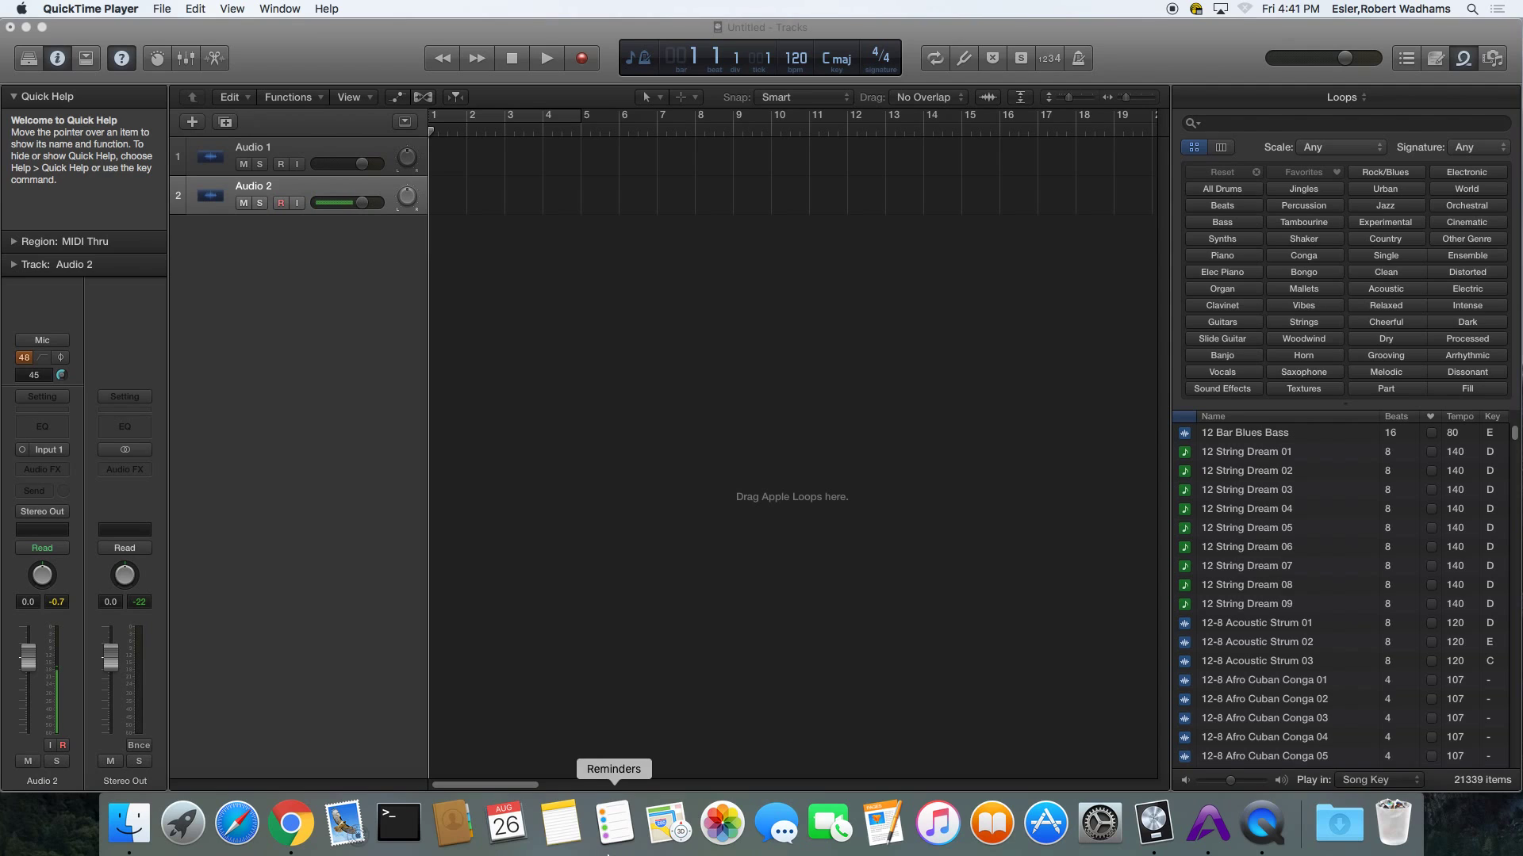
Bring up Launchpad from the Dock over the empty Logic Pro X project.
left_click(184, 824)
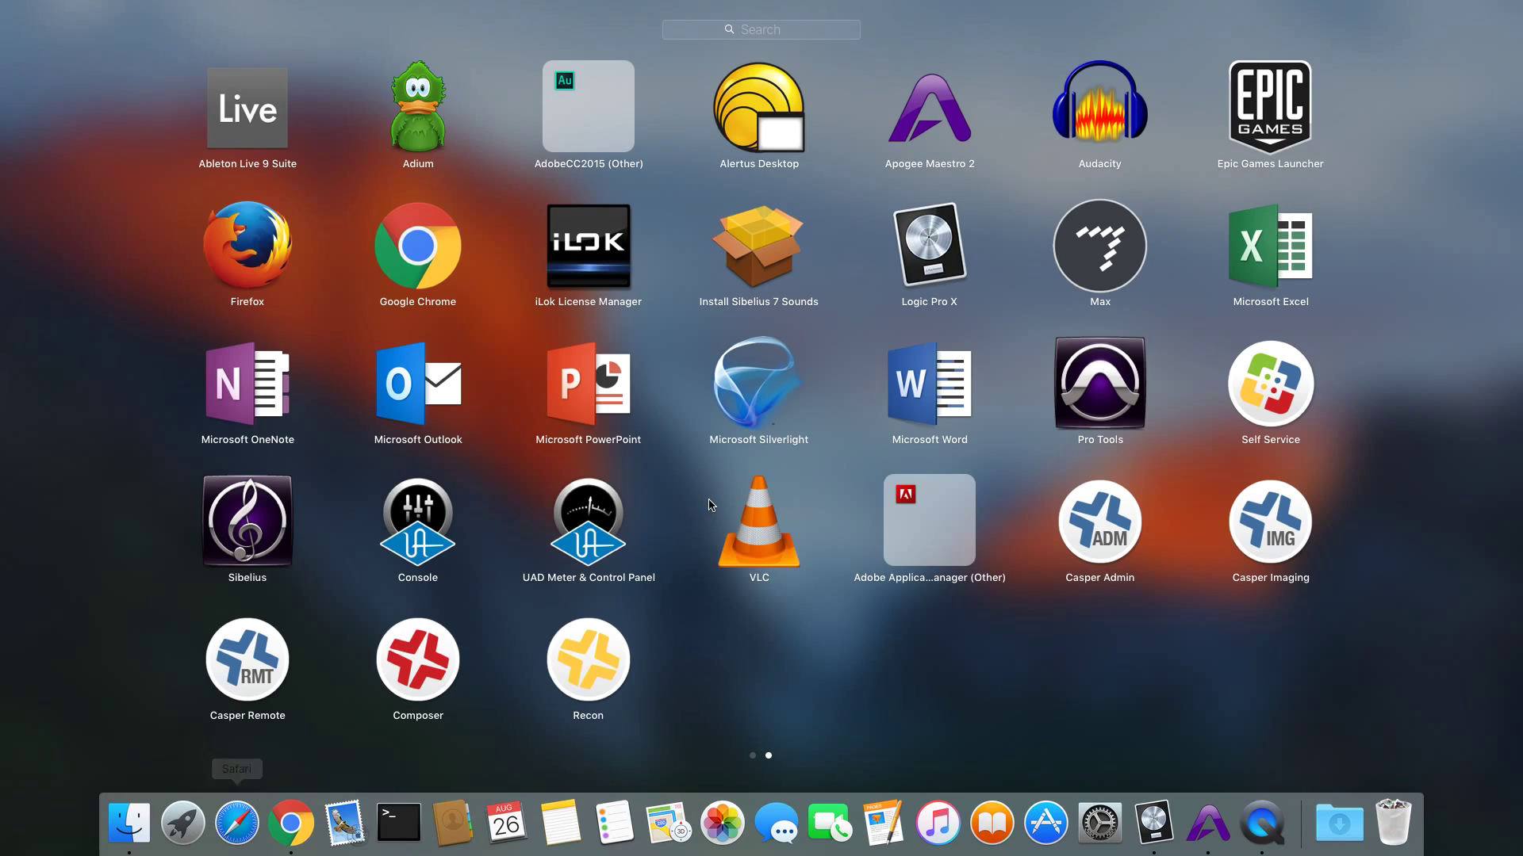
Dismiss Launchpad and launch Audio MIDI Setup through a Spotlight search for 'audio'.
scroll(759, 644, "up", 2)
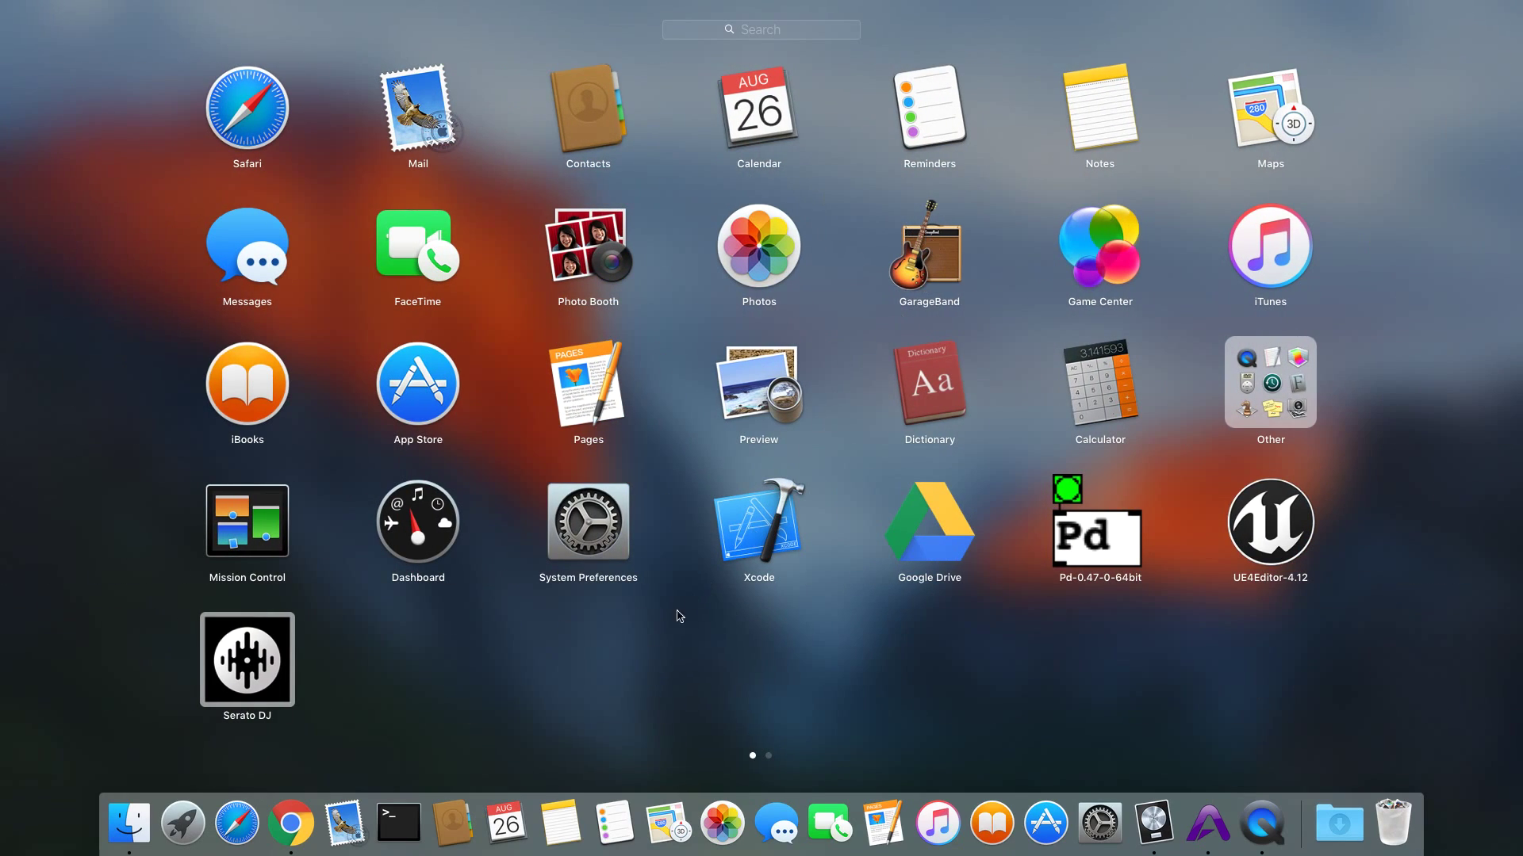
left_click(780, 680)
key("super+space")
type("audio")
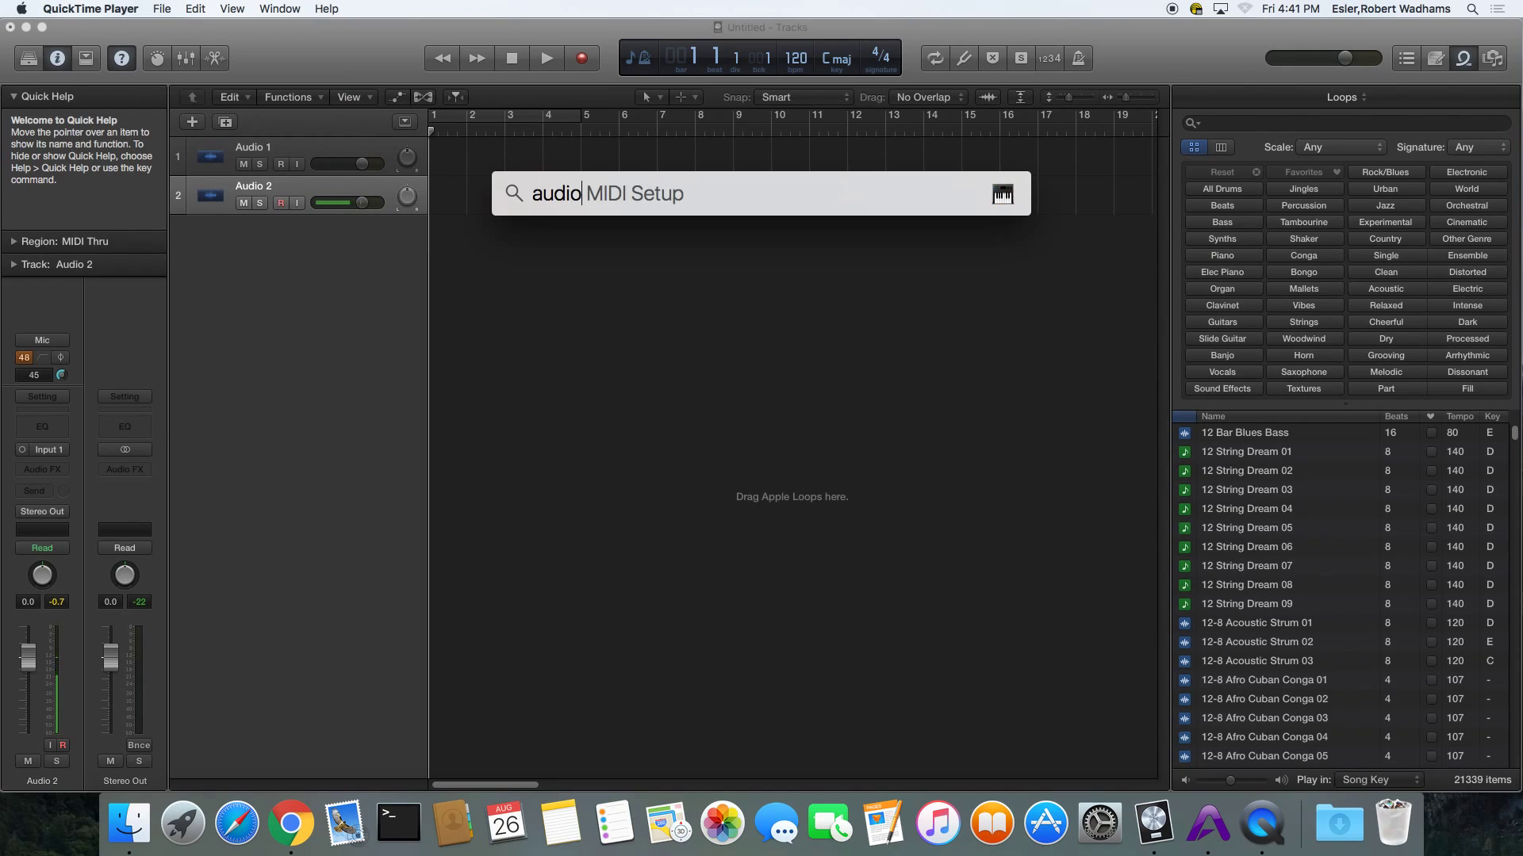
key("Return")
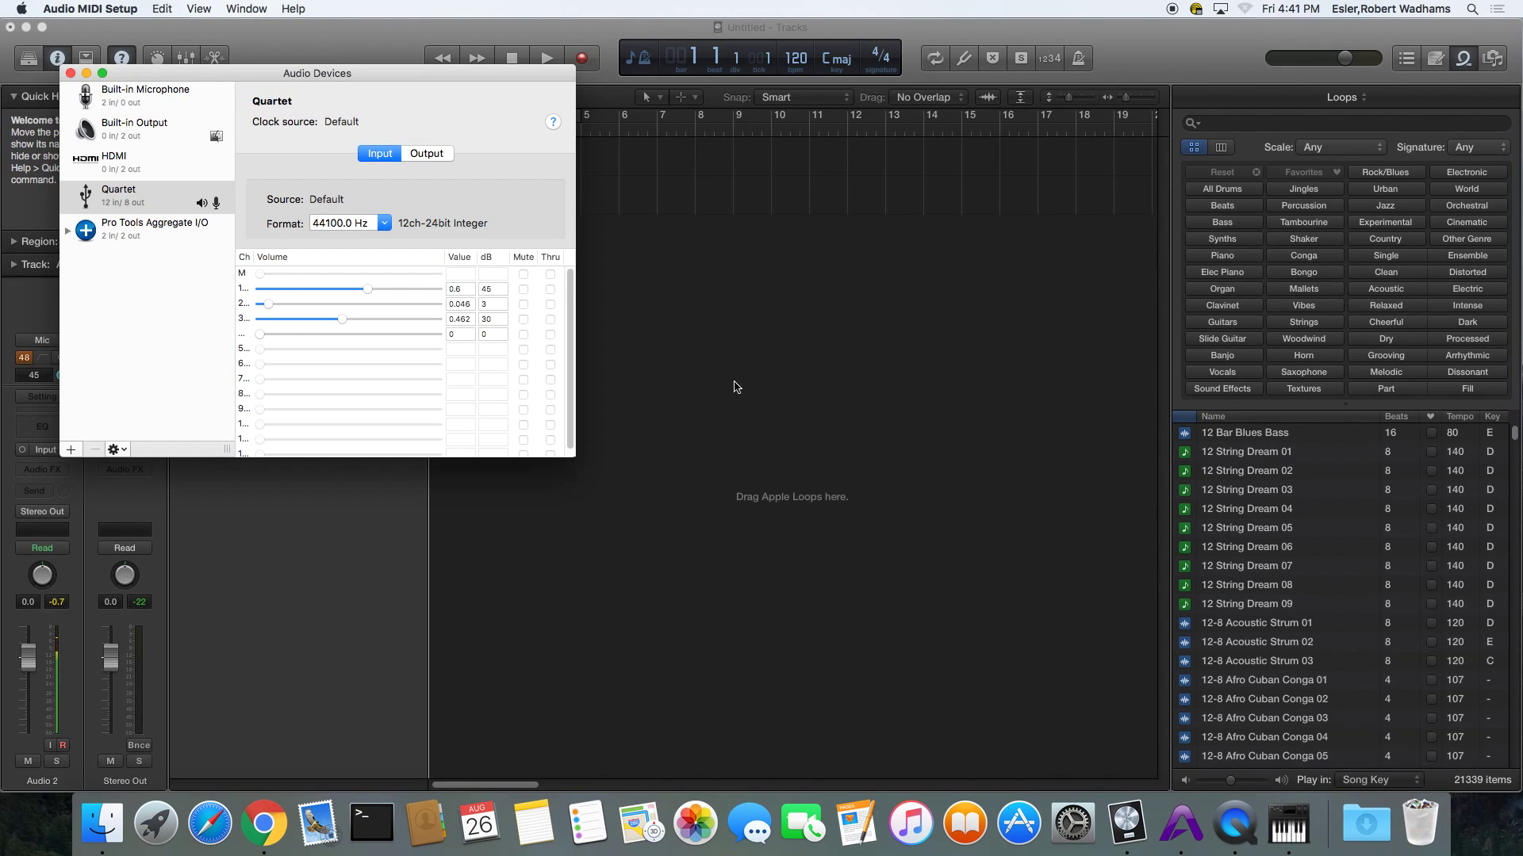
Open the speaker configuration for the Quartet interface's output.
left_click(150, 195)
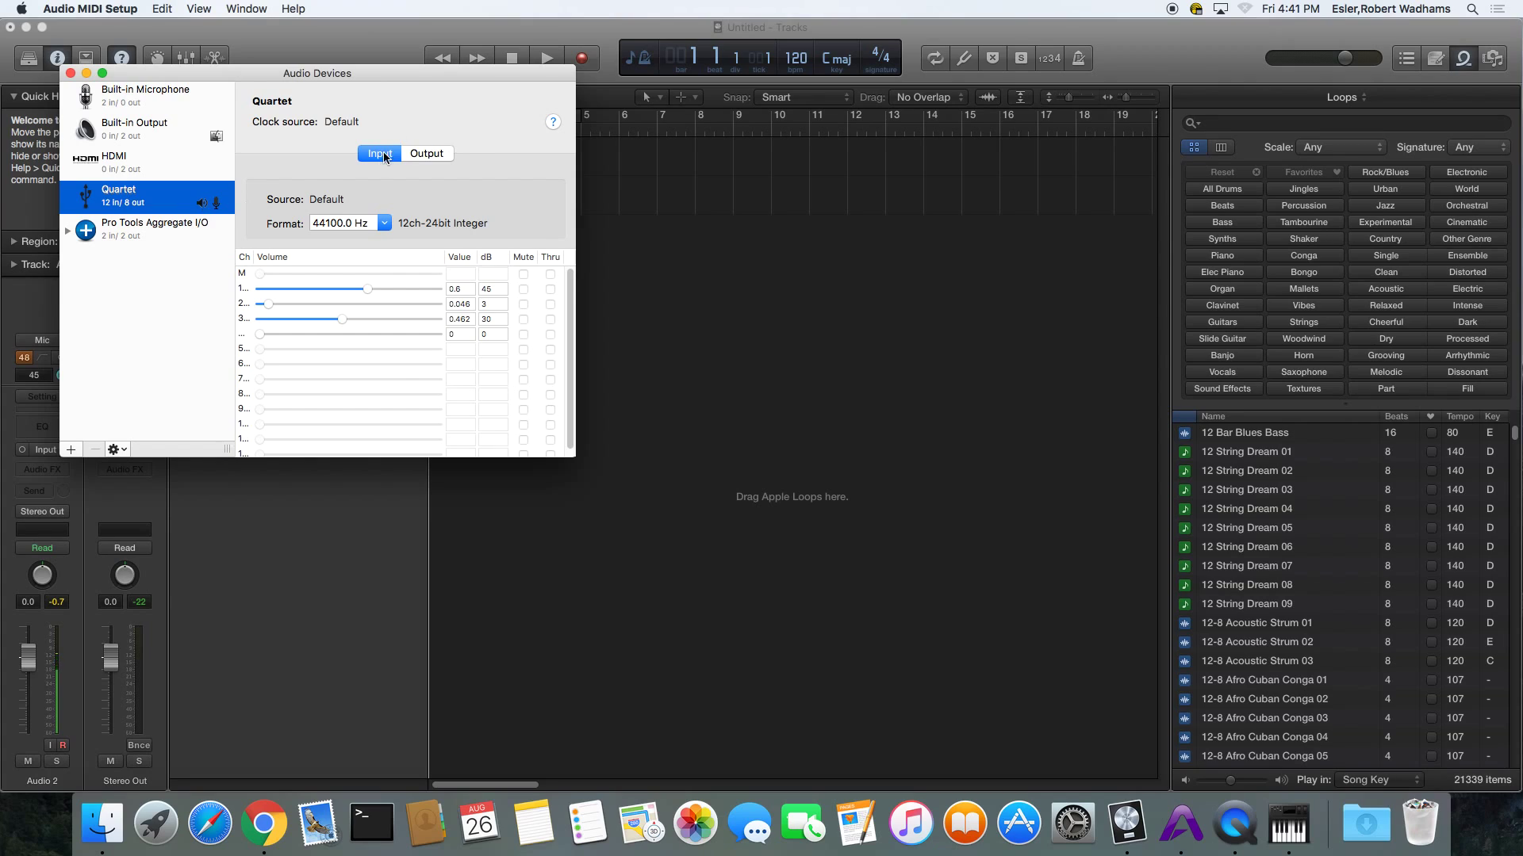
left_click(429, 154)
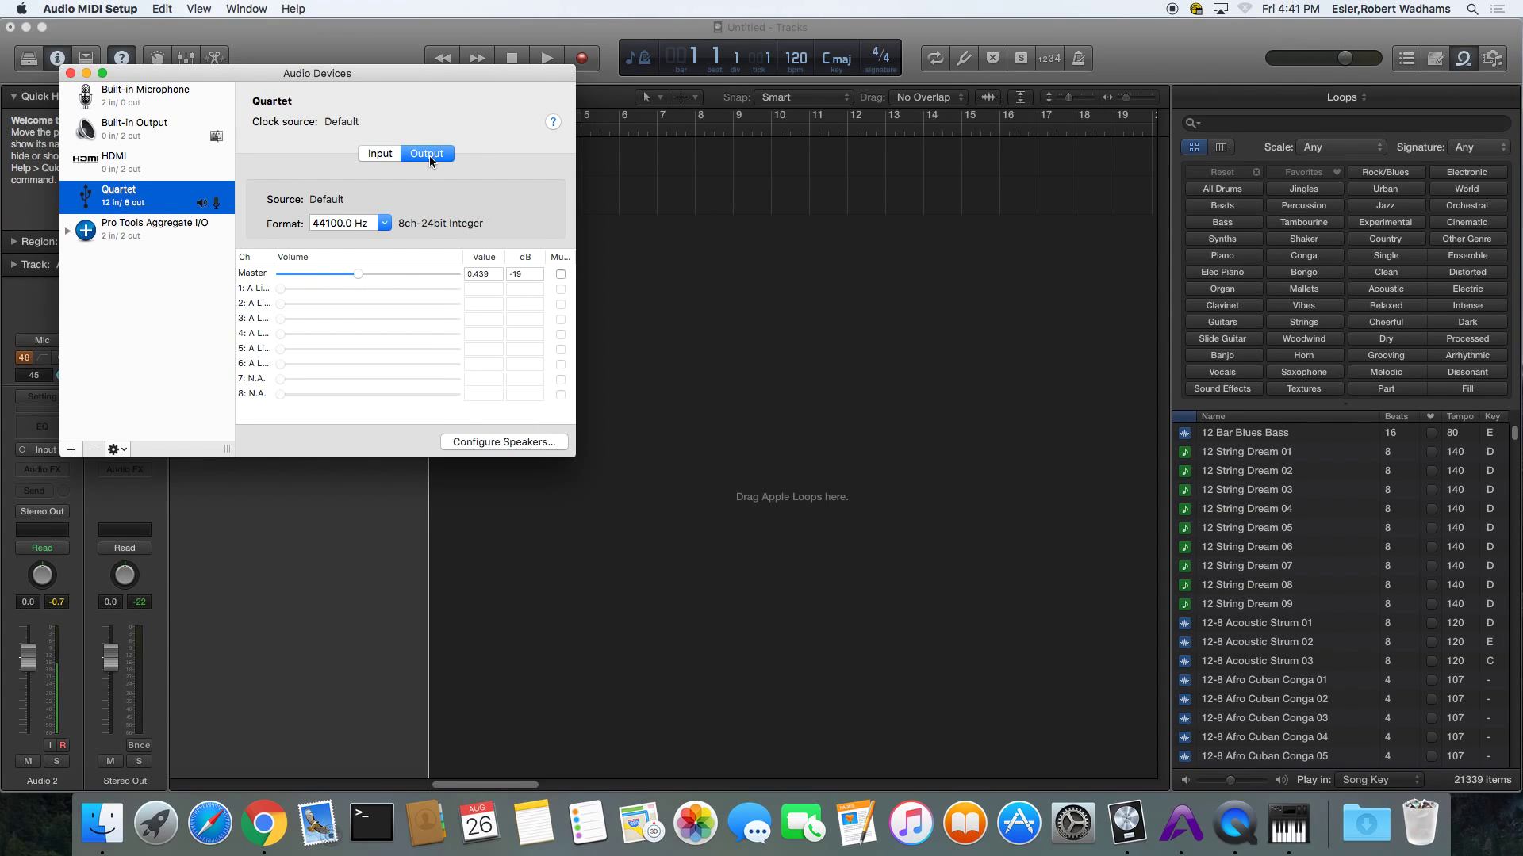
left_click(519, 444)
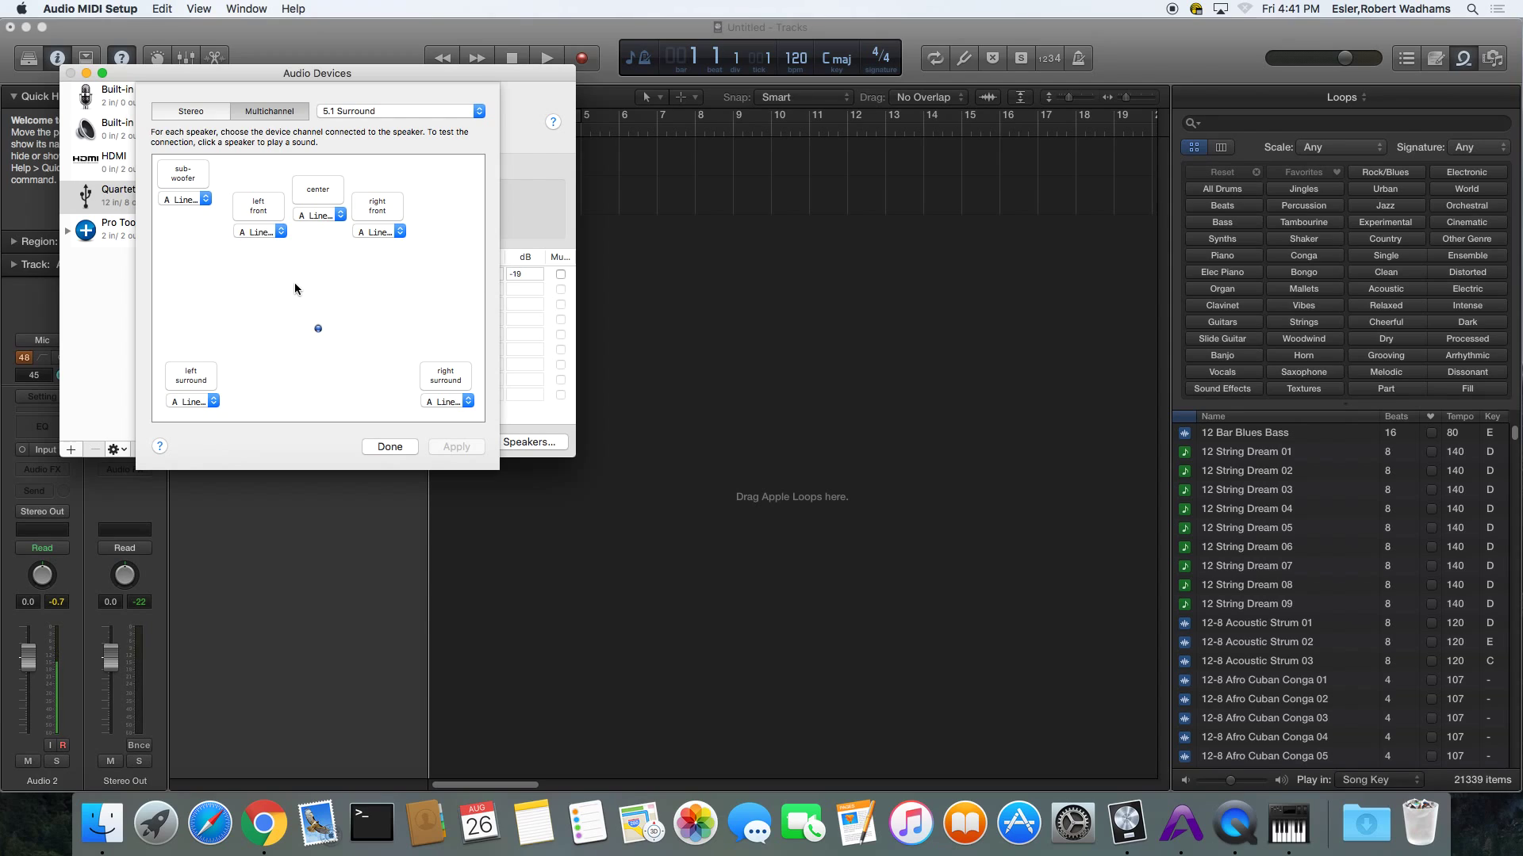
Confirm the six 5.1 speakers map to A Line 1 through A Line 6, then accept.
left_click(282, 233)
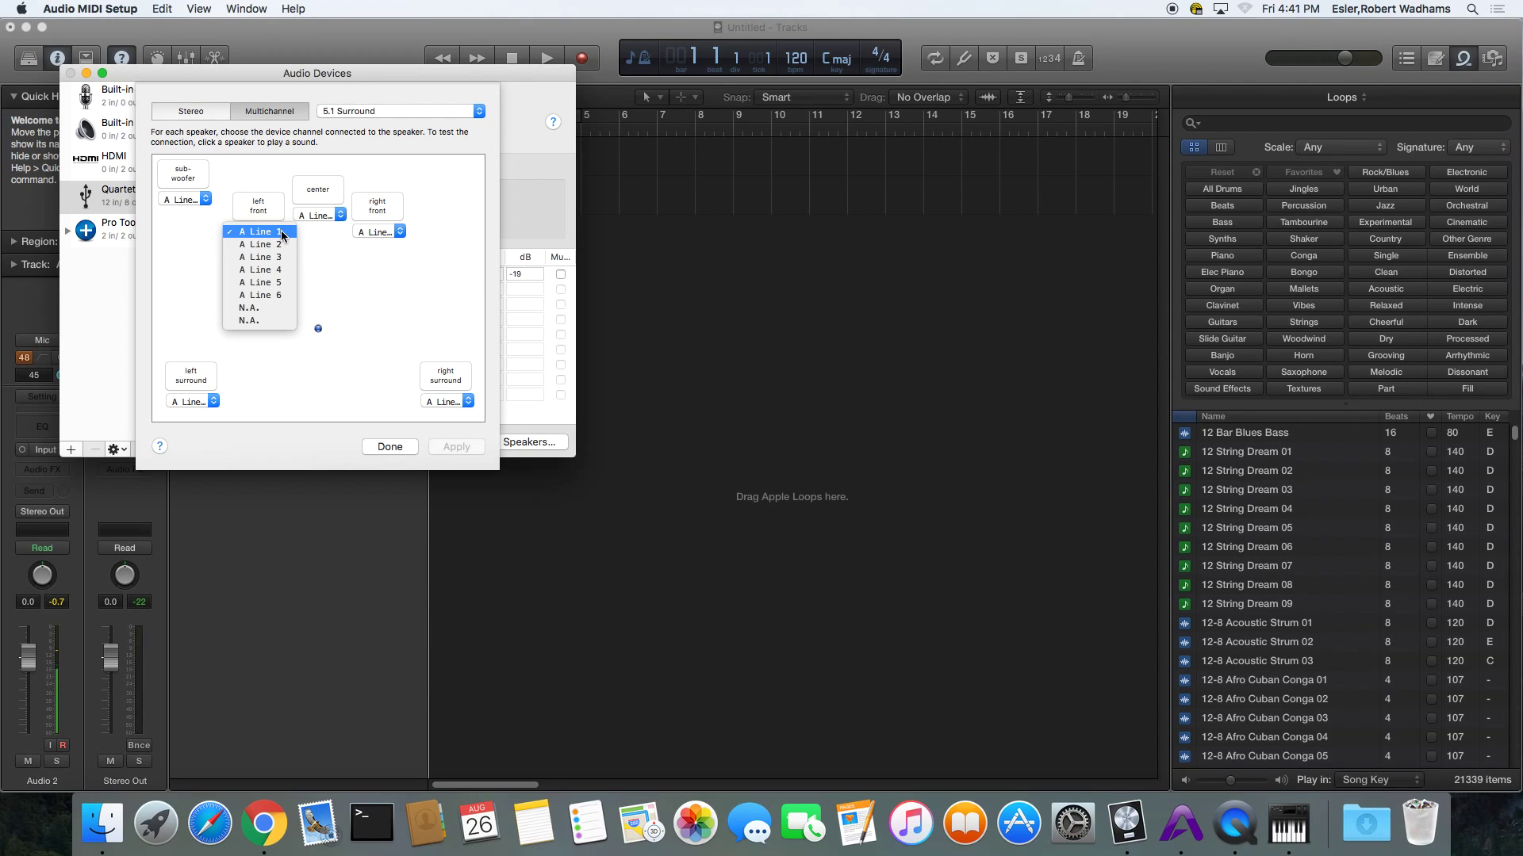
left_click(395, 230)
left_click(399, 232)
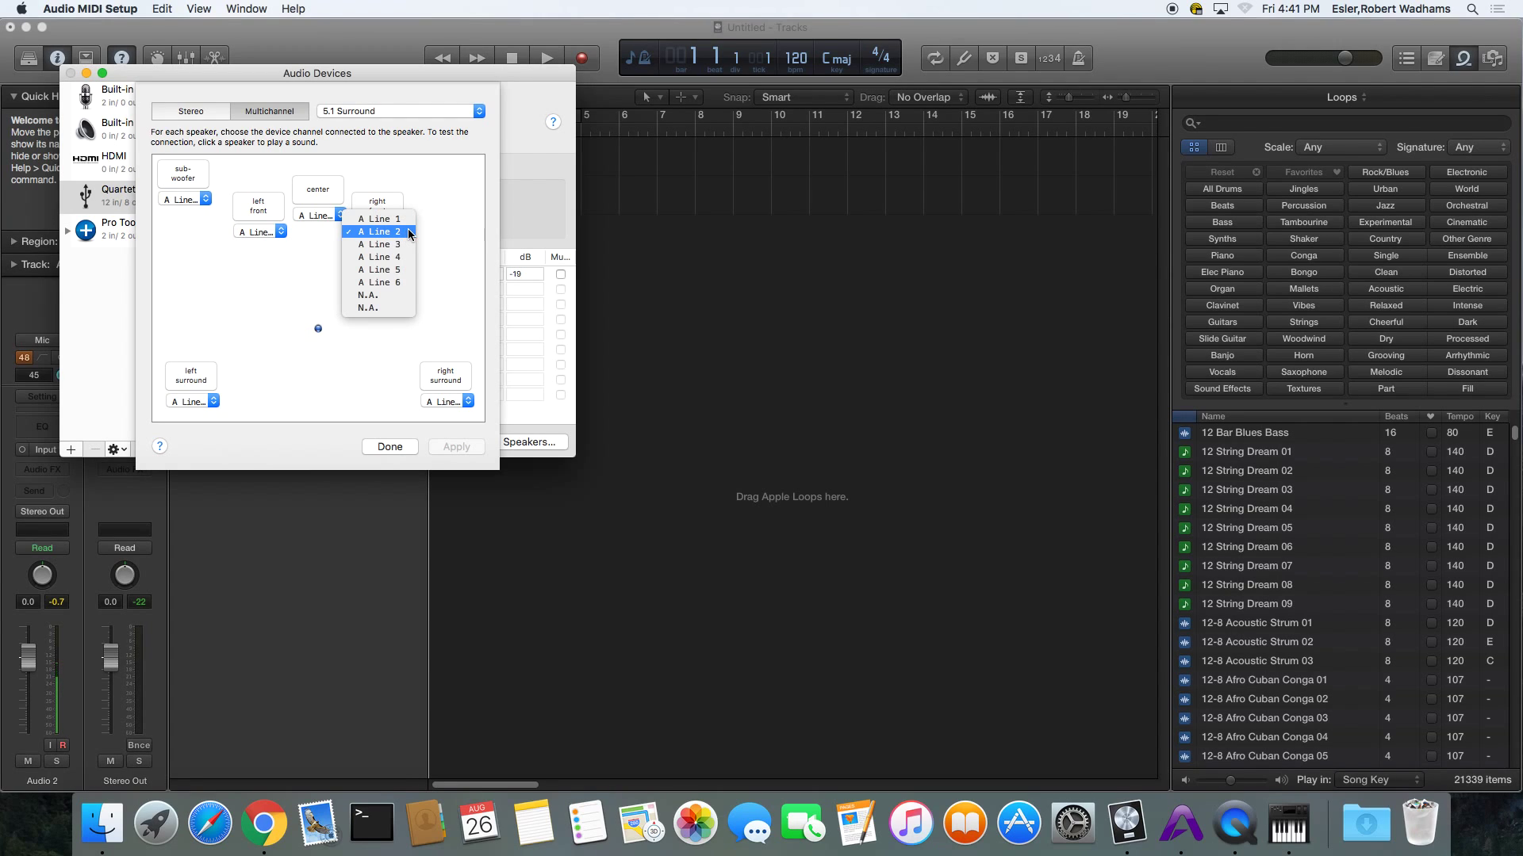
left_click(452, 230)
left_click(340, 216)
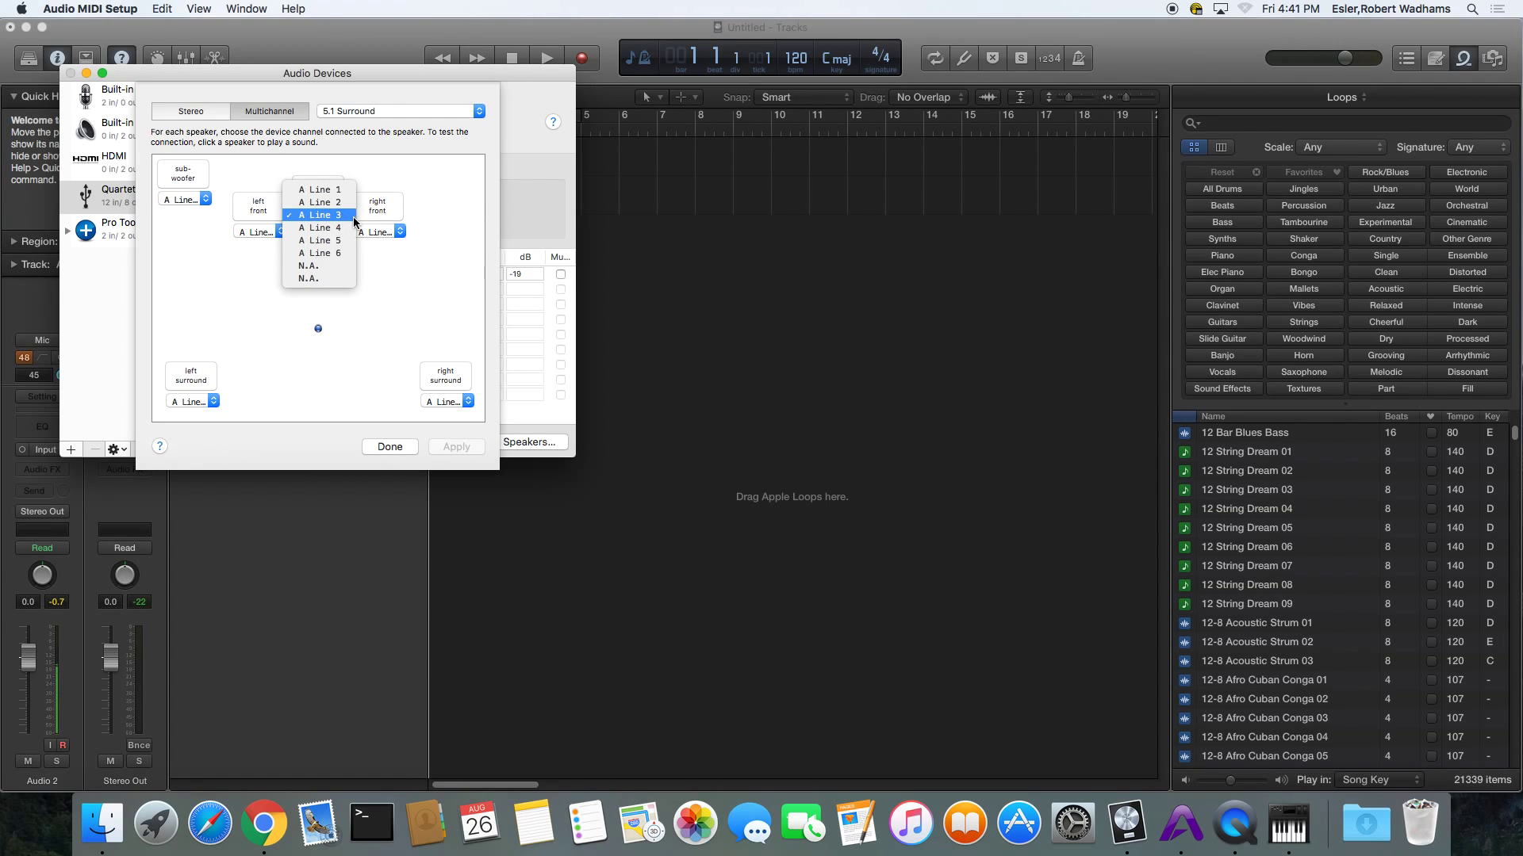
left_click(349, 228)
left_click(205, 199)
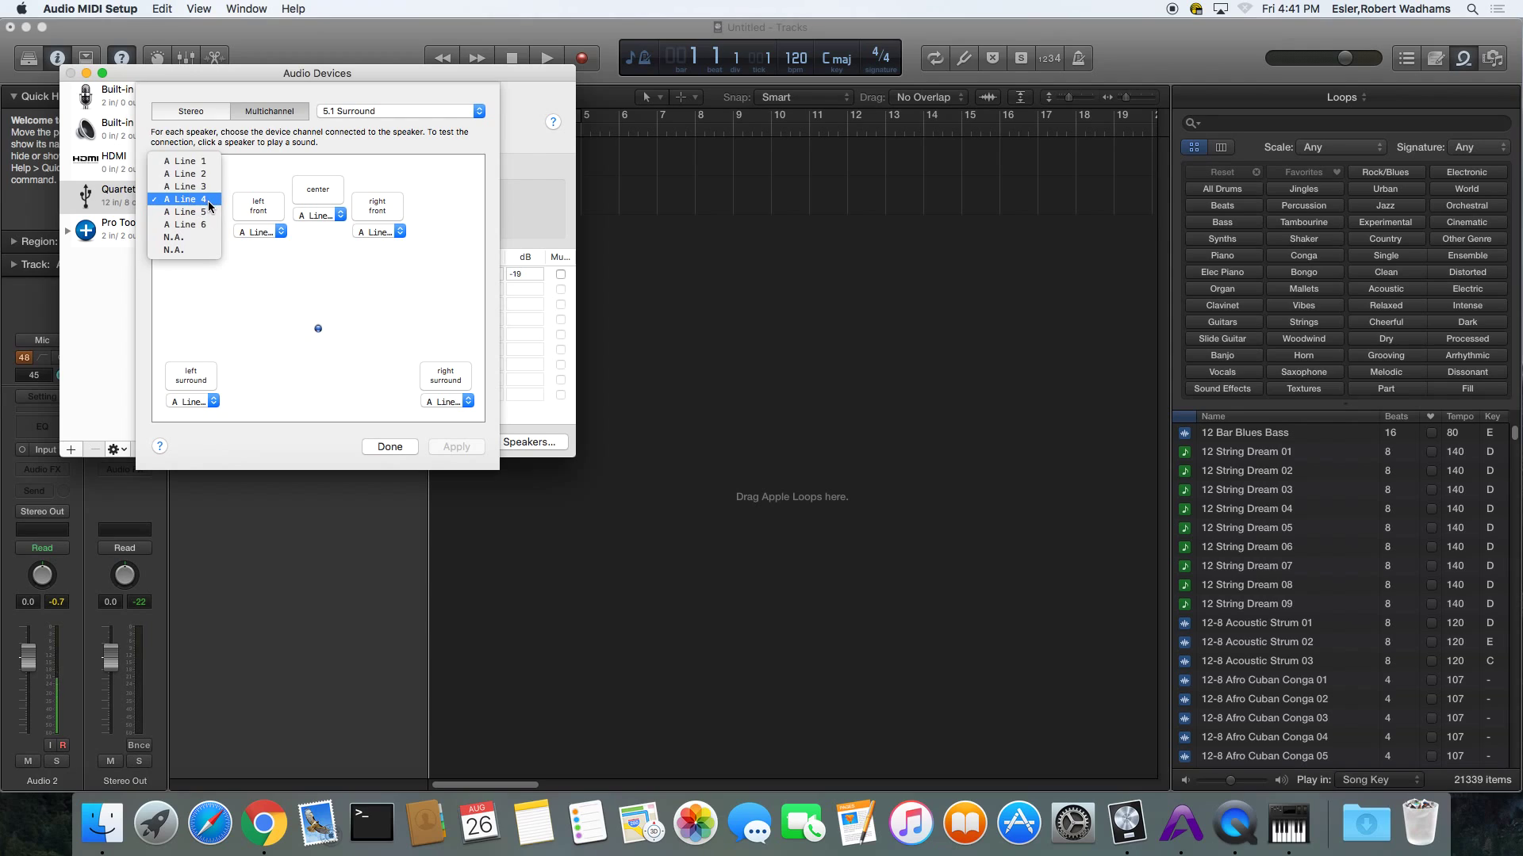
left_click(210, 203)
left_click(213, 402)
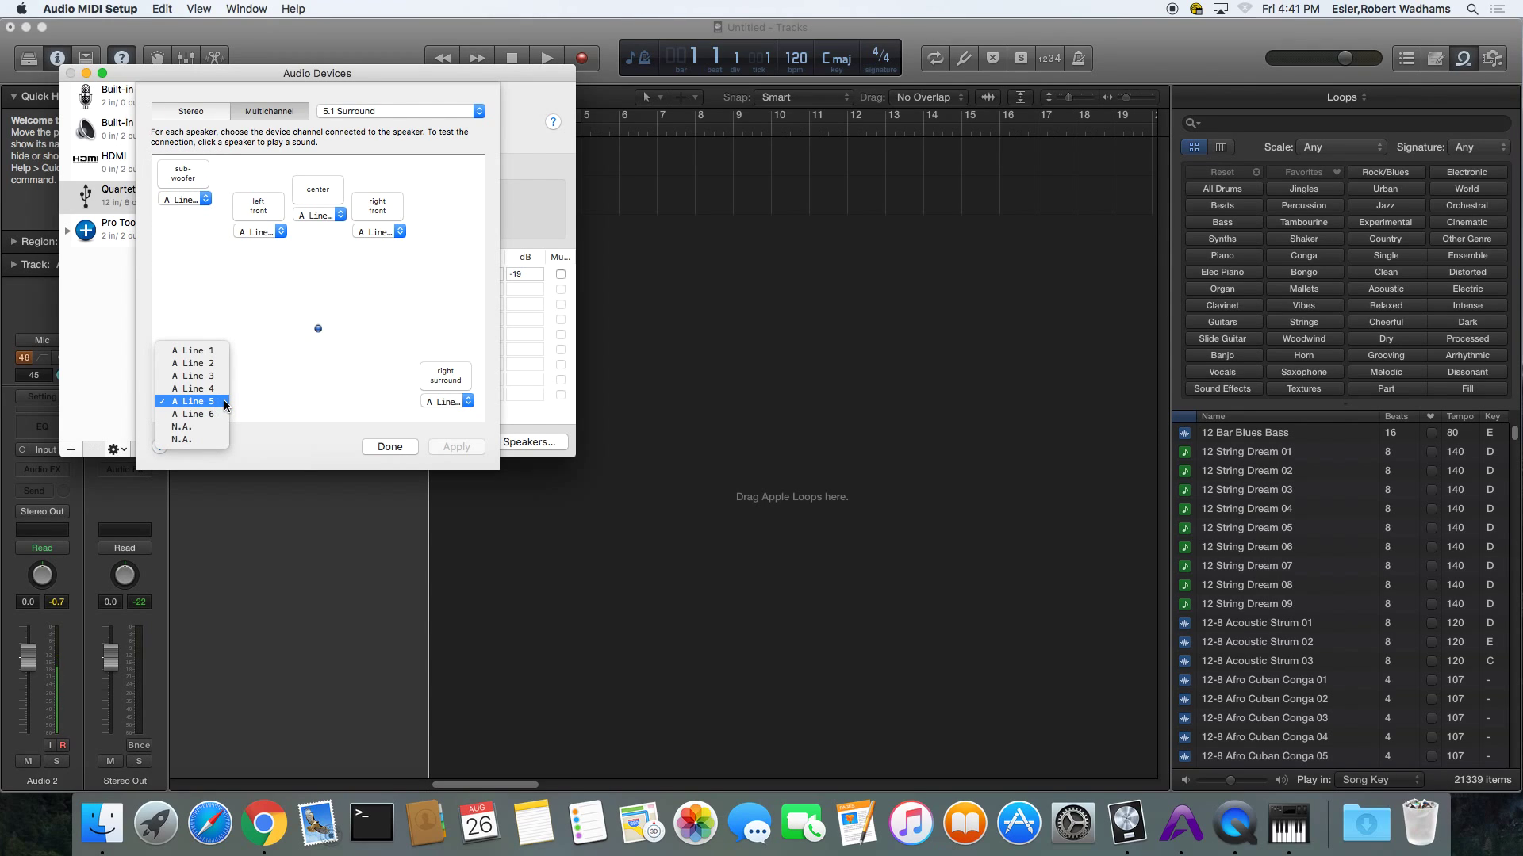
left_click(225, 402)
left_click(468, 401)
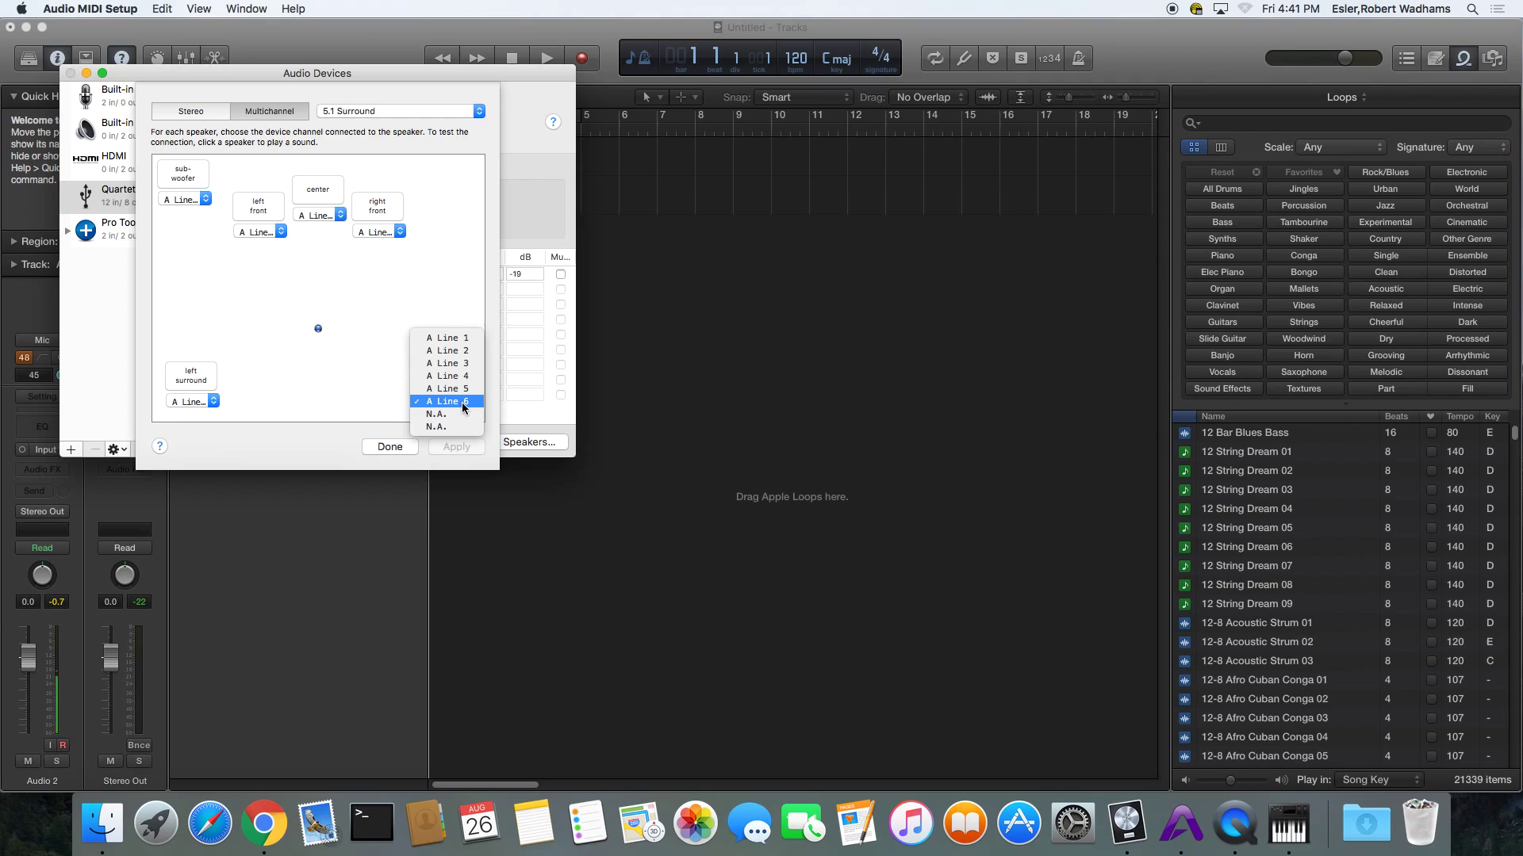
left_click(279, 380)
left_click(390, 446)
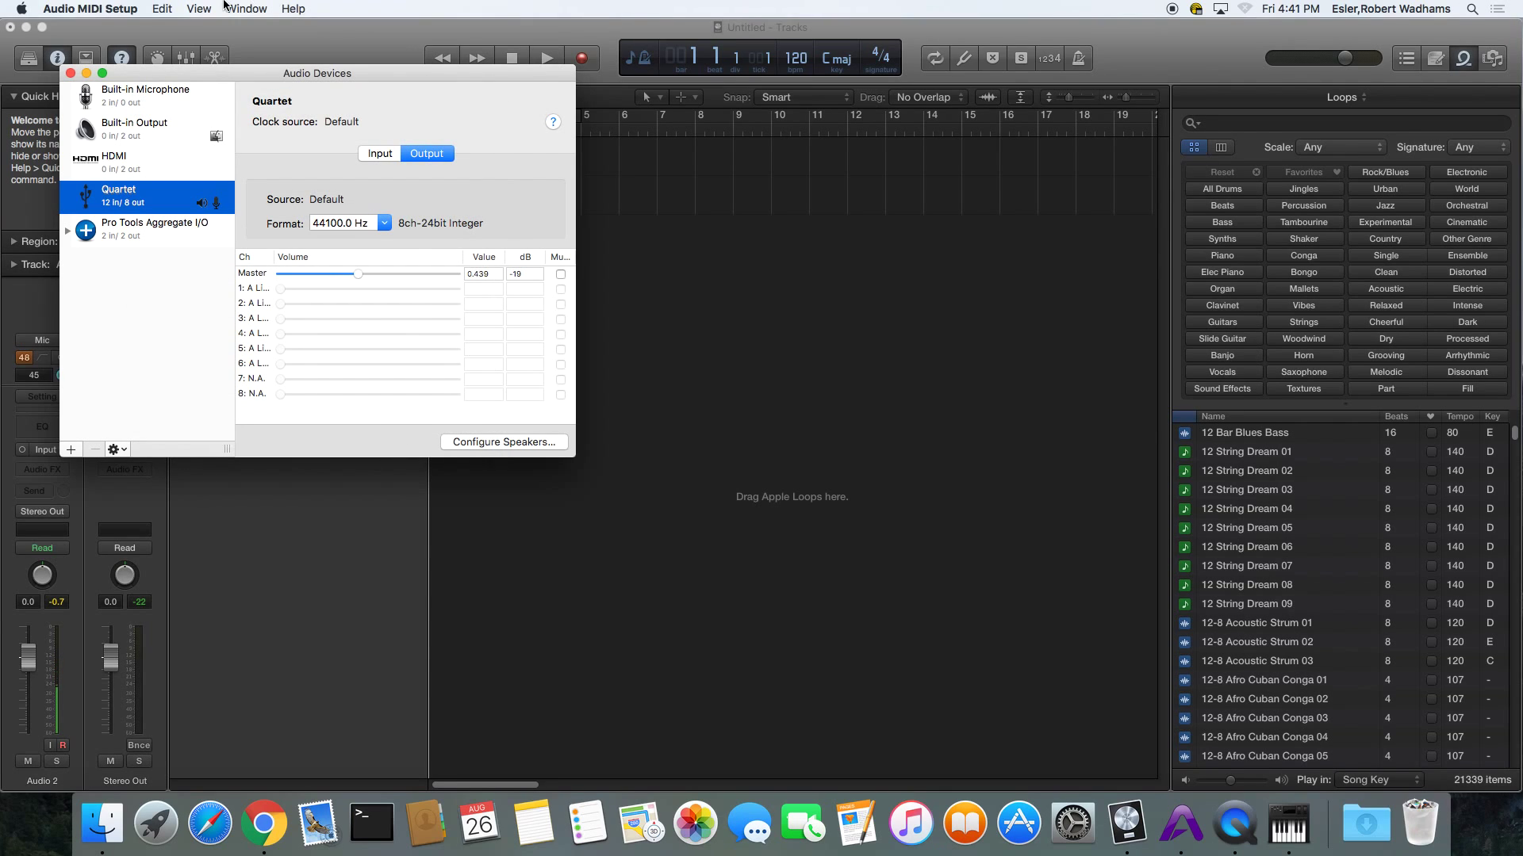
Close the Audio Devices window and switch back to Logic Pro X.
left_click_drag(190, 73, 245, 68)
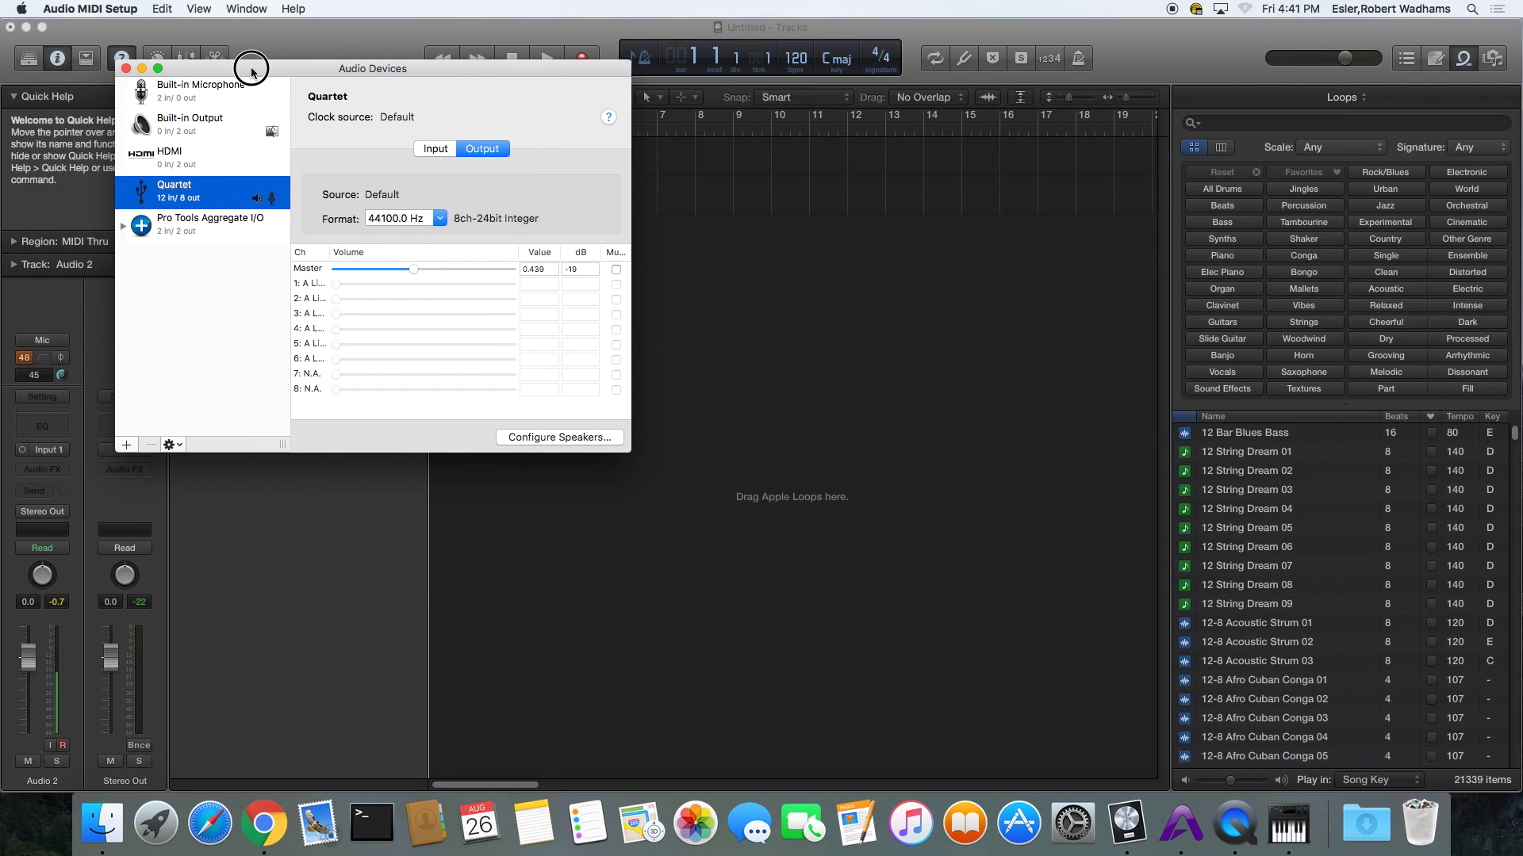
left_click(126, 69)
left_click(291, 53)
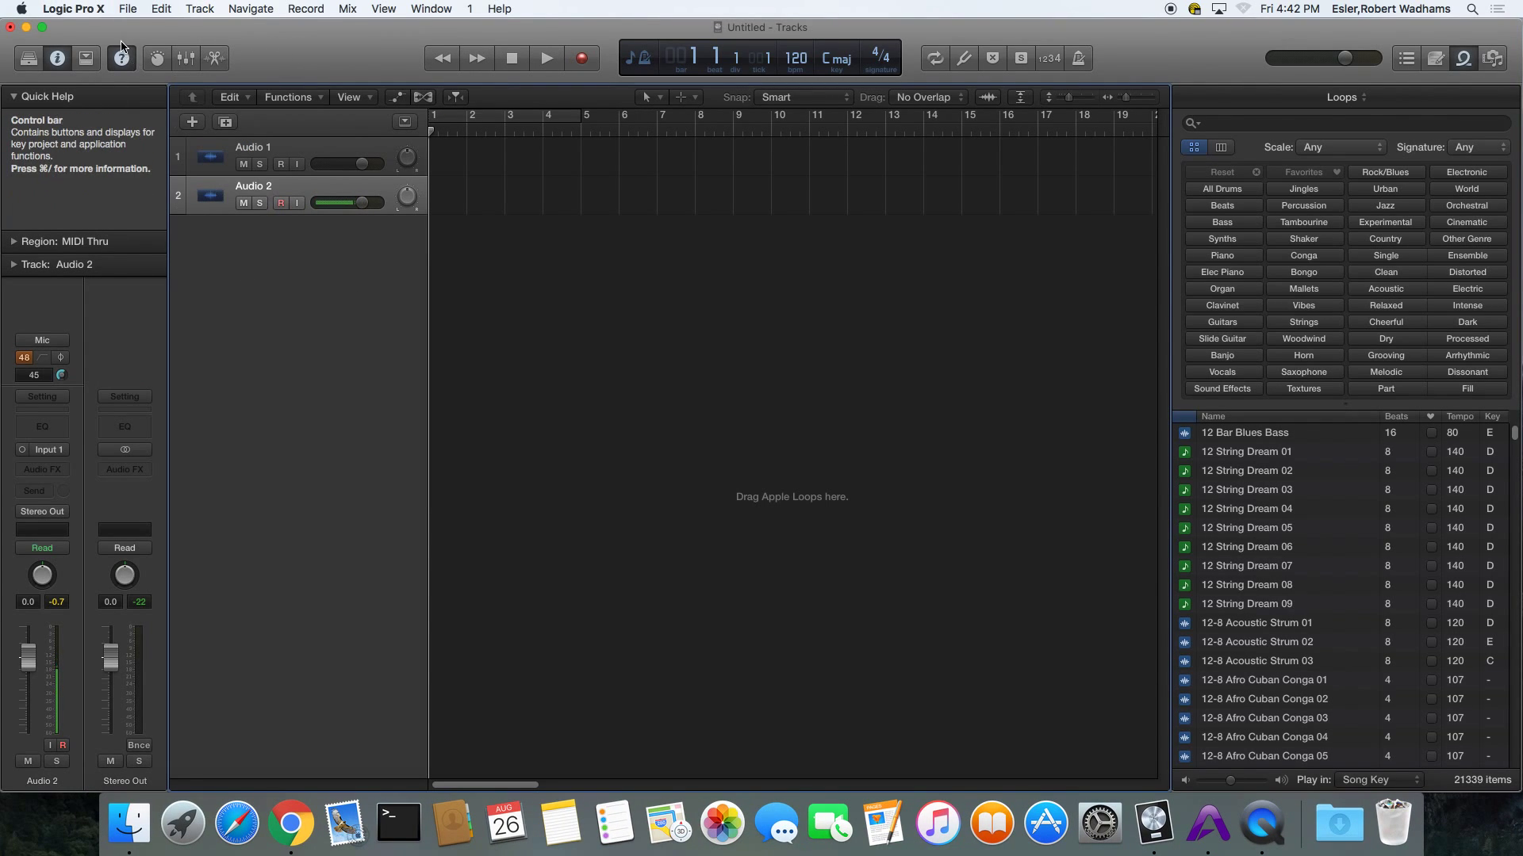
left_click(89, 8)
mouse_move(99, 51)
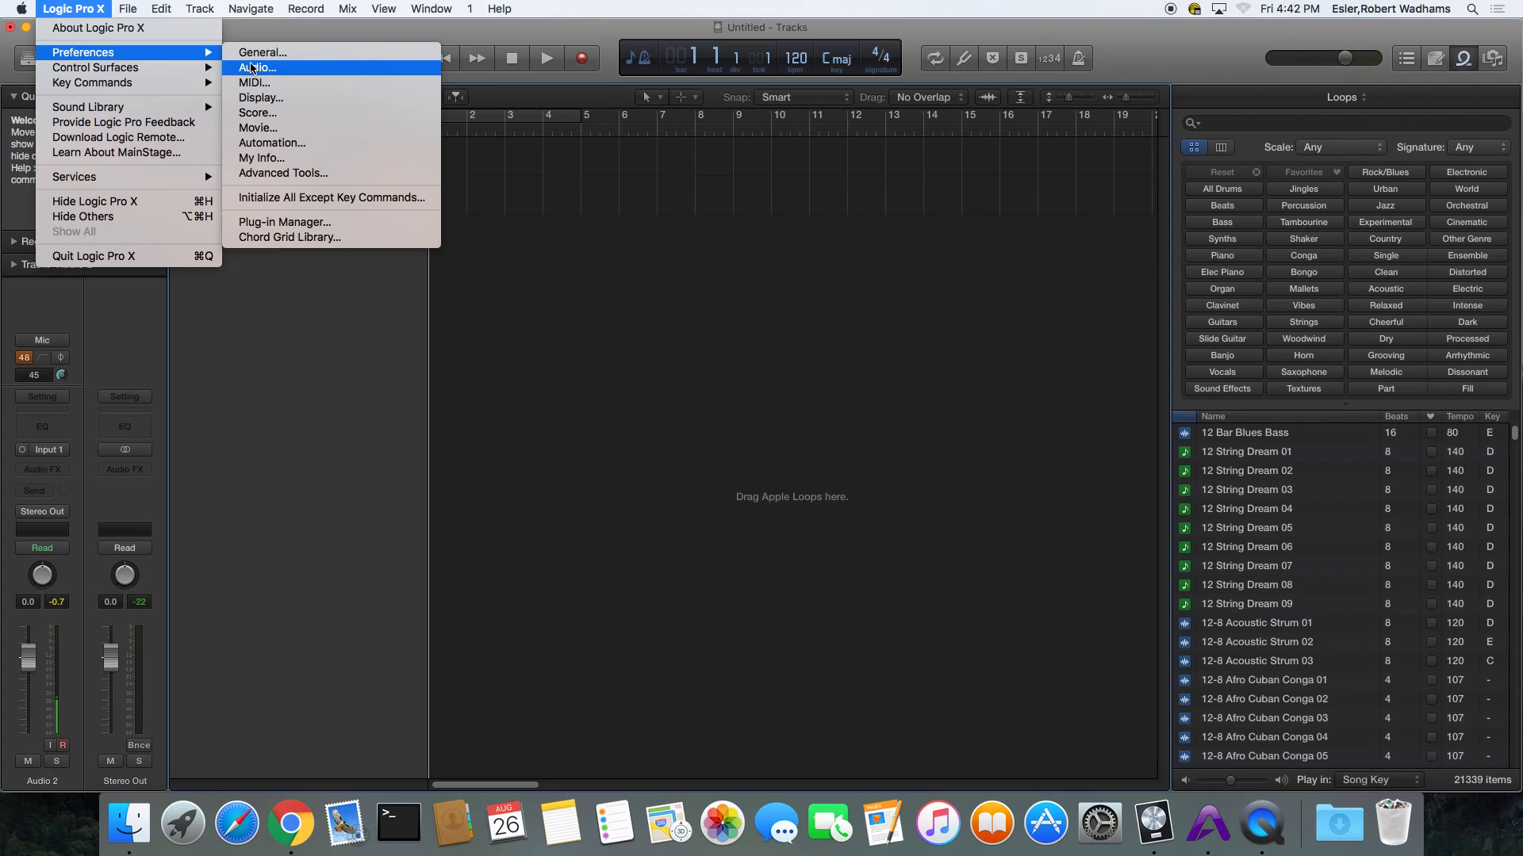
left_click(335, 69)
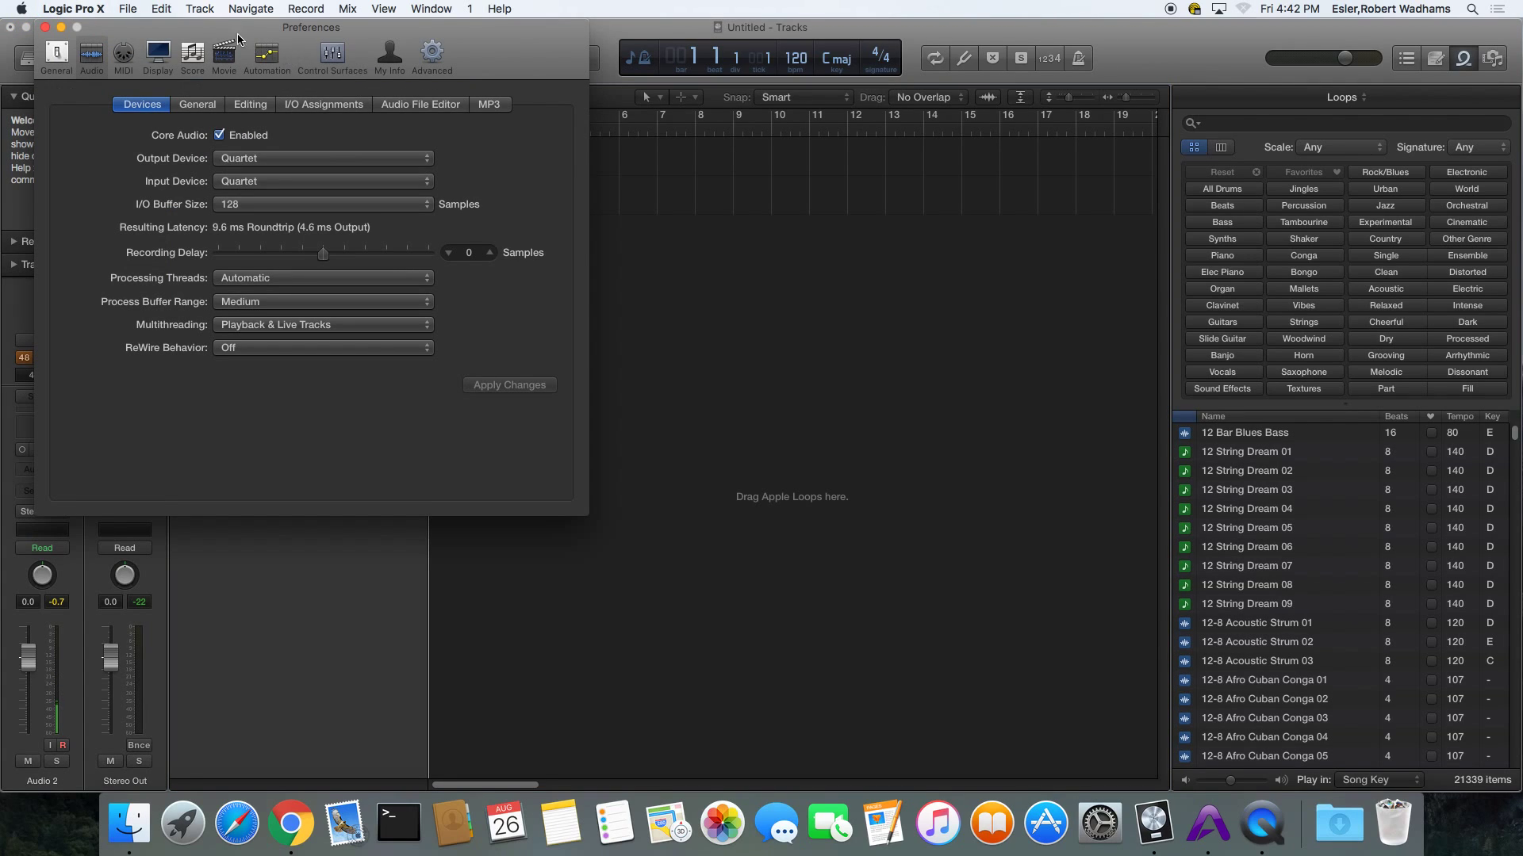
left_click_drag(224, 27, 286, 34)
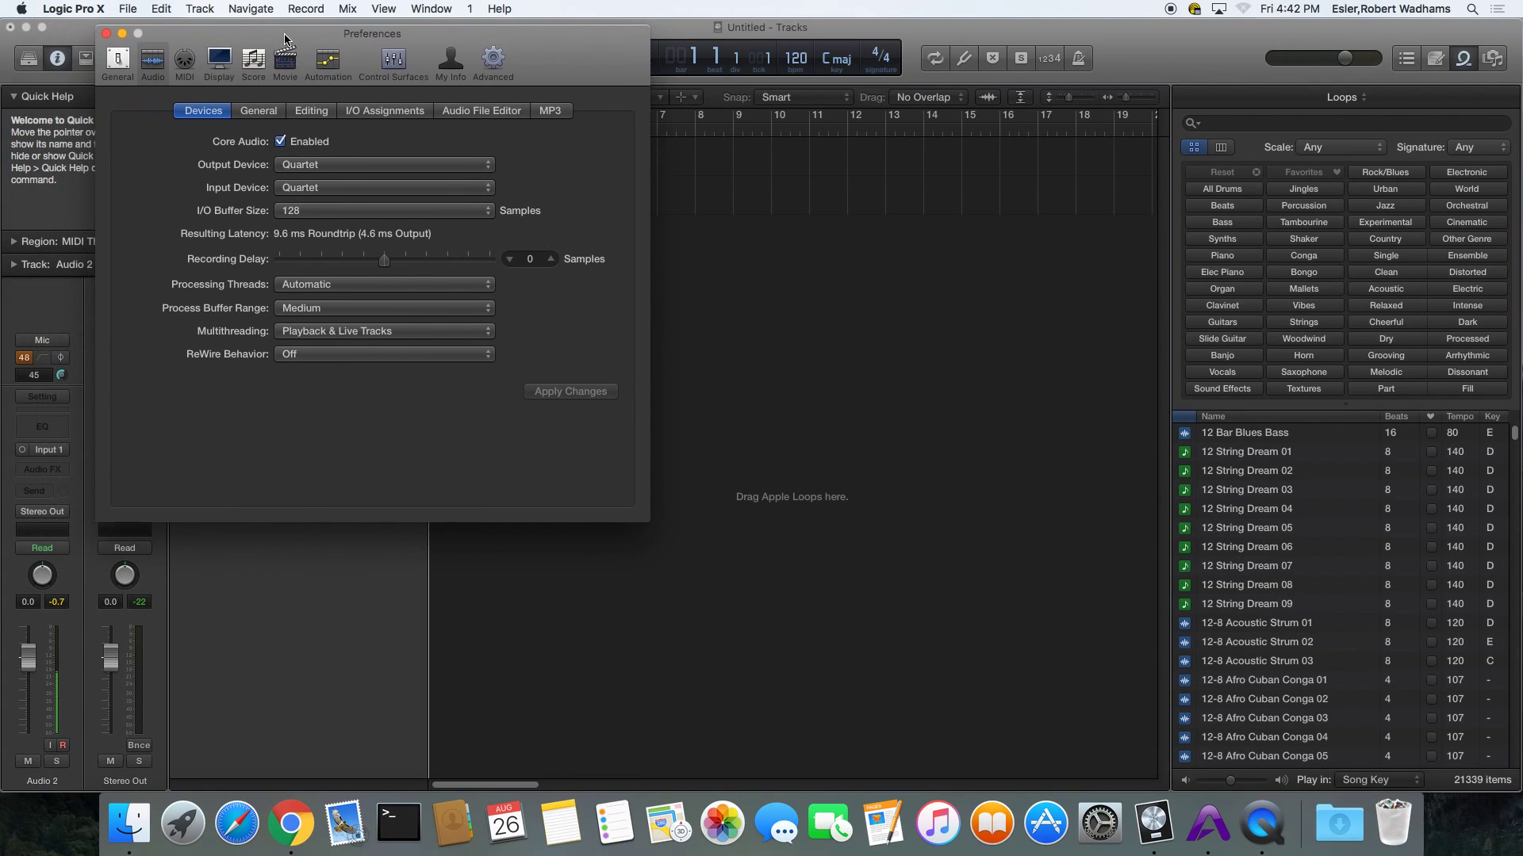
left_click(388, 113)
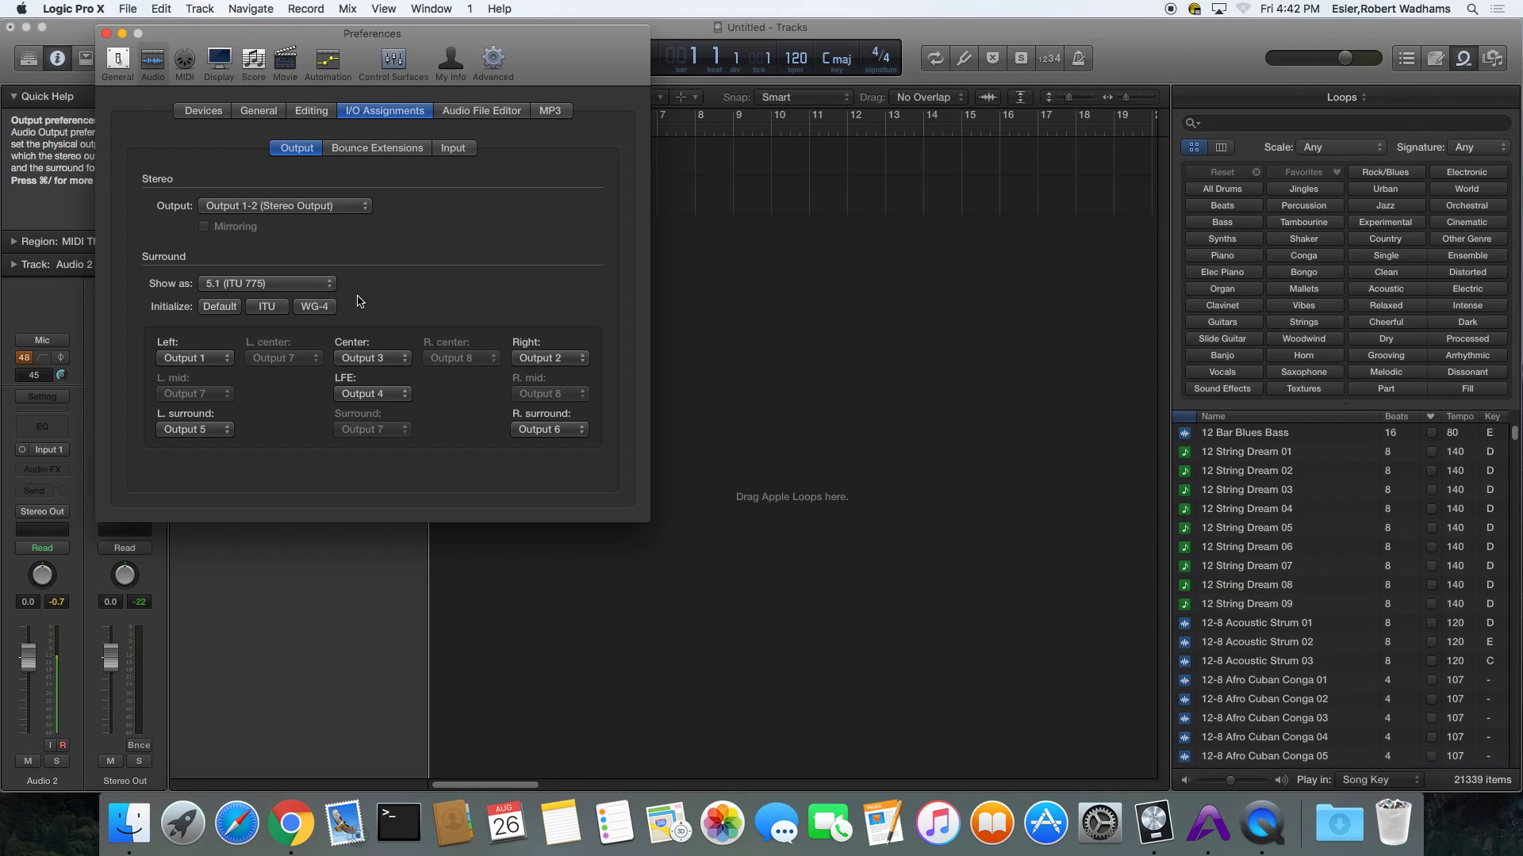
left_click(82, 14)
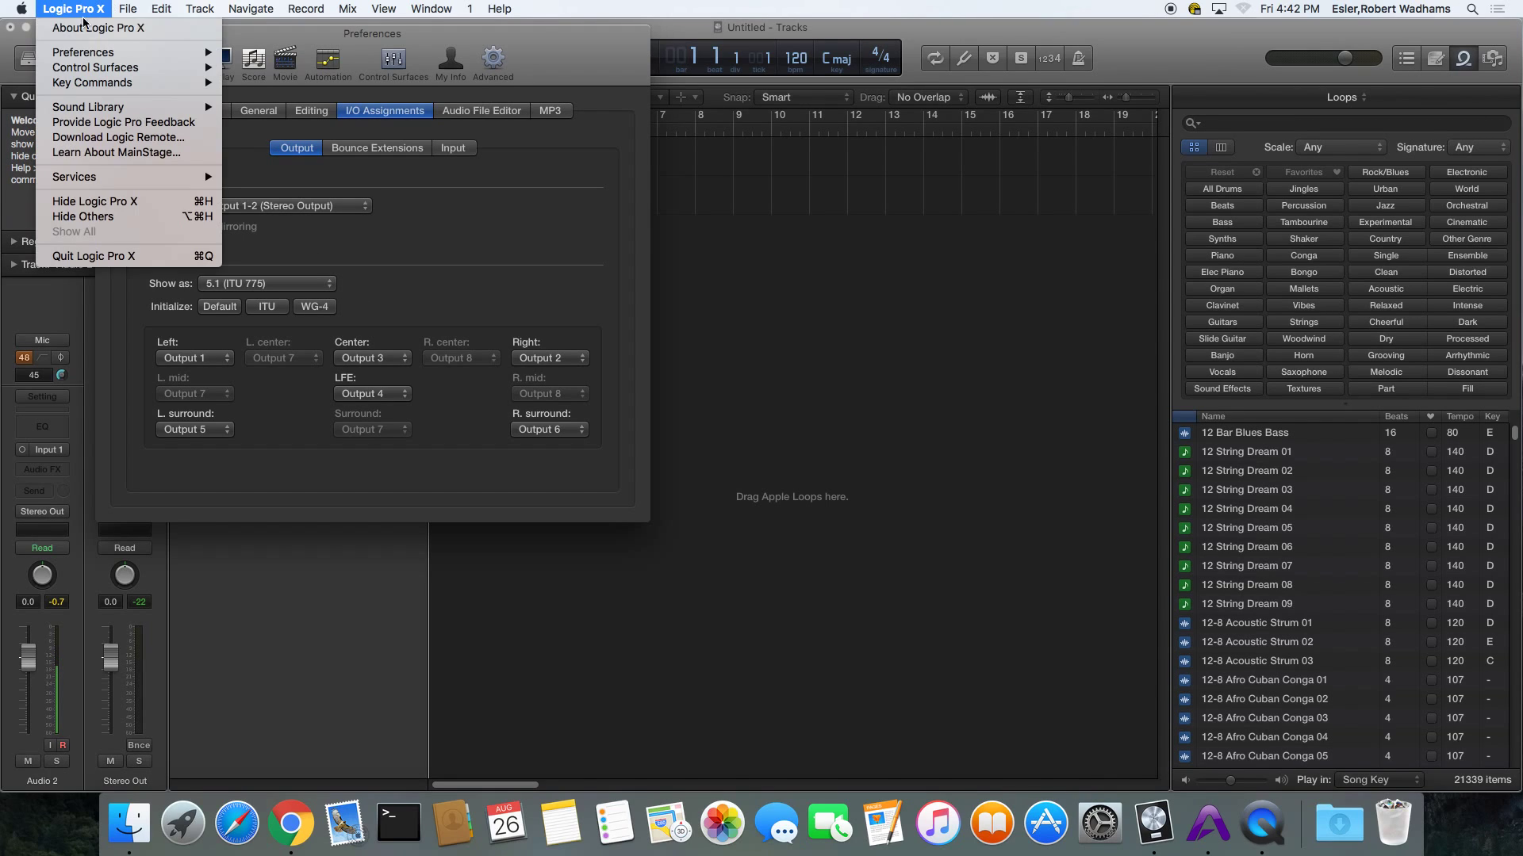
mouse_move(93, 52)
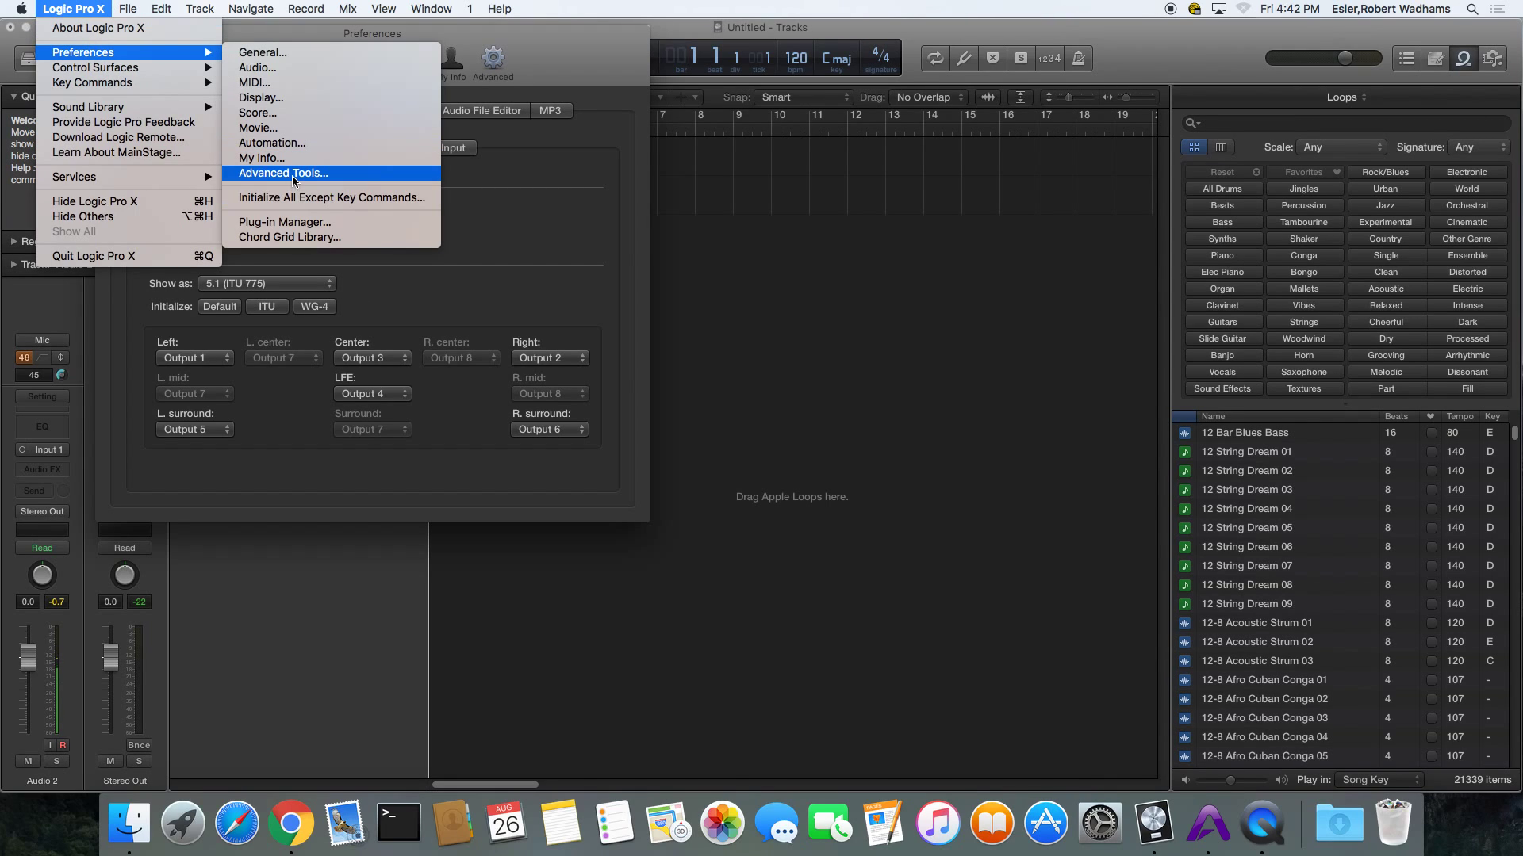
left_click(597, 196)
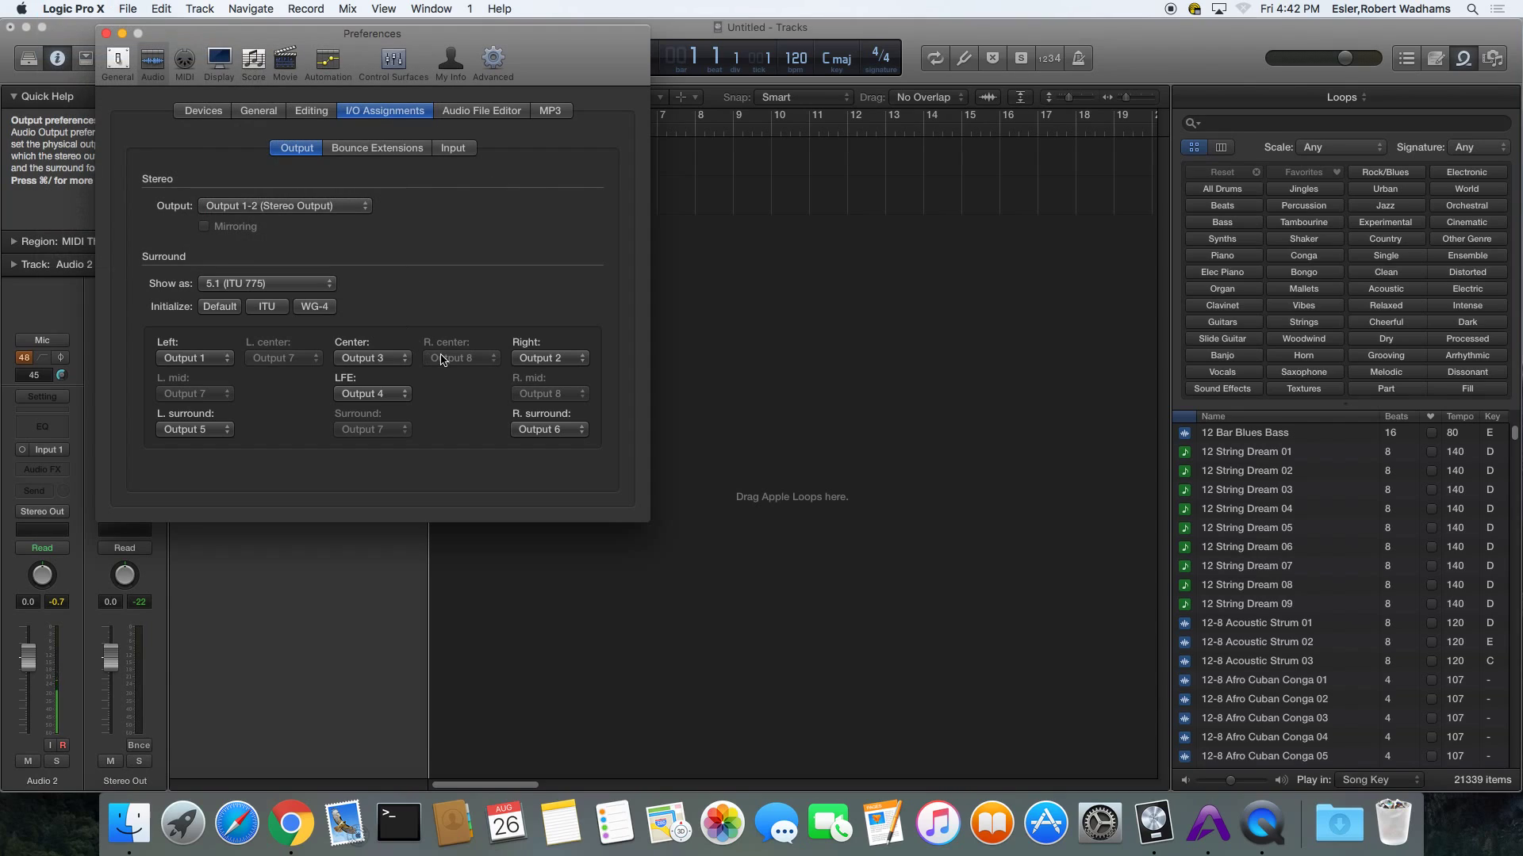
left_click(327, 286)
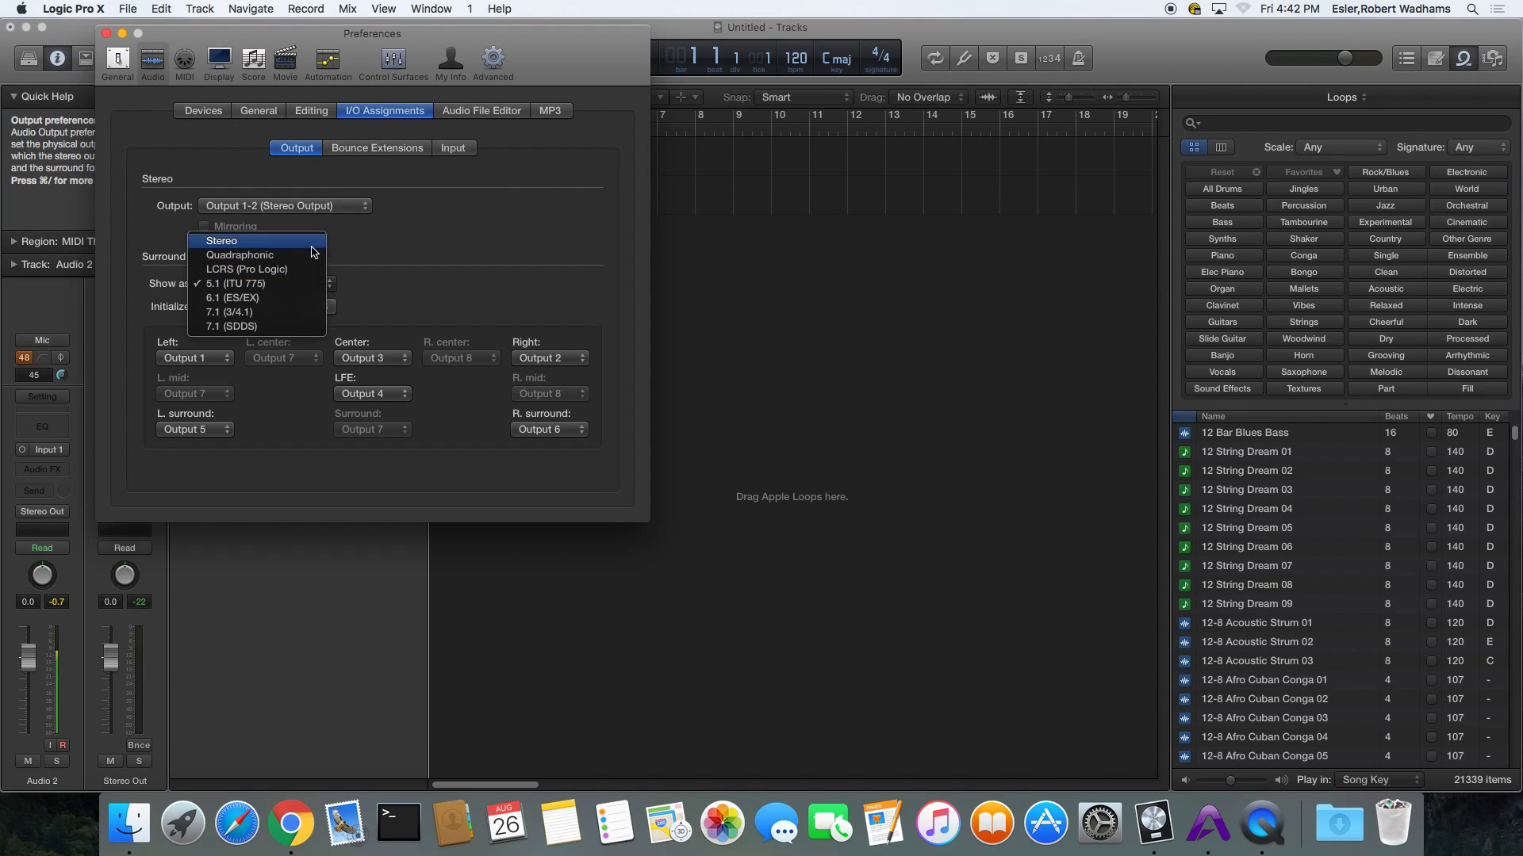
left_click(305, 283)
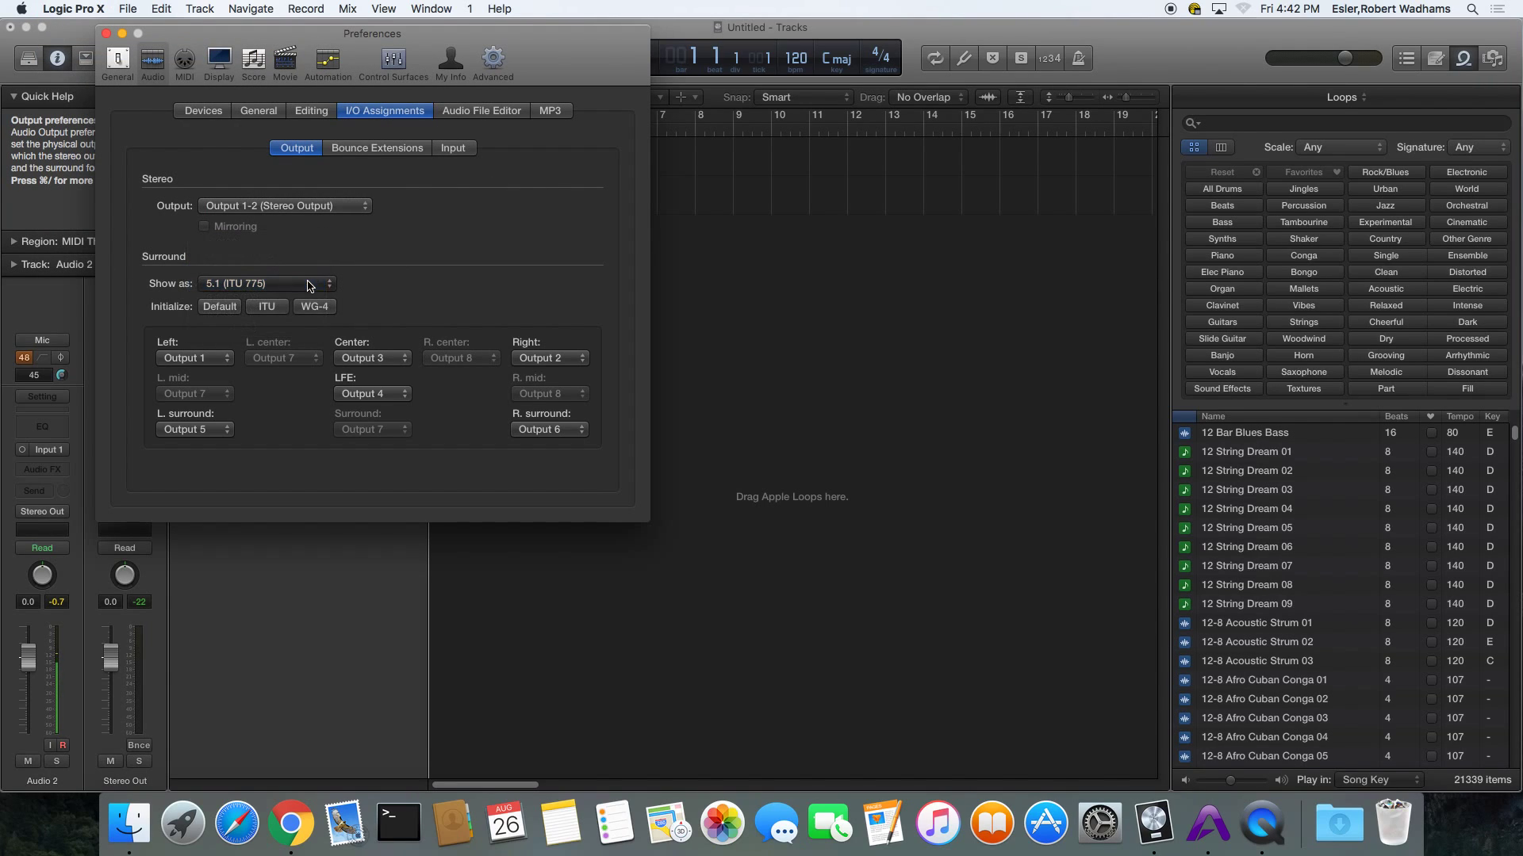
left_click(217, 365)
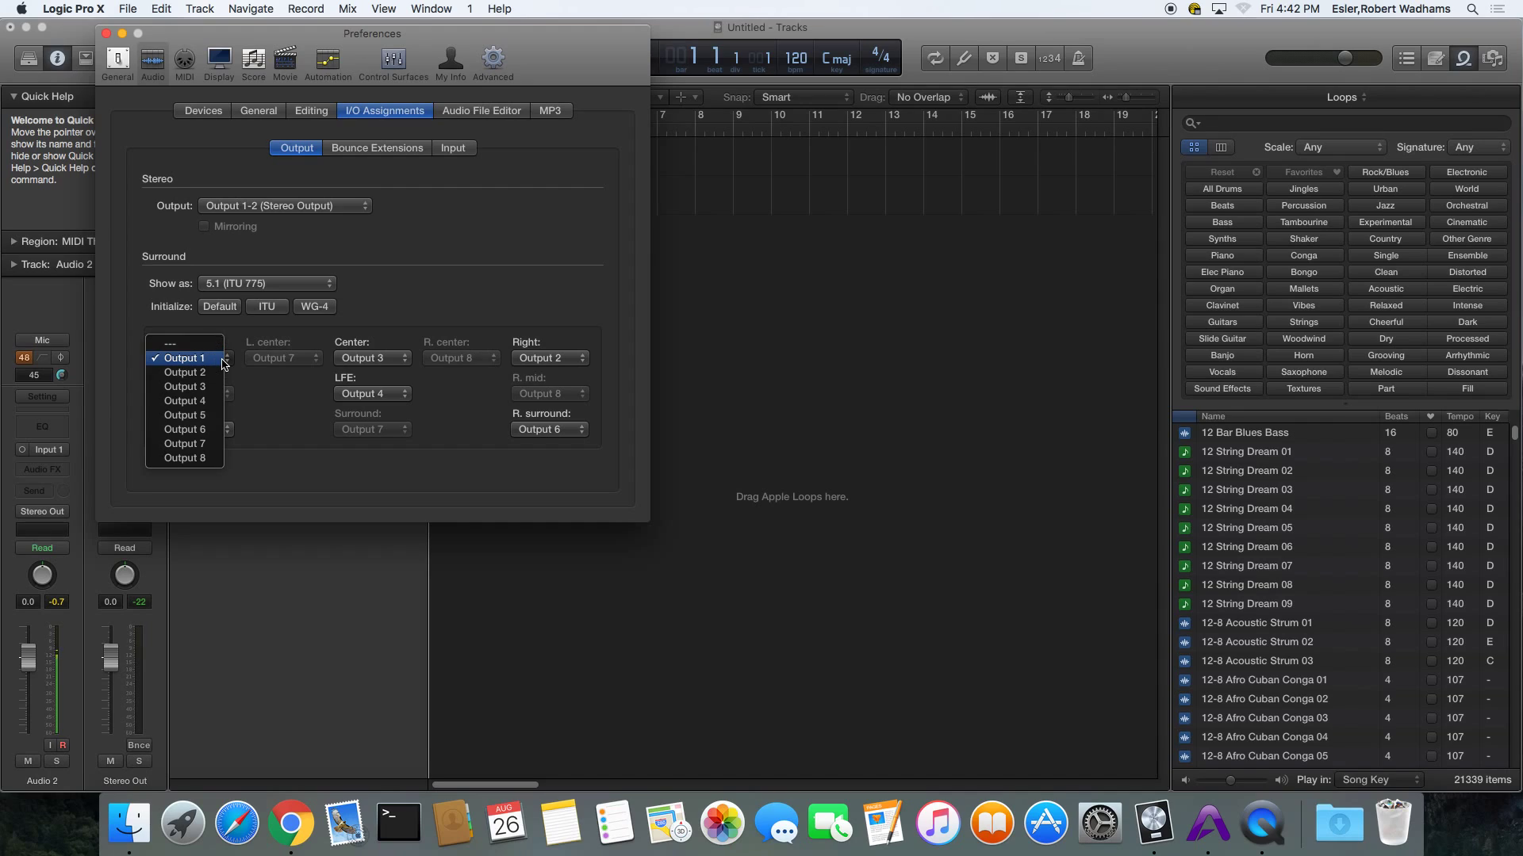
left_click(225, 358)
left_click(389, 358)
left_click(389, 359)
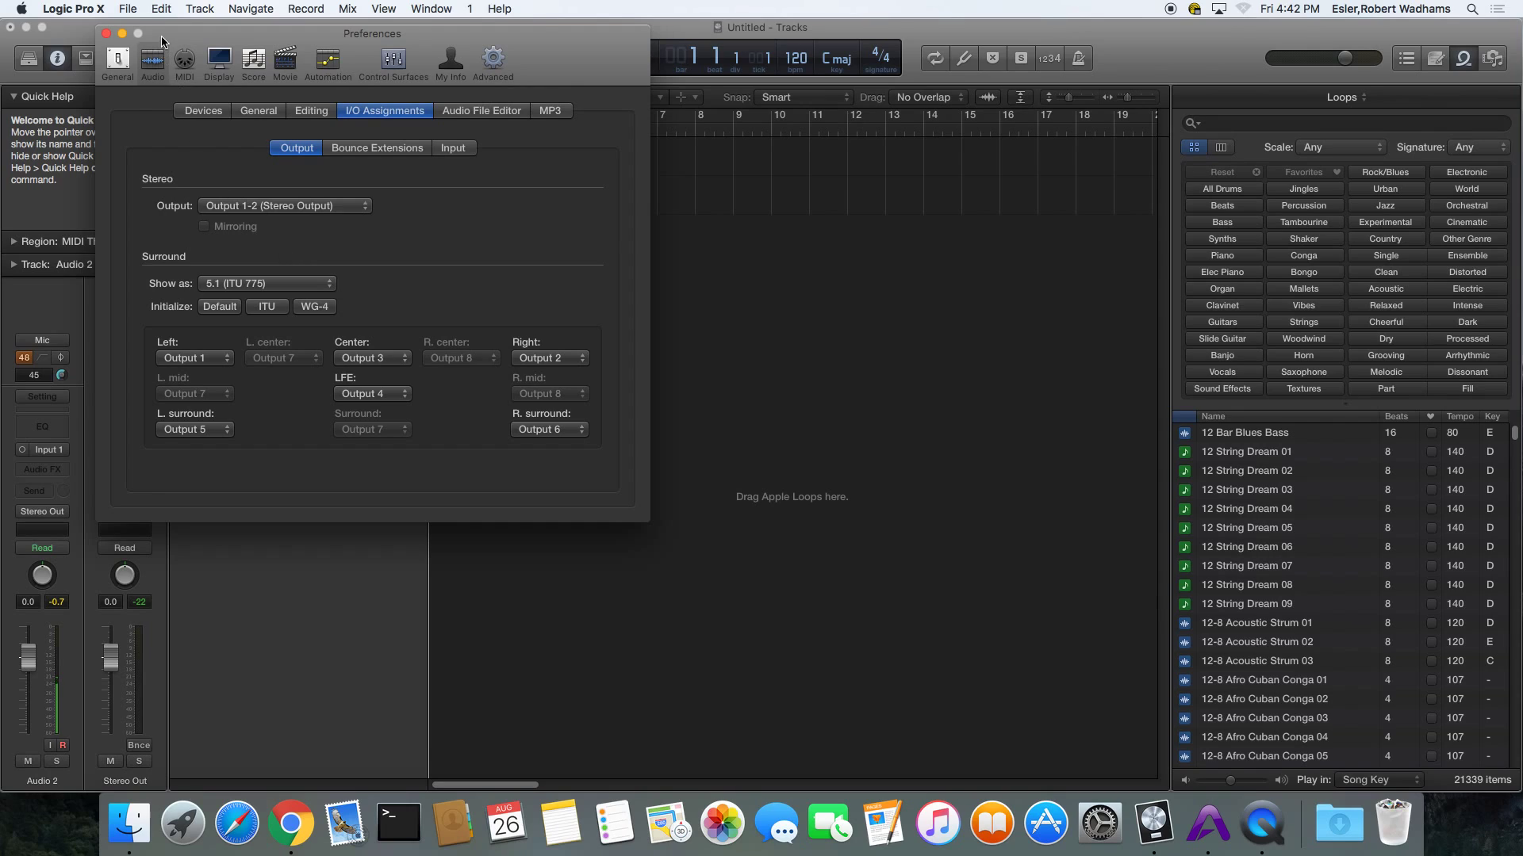
left_click_drag(191, 45, 191, 56)
left_click(106, 46)
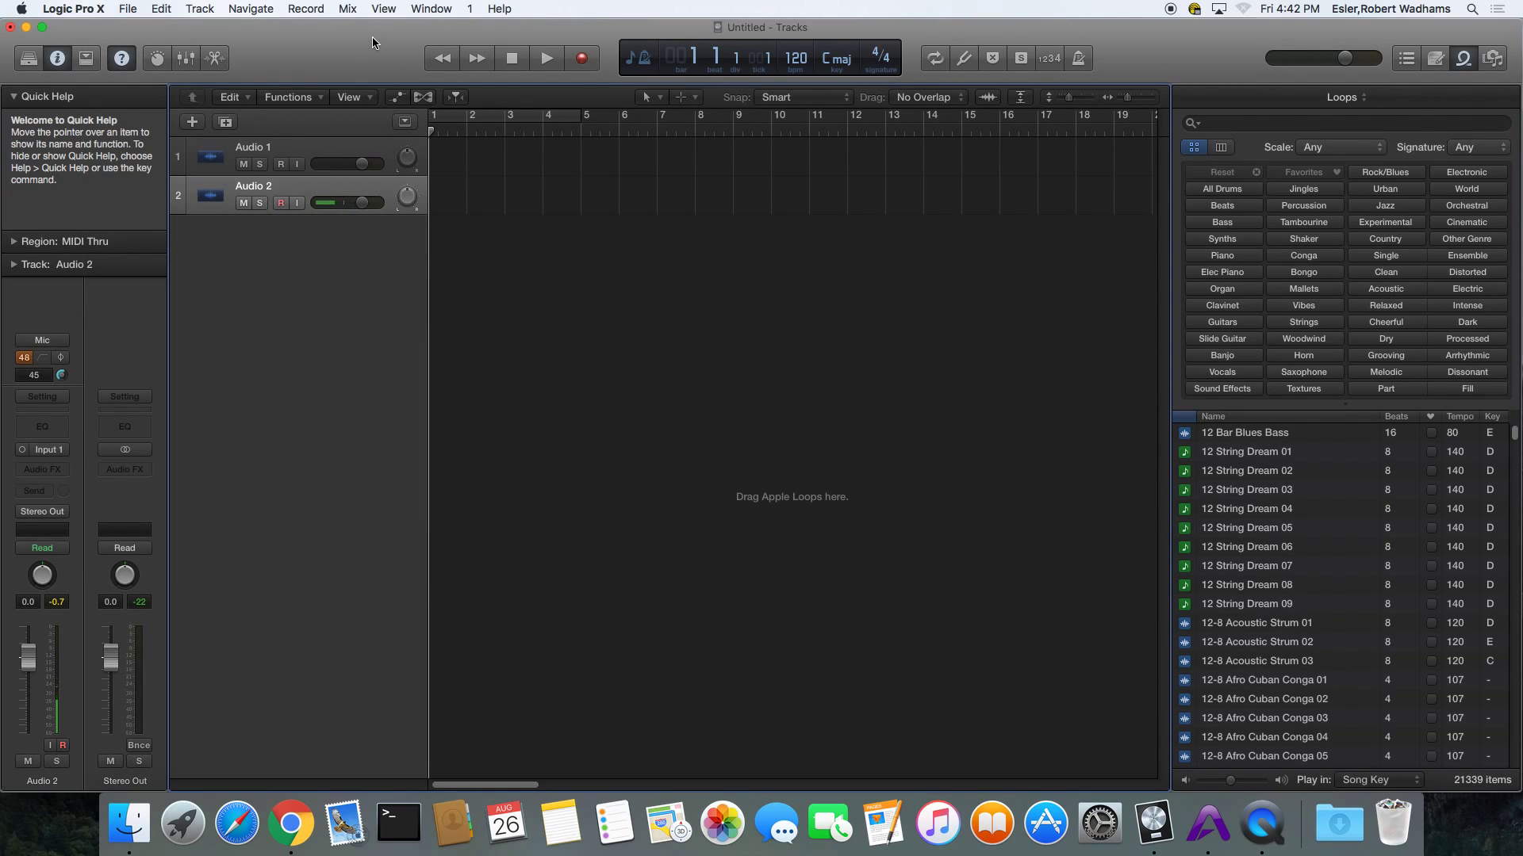
Create a new Software Instrument track and mute the computer's sound output.
left_click(191, 123)
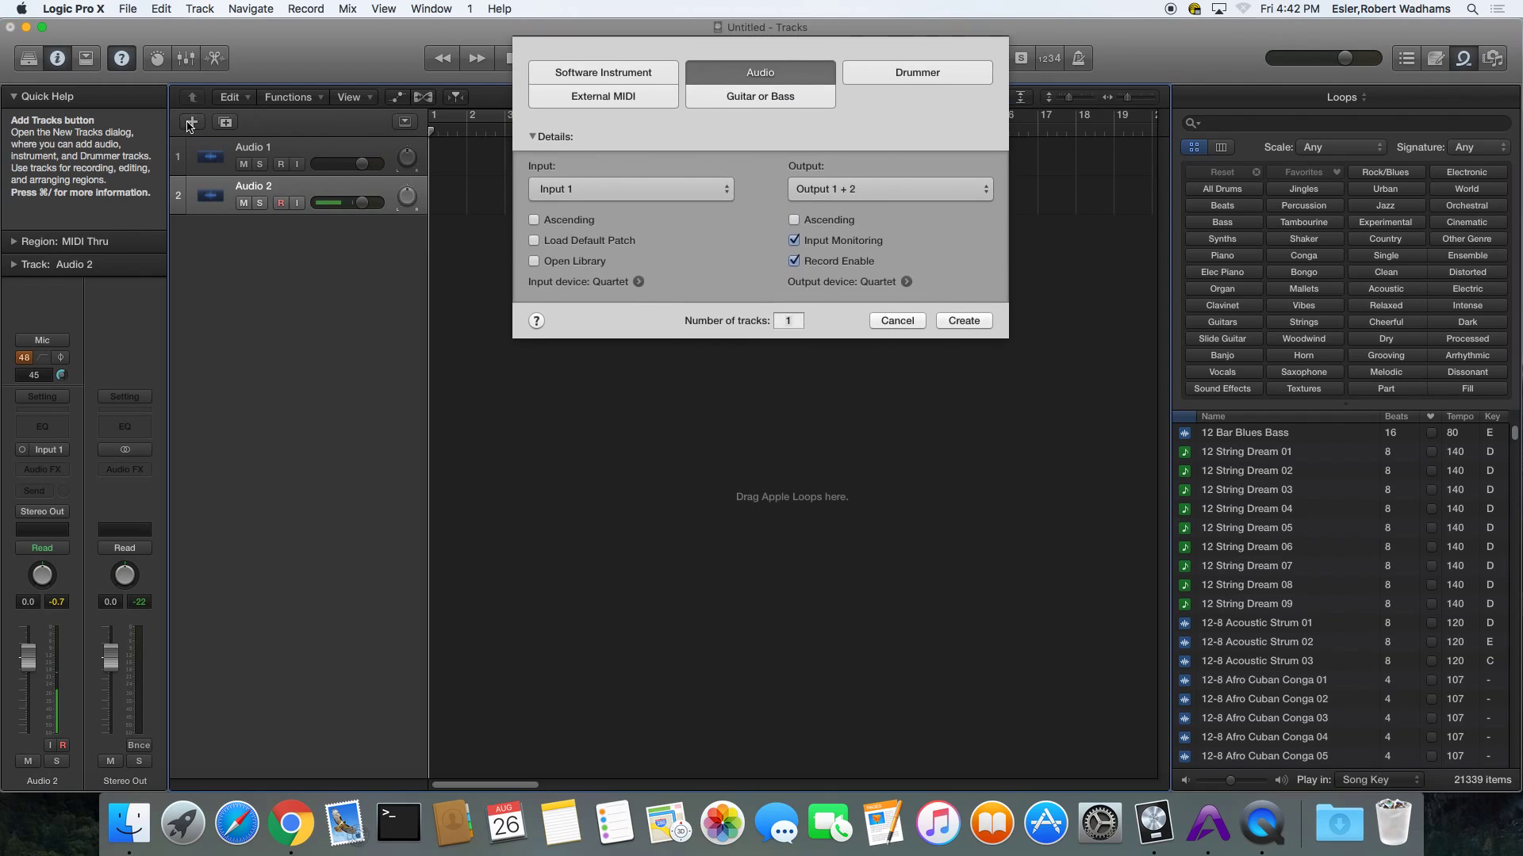
left_click(601, 79)
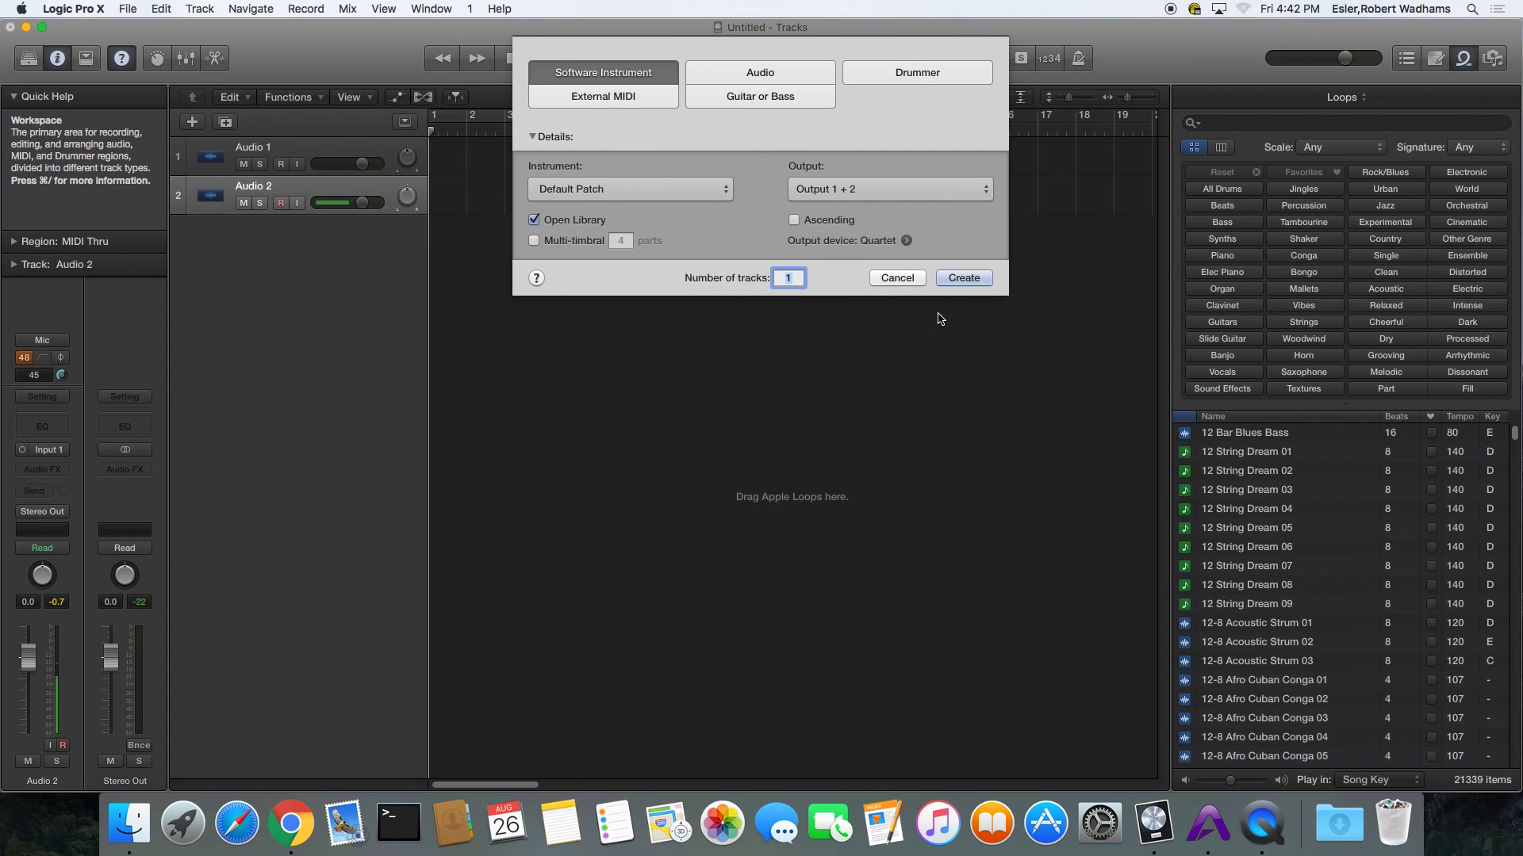
left_click(965, 277)
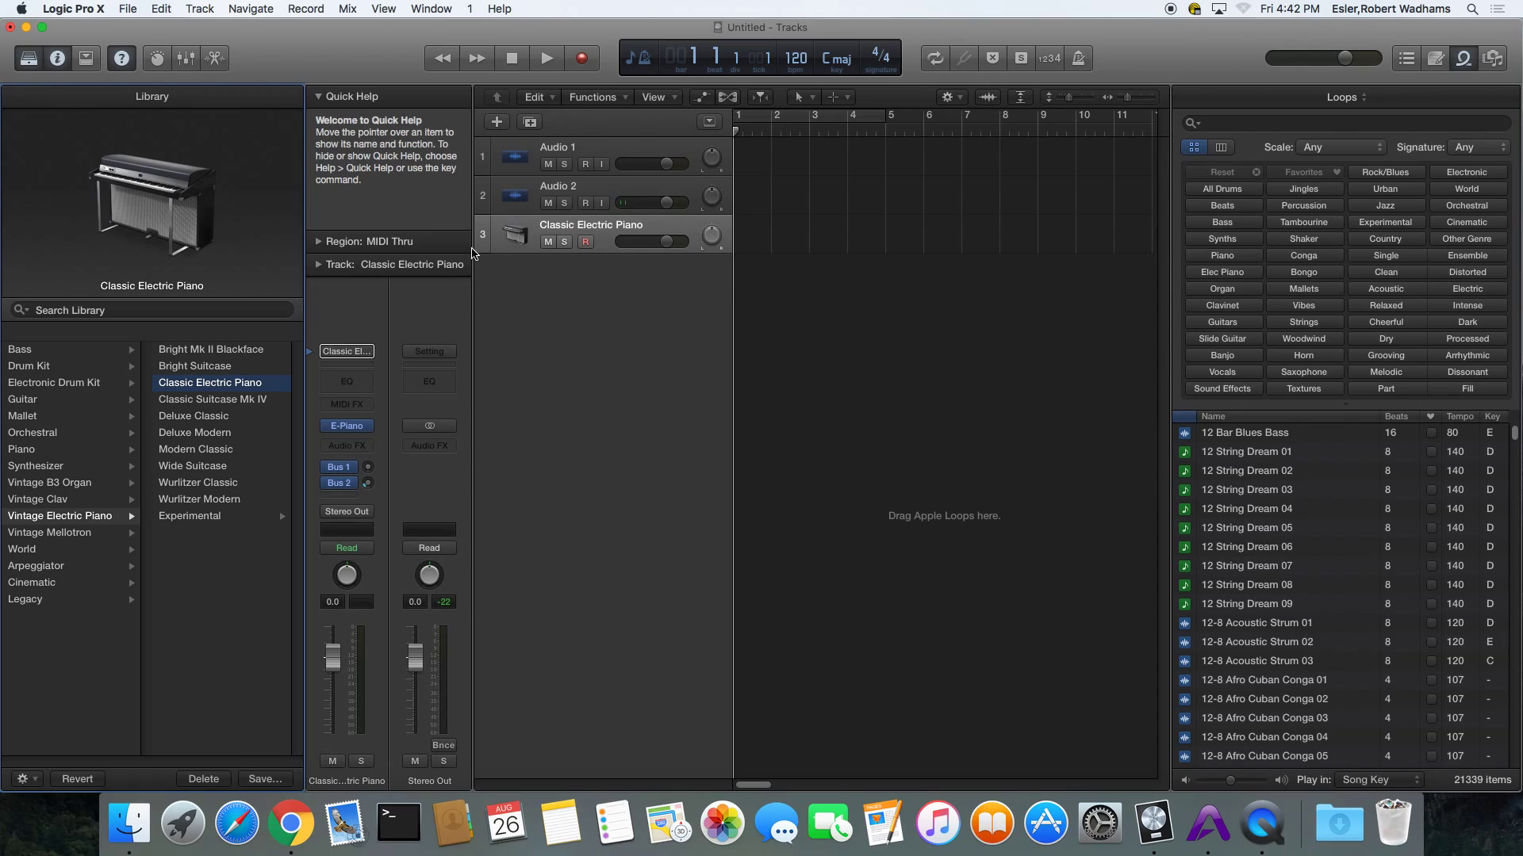
key("XF86AudioMute")
Load Utility > Test Oscillator > Mono into the new track's instrument slot.
left_click(29, 60)
left_click(56, 60)
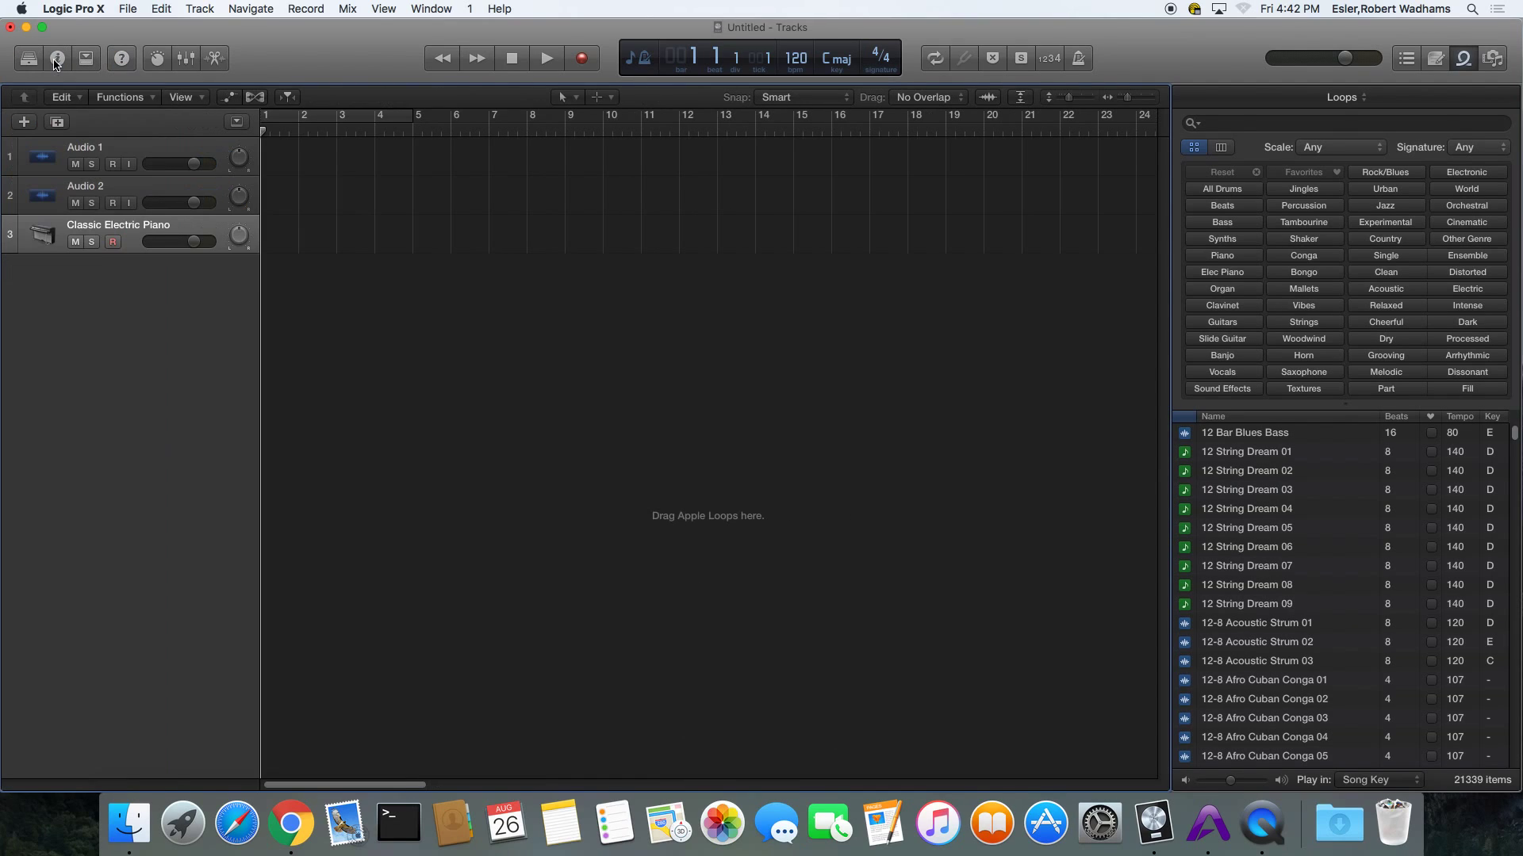
left_click(57, 61)
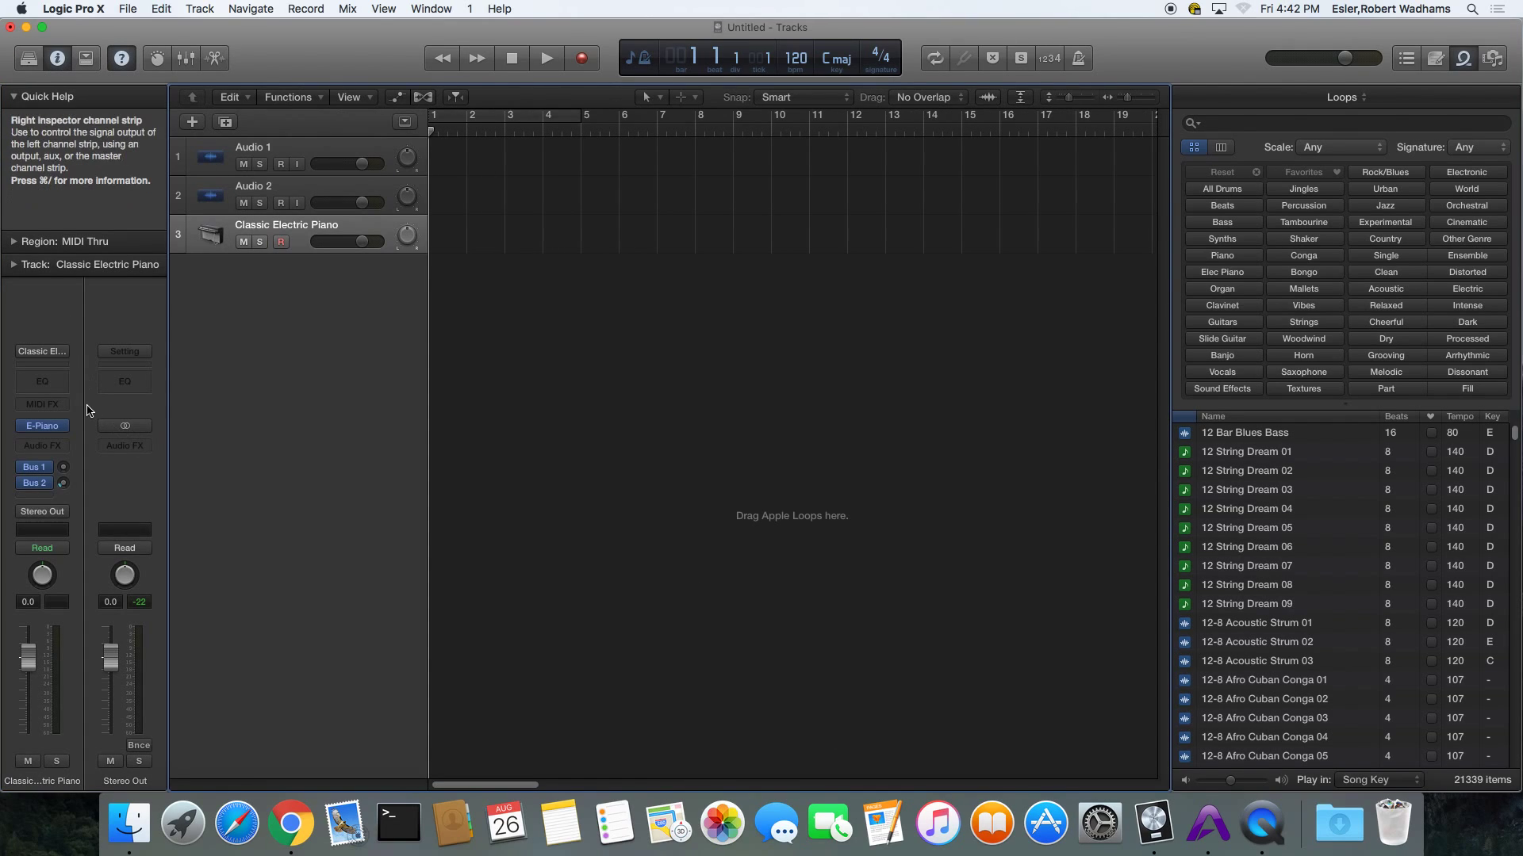
left_click(70, 430)
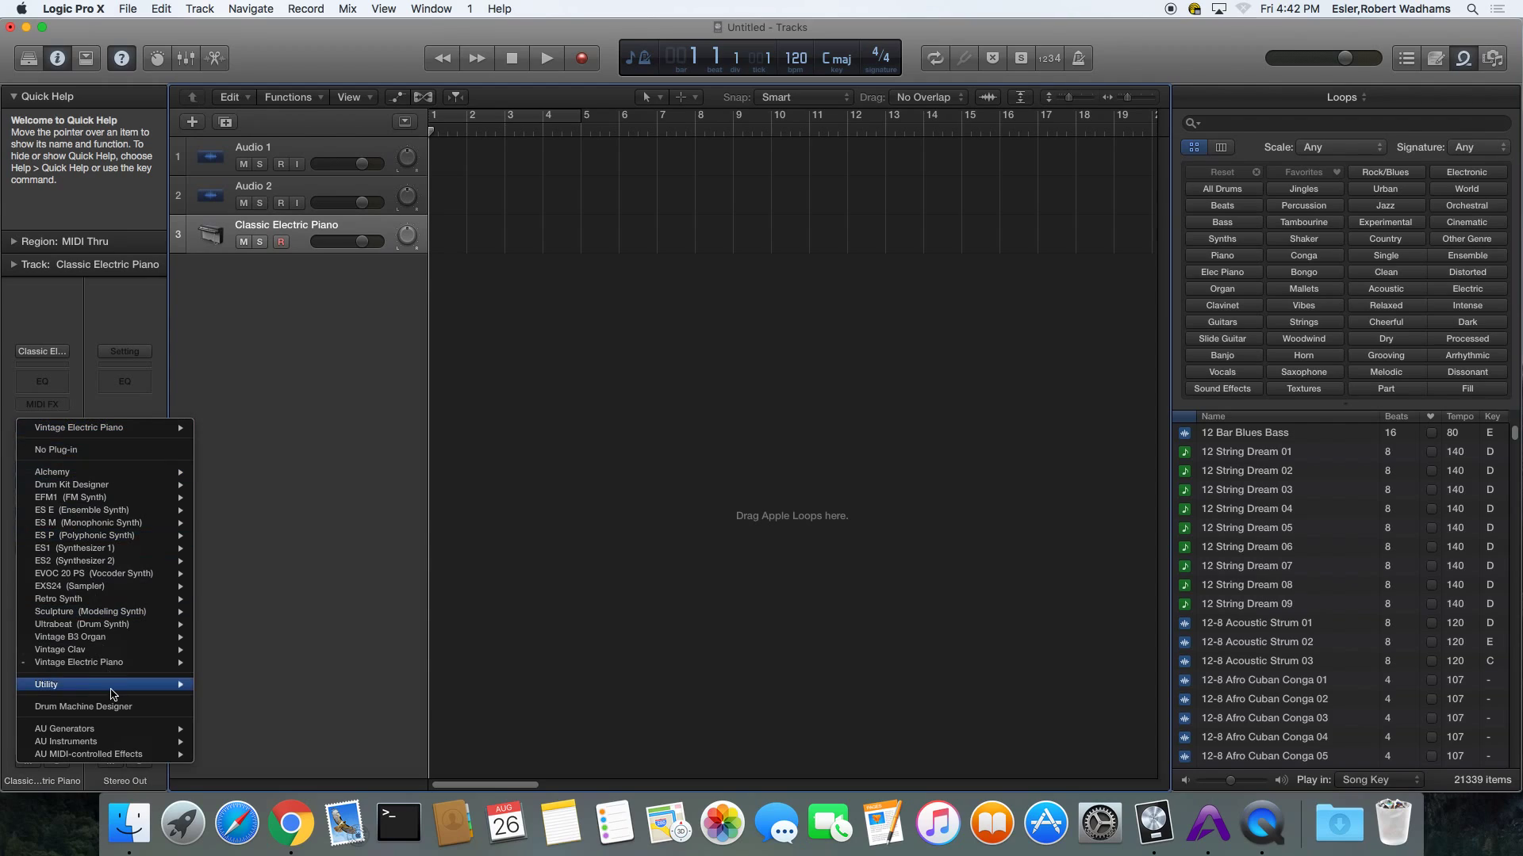
mouse_move(112, 690)
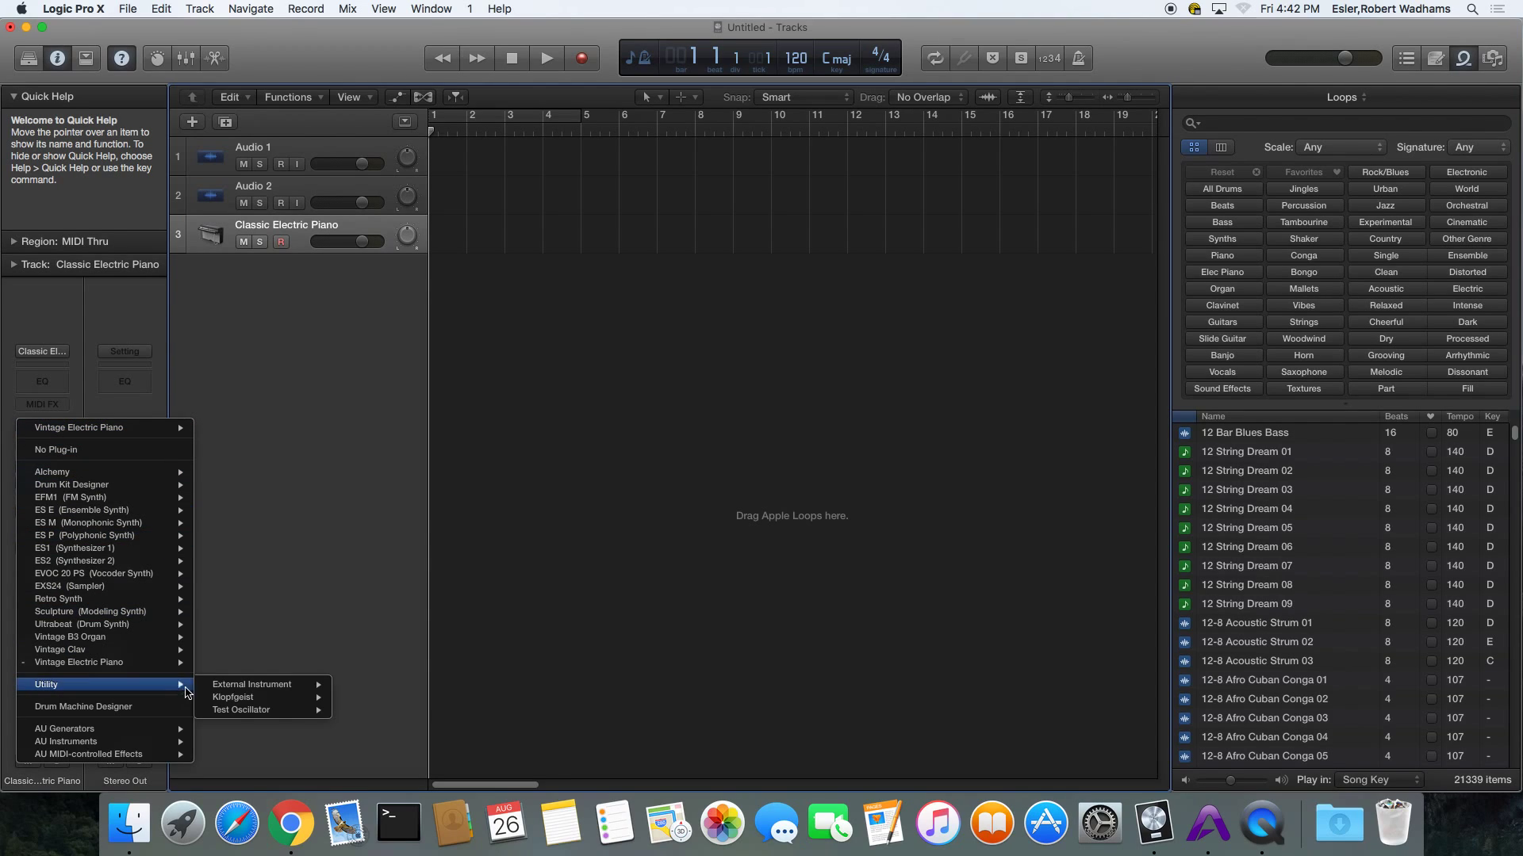
mouse_move(213, 693)
mouse_move(257, 712)
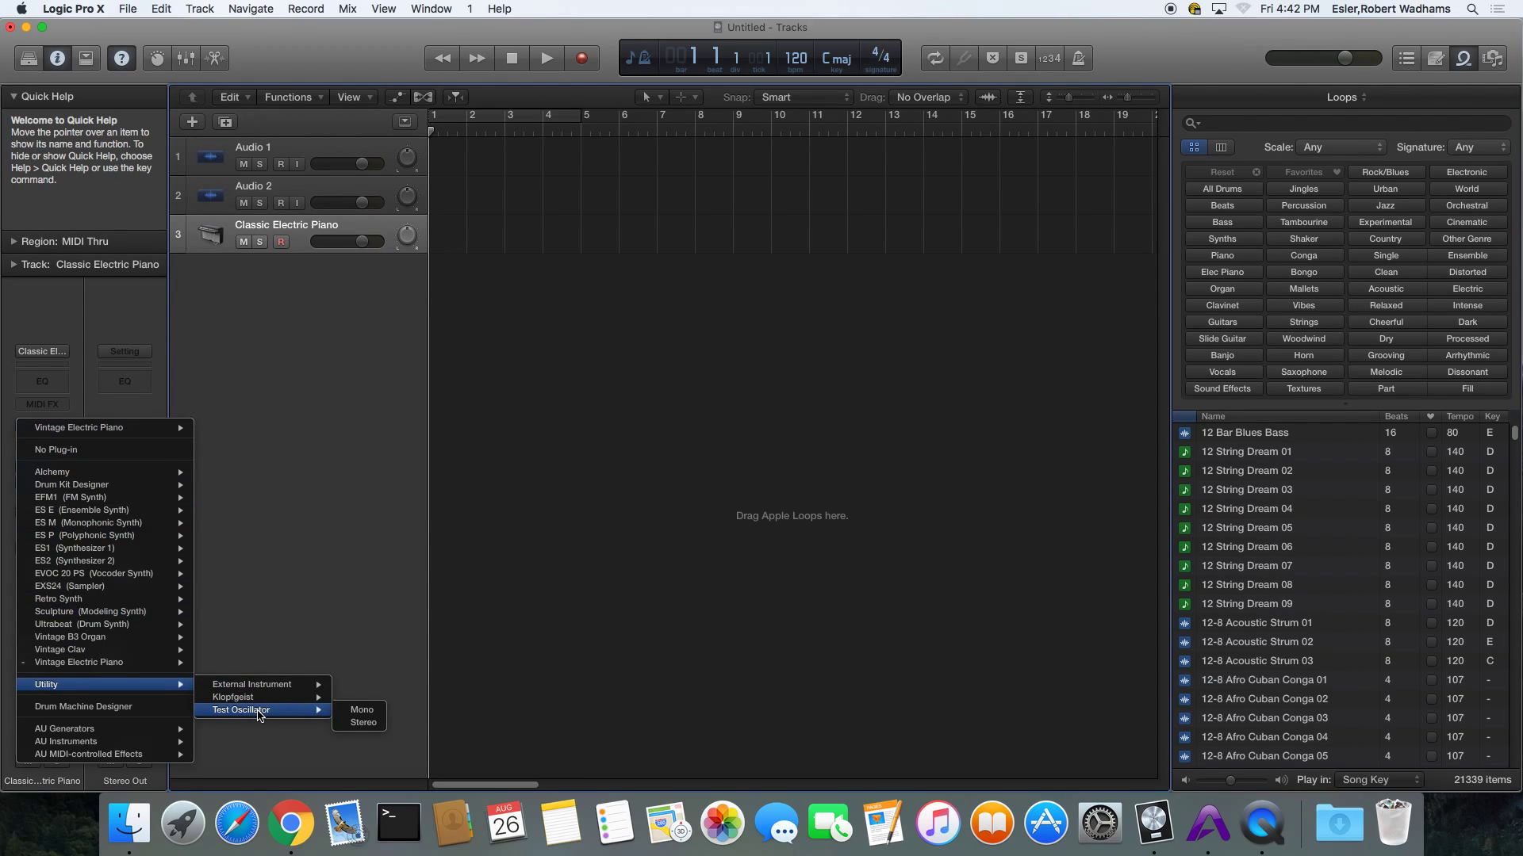
left_click(361, 710)
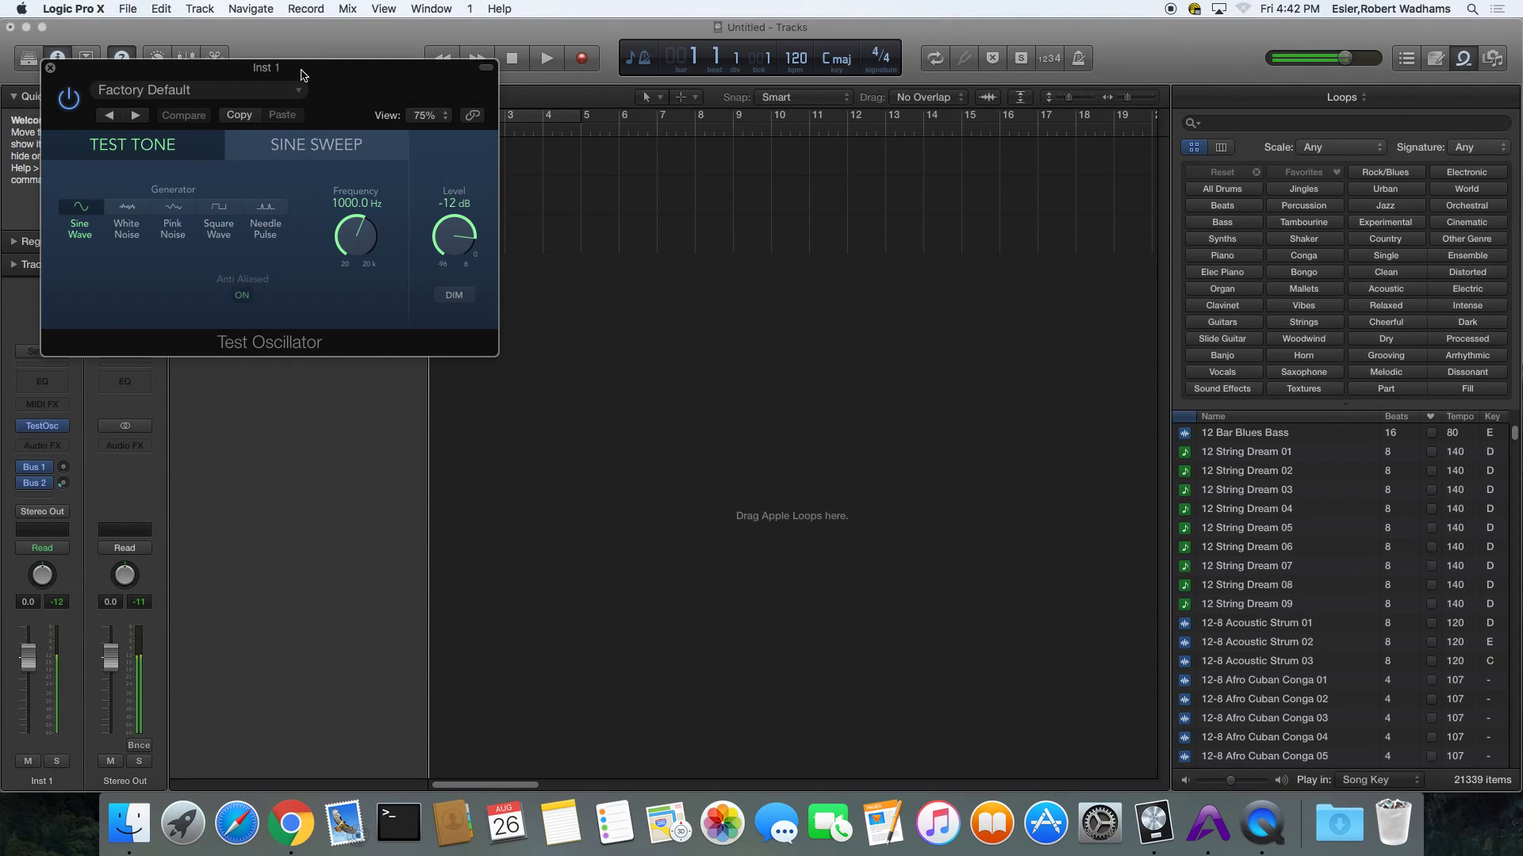
Show the mixer, enlarge it, and move the Test Oscillator window out of the way.
left_click_drag(302, 75, 759, 307)
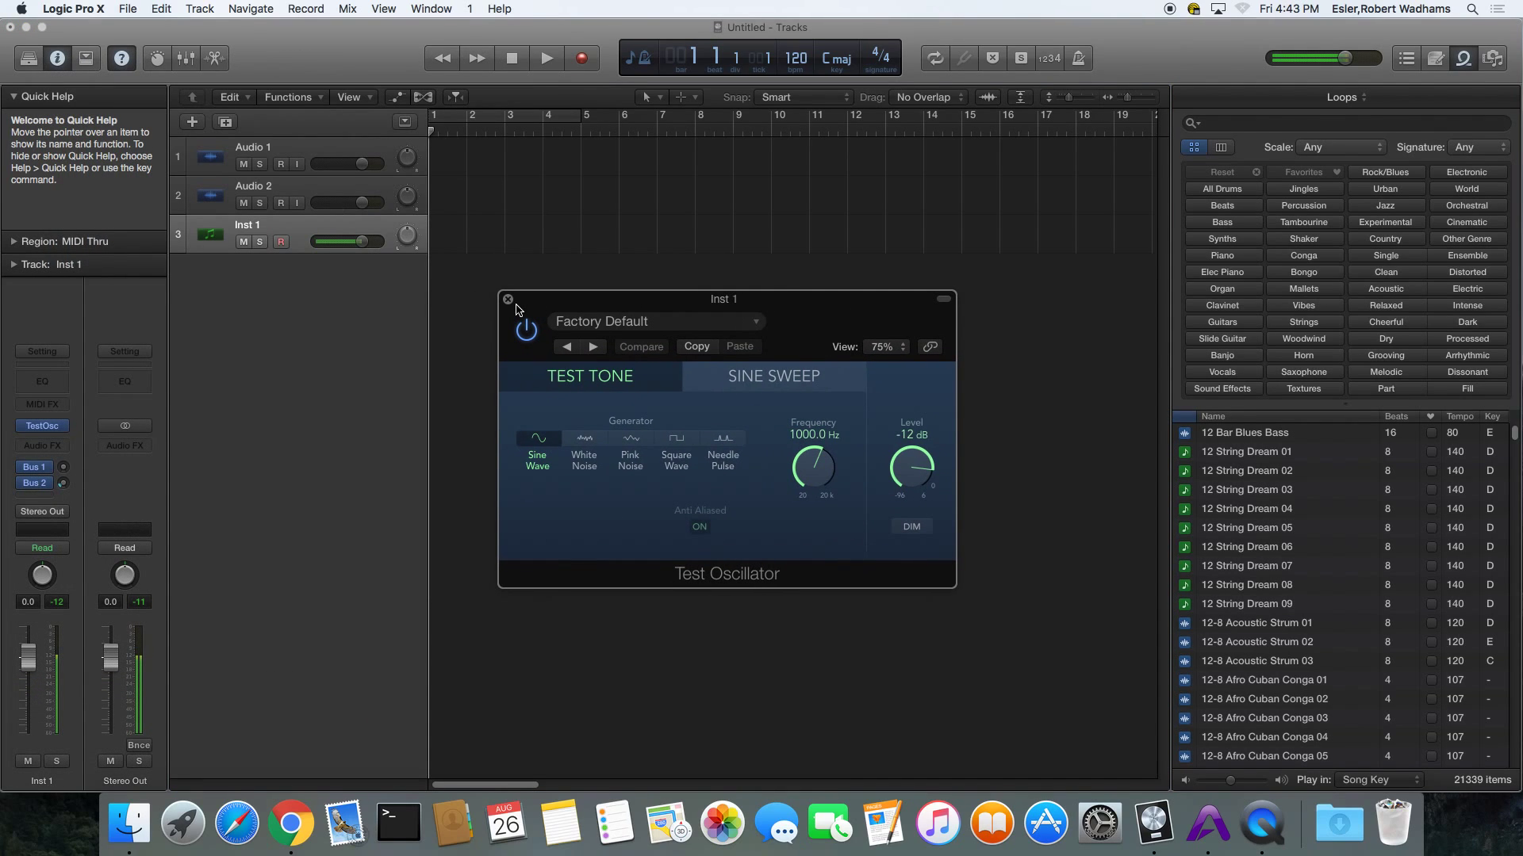
key("x")
left_click_drag(678, 302, 830, 128)
left_click(632, 431)
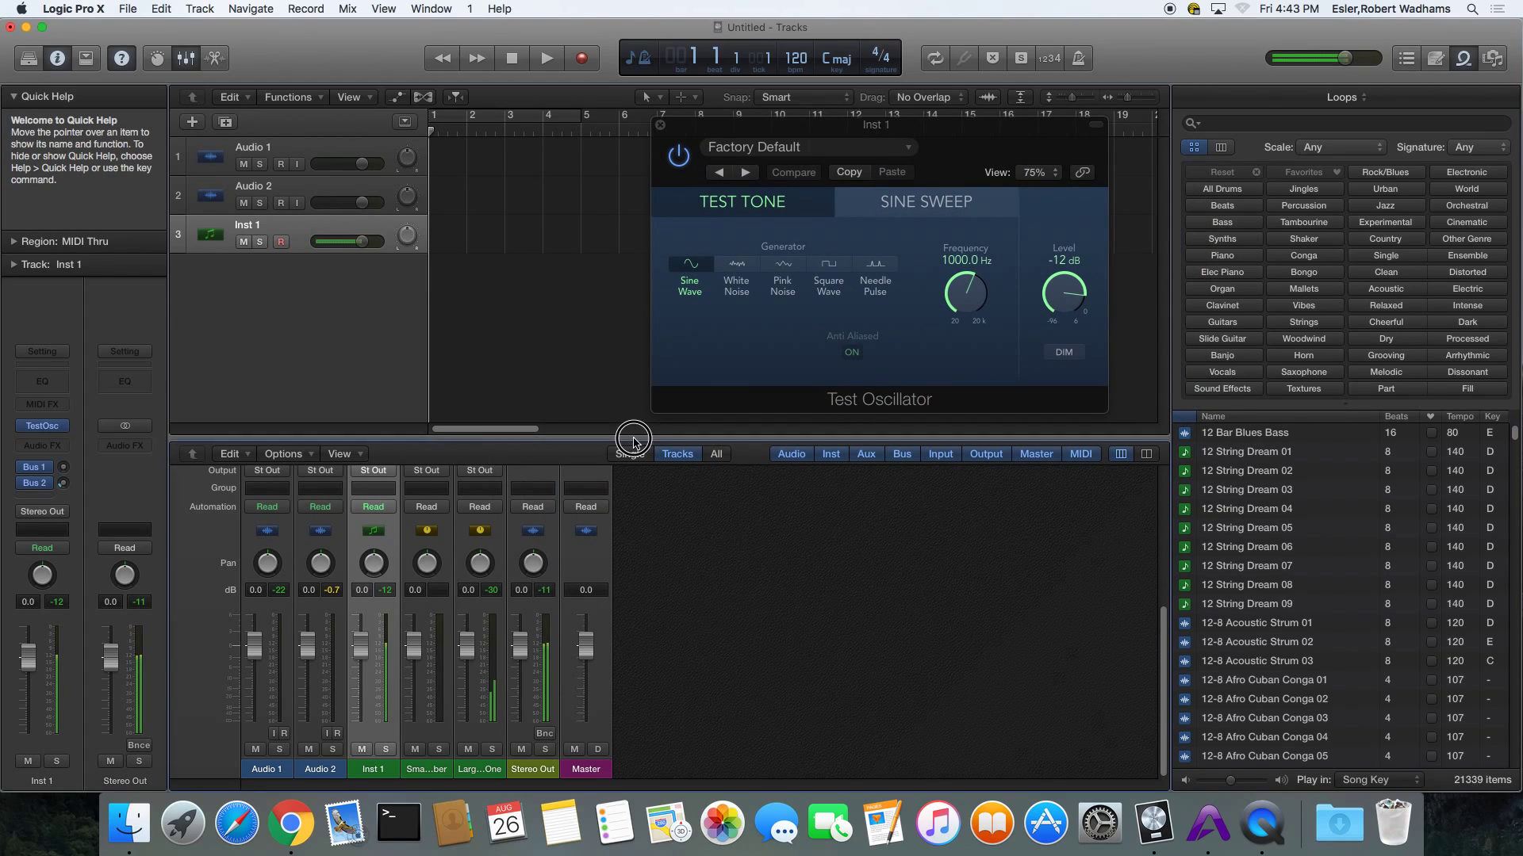
key("x")
key("x")
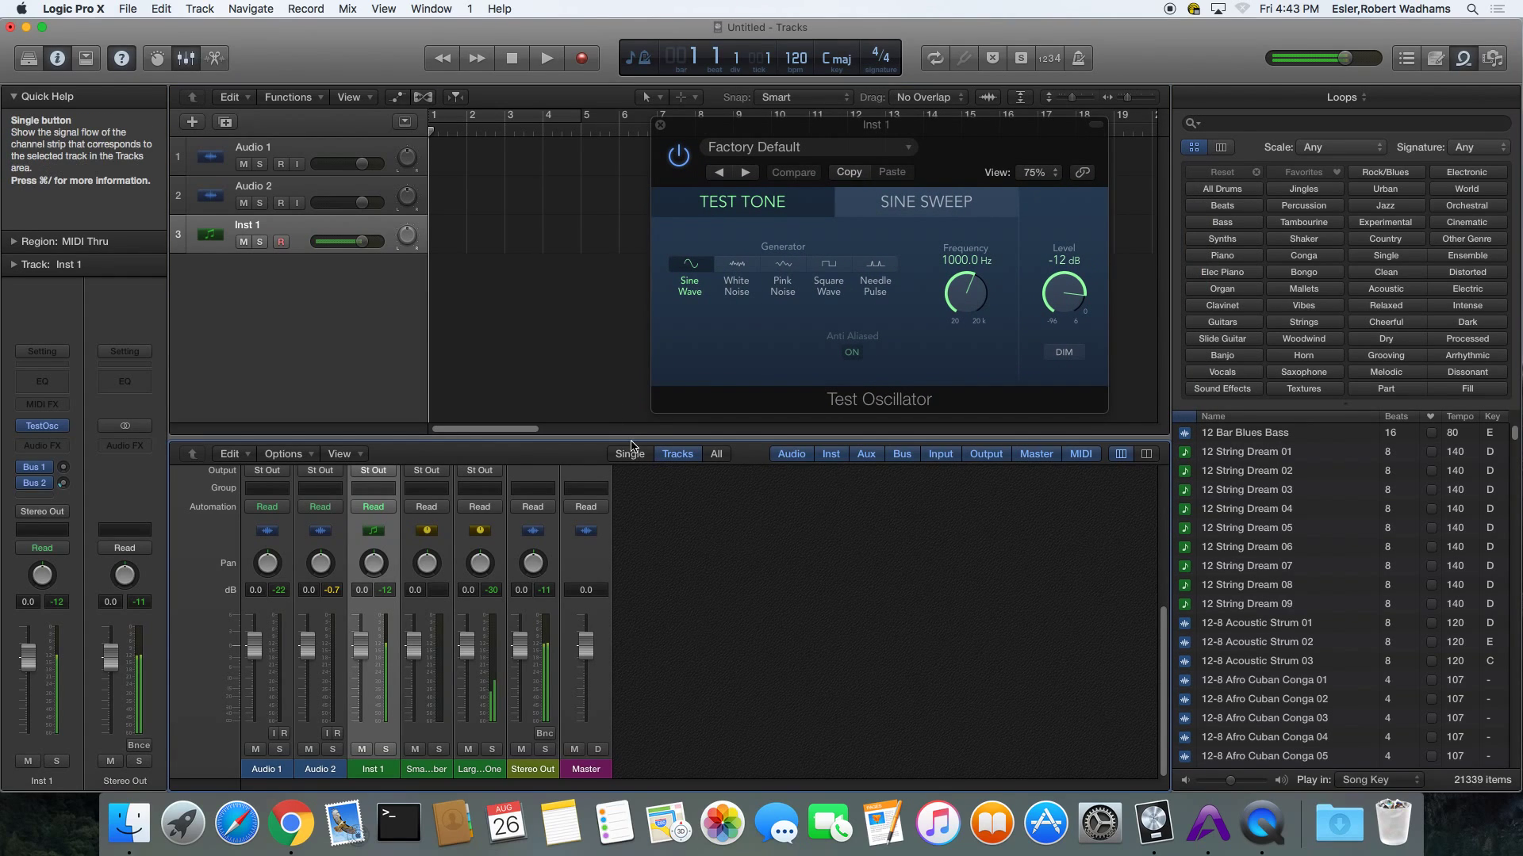
left_click_drag(632, 434, 624, 365)
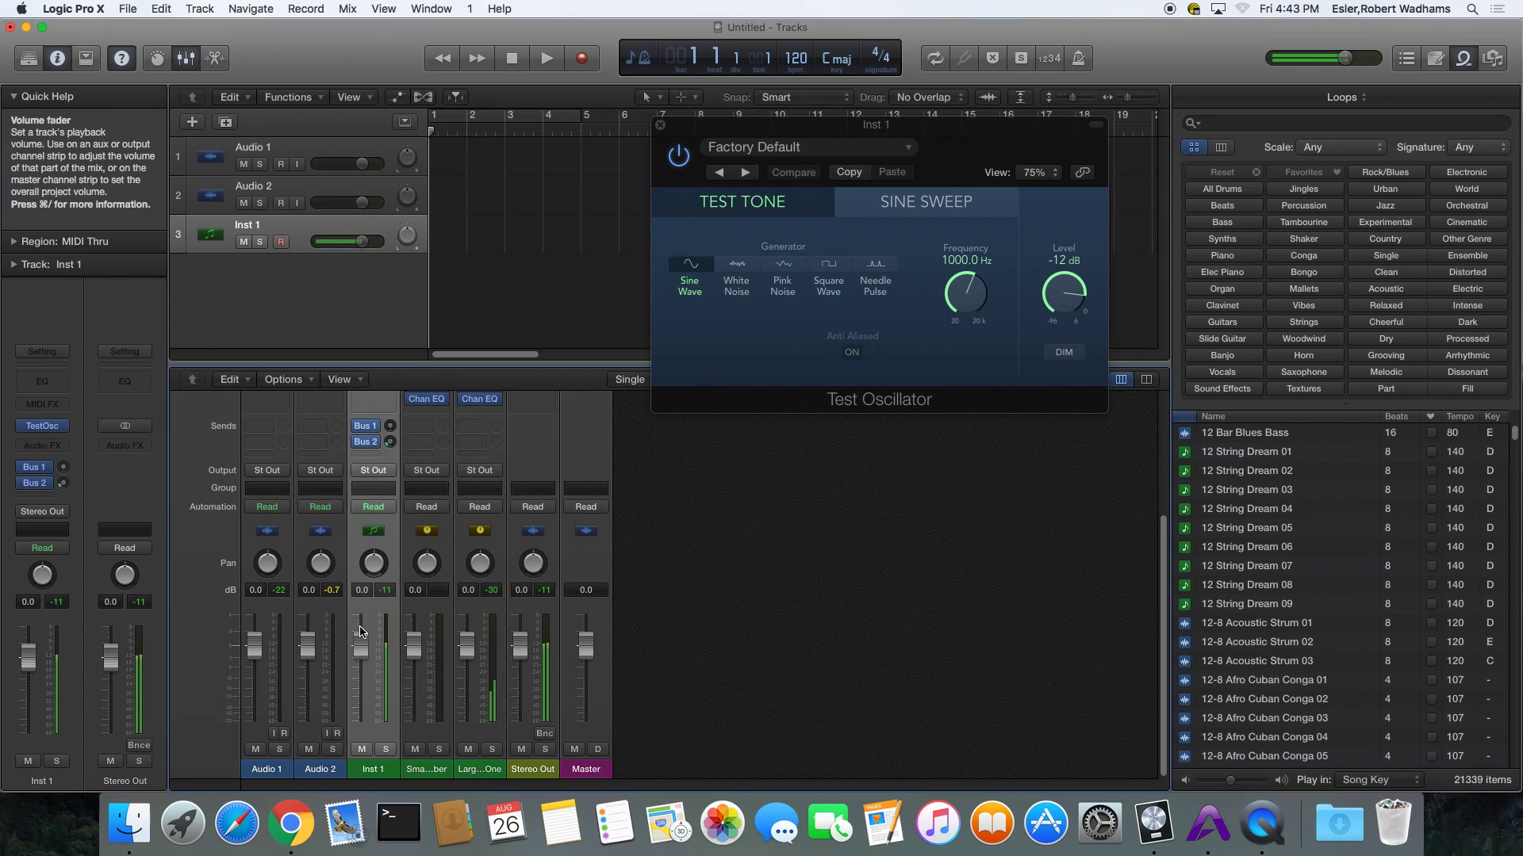
Switch the Test Oscillator to White Noise and set its level to -31 dB.
key("XF86AudioRaiseVolume")
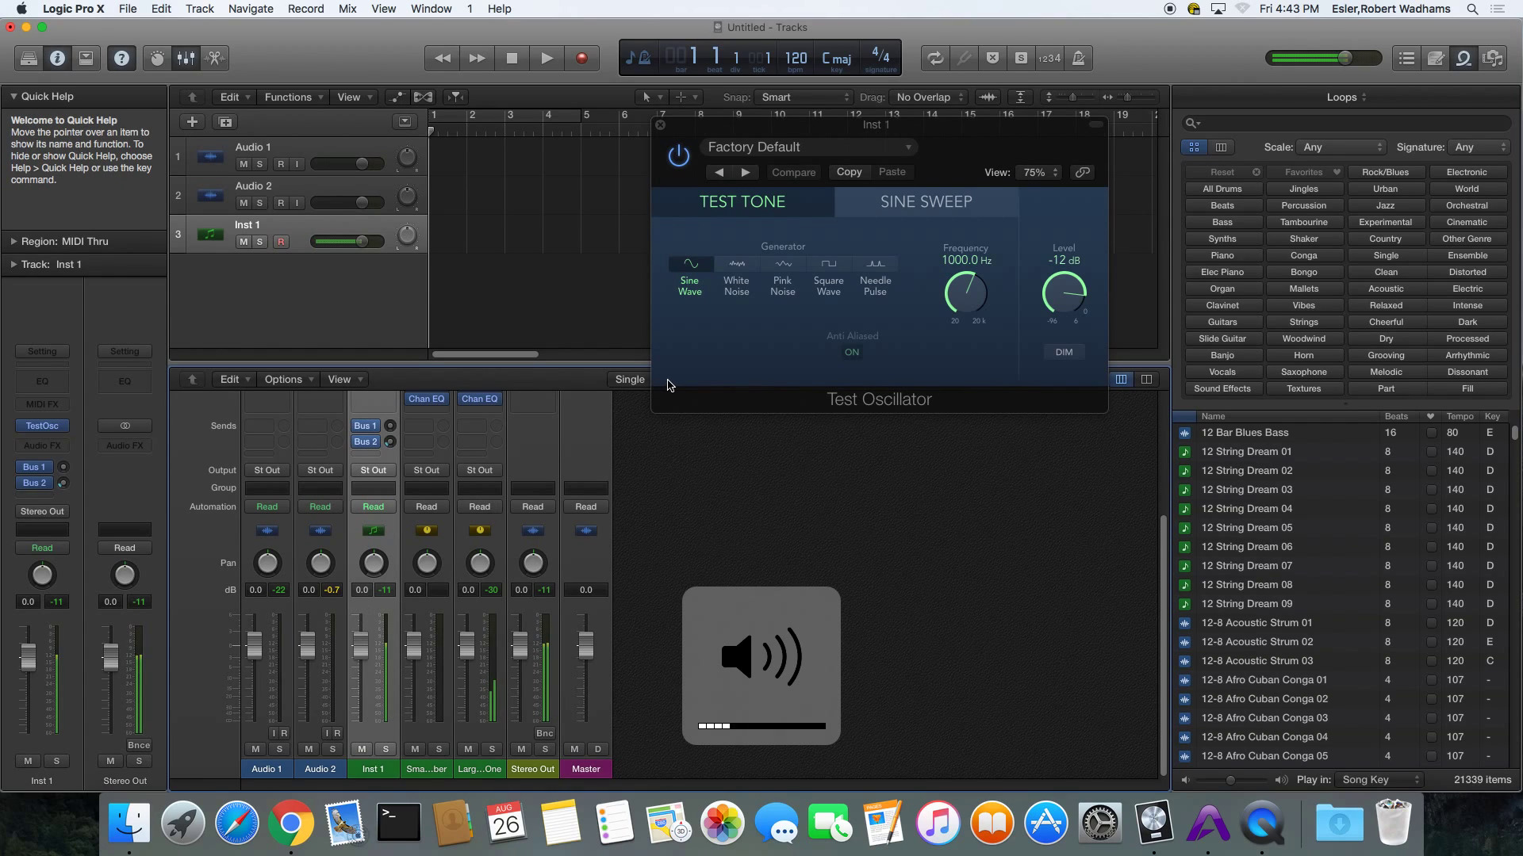
left_click(754, 278)
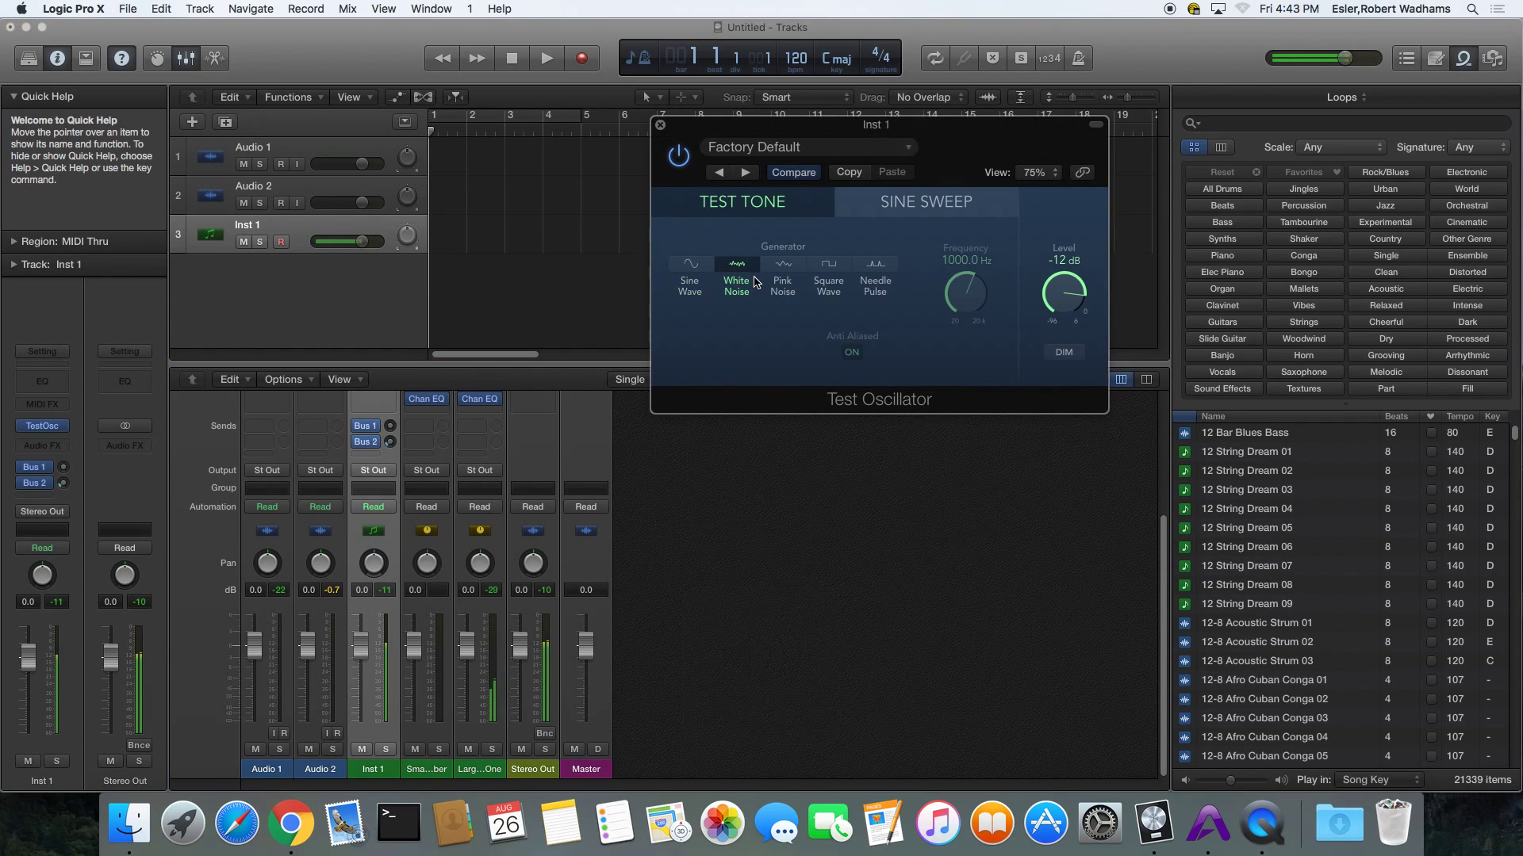
left_click_drag(1055, 282, 1041, 405)
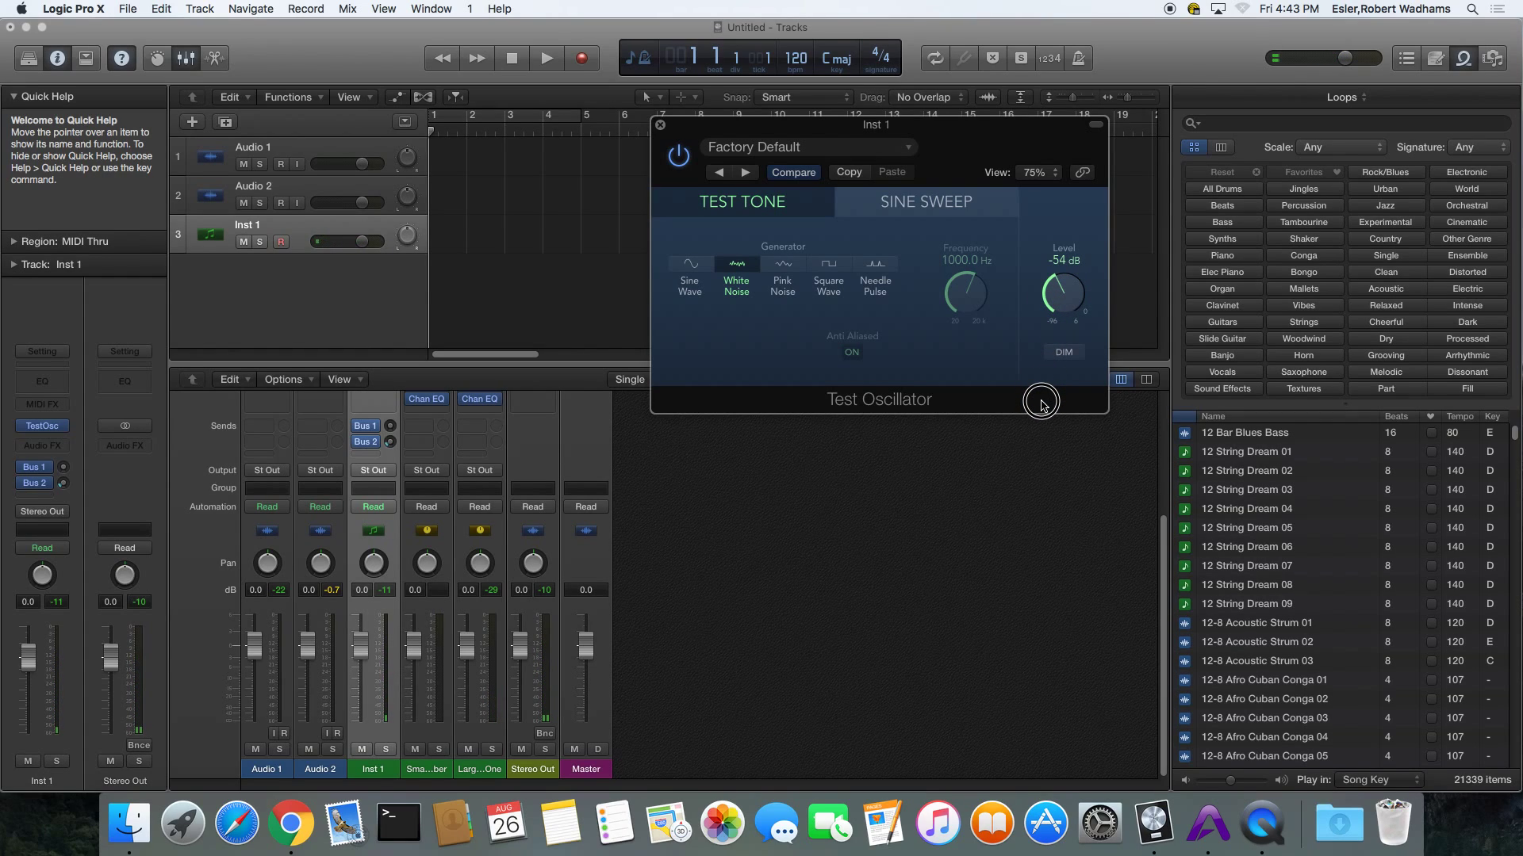
left_click_drag(1040, 403, 1041, 407)
left_click_drag(1041, 406, 1046, 328)
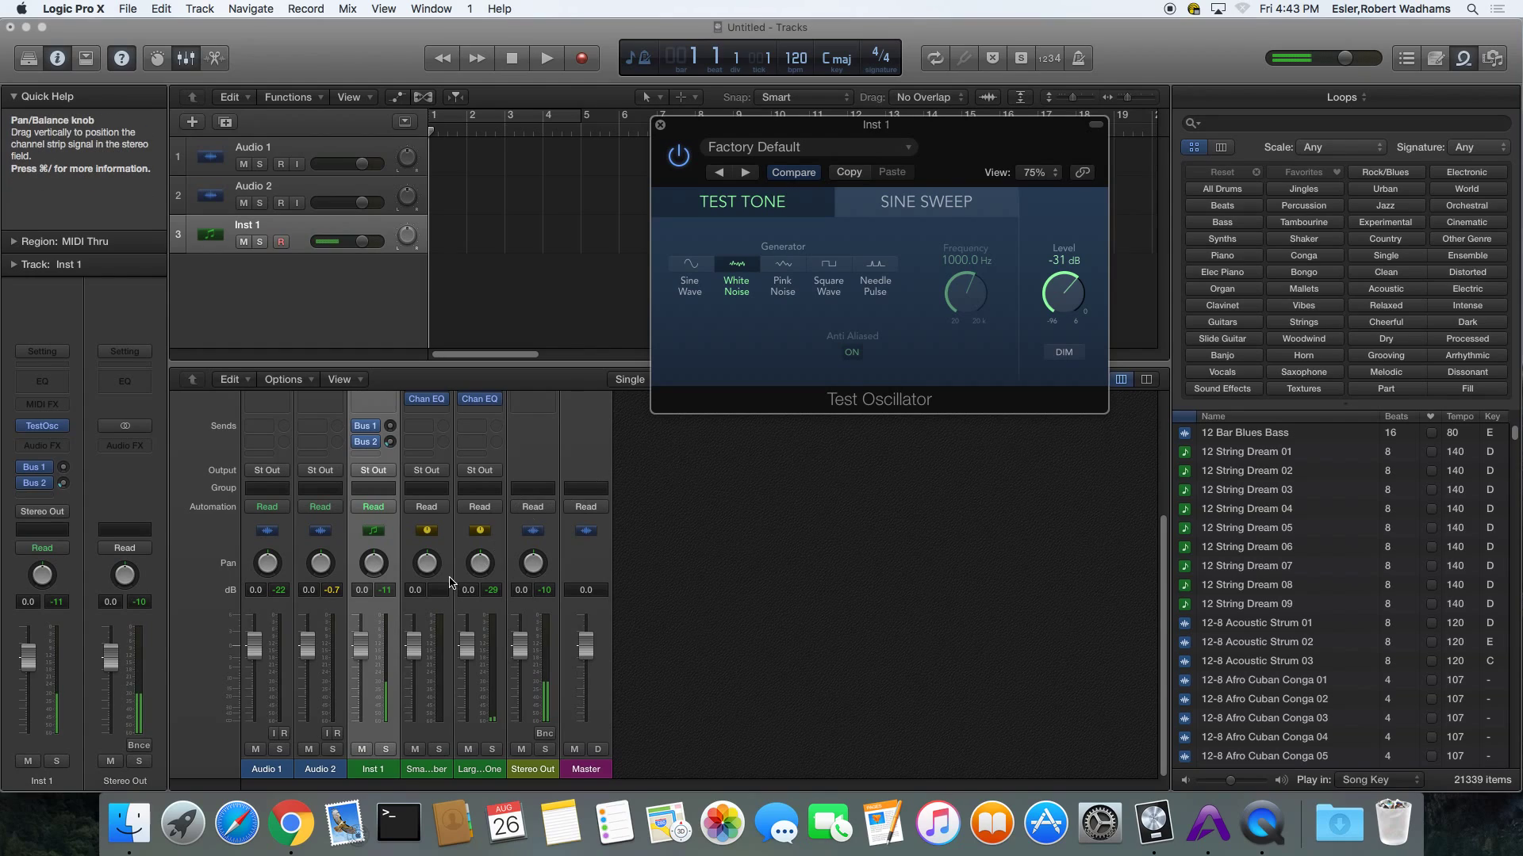
Inspect Inst 1's output and MIDI effect slots without changing them.
left_click(388, 474)
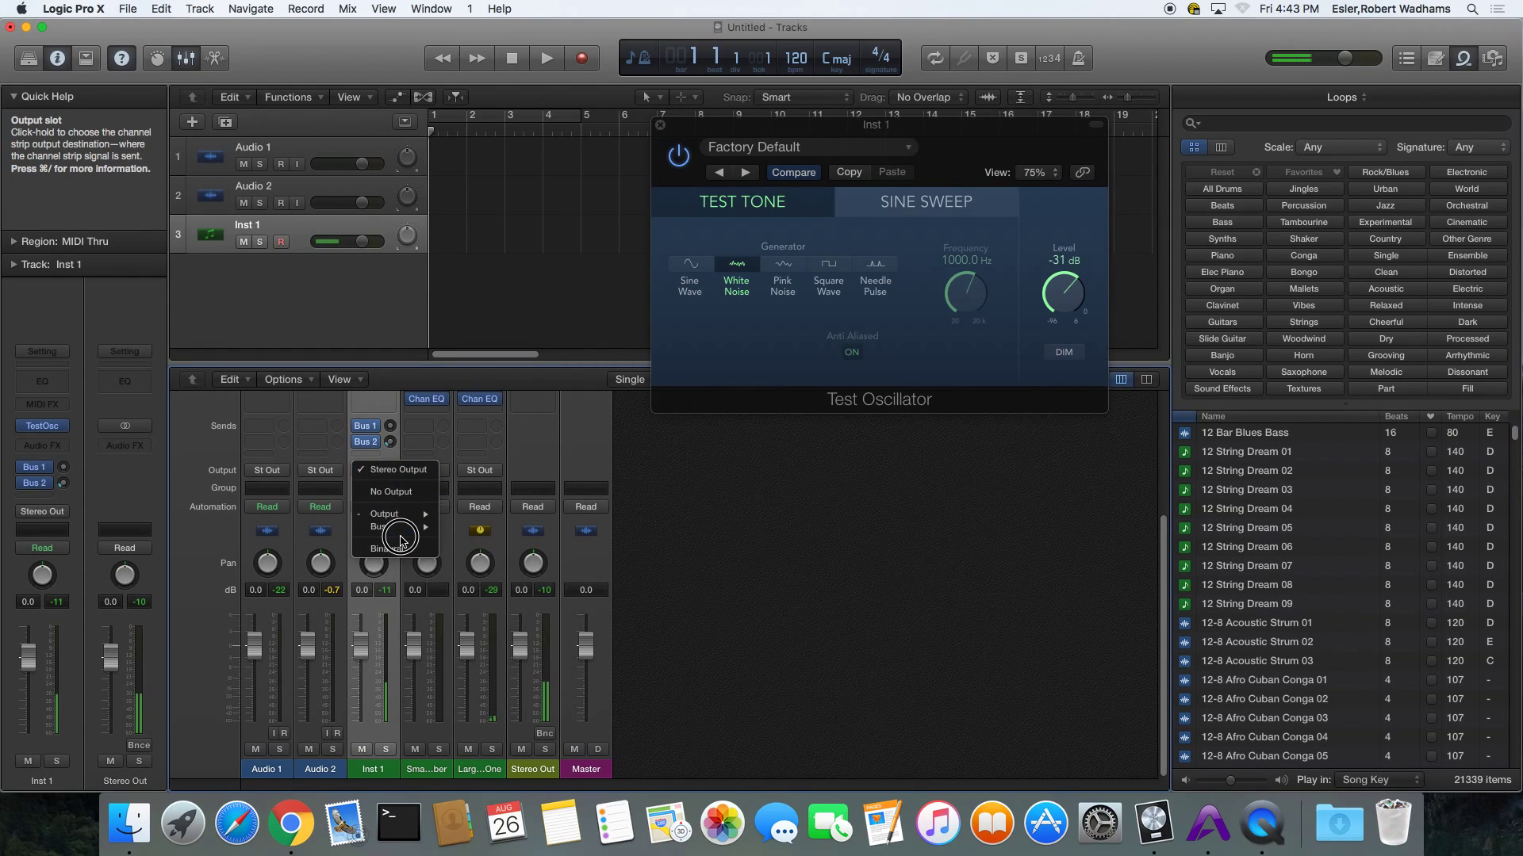
left_click(369, 471)
scroll(370, 473, "up", 3)
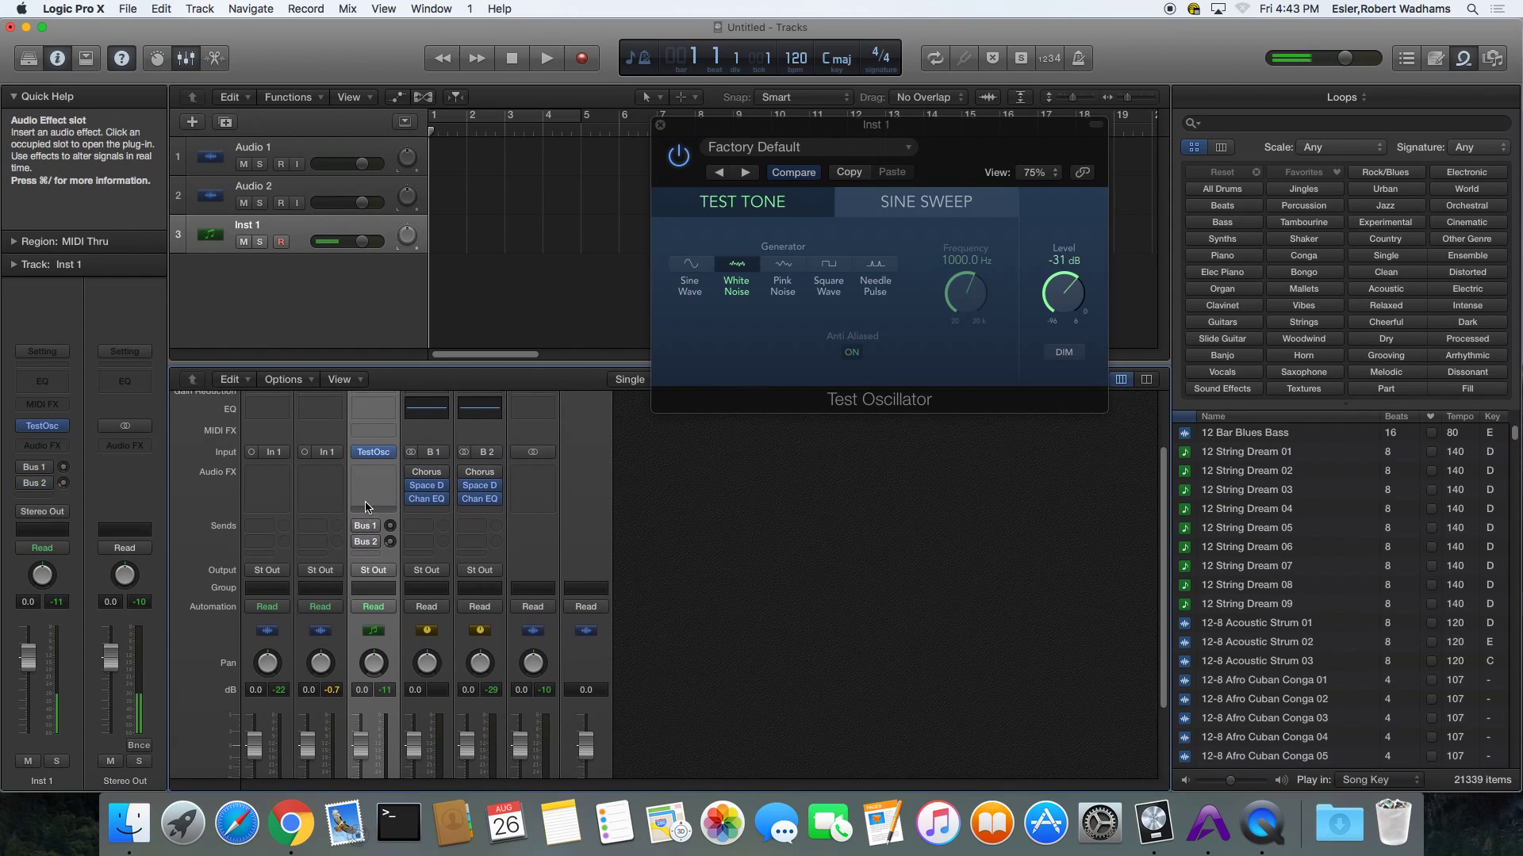
scroll(366, 528, "up", 2)
left_click(366, 507)
left_click(391, 599)
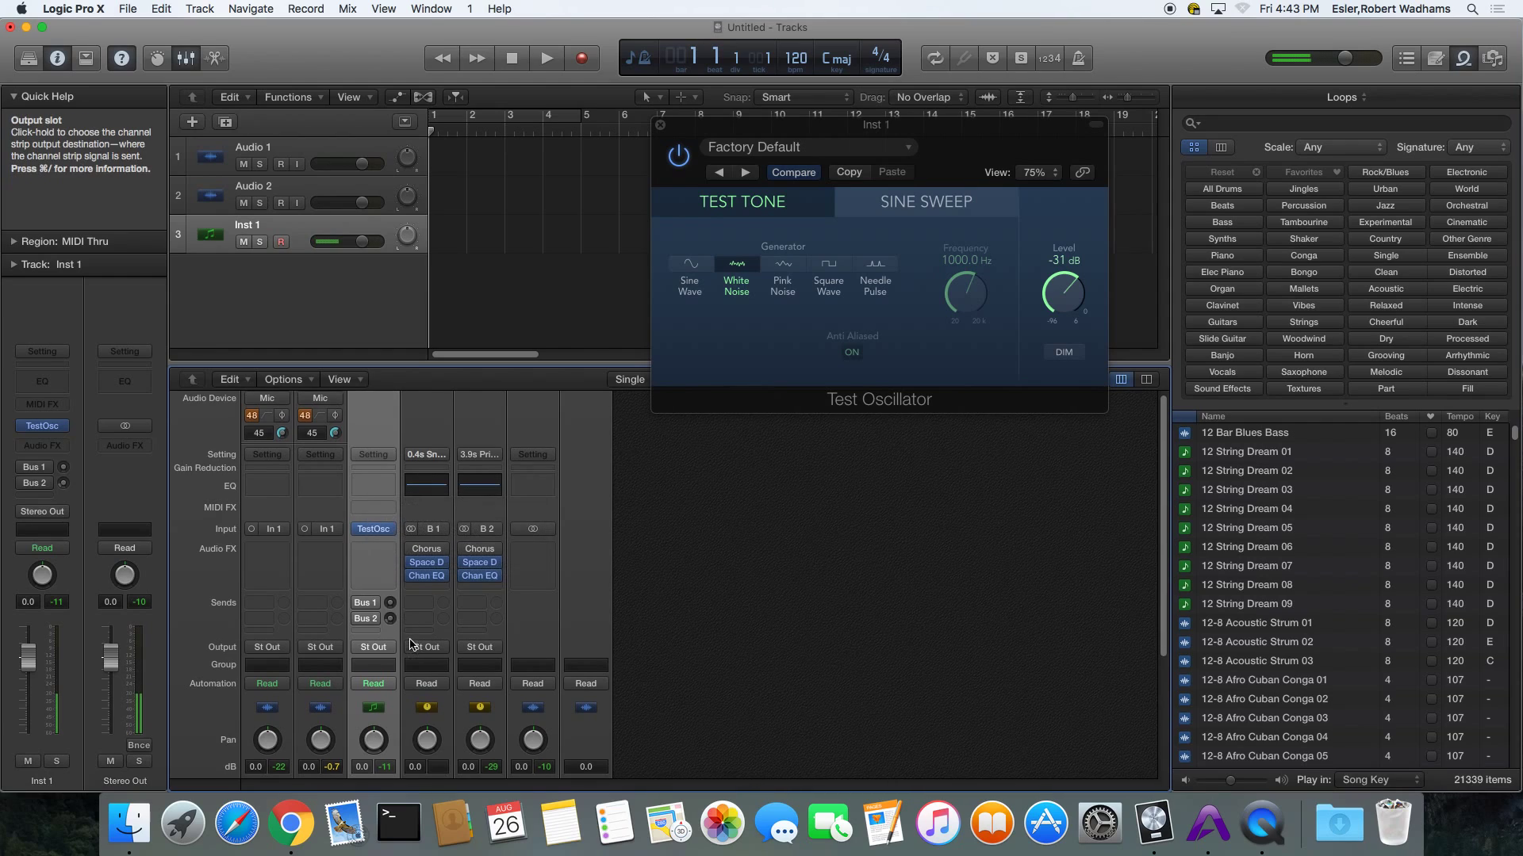
scroll(397, 626, "down", 4)
left_click(382, 481)
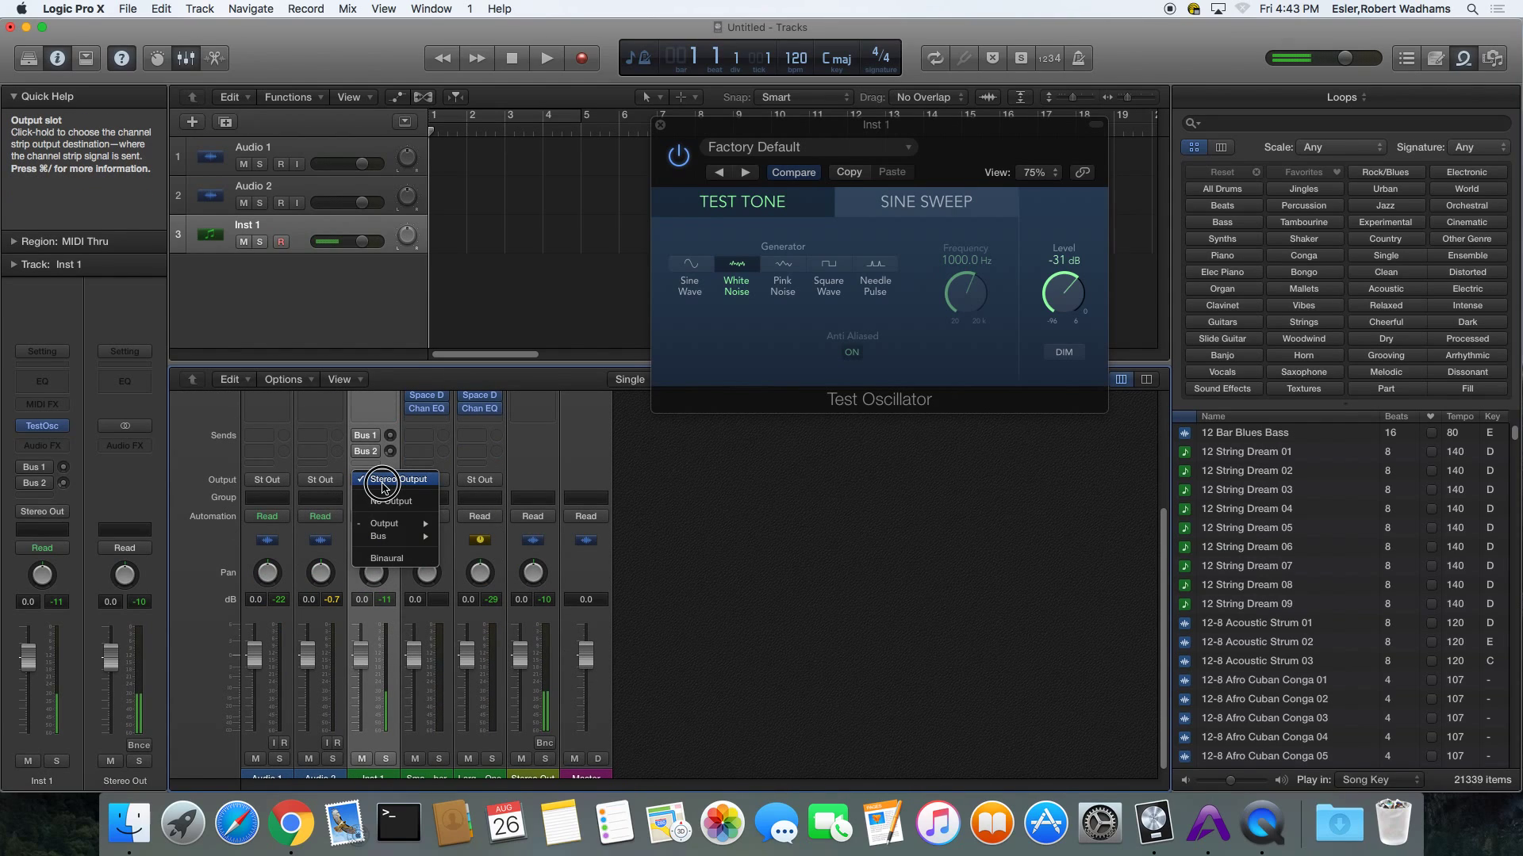
Route Inst 1 to mono Output 1, then to mono Output 3.
mouse_move(394, 524)
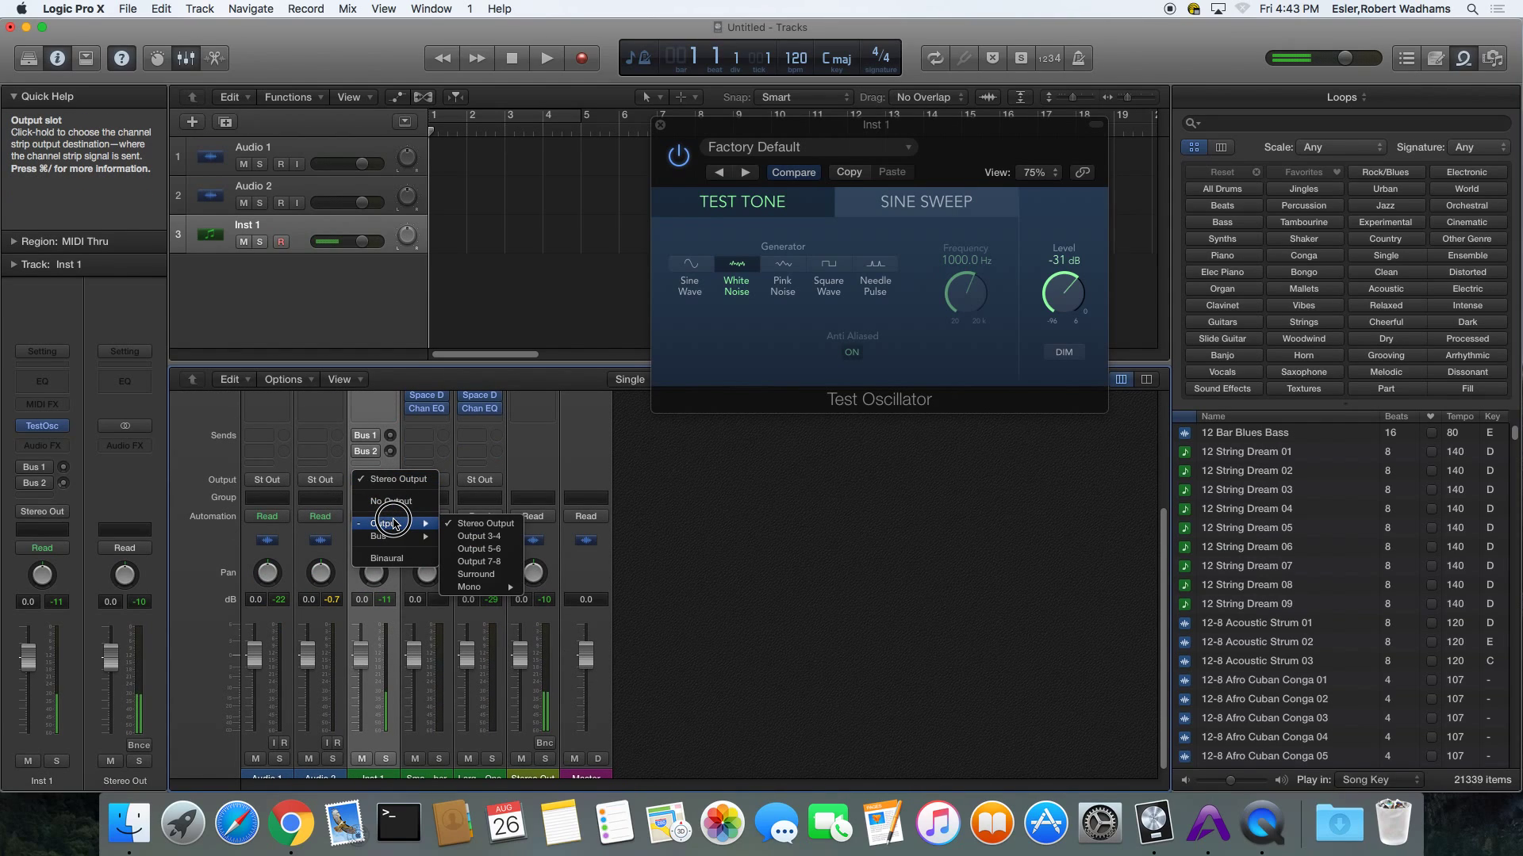
mouse_move(480, 587)
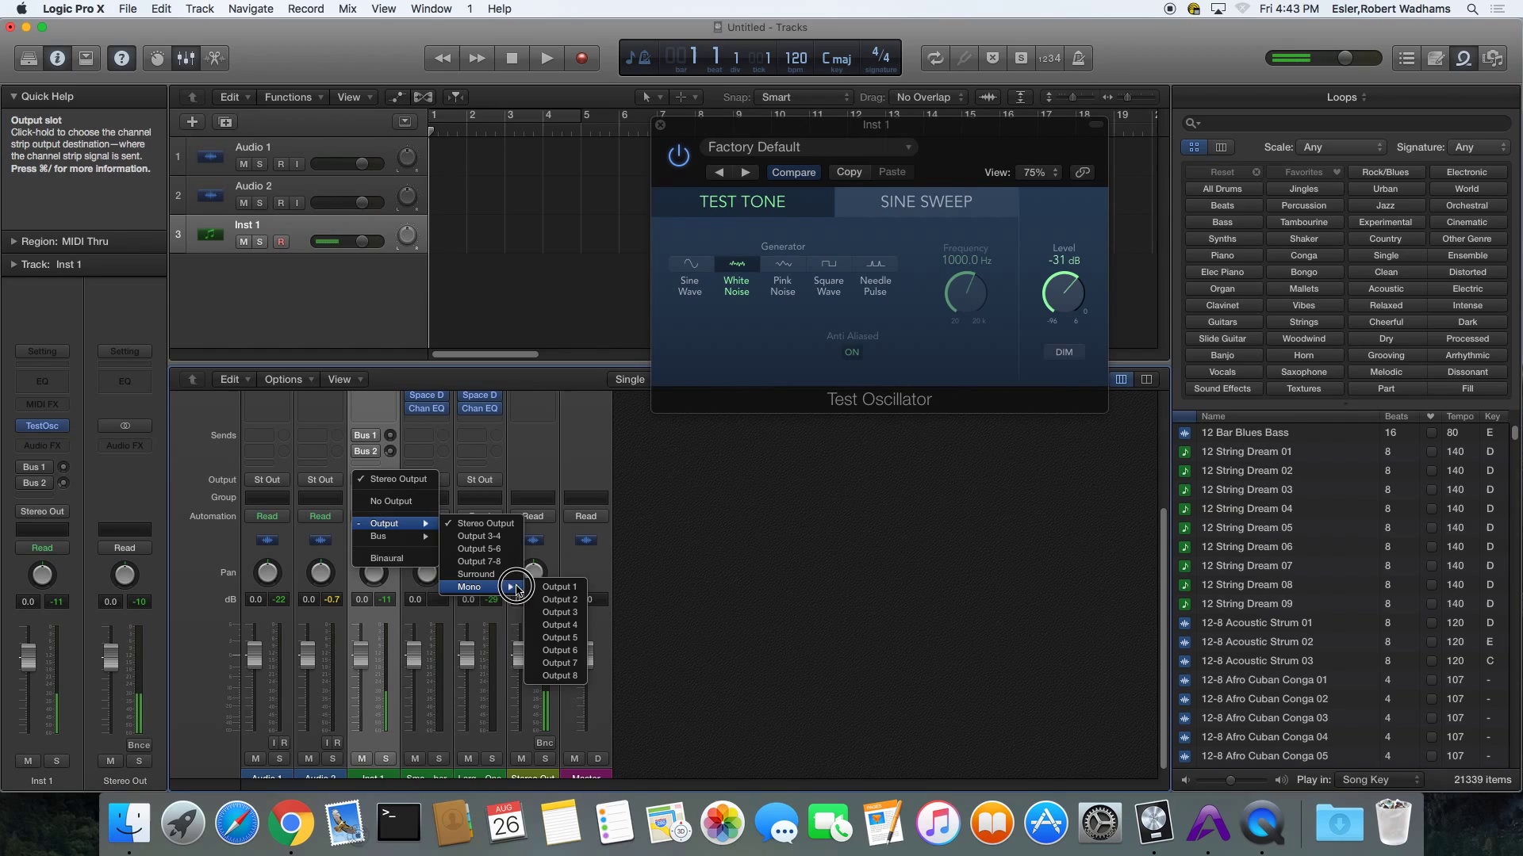
left_click(573, 588)
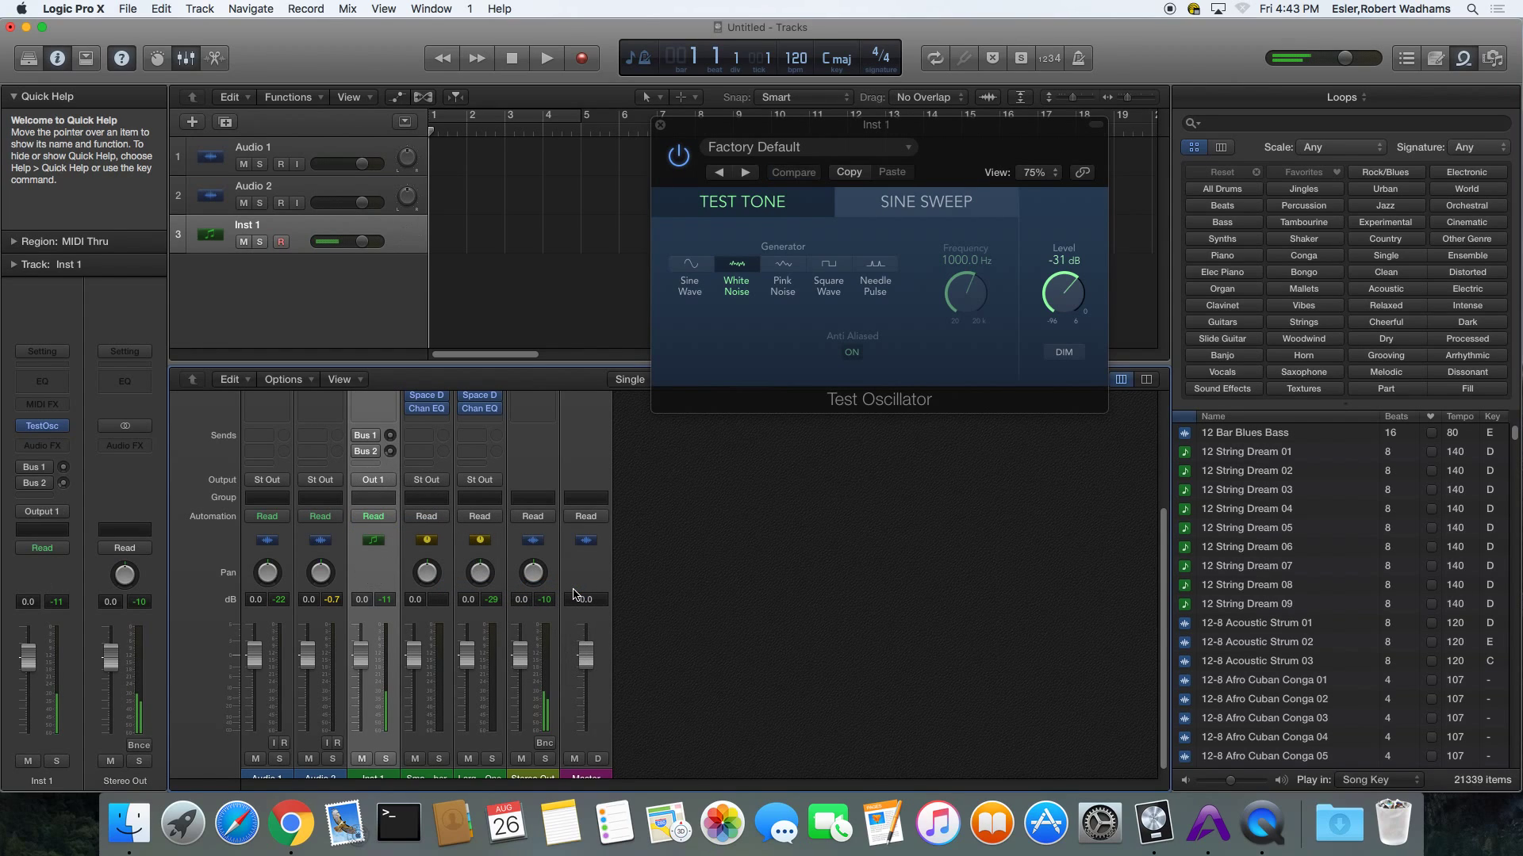
left_click(387, 485)
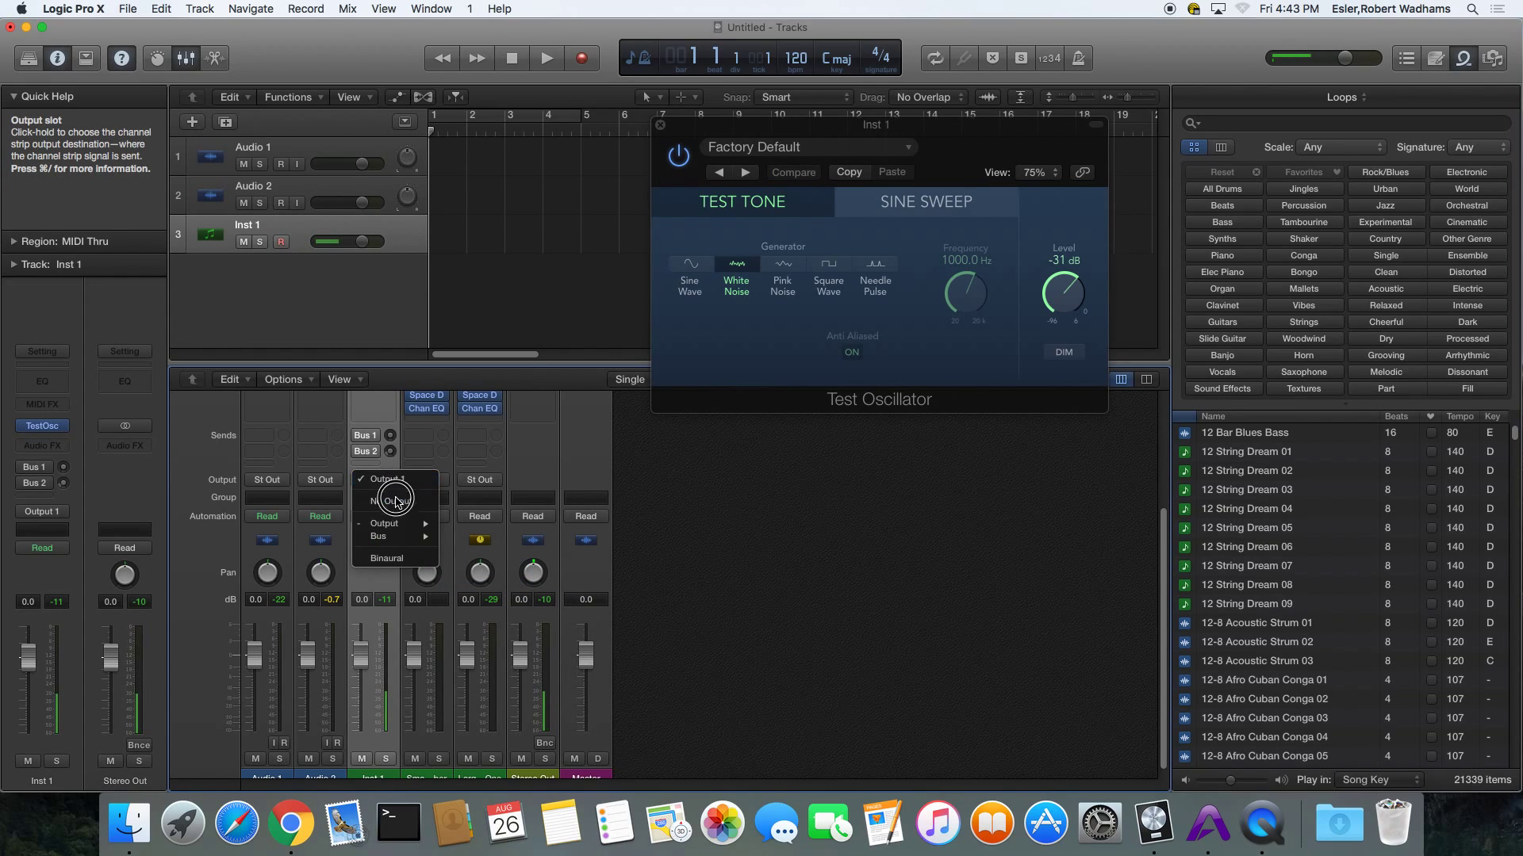
mouse_move(397, 524)
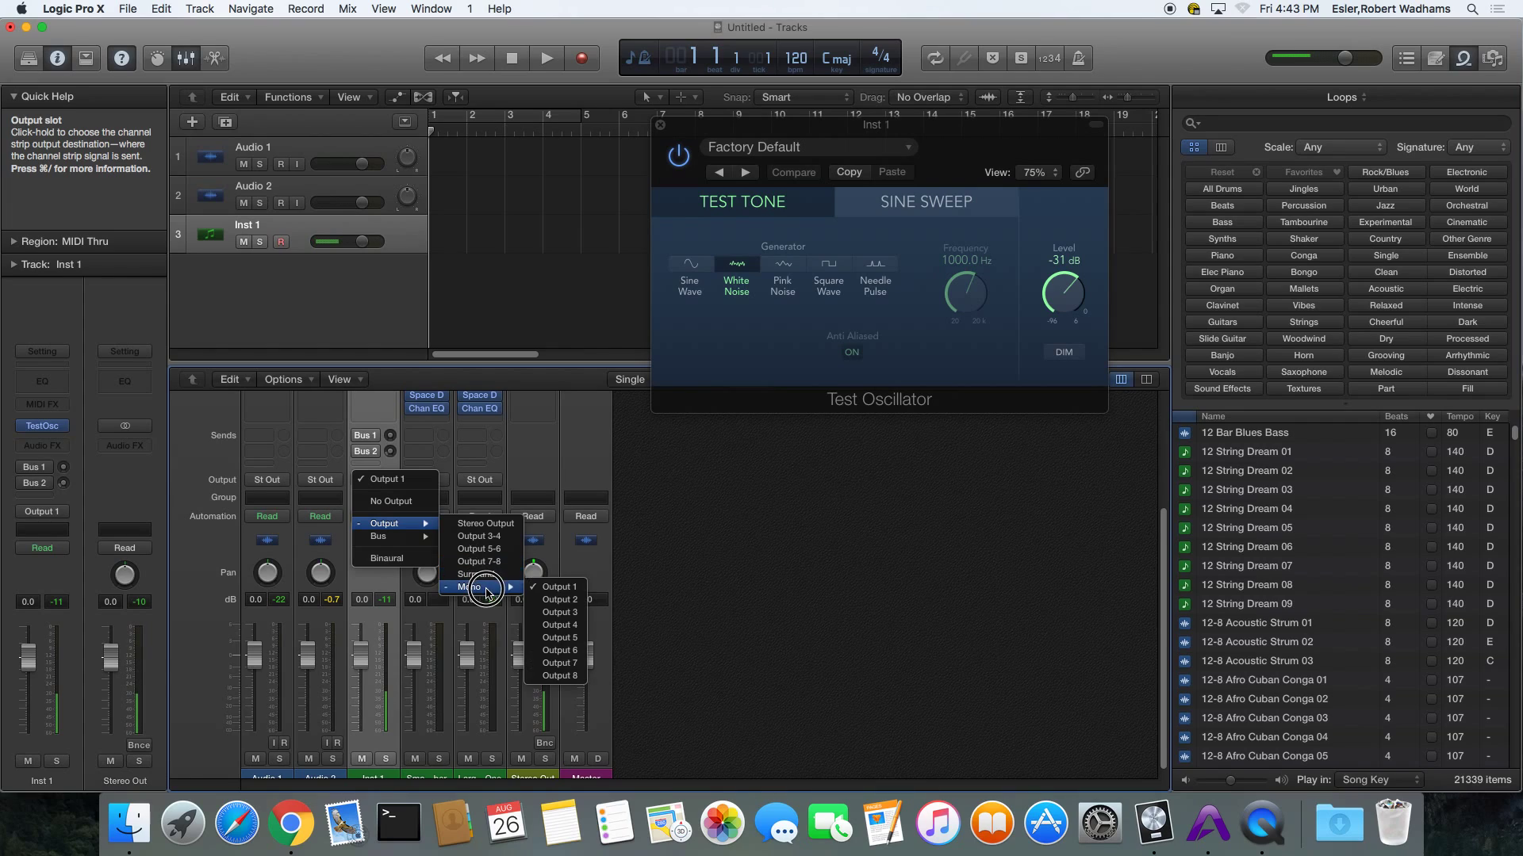
left_click(559, 595)
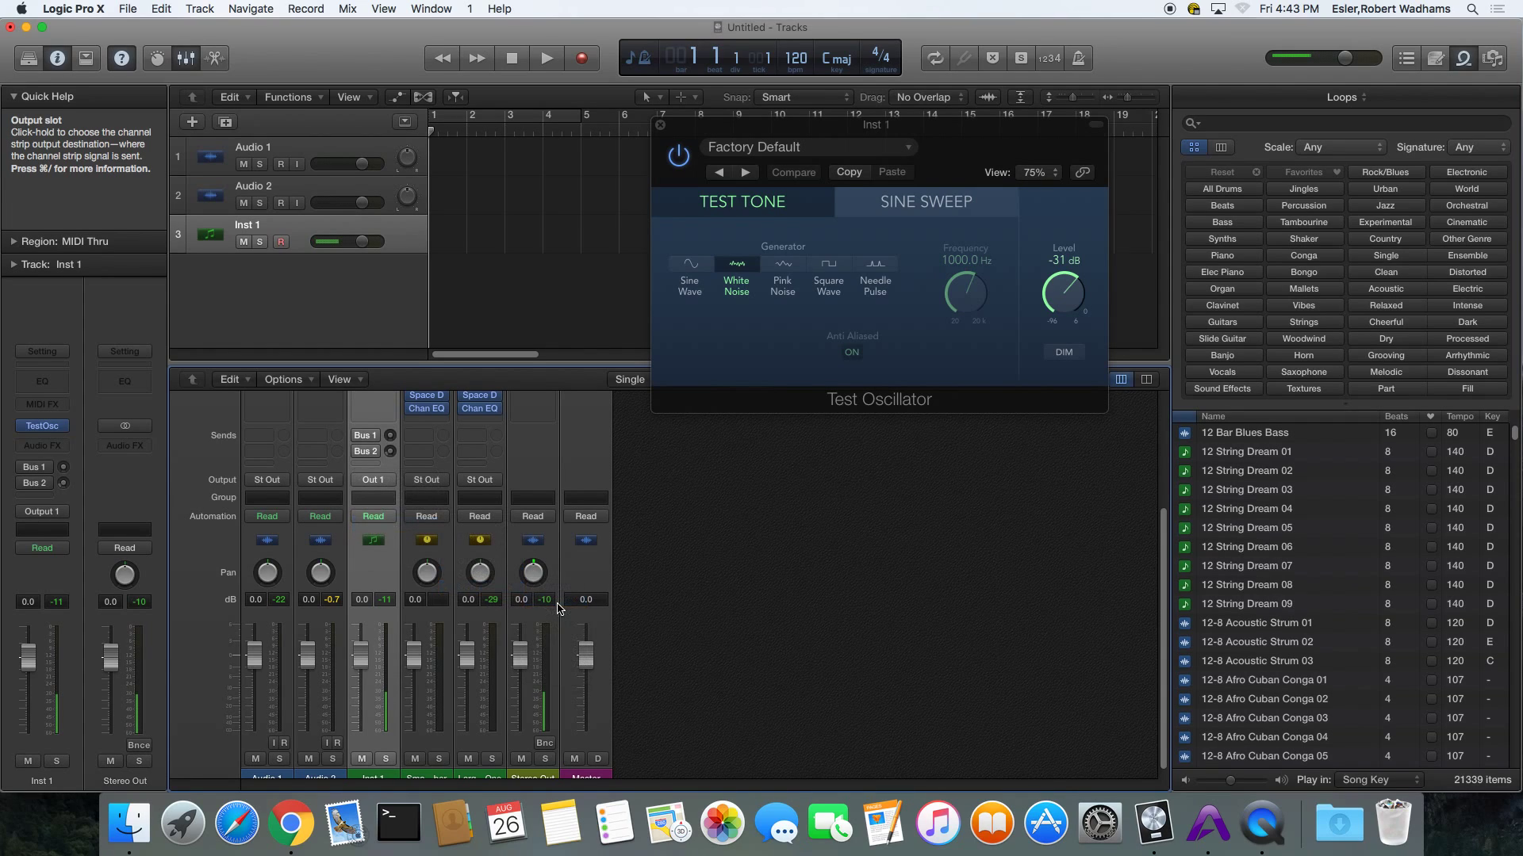
left_click(387, 486)
mouse_move(389, 524)
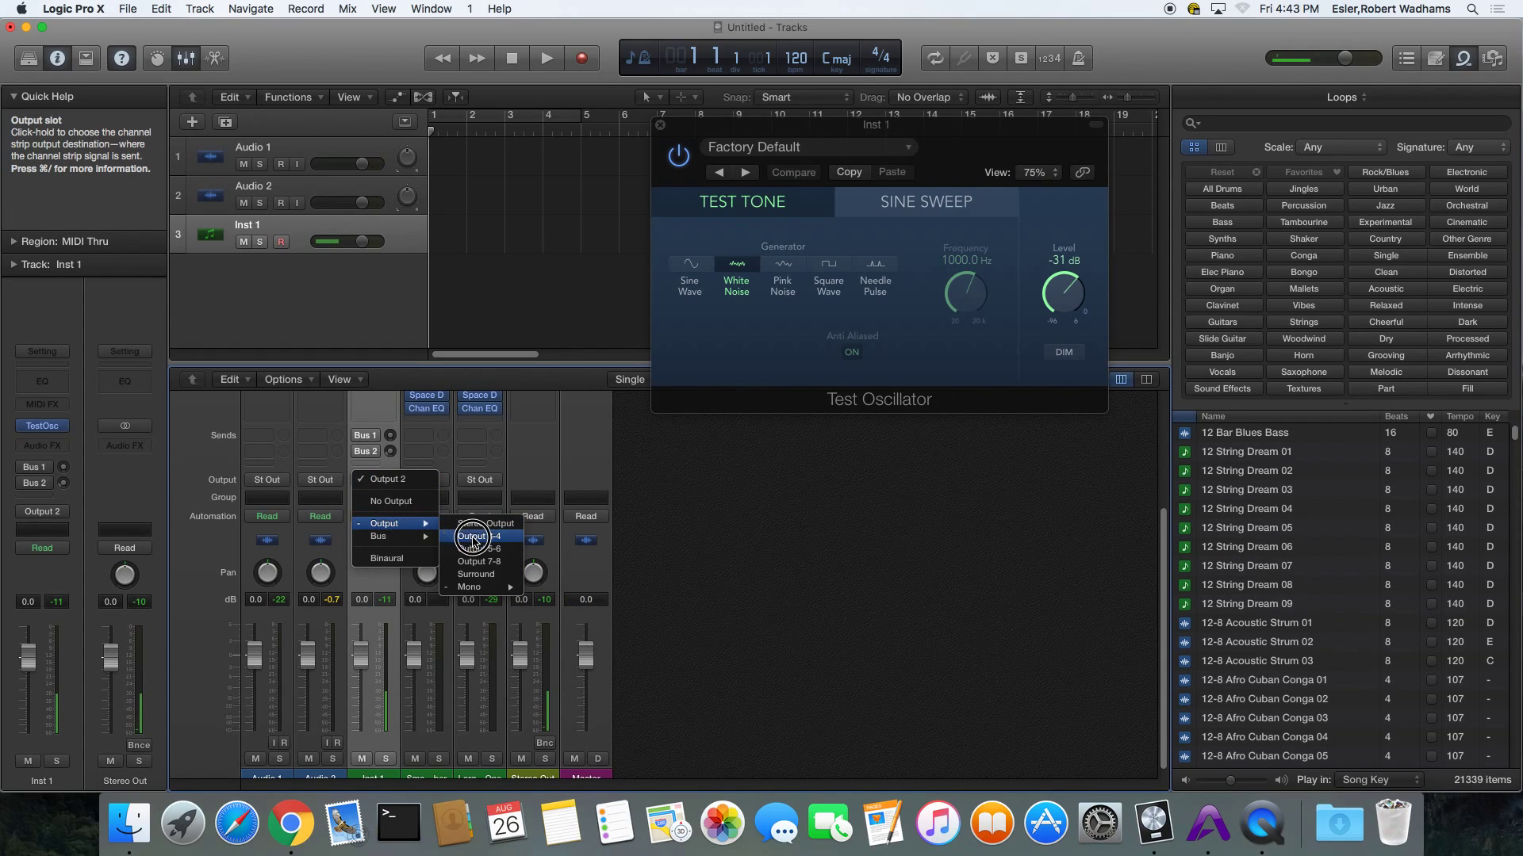
mouse_move(476, 587)
left_click(553, 612)
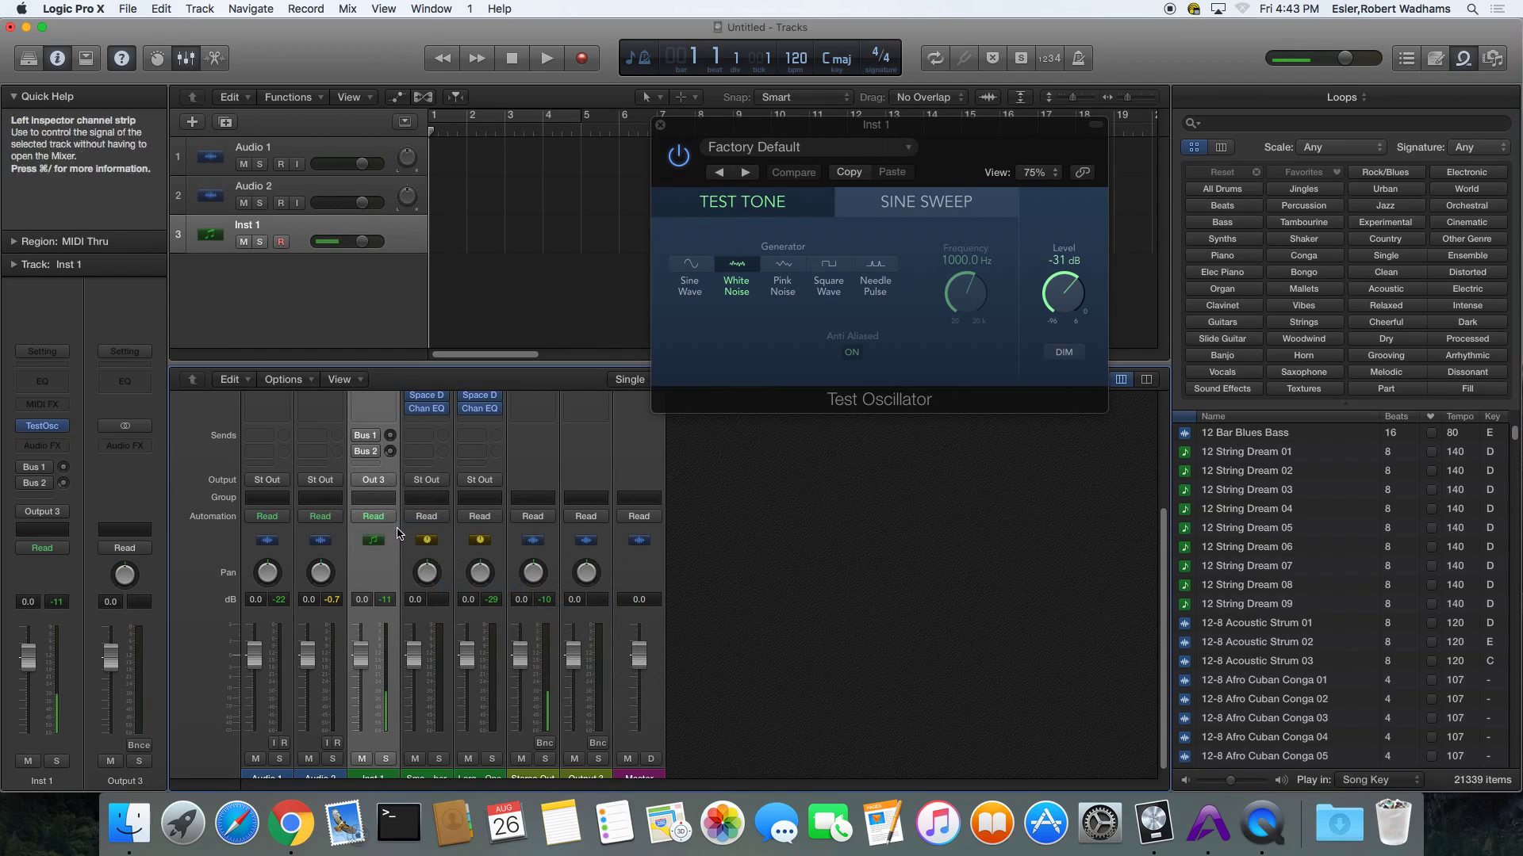
Step Inst 1 through mono Outputs 4, 5 and 6, then switch the Test Oscillator off.
left_click(388, 479)
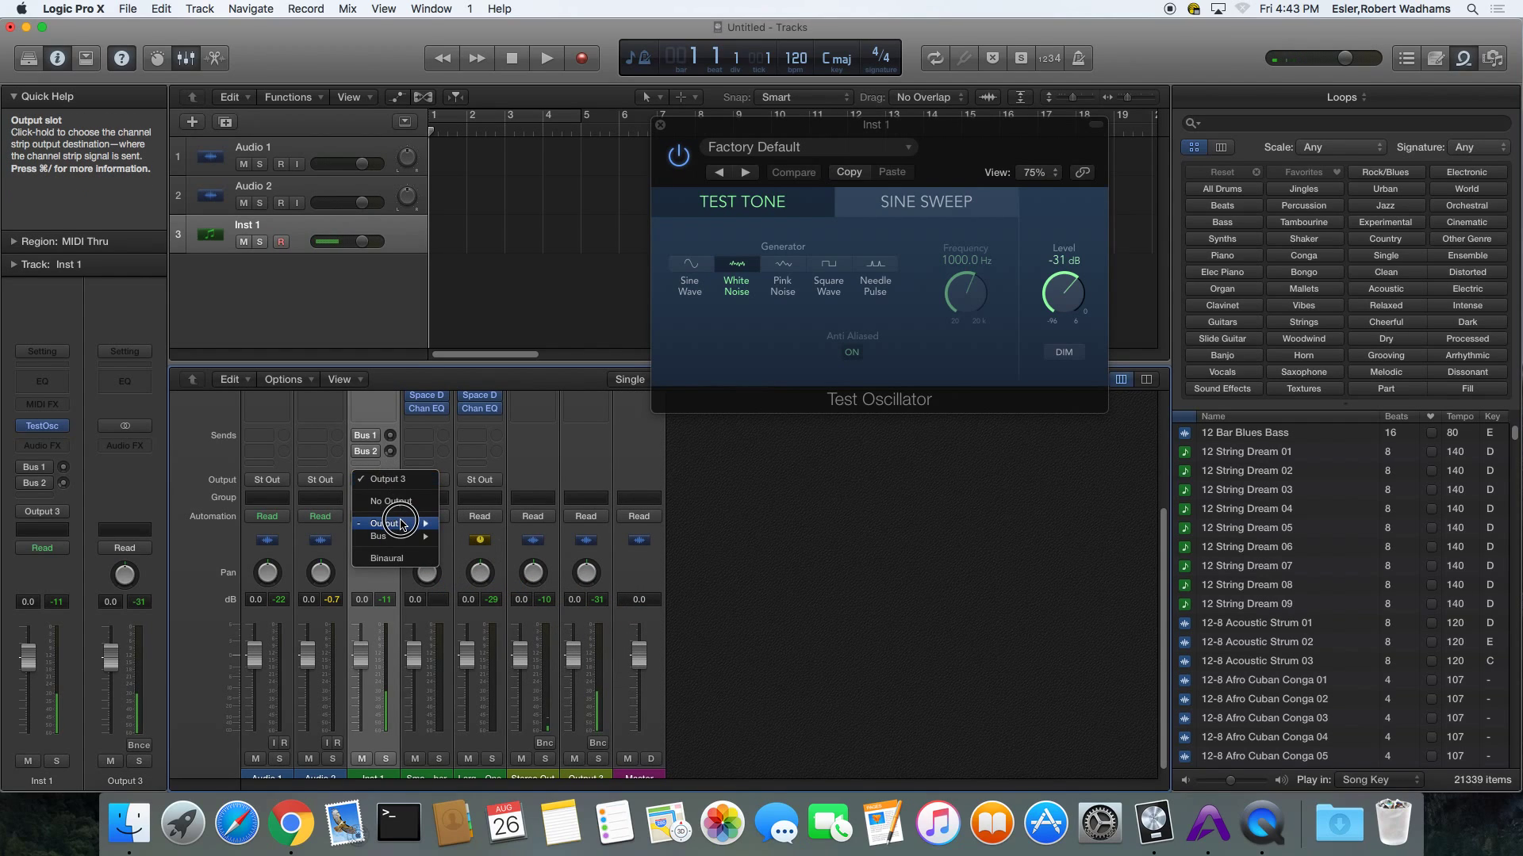
mouse_move(392, 523)
mouse_move(476, 586)
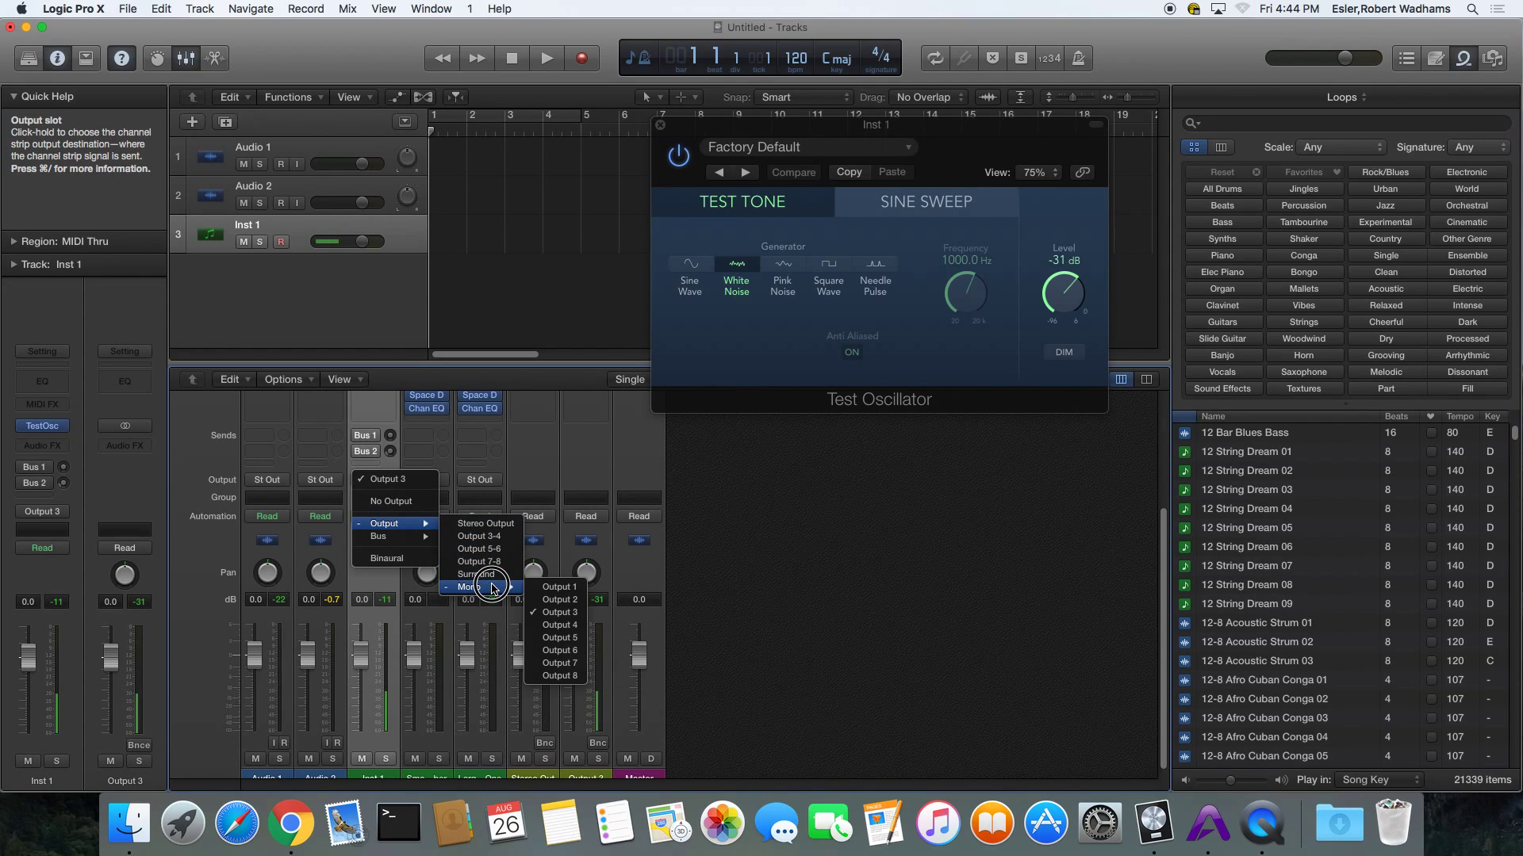
left_click(582, 627)
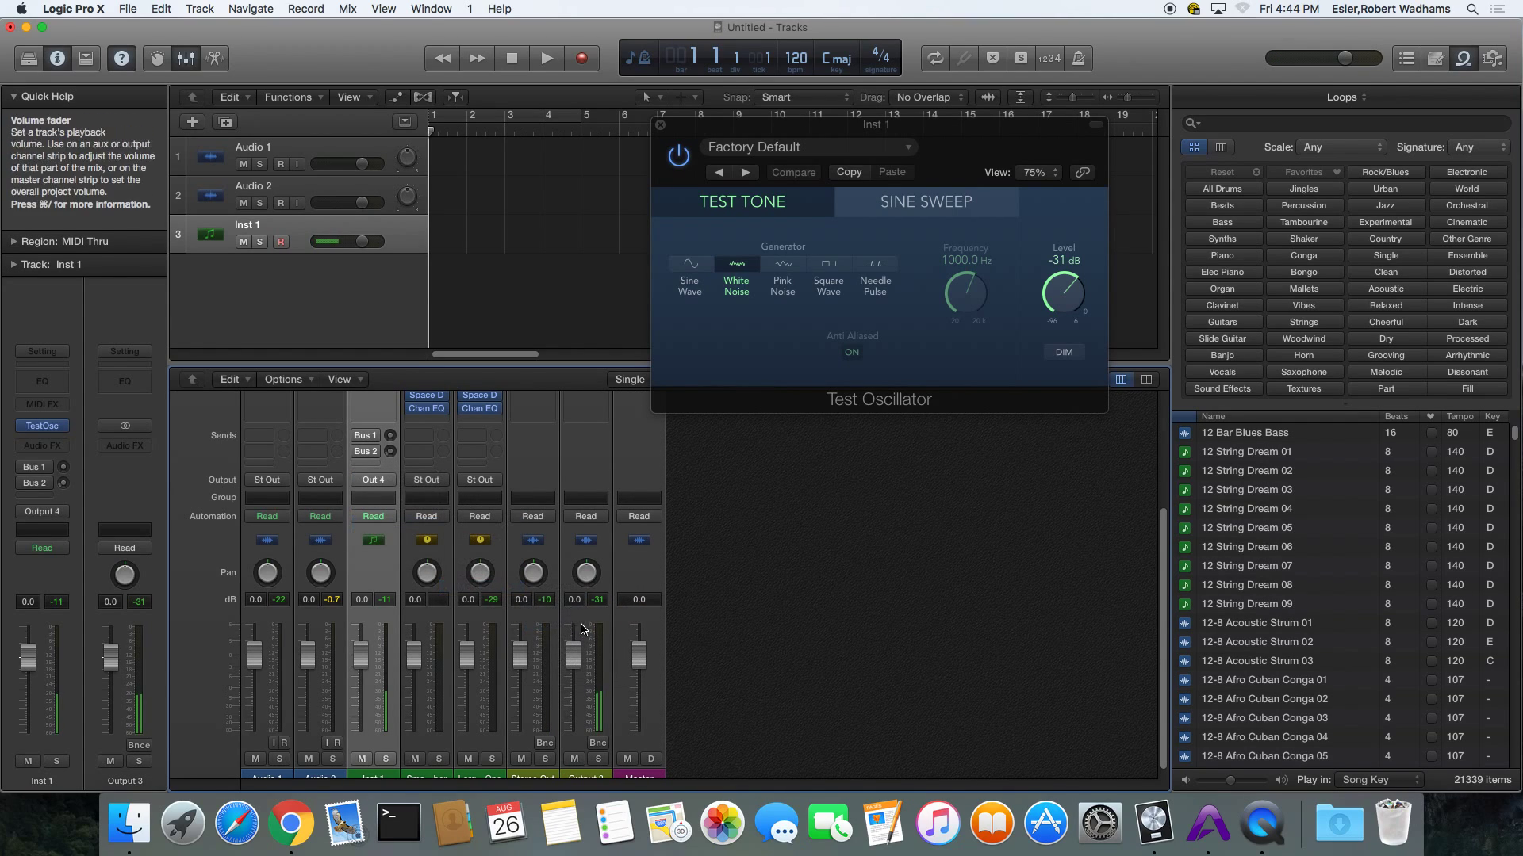
left_click(388, 481)
mouse_move(392, 523)
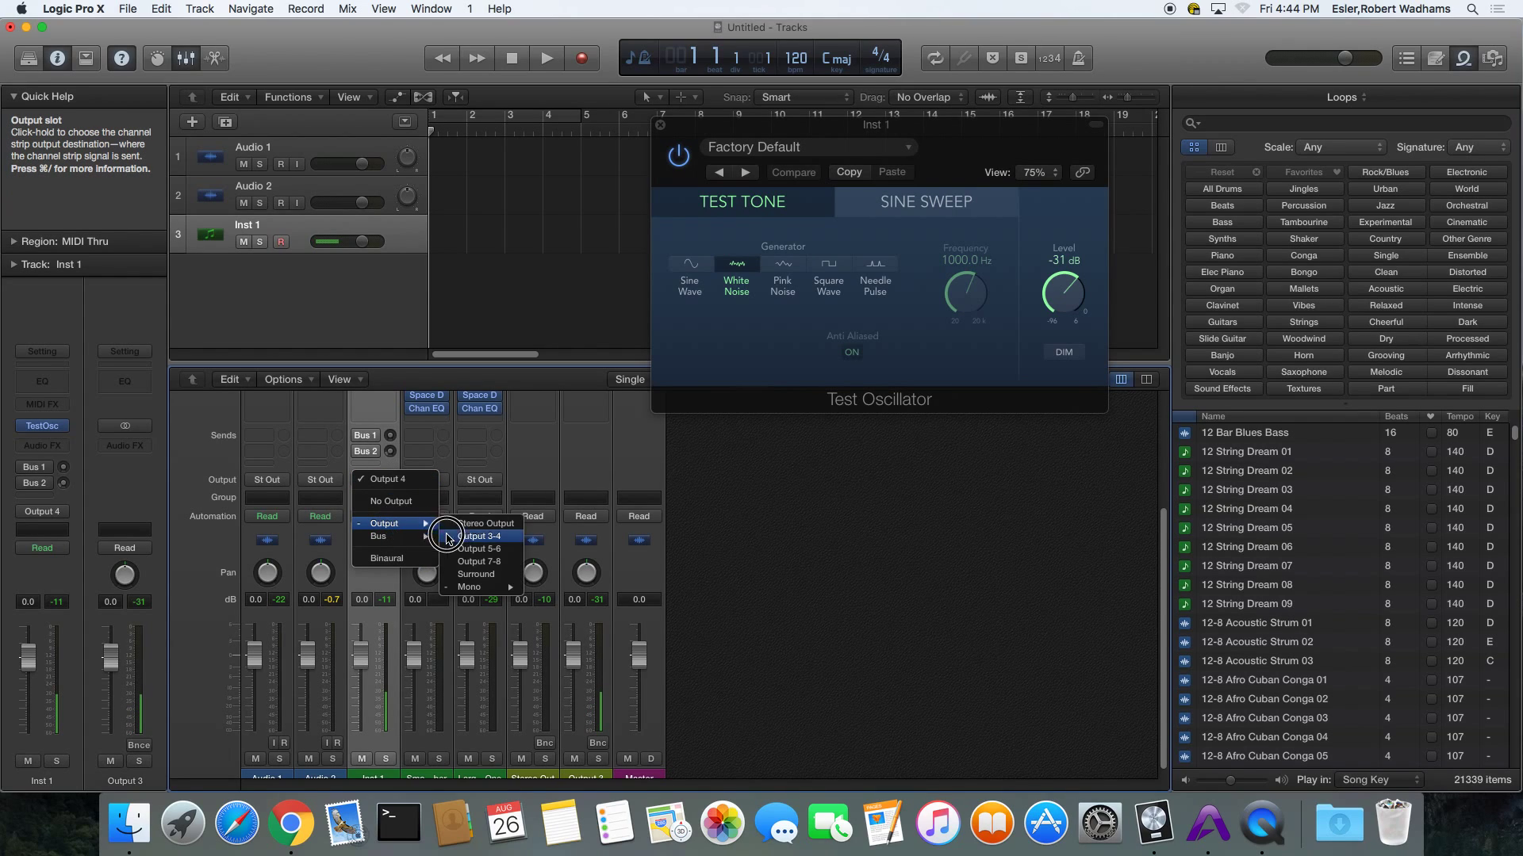
mouse_move(474, 587)
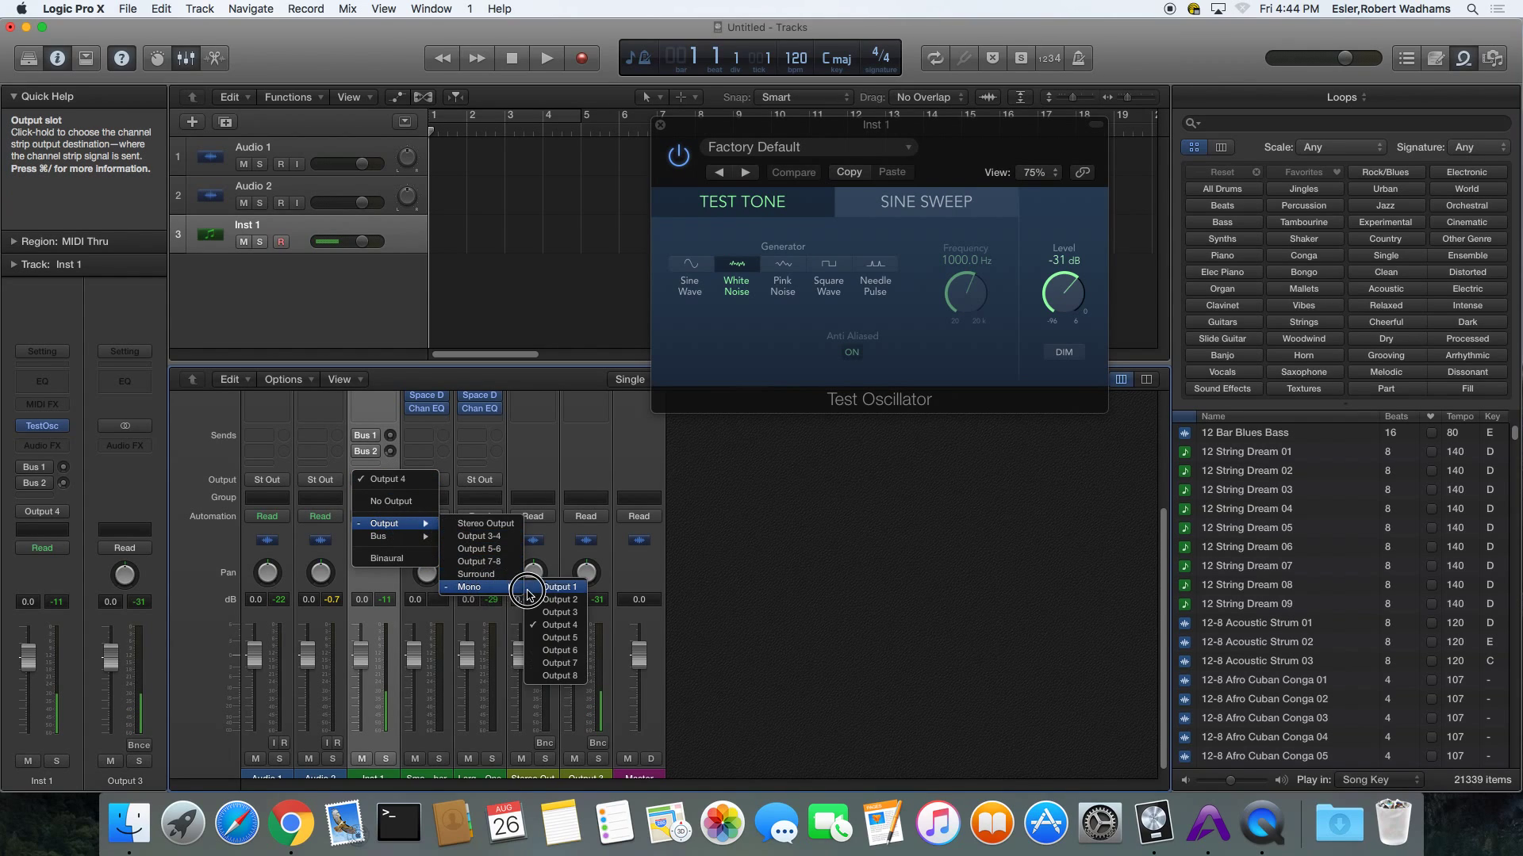
left_click(559, 639)
left_click(387, 481)
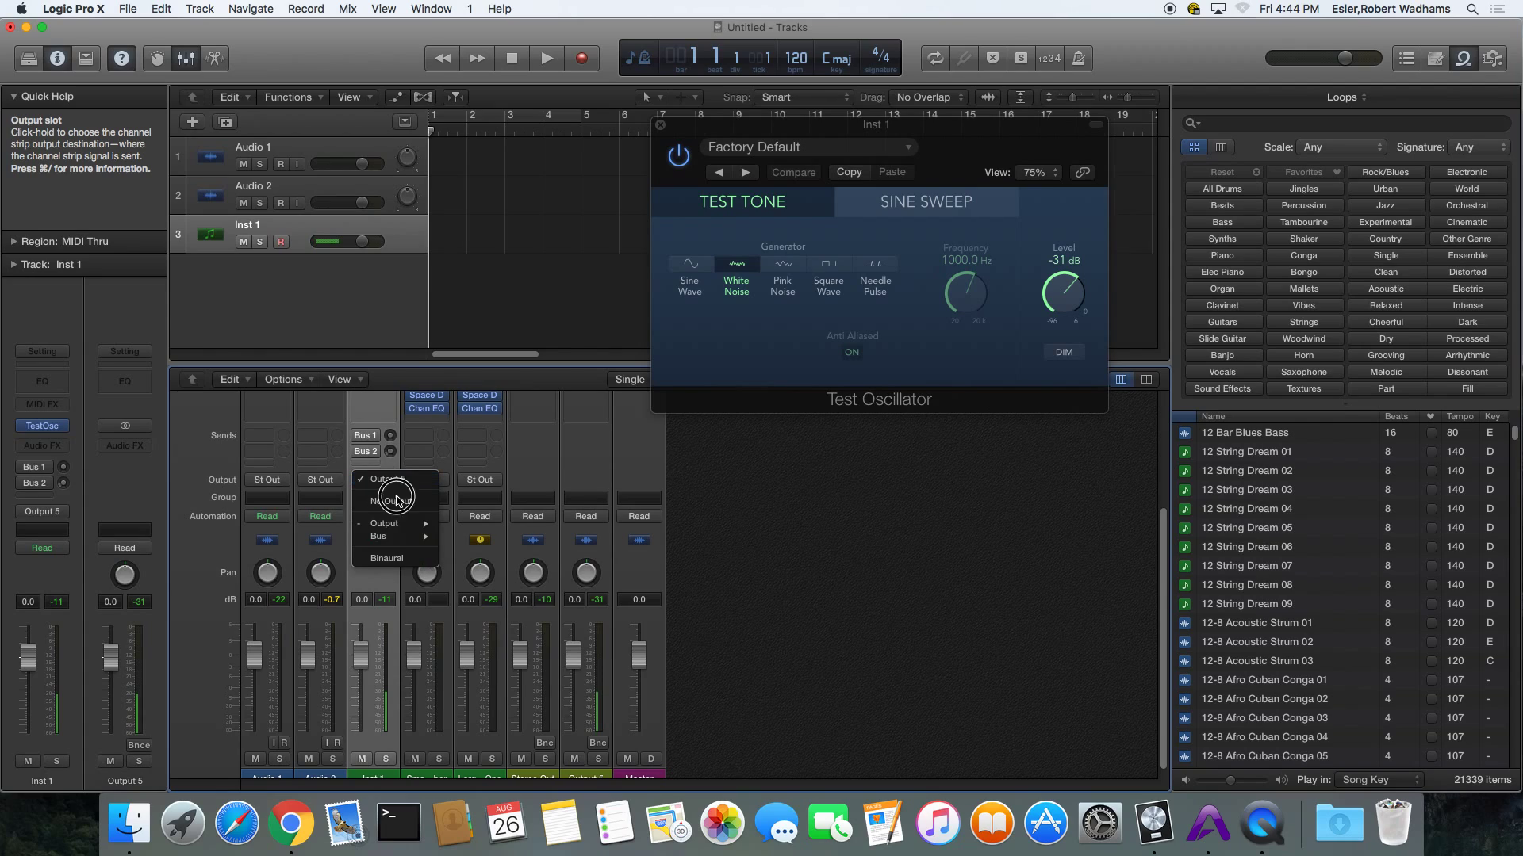
mouse_move(397, 523)
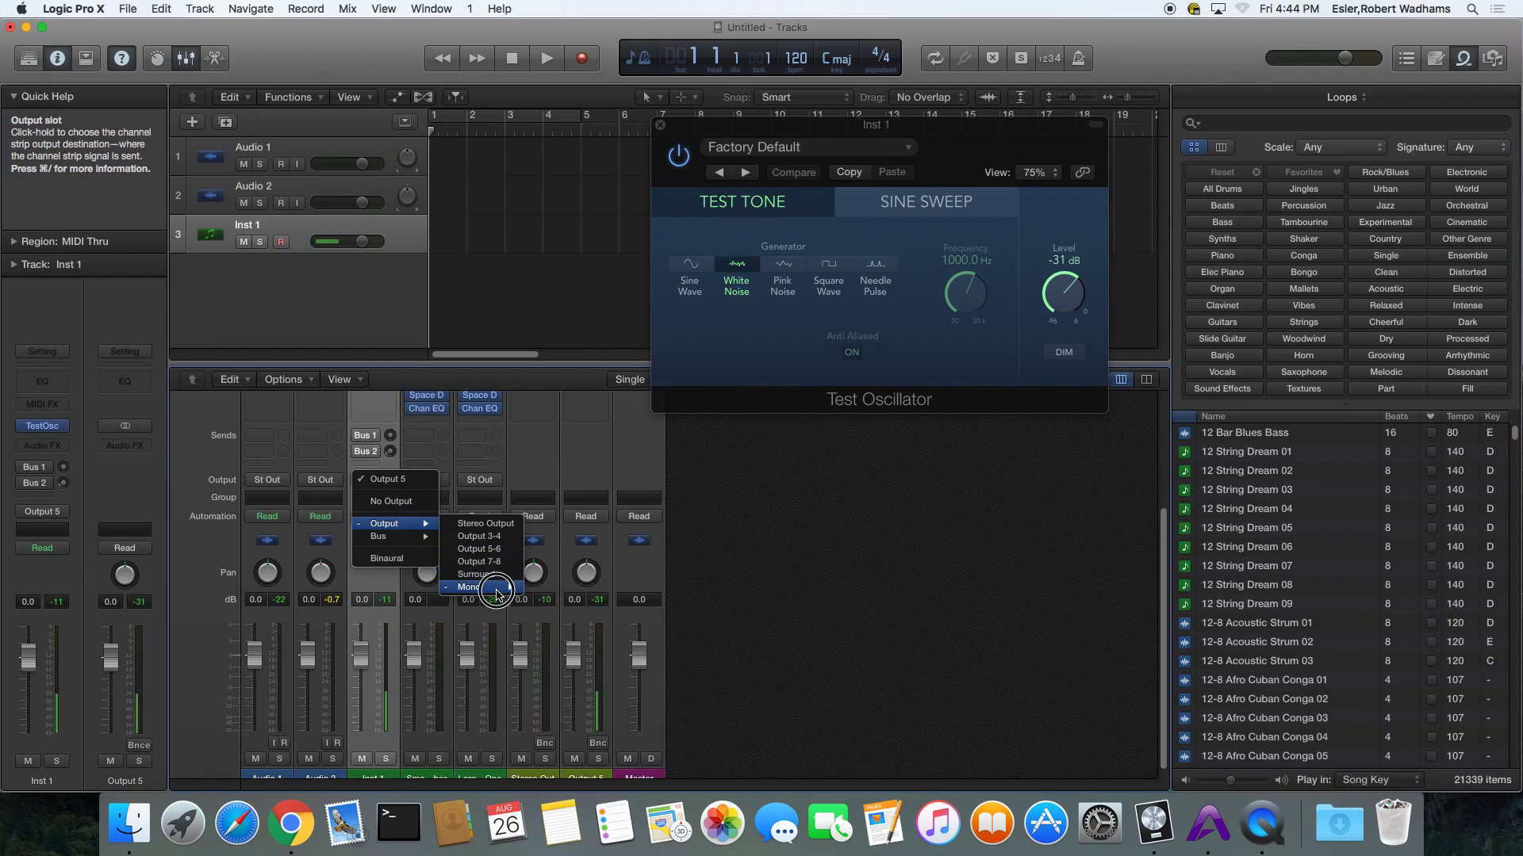
mouse_move(492, 588)
left_click(559, 650)
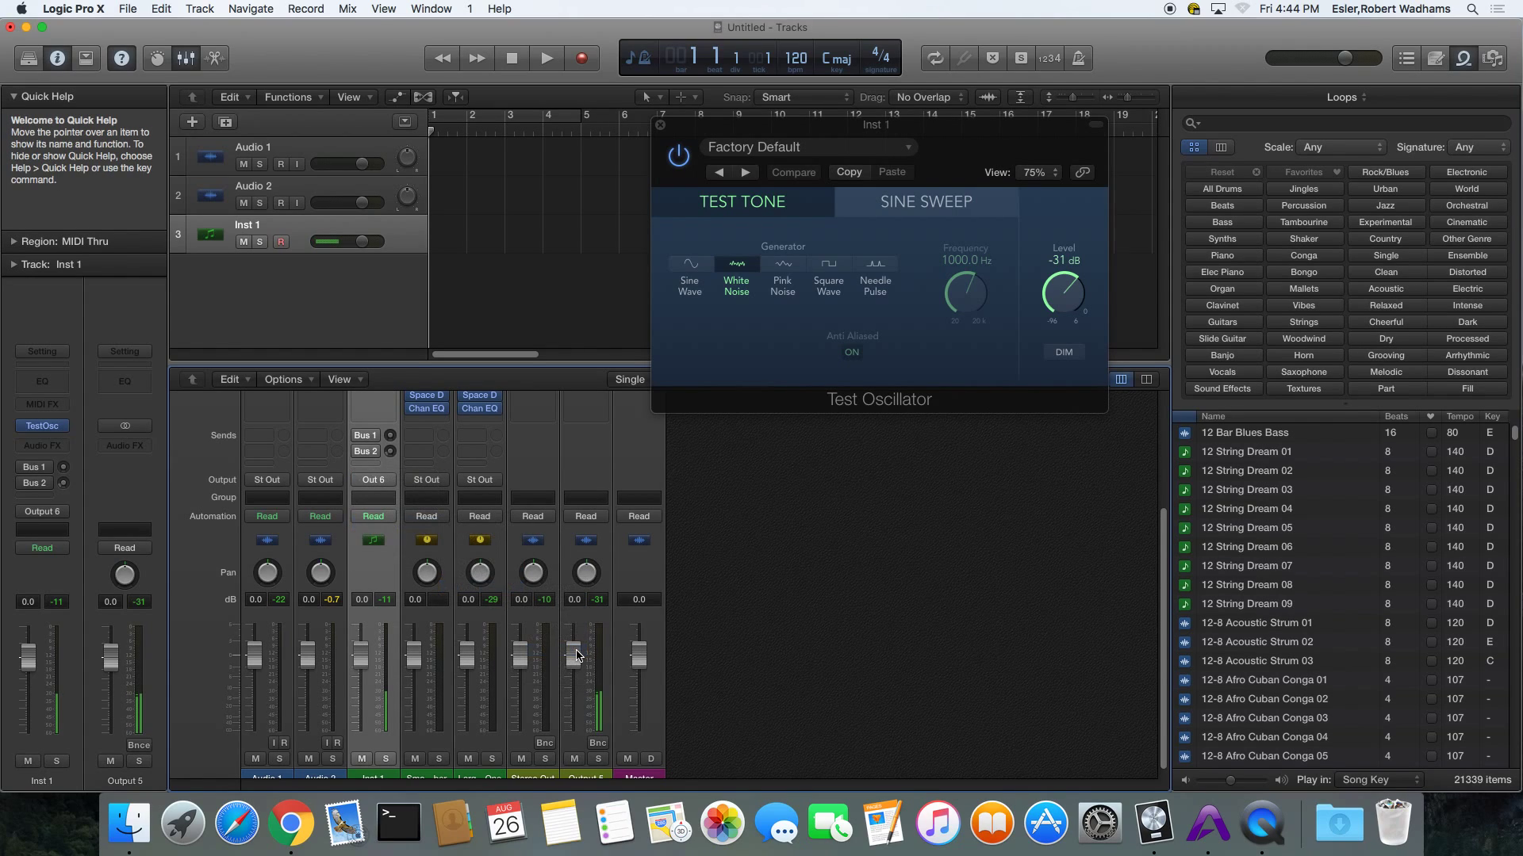
left_click(668, 155)
Close the Test Oscillator window and delete the Inst 1 track, leaving Audio 1 and Audio 2.
left_click_drag(700, 127, 722, 246)
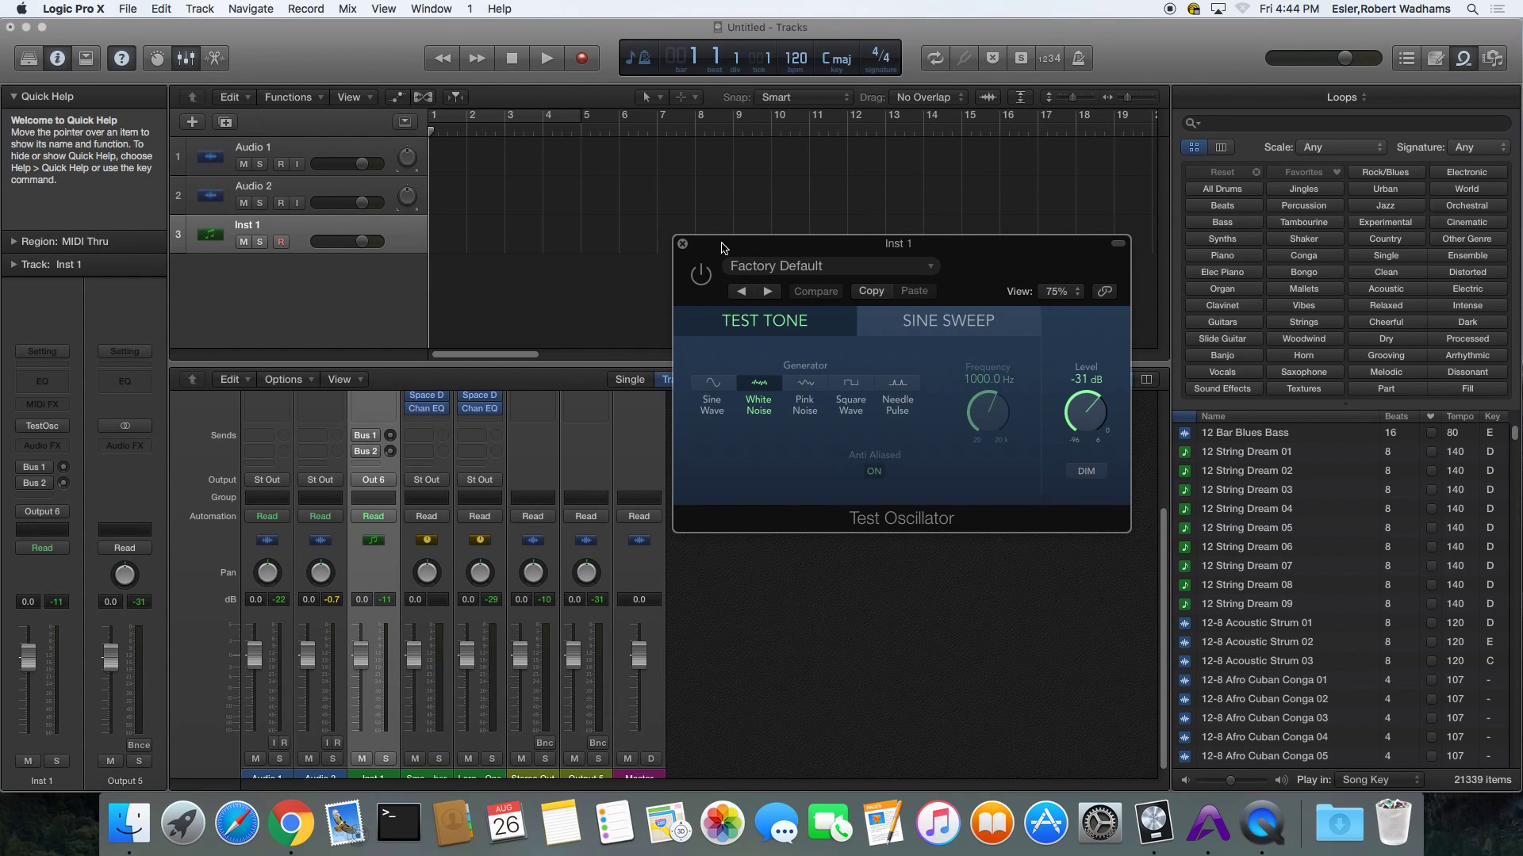
left_click(683, 246)
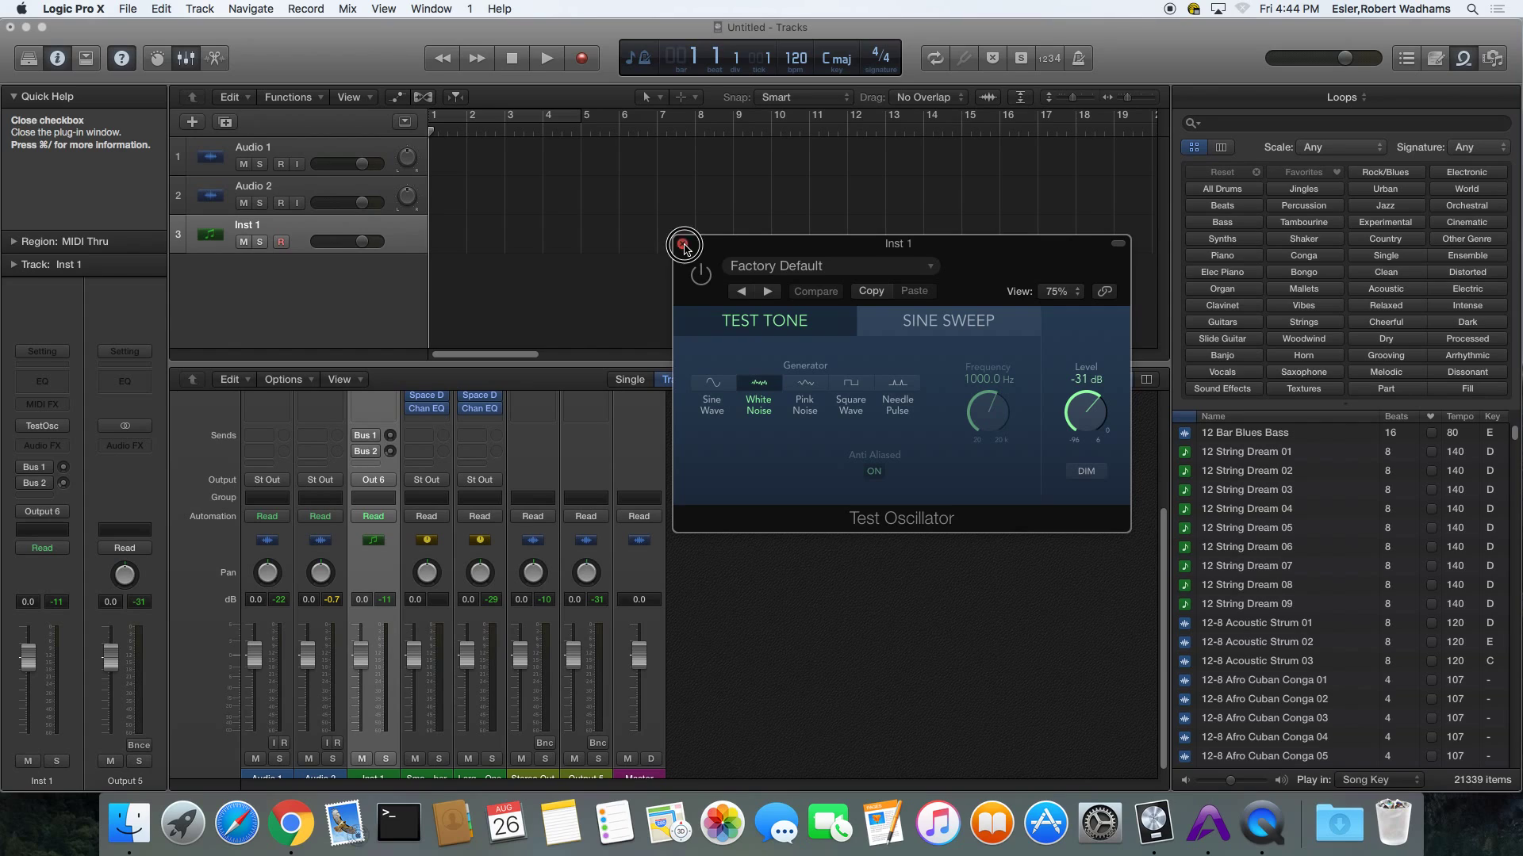
scroll(361, 476, "up", 5)
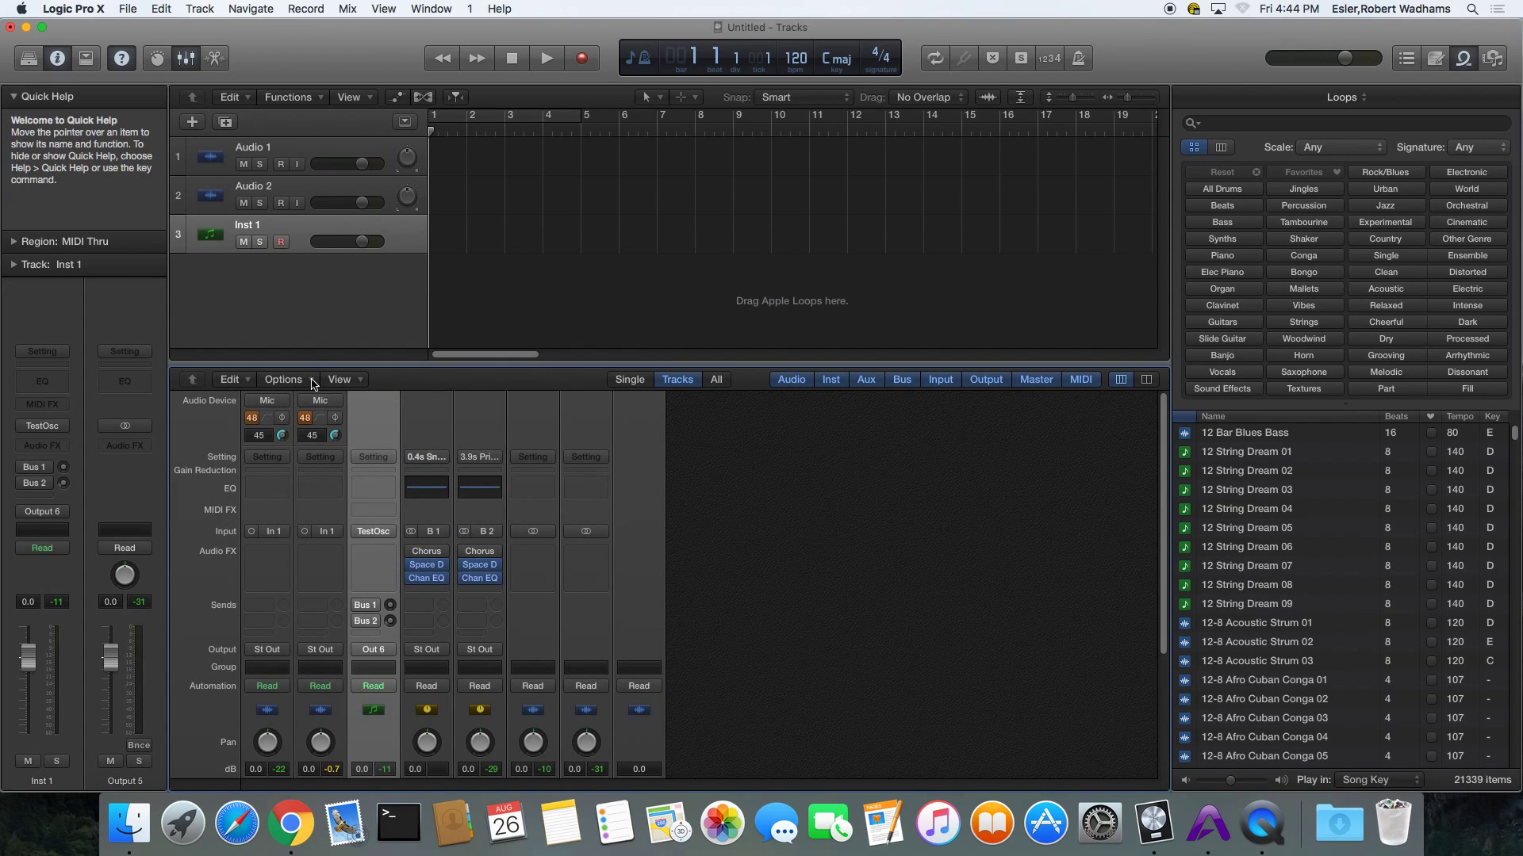
left_click(283, 124)
right_click(284, 124)
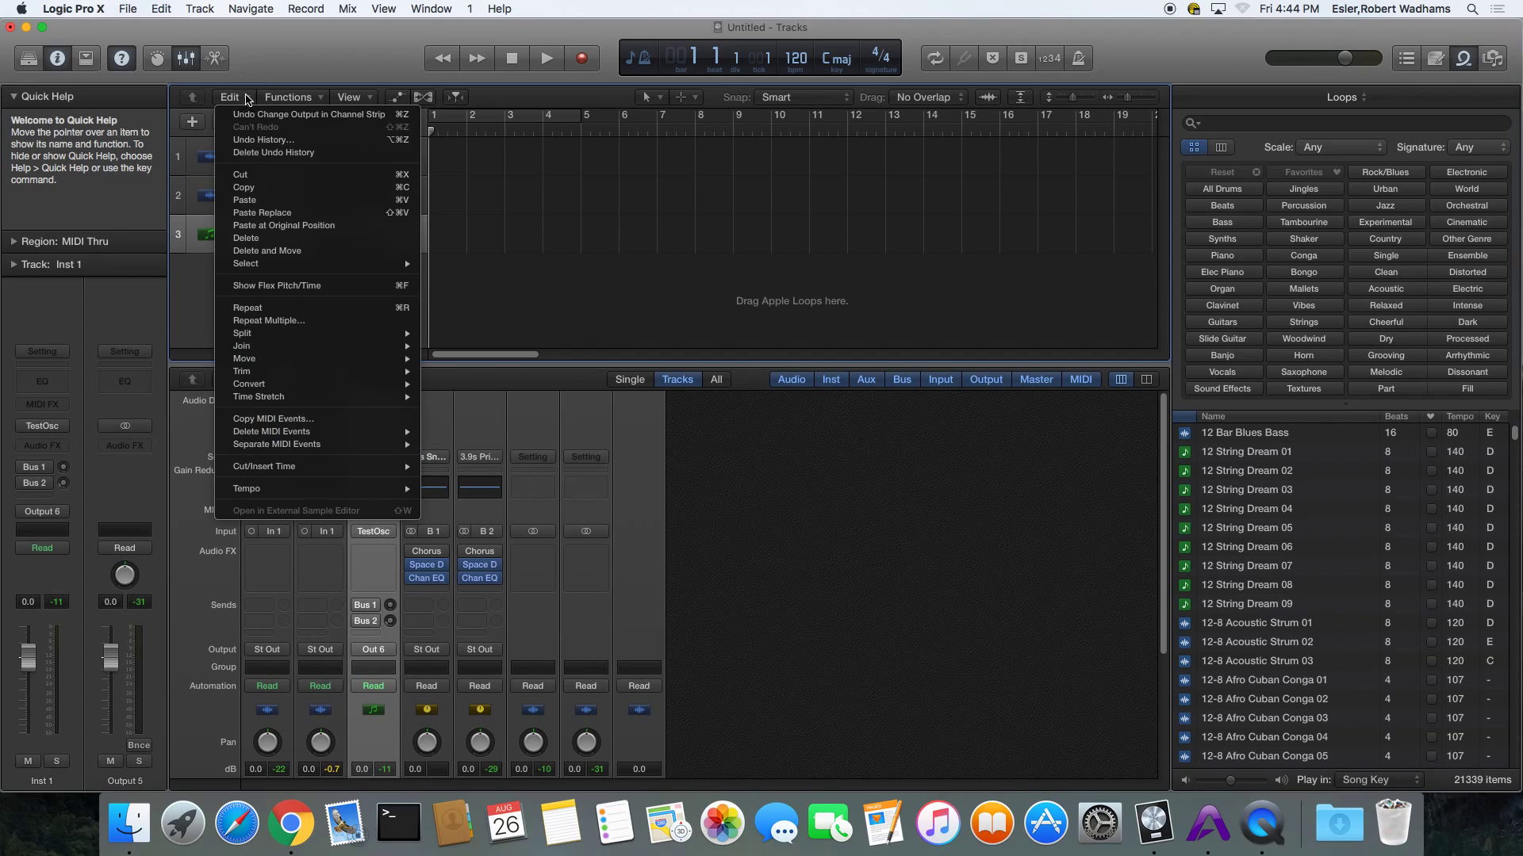
left_click(287, 242)
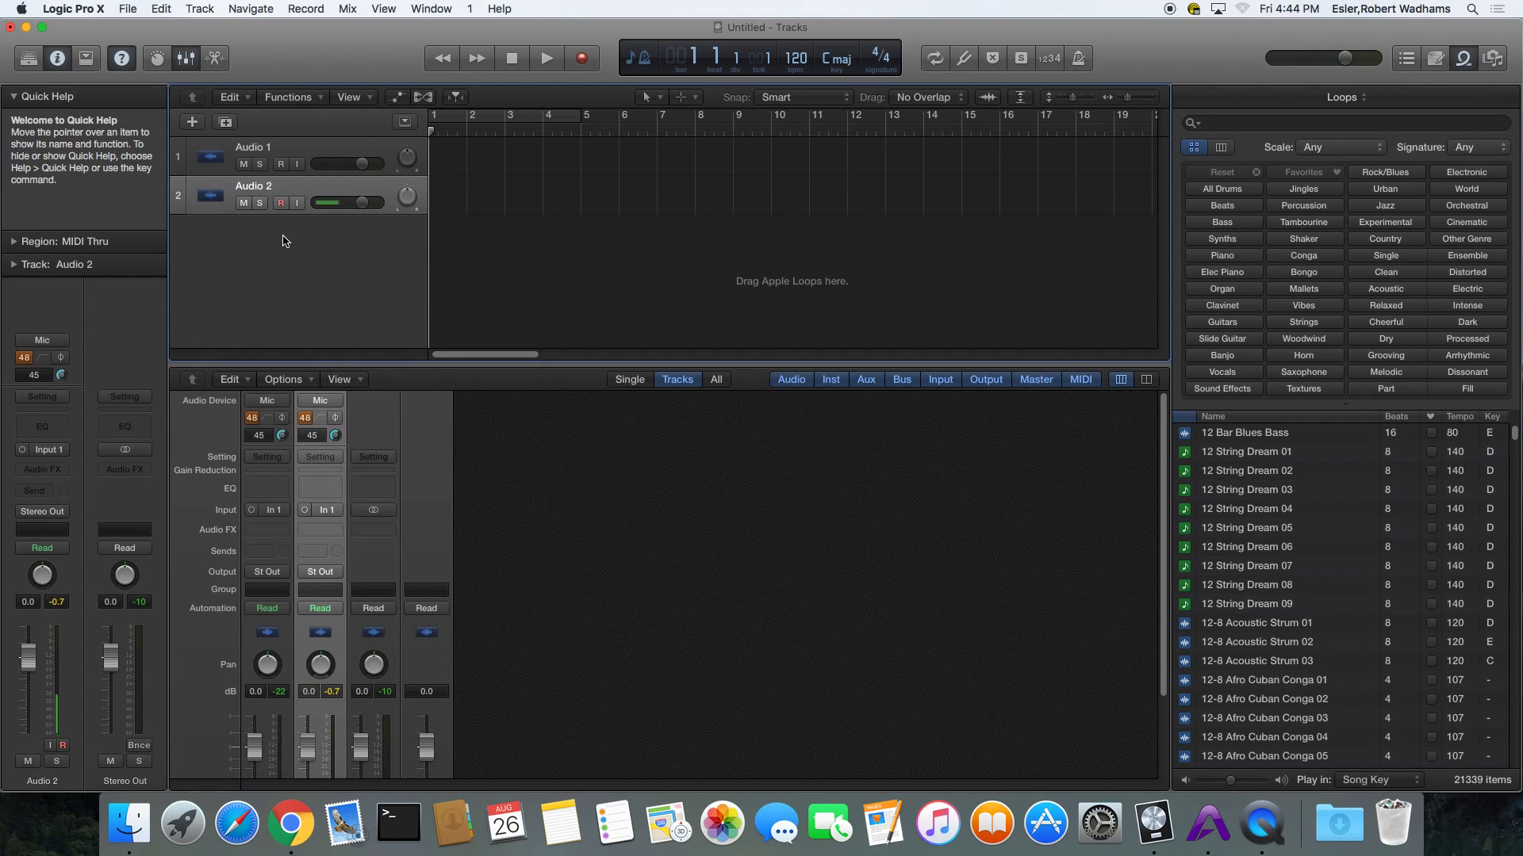
Shrink the track list to enlarge the mixer and select the Audio 1 track.
left_click_drag(343, 363, 357, 298)
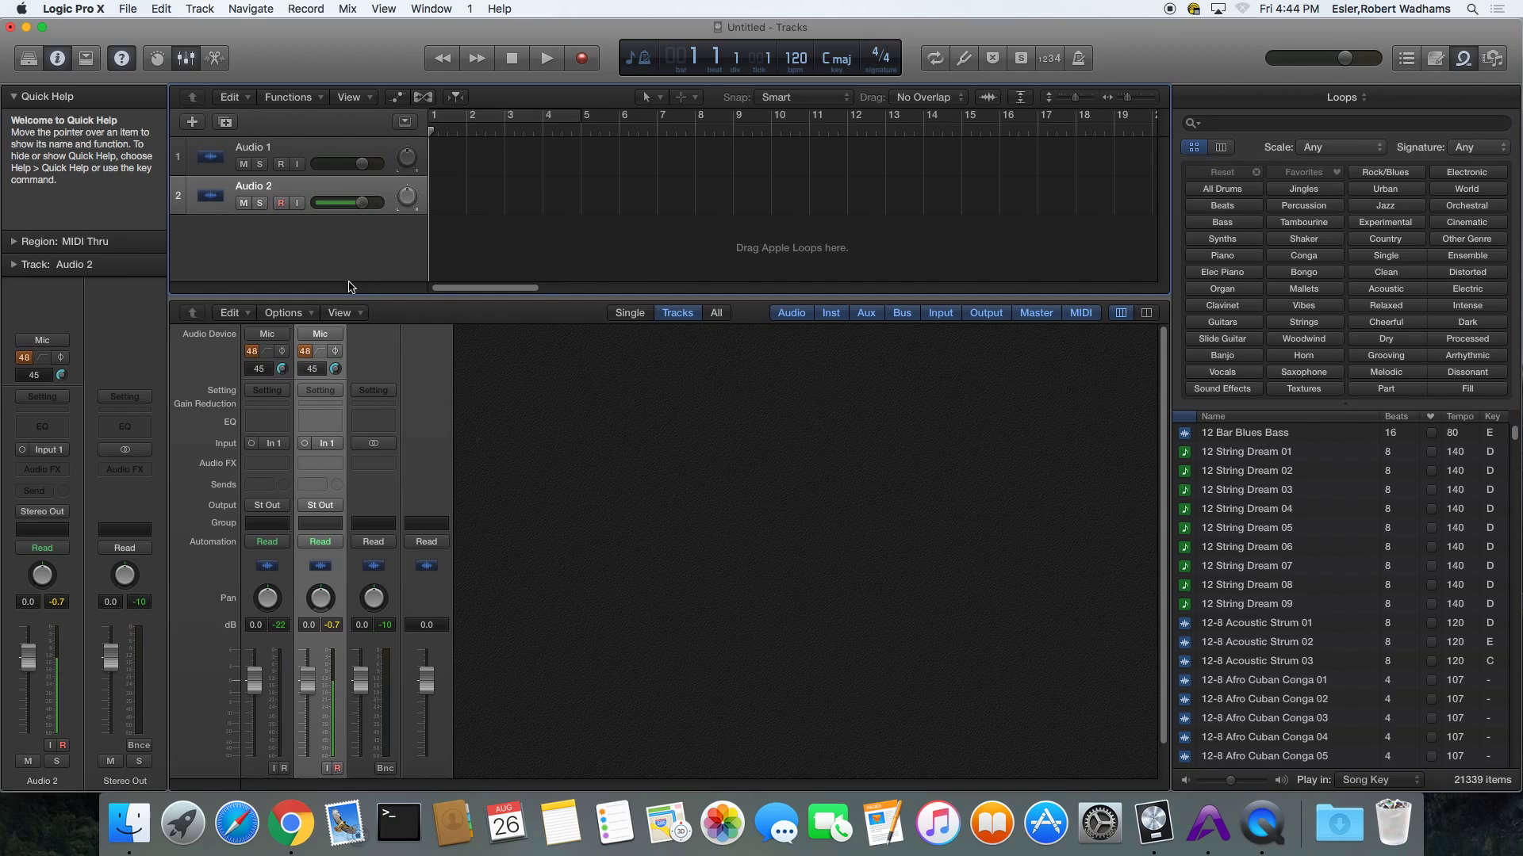
left_click(301, 153)
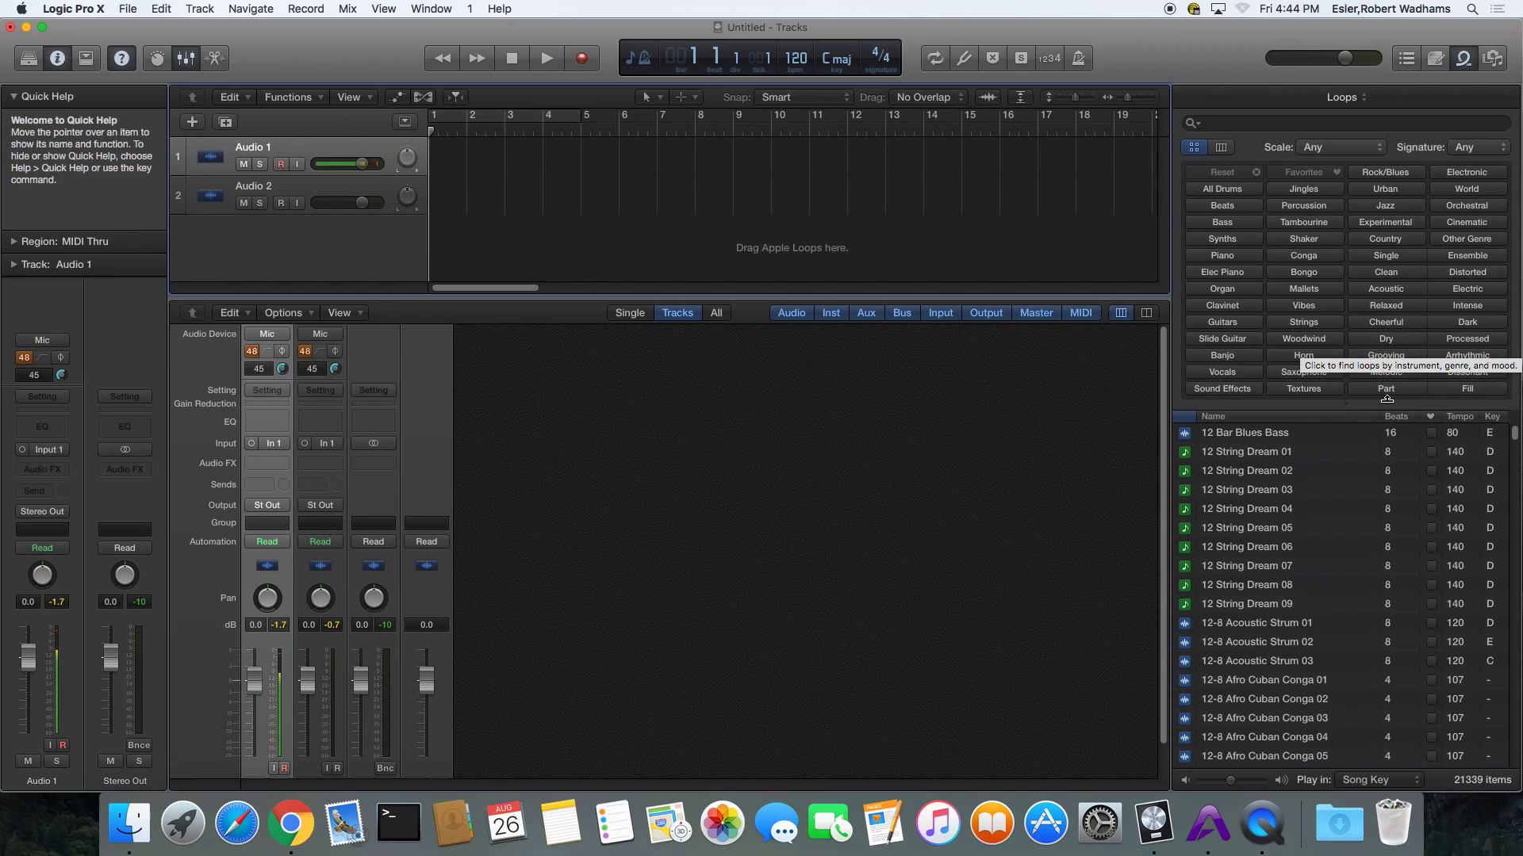
Search the Loop Browser for 'vocal', narrowing it to 45 loops.
left_click(1340, 124)
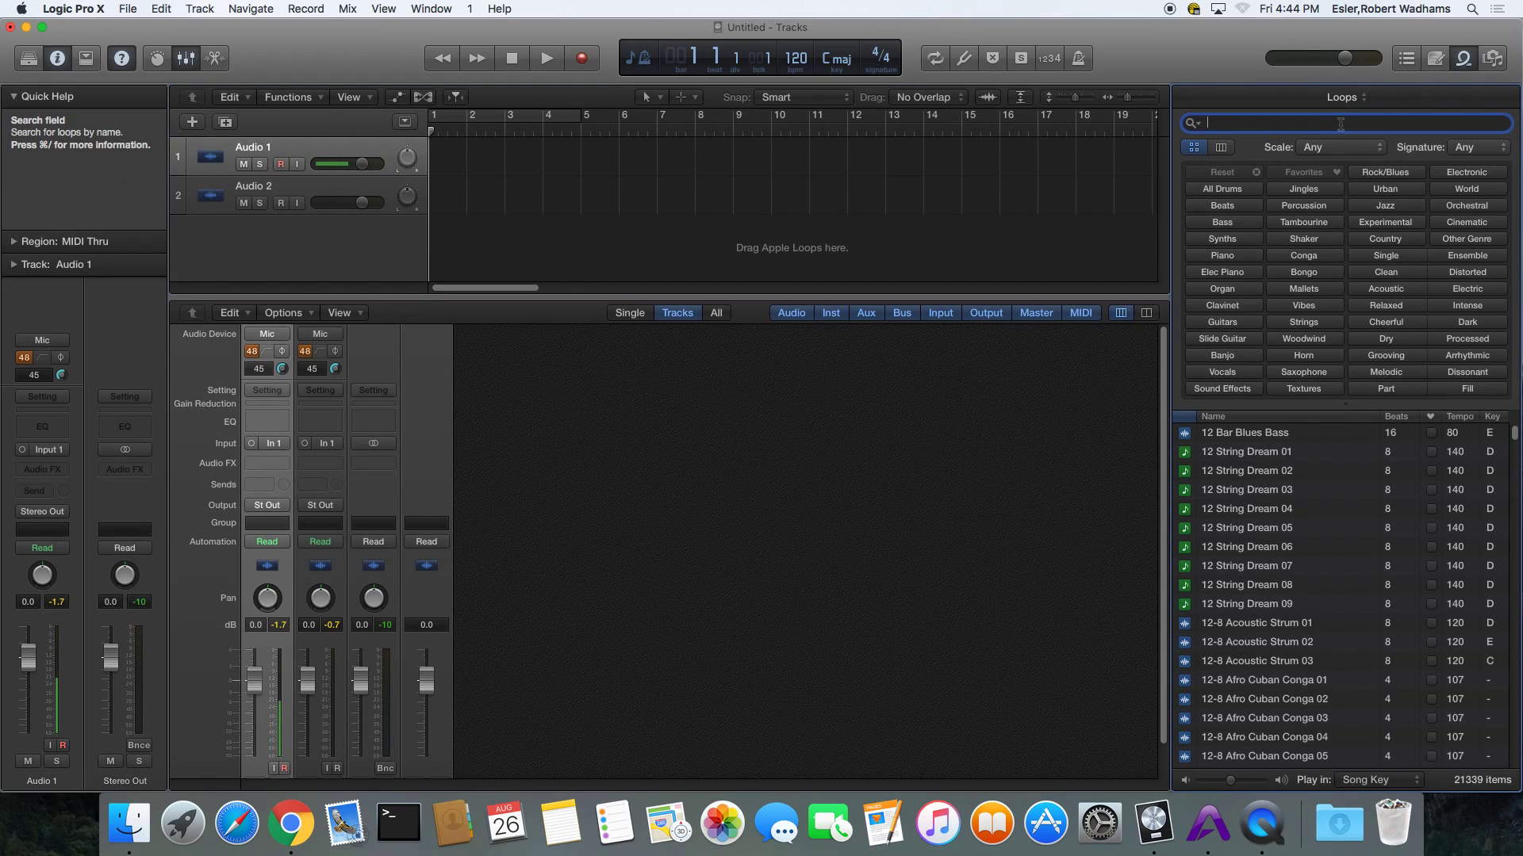
key("Return")
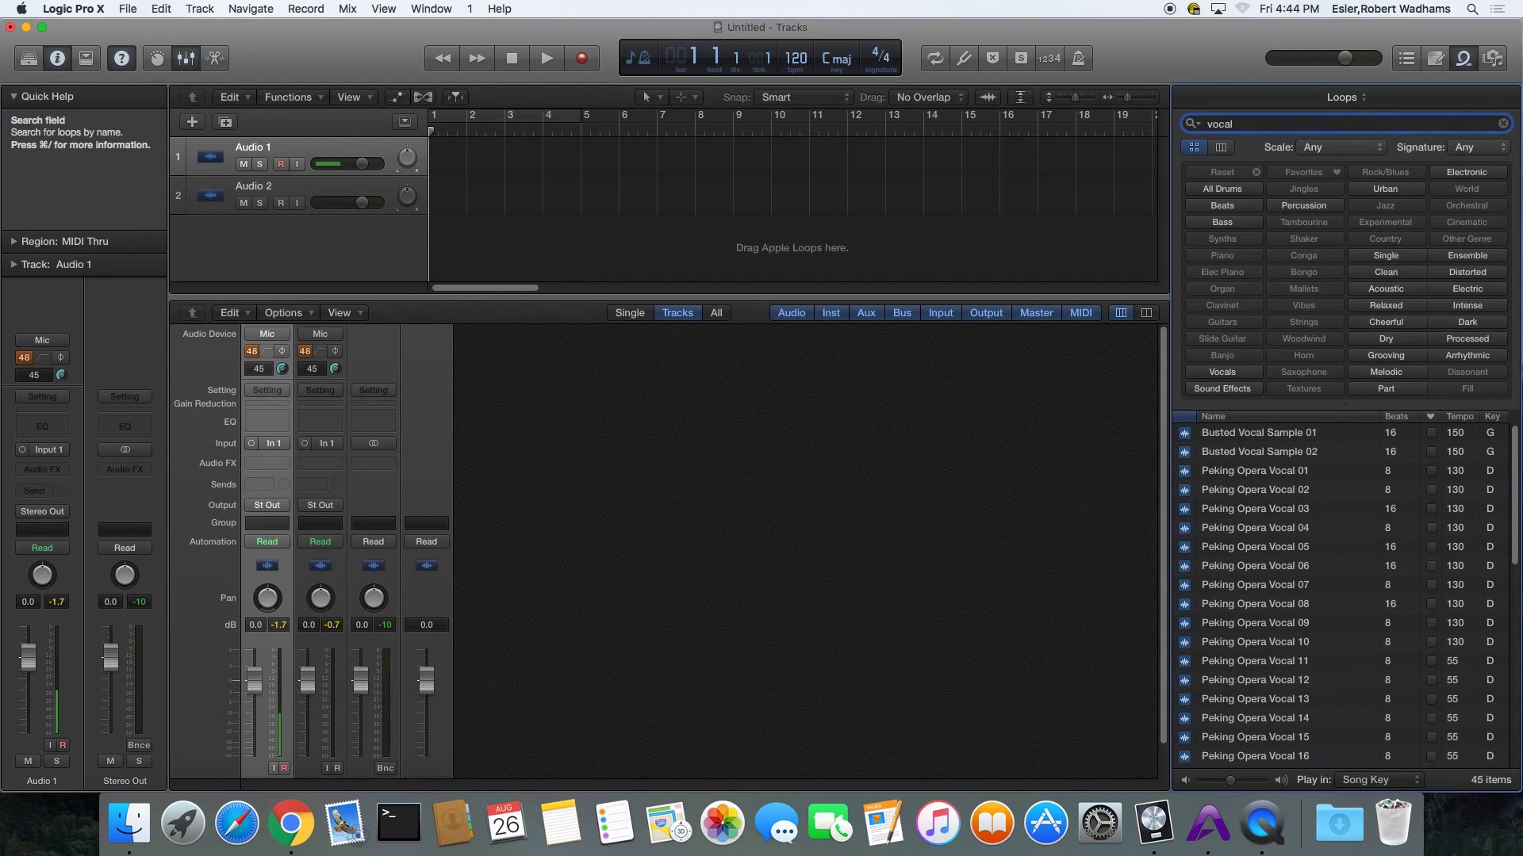
scroll(1216, 620, "down", 10)
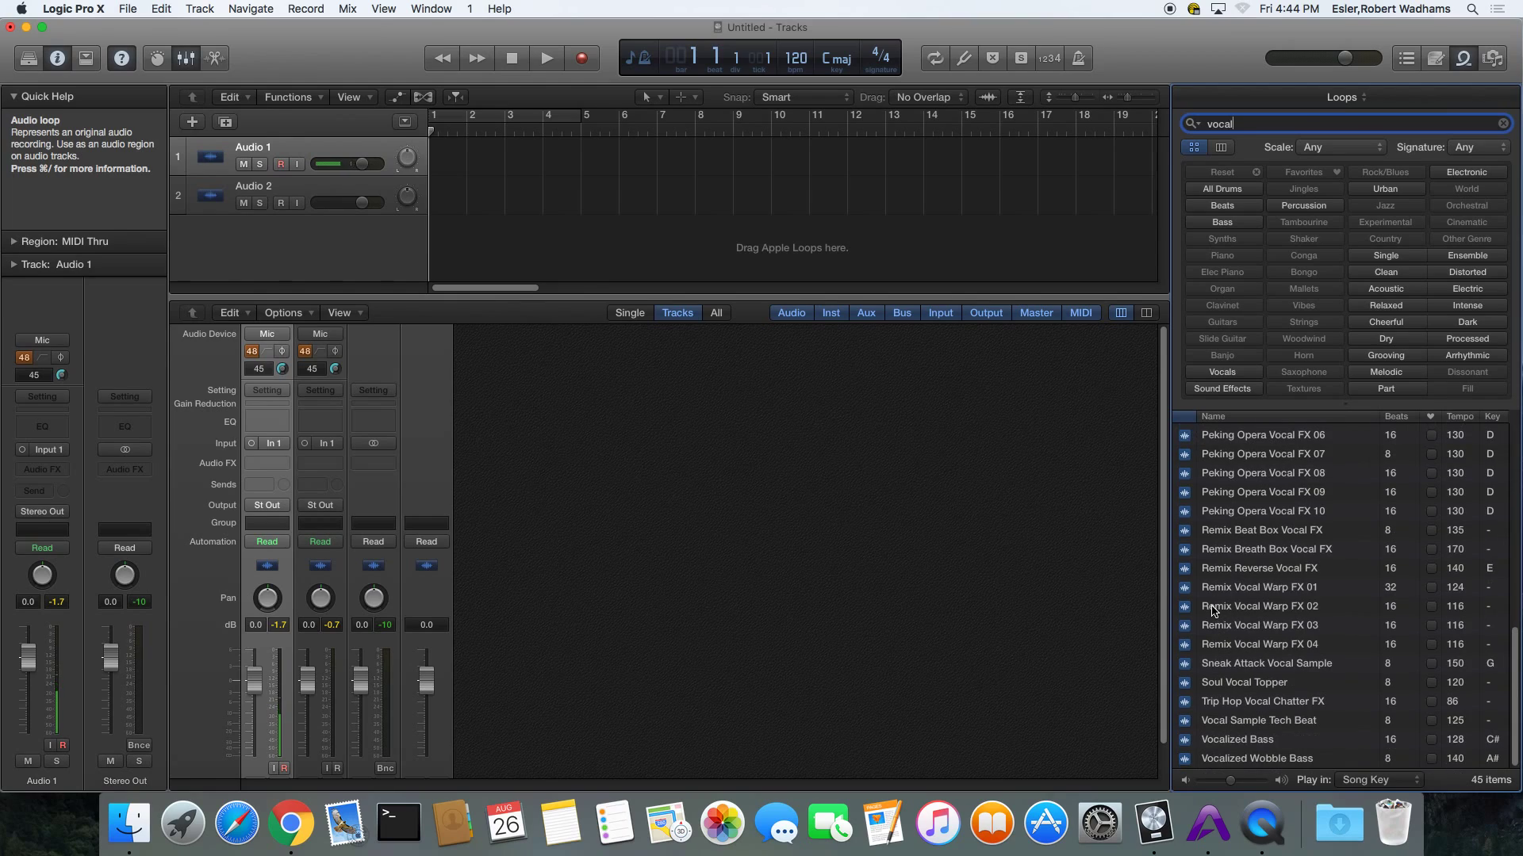
scroll(1198, 603, "up", 10)
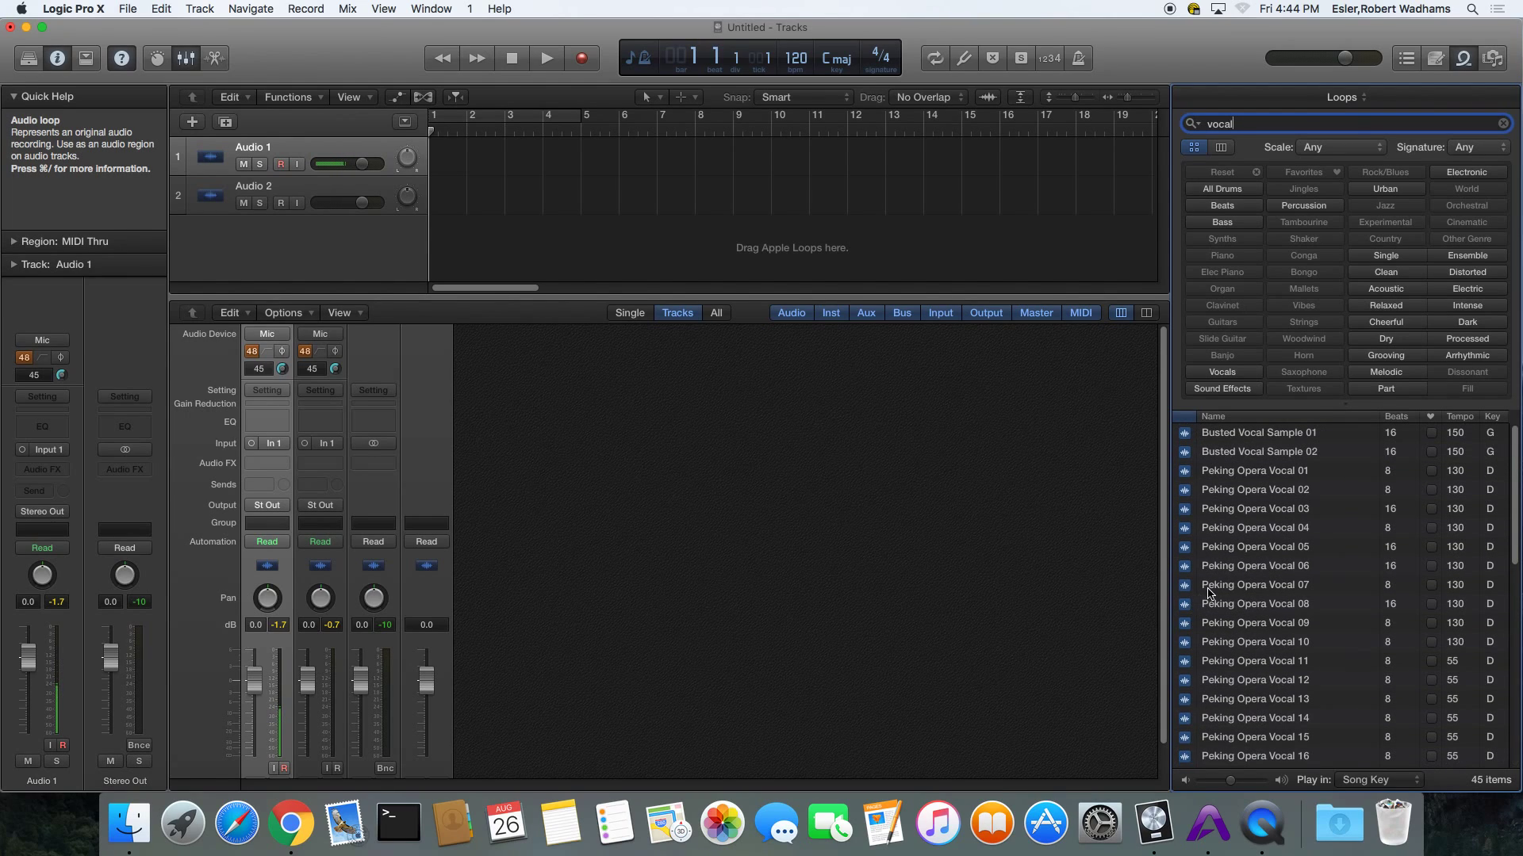
Preview Busted Vocal Sample 02 and 01, Remix Vocal Warp FX 01, Soul Vocal Topper and Vocalized Bass.
left_click(1185, 452)
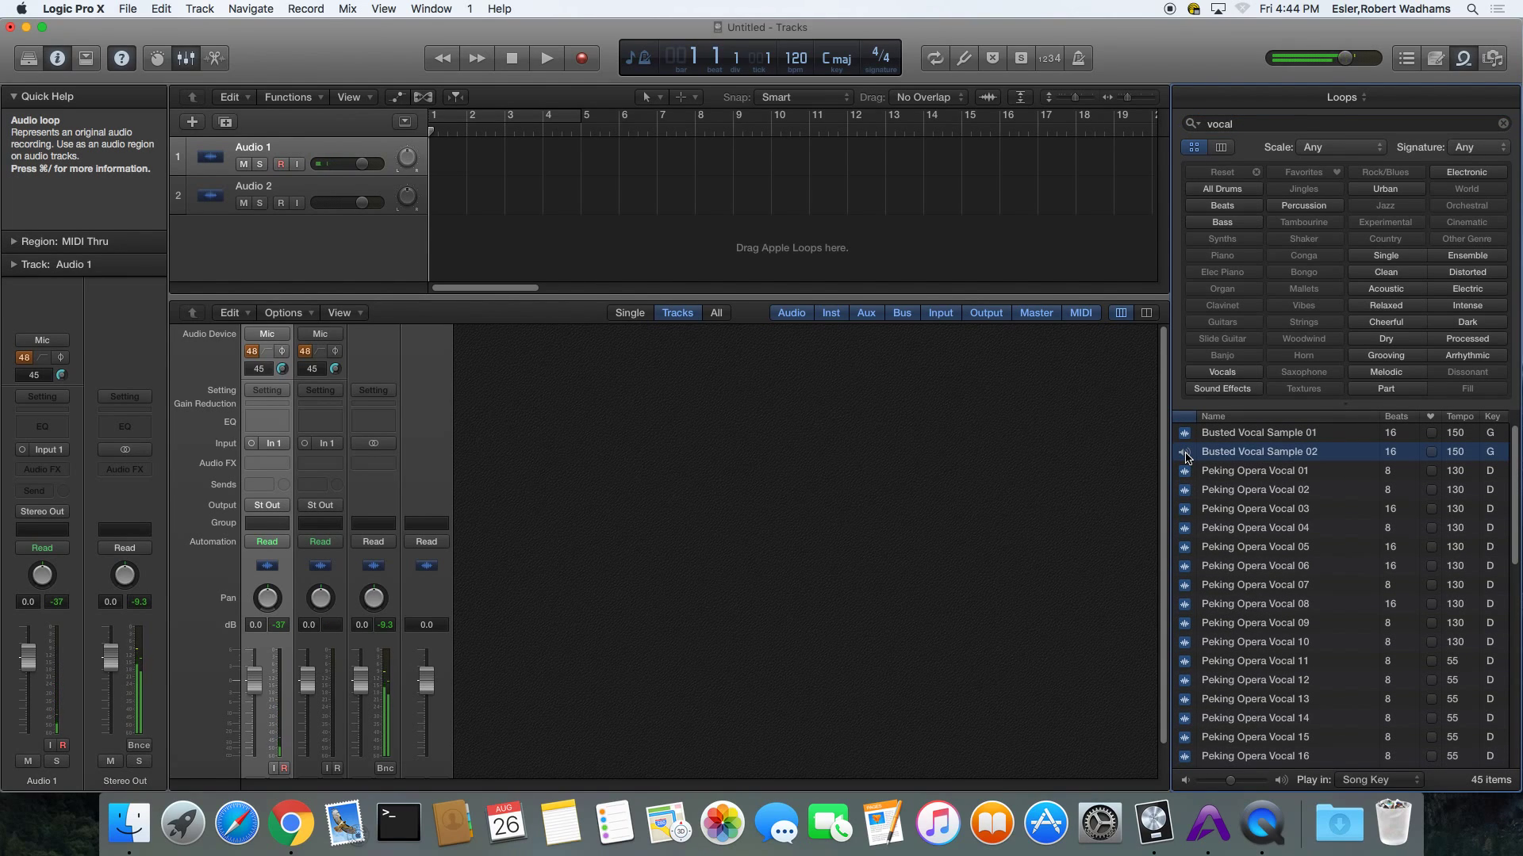
left_click(1189, 440)
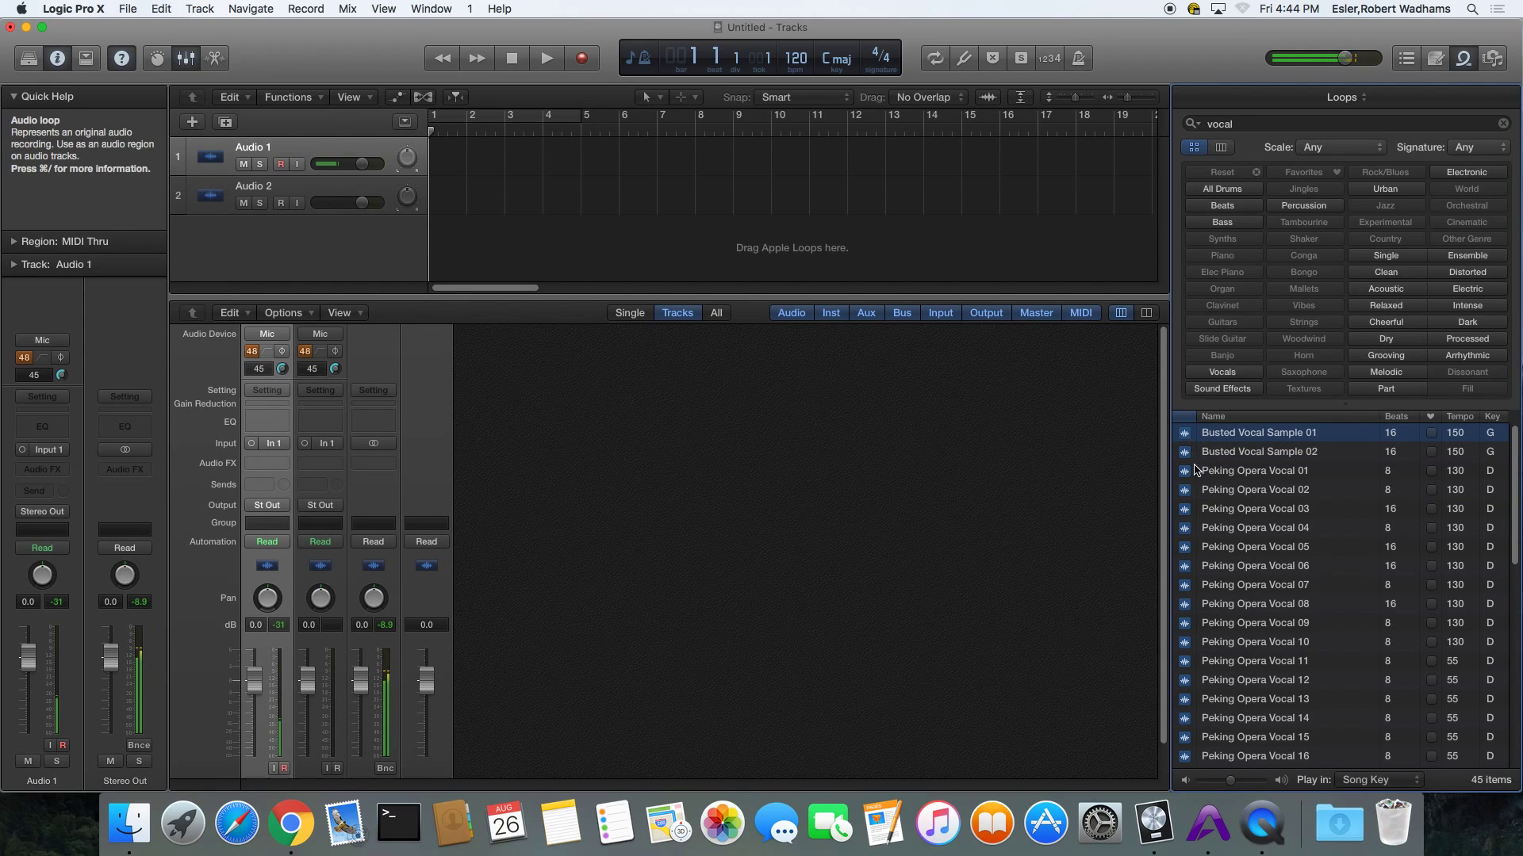
scroll(1186, 524, "down", 10)
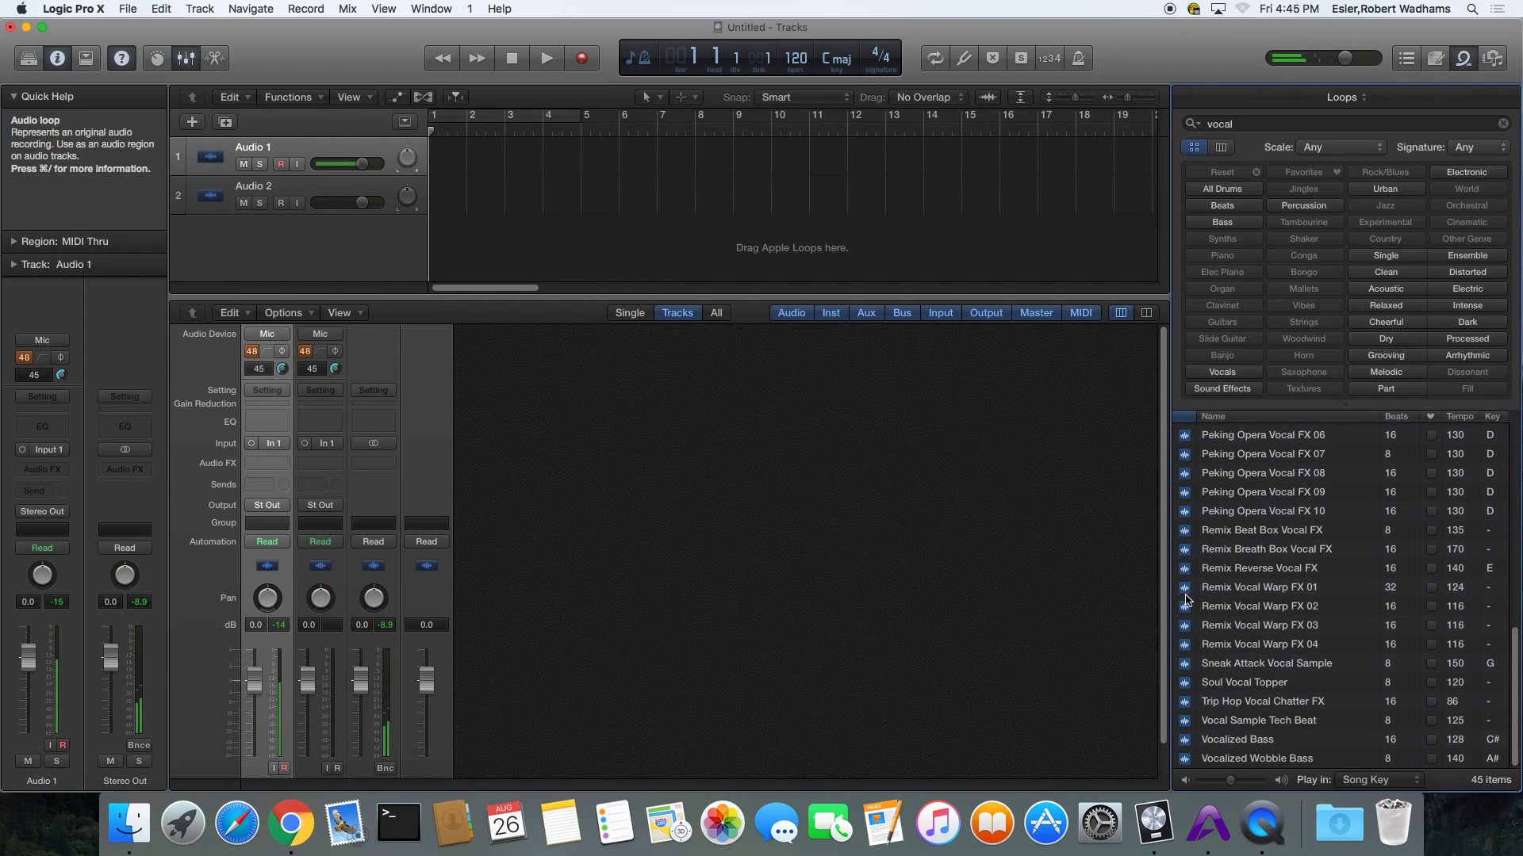
left_click(1185, 591)
left_click(1184, 687)
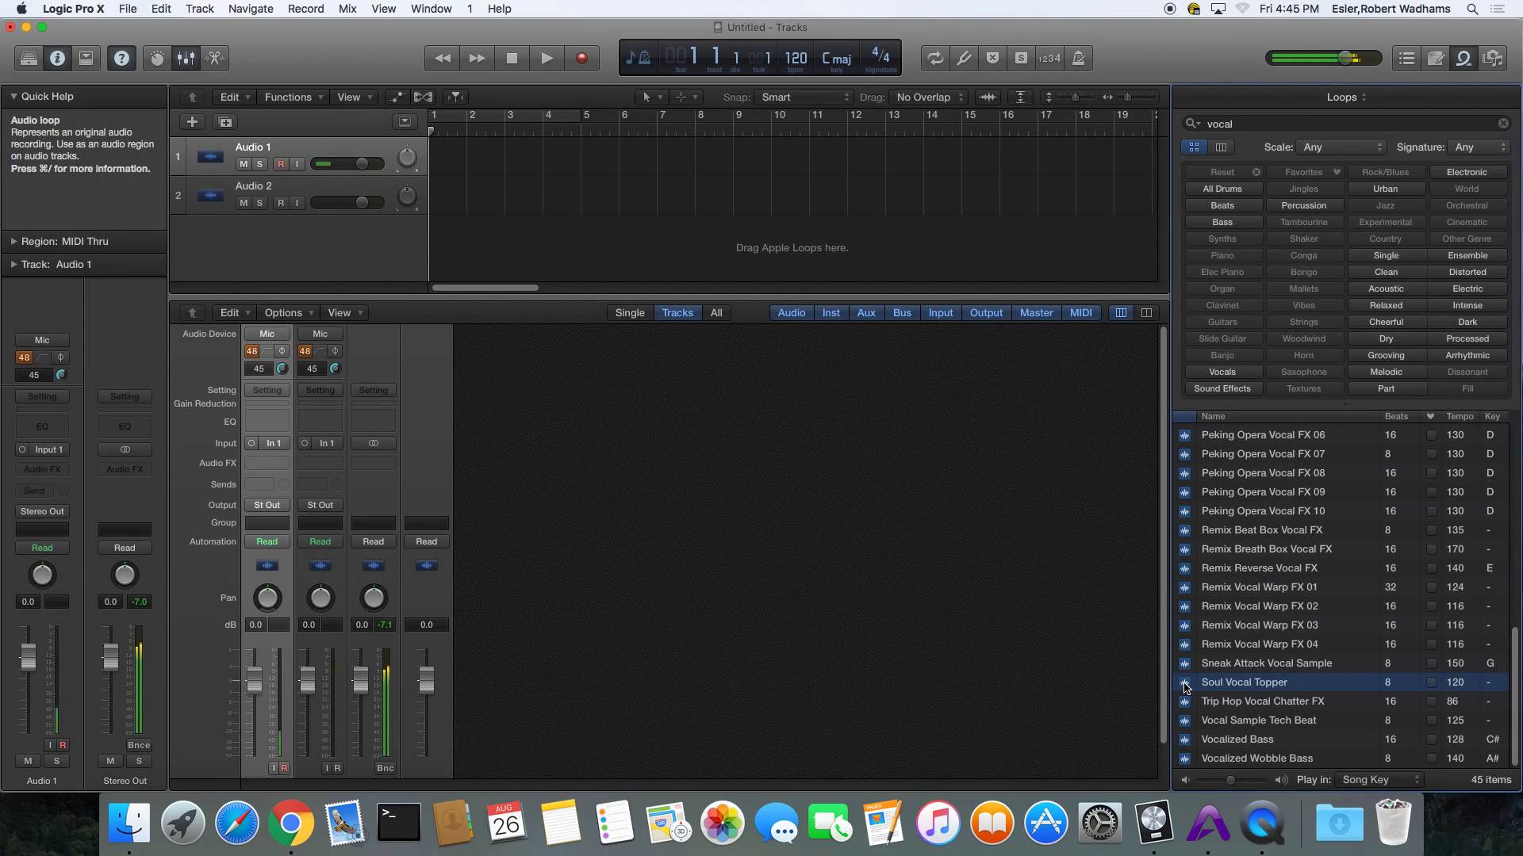
left_click(1184, 742)
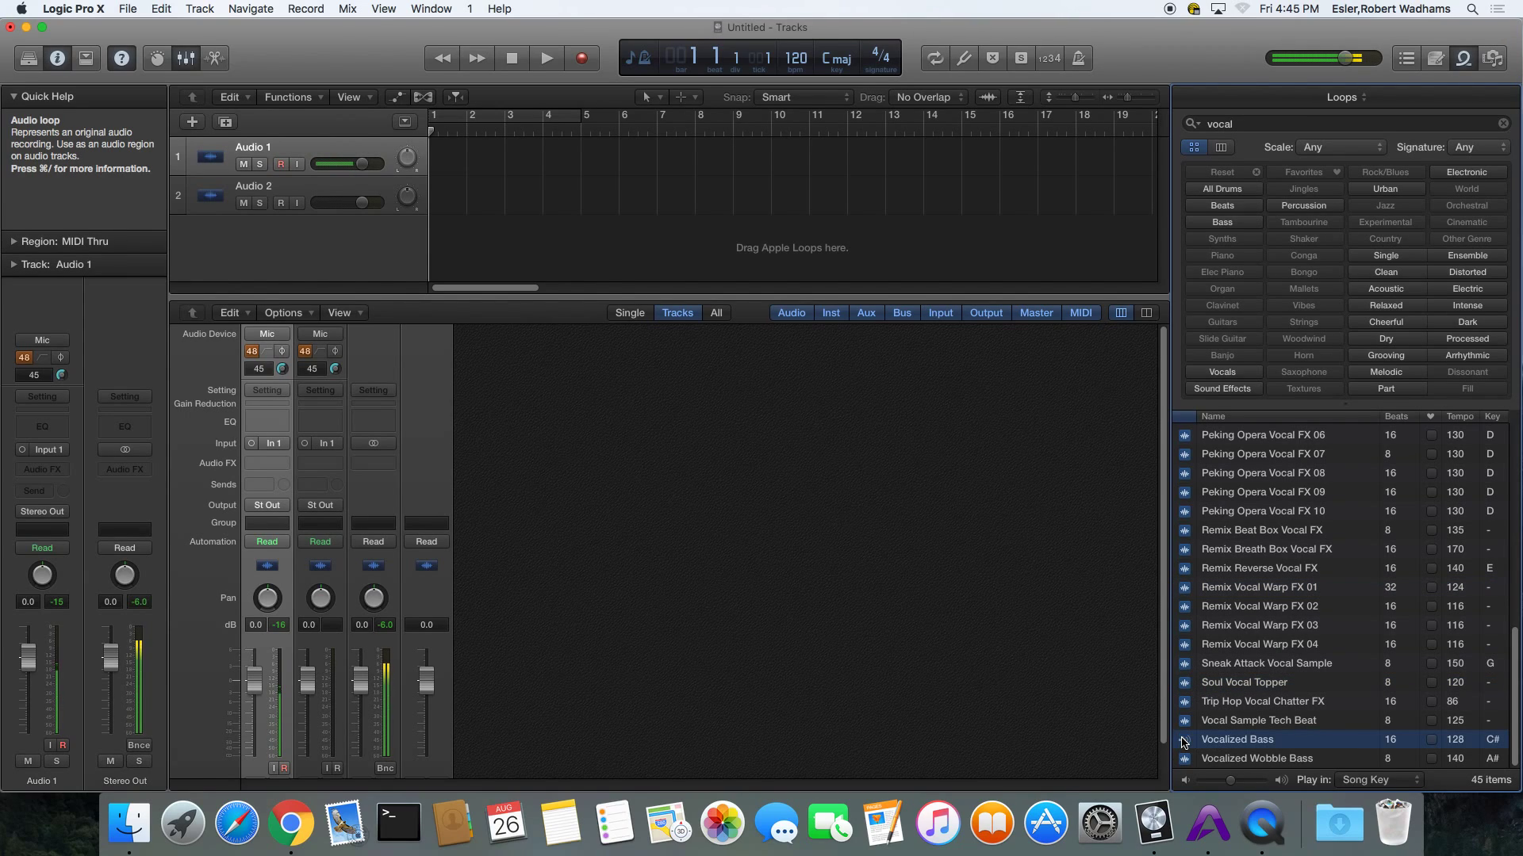
Place the Vocalized Bass loop on Audio 1, adopt its 128 tempo, and play it back.
left_click_drag(1185, 742, 434, 163)
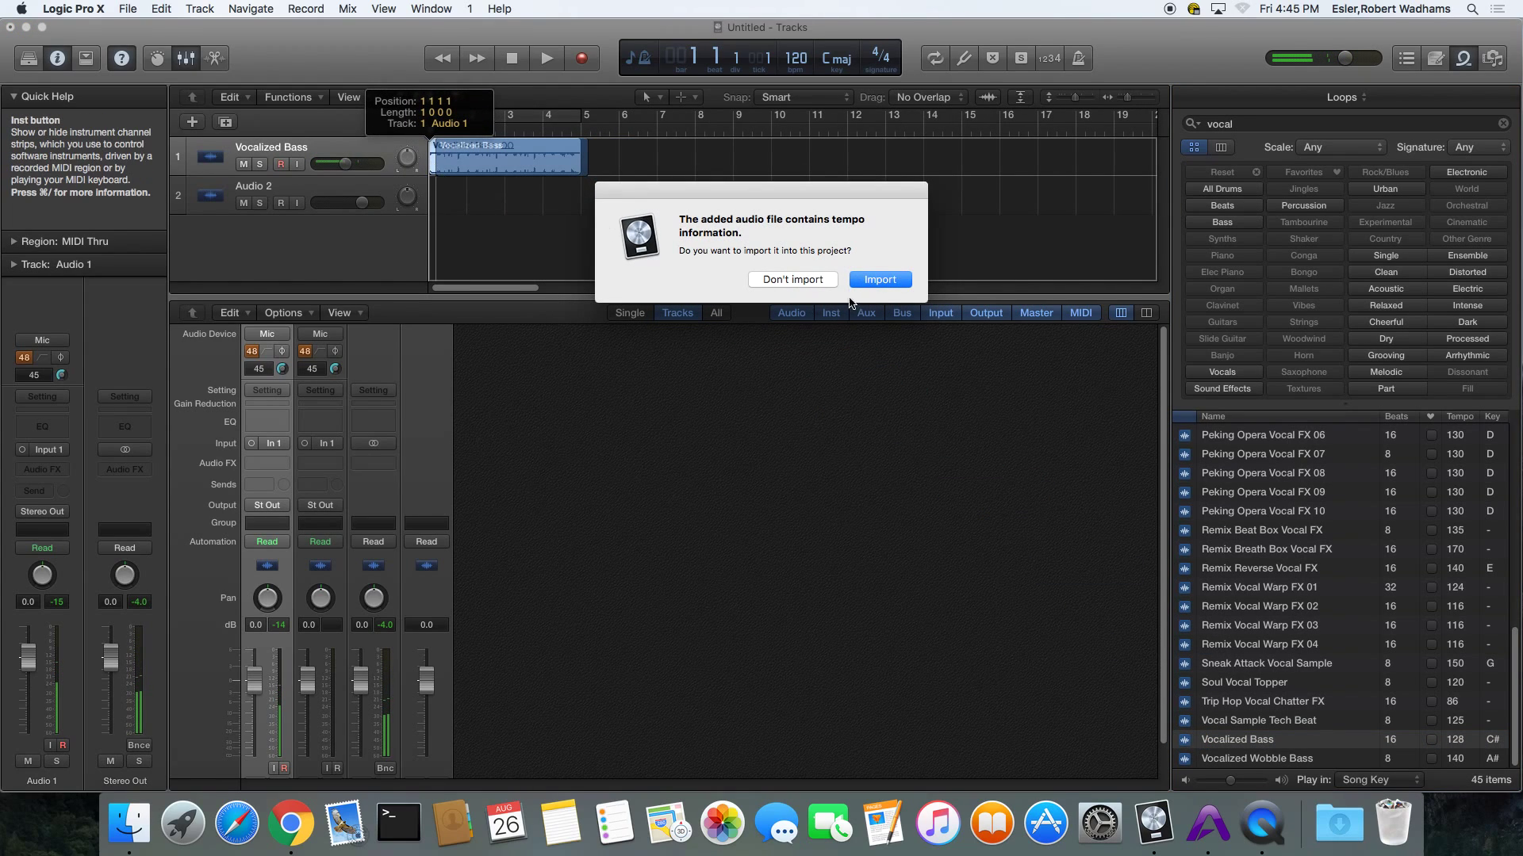
left_click(878, 279)
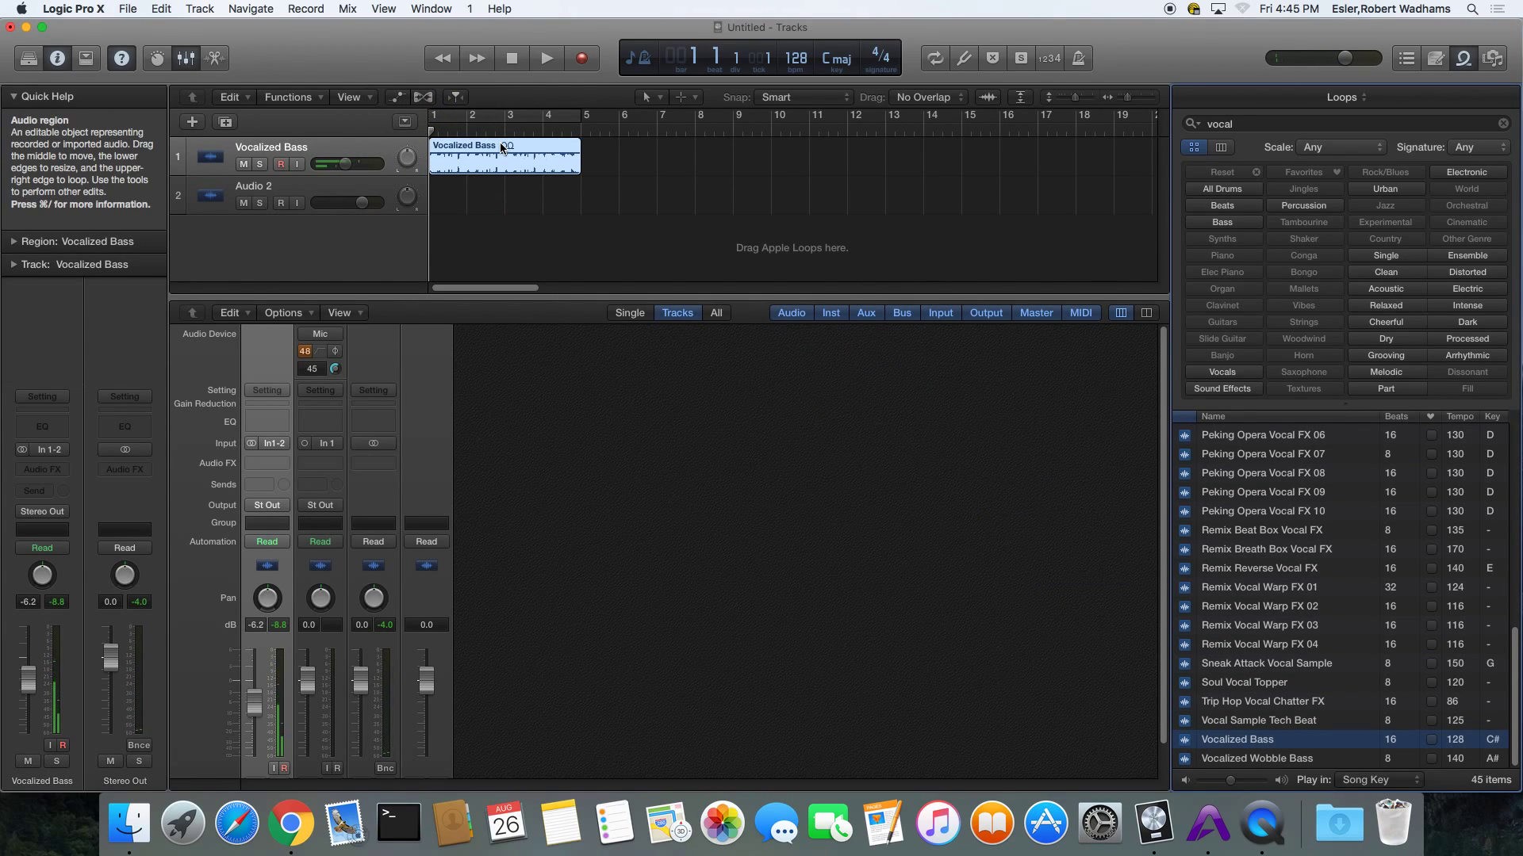
key("space")
scroll(254, 601, "down", 1)
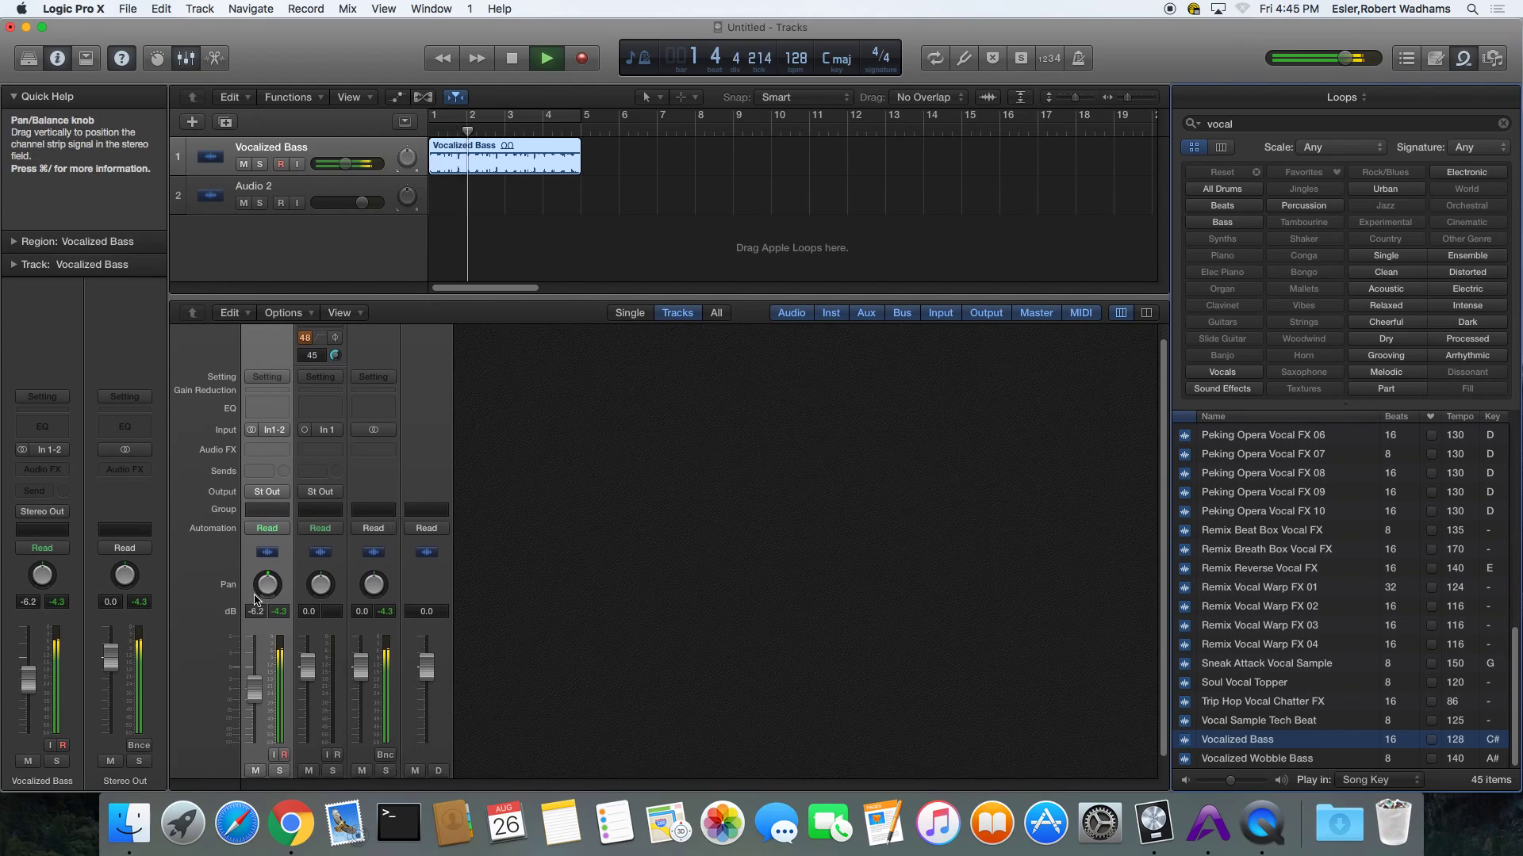
scroll(254, 601, "down", 1)
key("space")
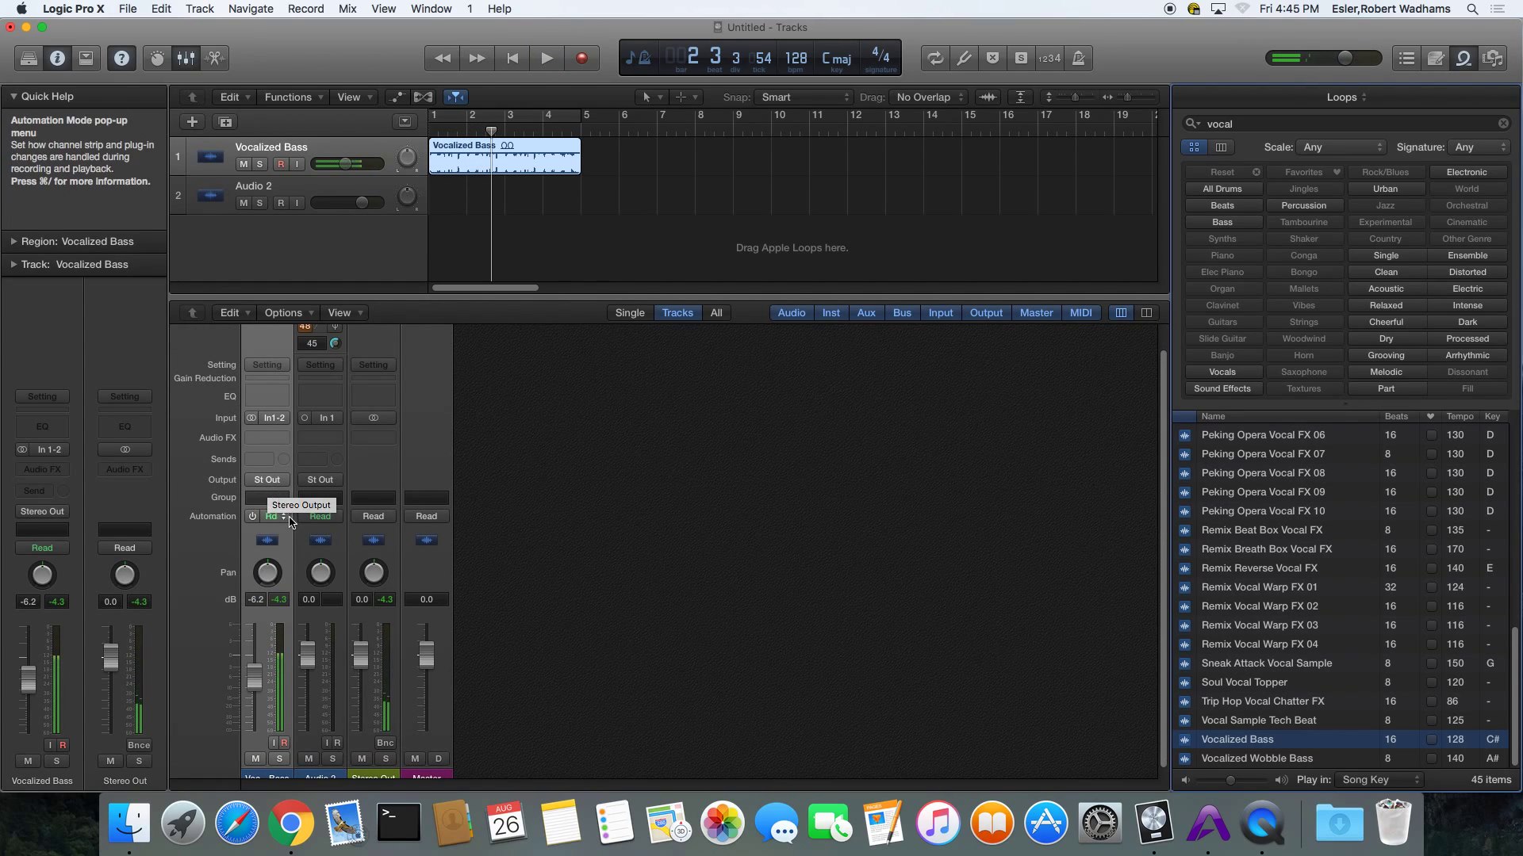
scroll(270, 514, "down", 1)
scroll(365, 492, "up", 1)
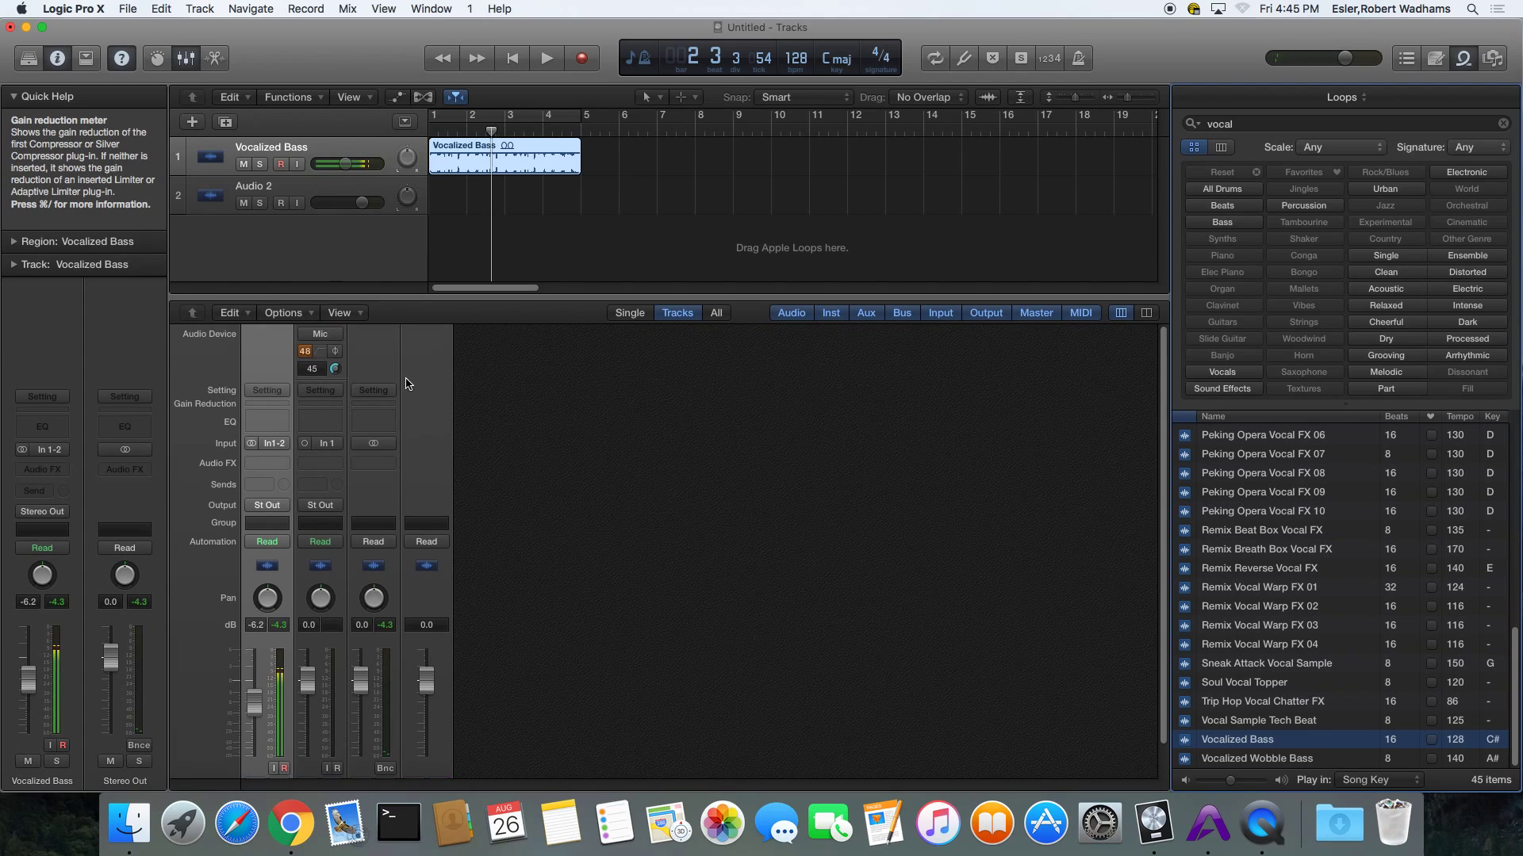
scroll(420, 456, "down", 1)
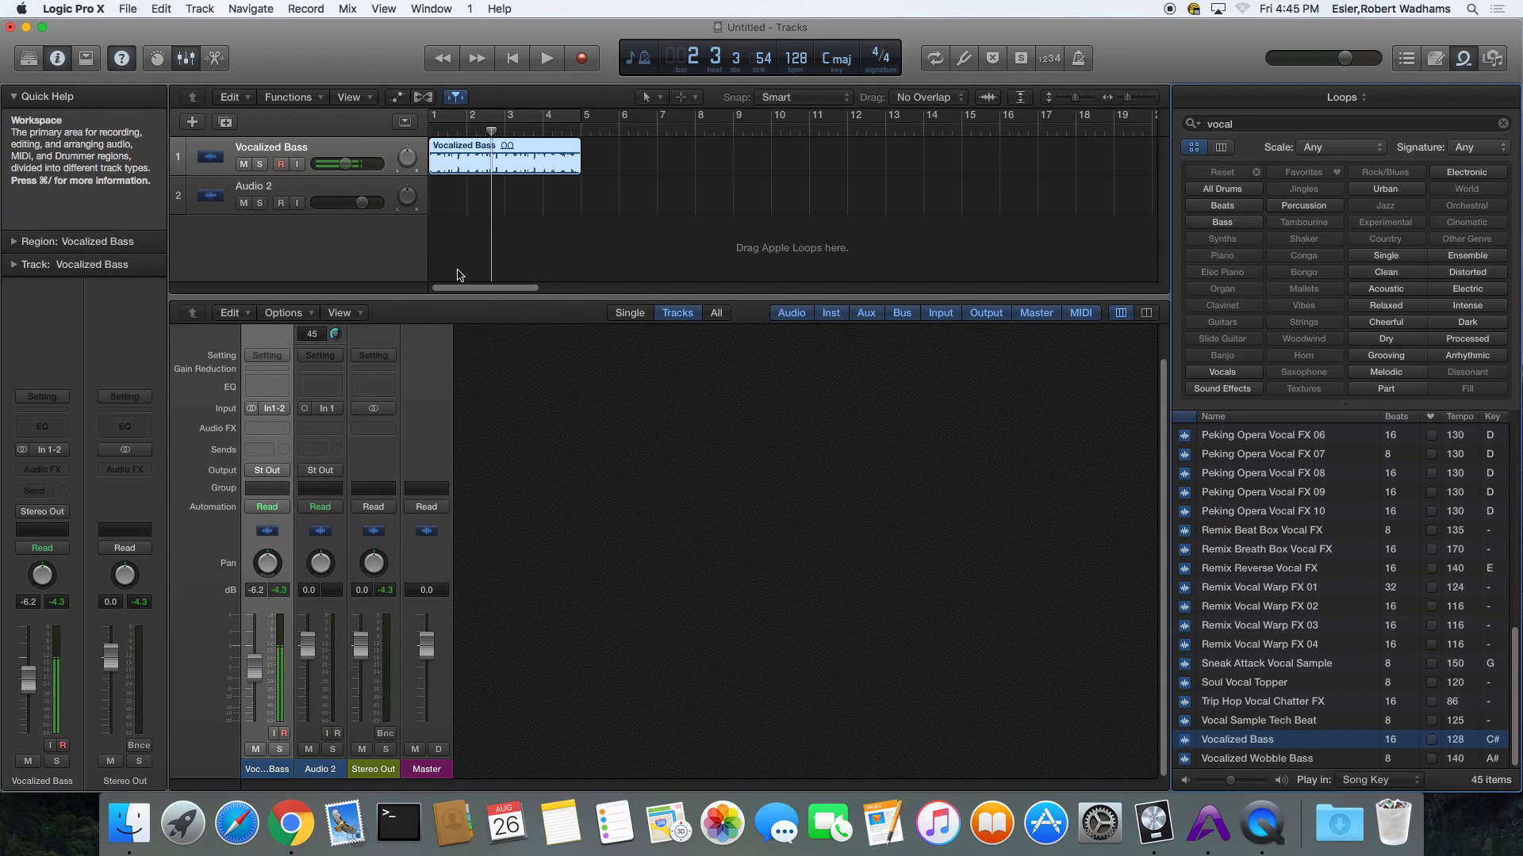
scroll(277, 456, "up", 2)
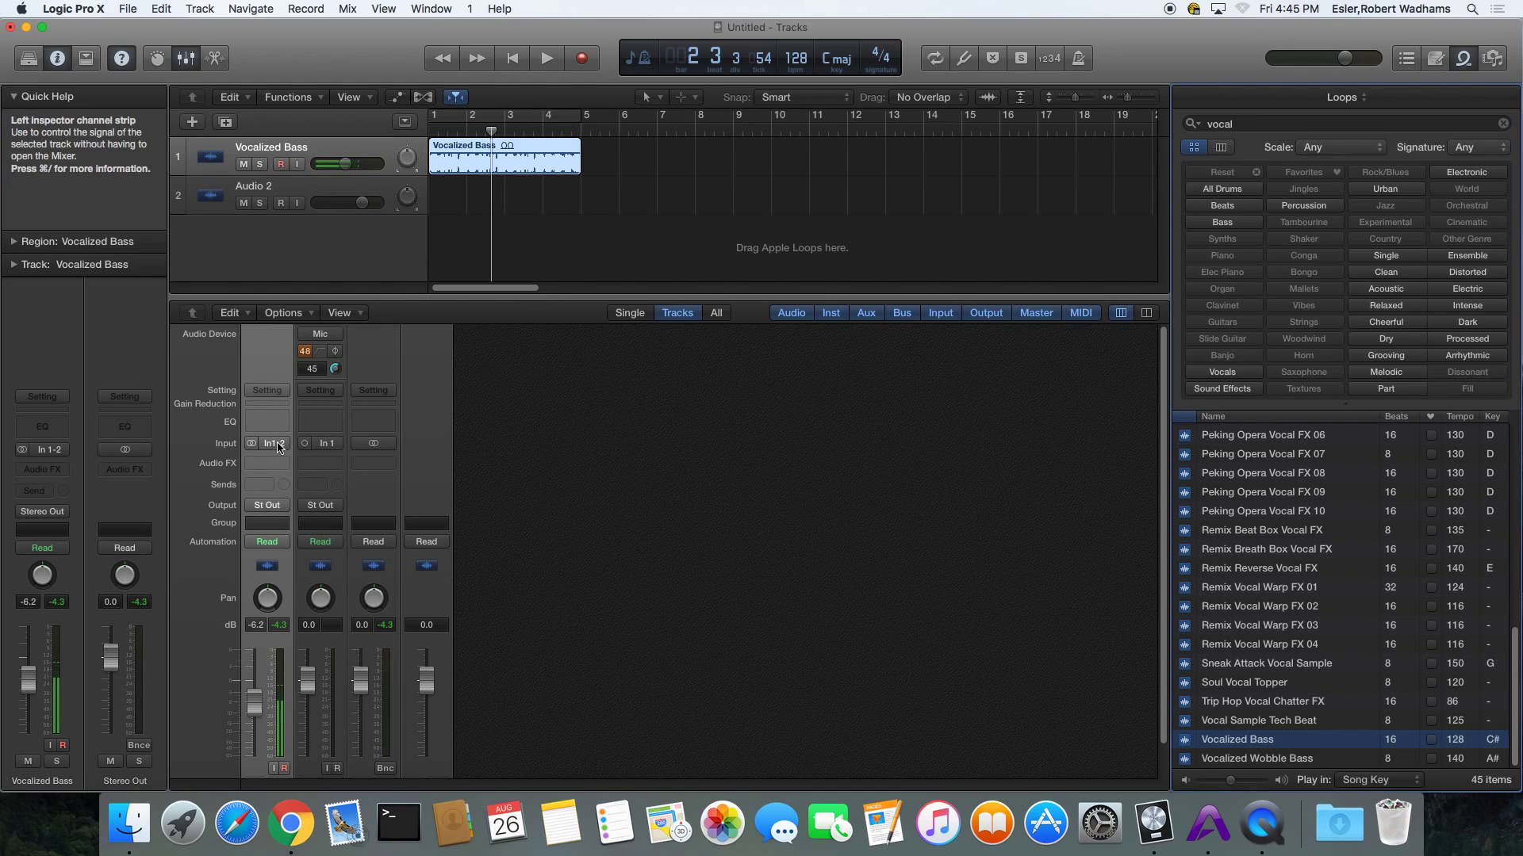
Create a new auxiliary channel strip from the mixer's Options menu.
left_click(305, 314)
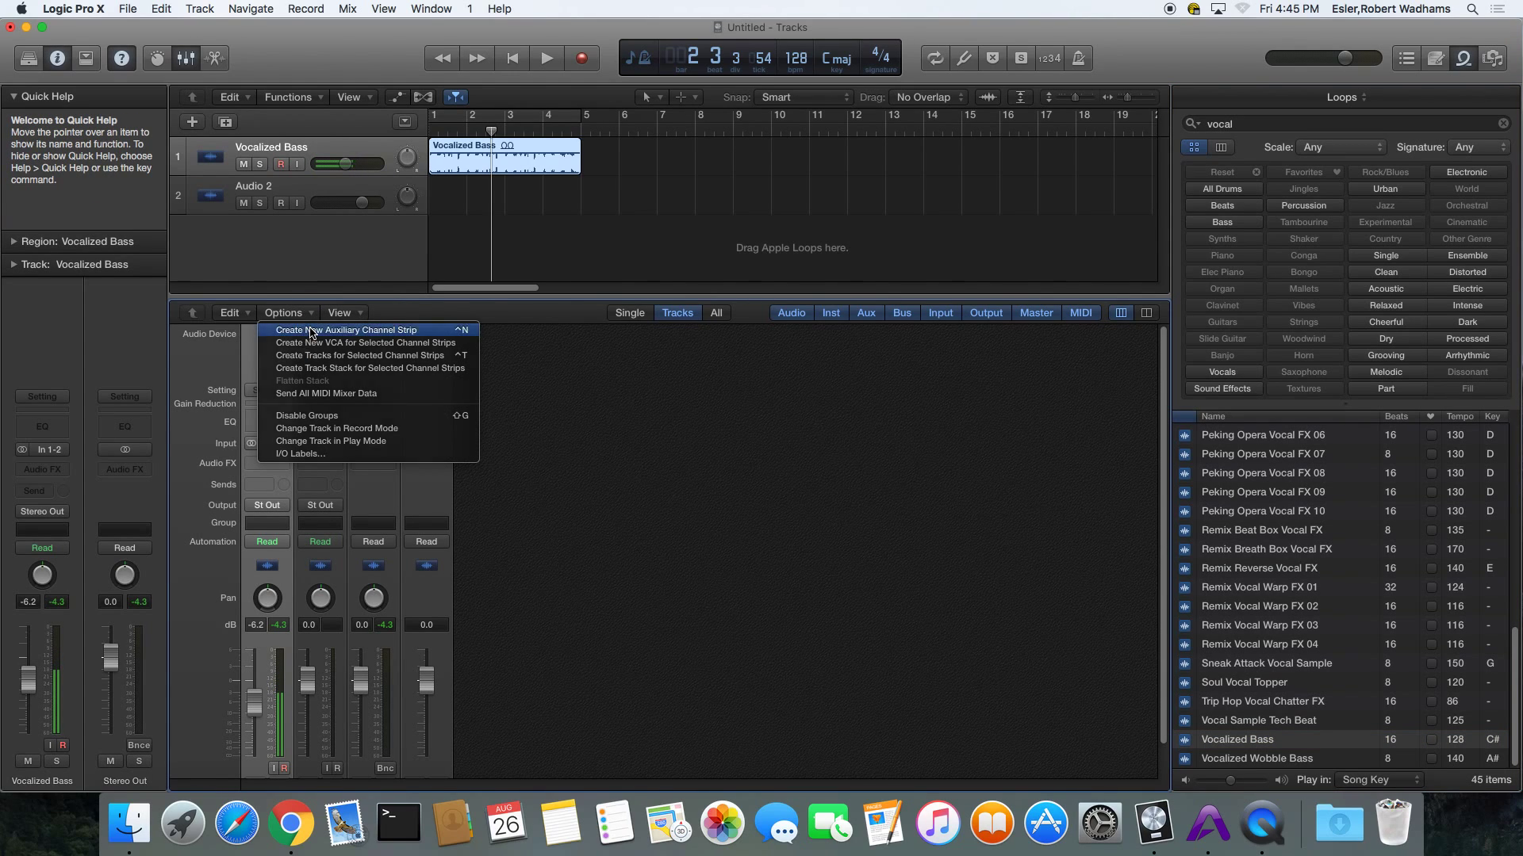
left_click(310, 332)
left_click(286, 313)
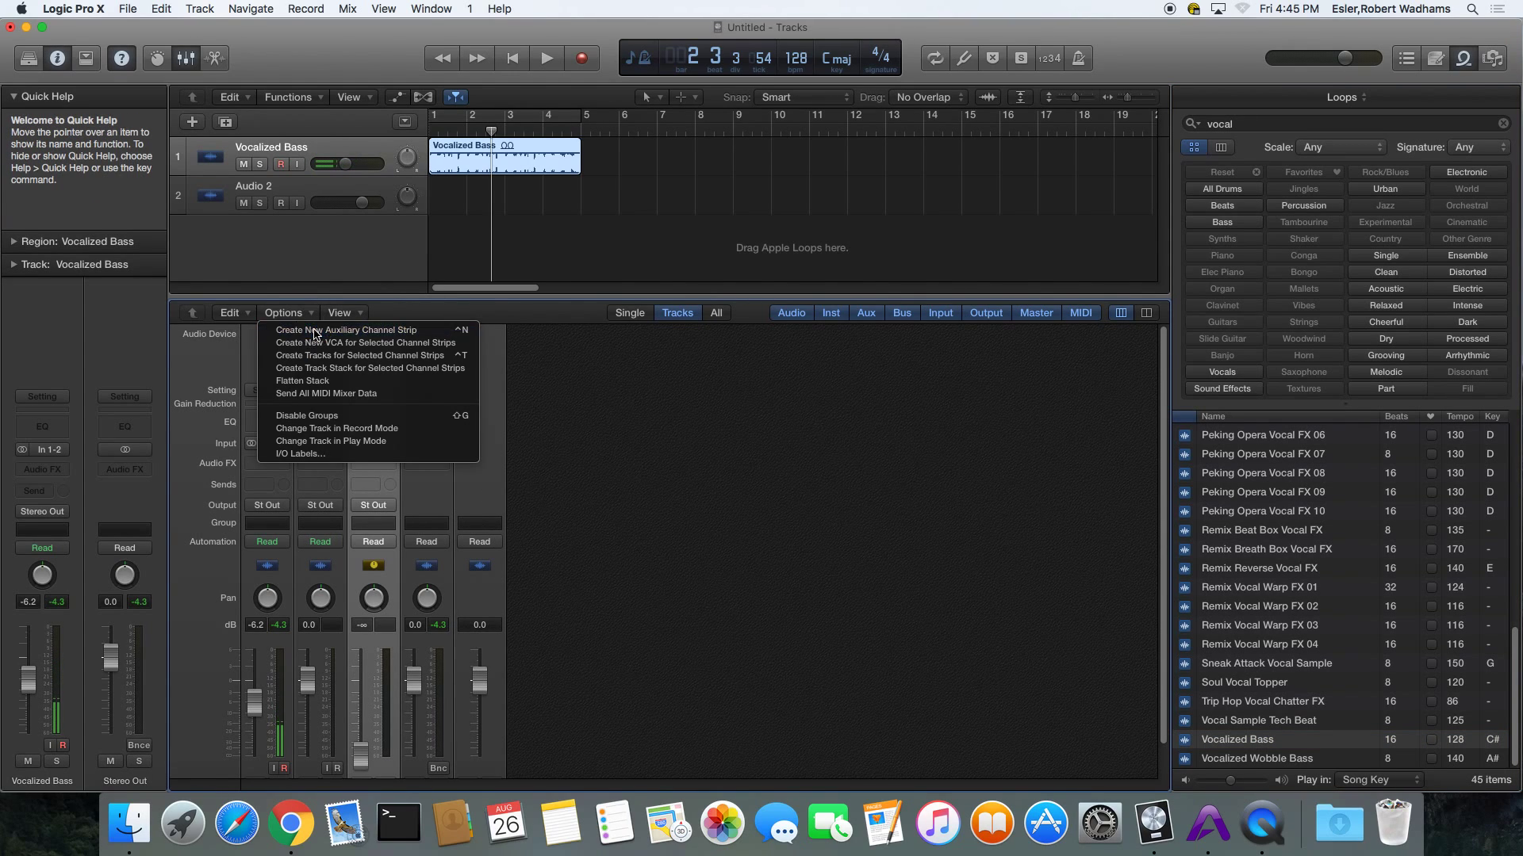
Add three more auxiliary channel strips so the mixer has four aux strips.
left_click(314, 333)
left_click(306, 314)
left_click(315, 333)
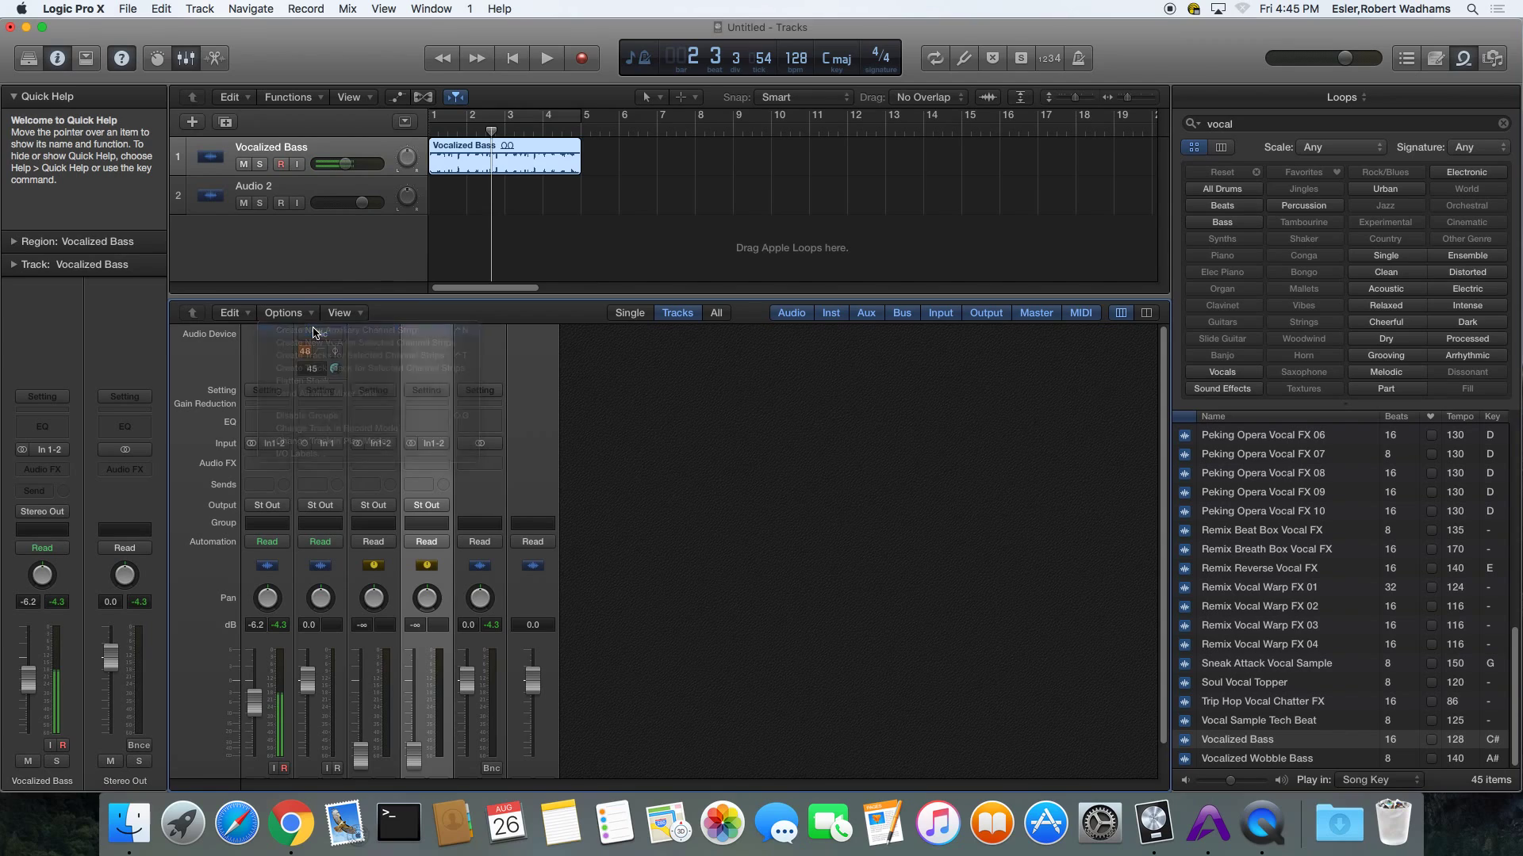
left_click(309, 314)
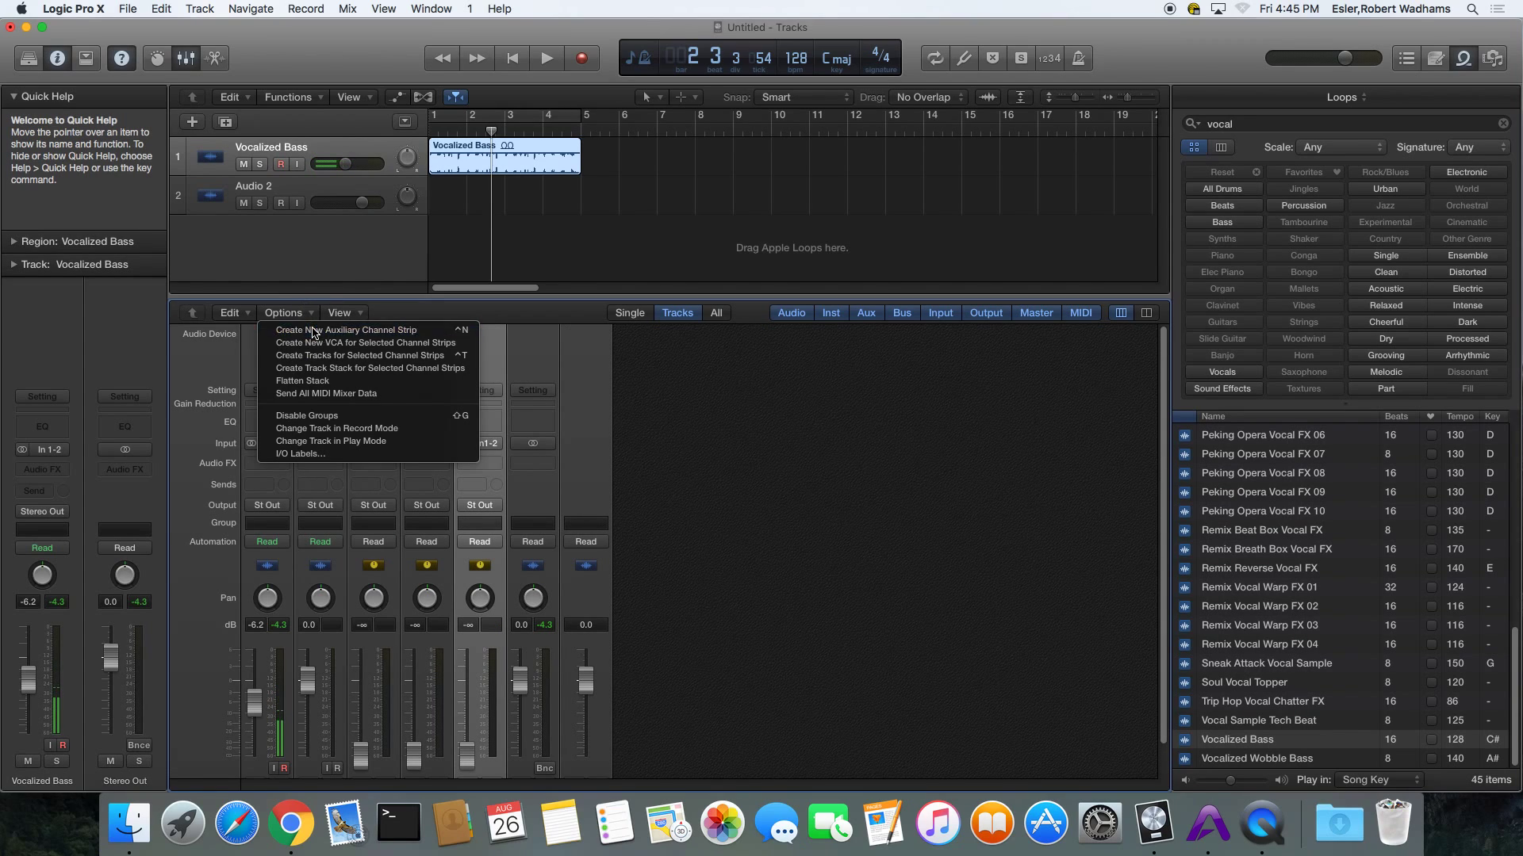
left_click(314, 332)
Rename the Aux 1 and Aux 2 strips to Center and LFE.
scroll(373, 745, "down", 2)
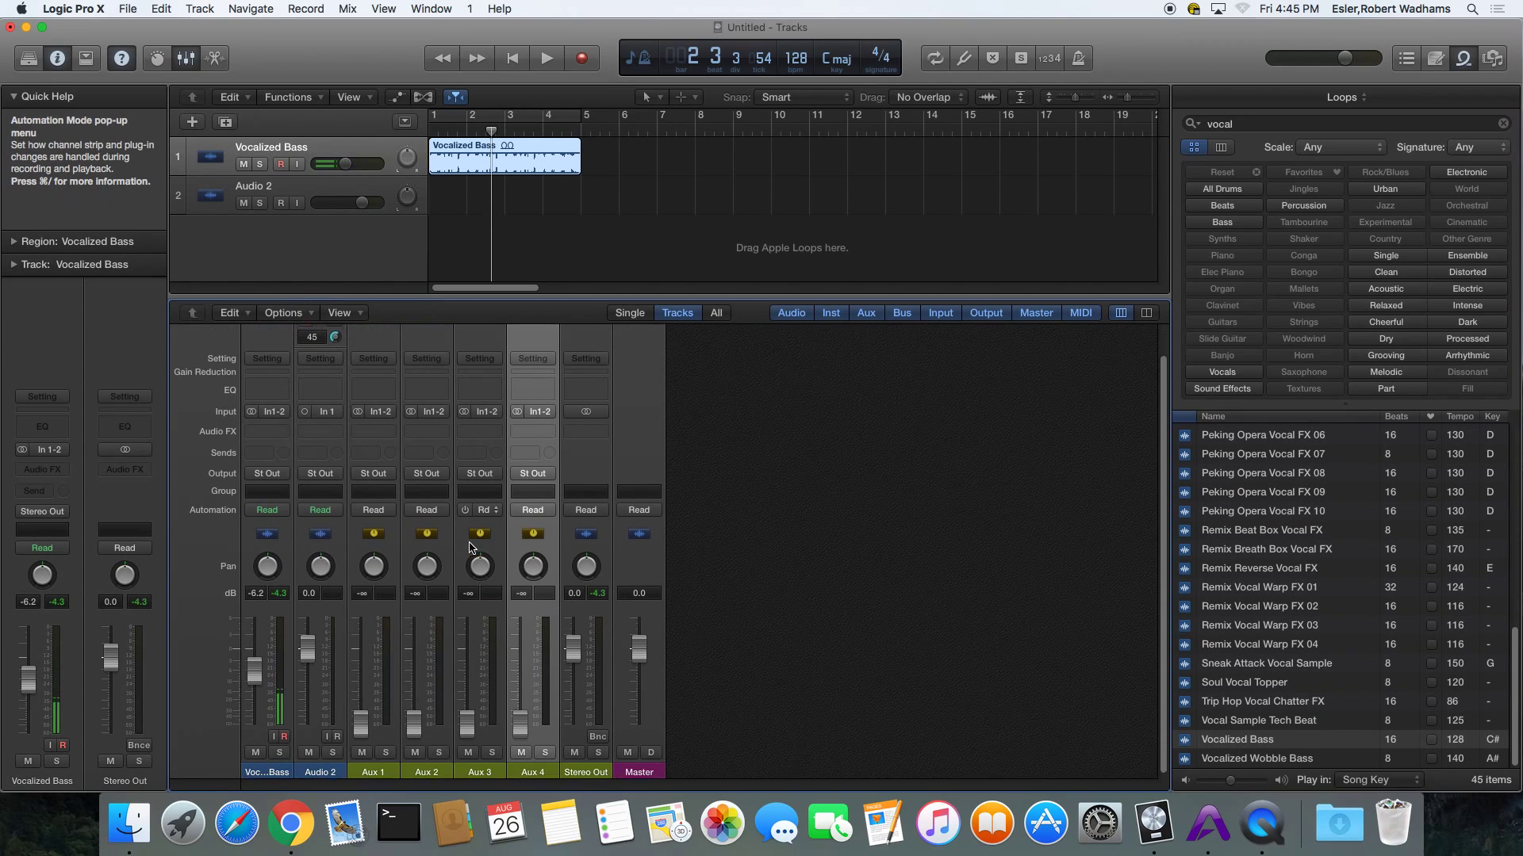
double_click(376, 769)
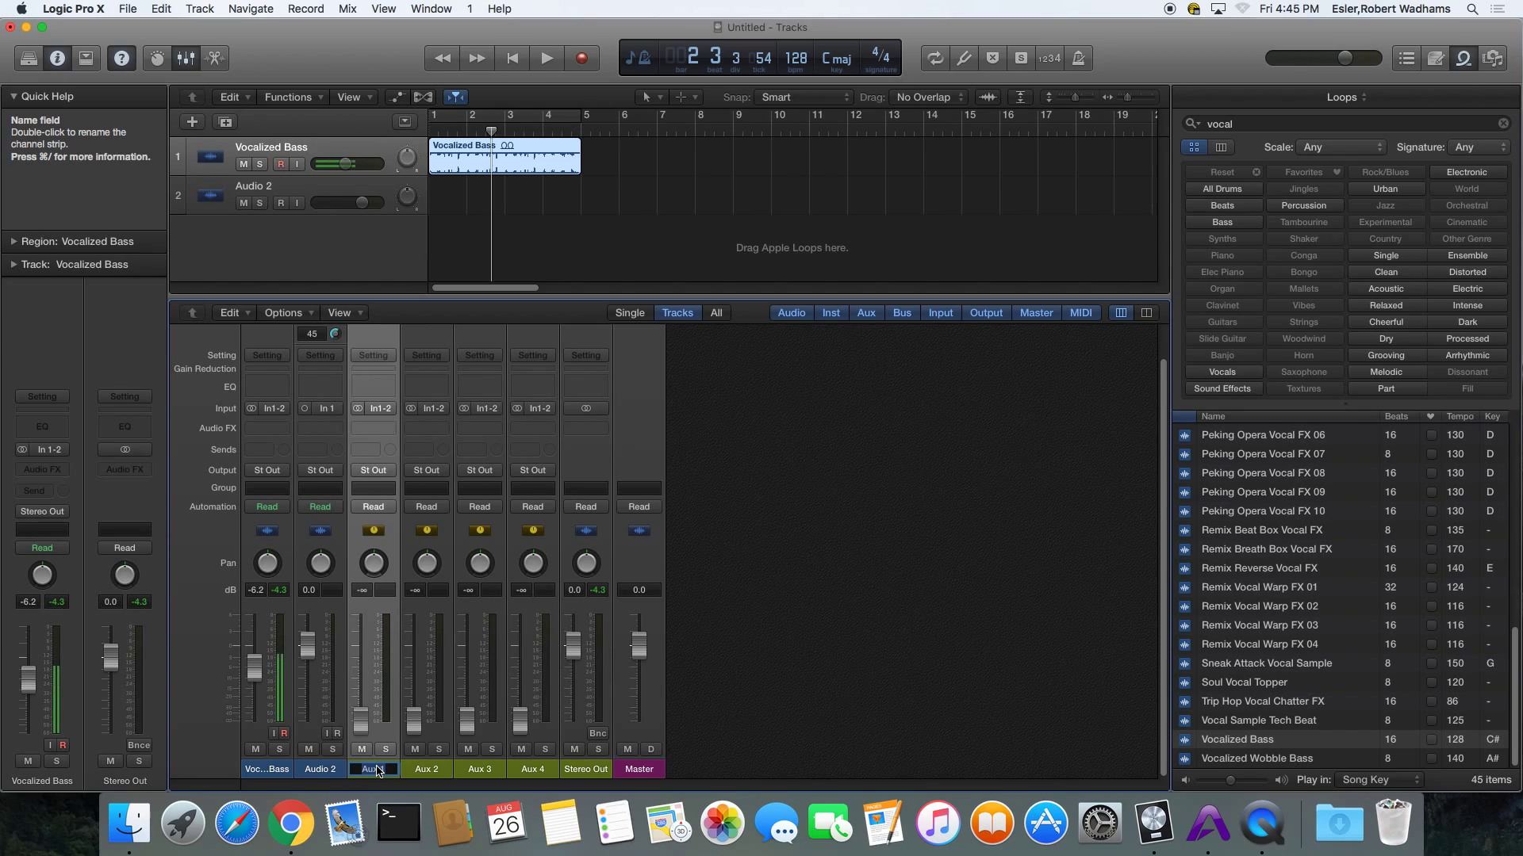
type("Center")
key("Return")
double_click(435, 769)
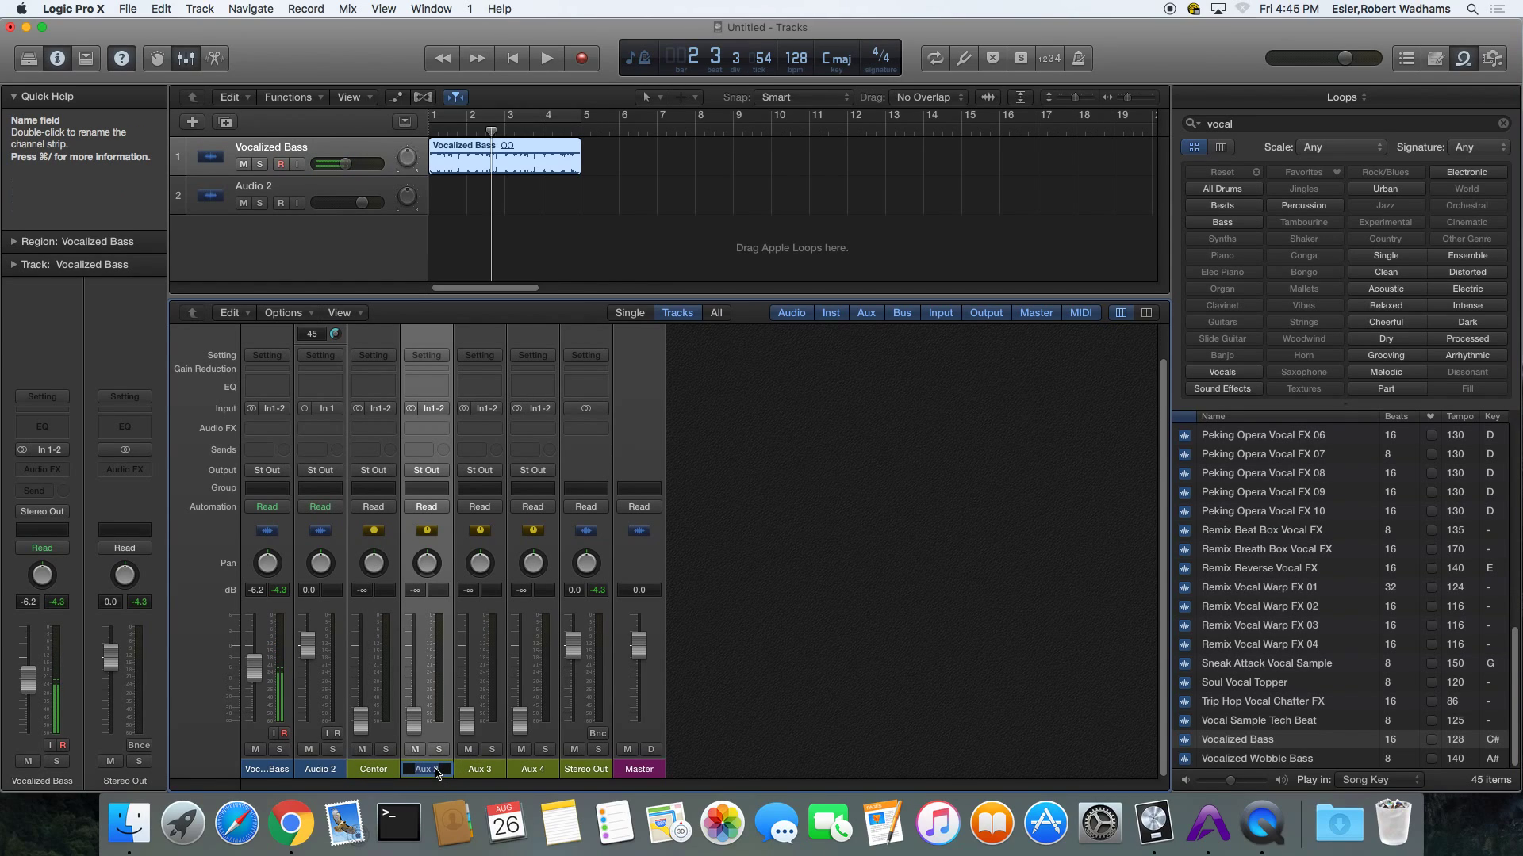
type("LFE")
key("Return")
Rename the Aux 3 and Aux 4 strips to RearLeft and RearRight.
double_click(491, 769)
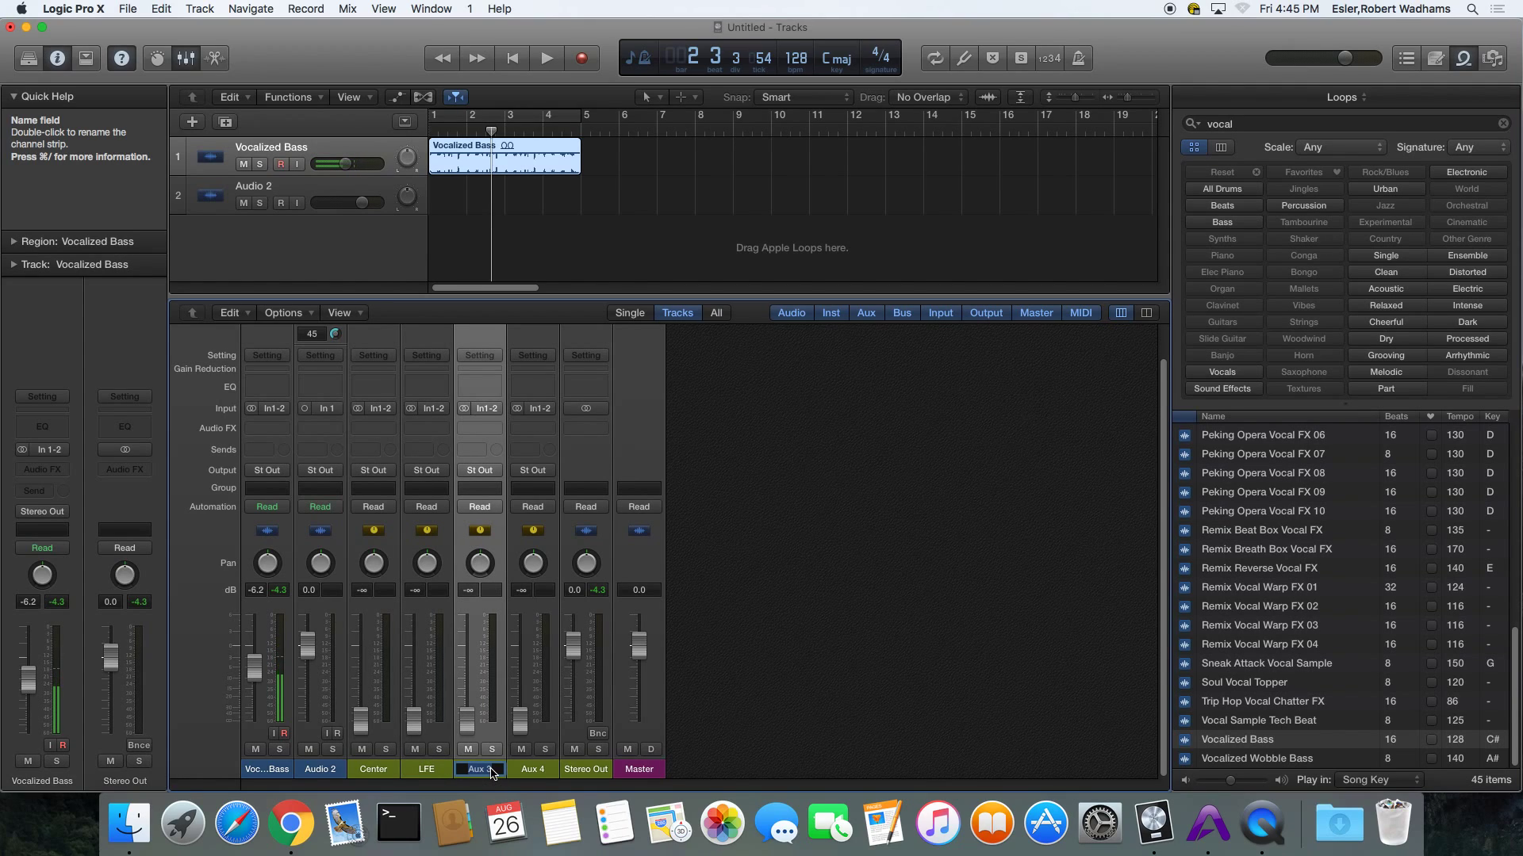
type("RearLeft")
key("Return")
double_click(542, 770)
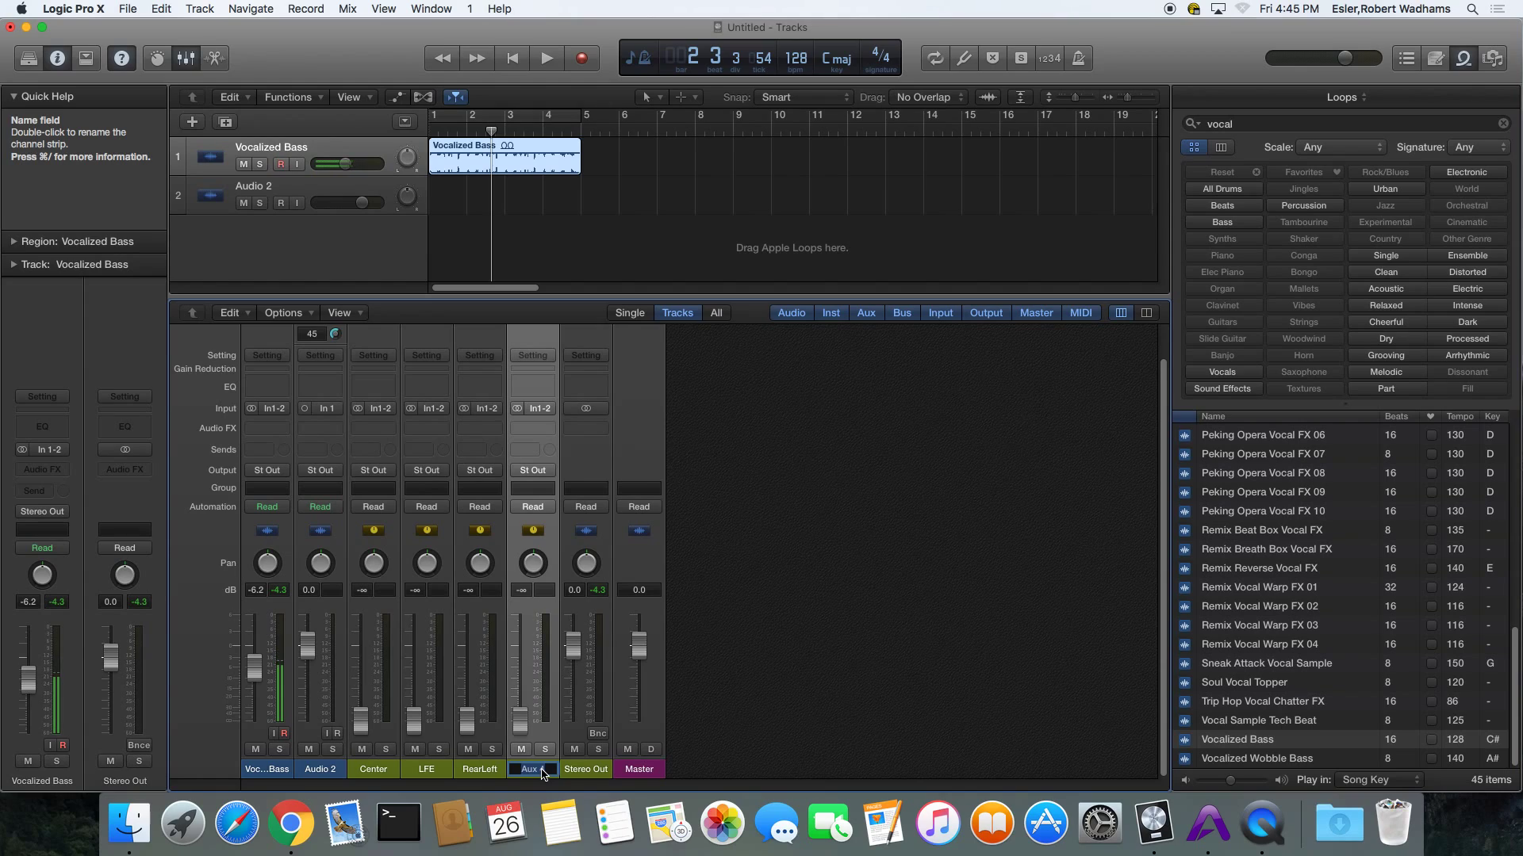
type("RearRight")
key("Return")
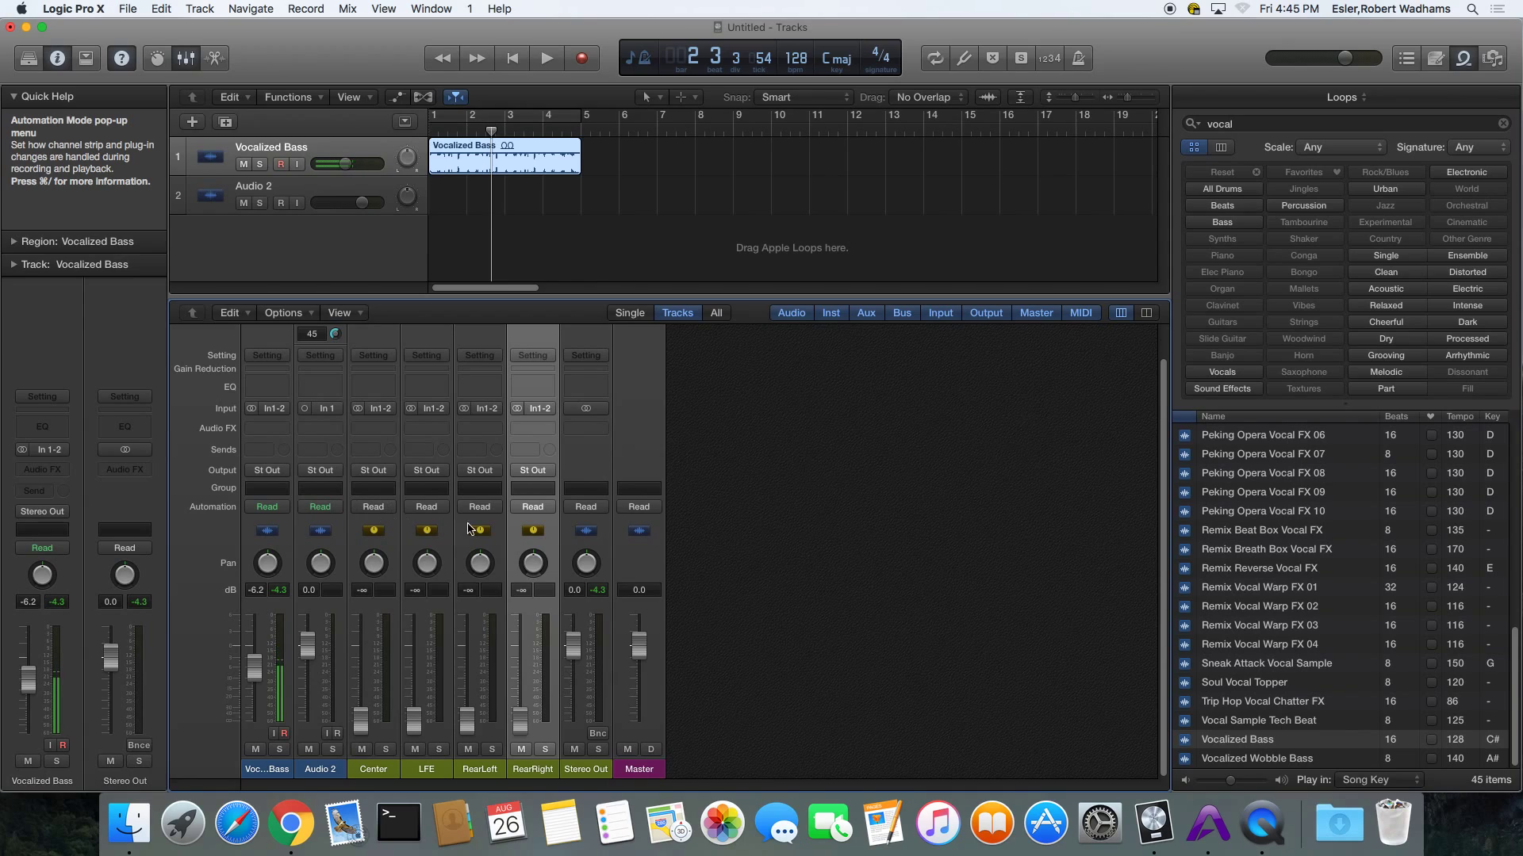
Set the RearLeft and RearRight outputs to Surround and move RearLeft's panner toward the rear left.
left_click(485, 472)
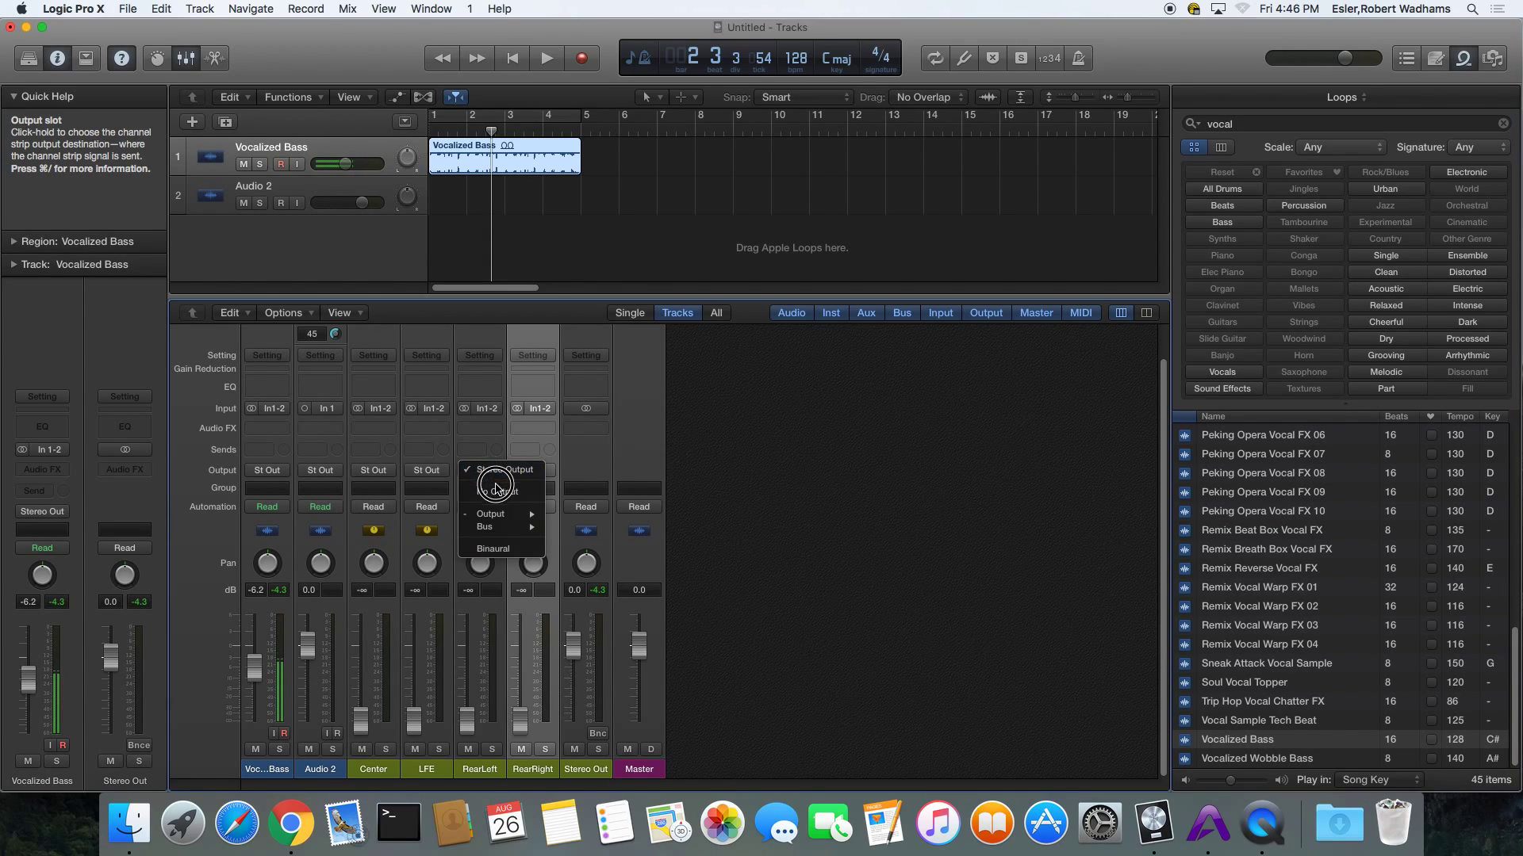
mouse_move(495, 514)
left_click(595, 565)
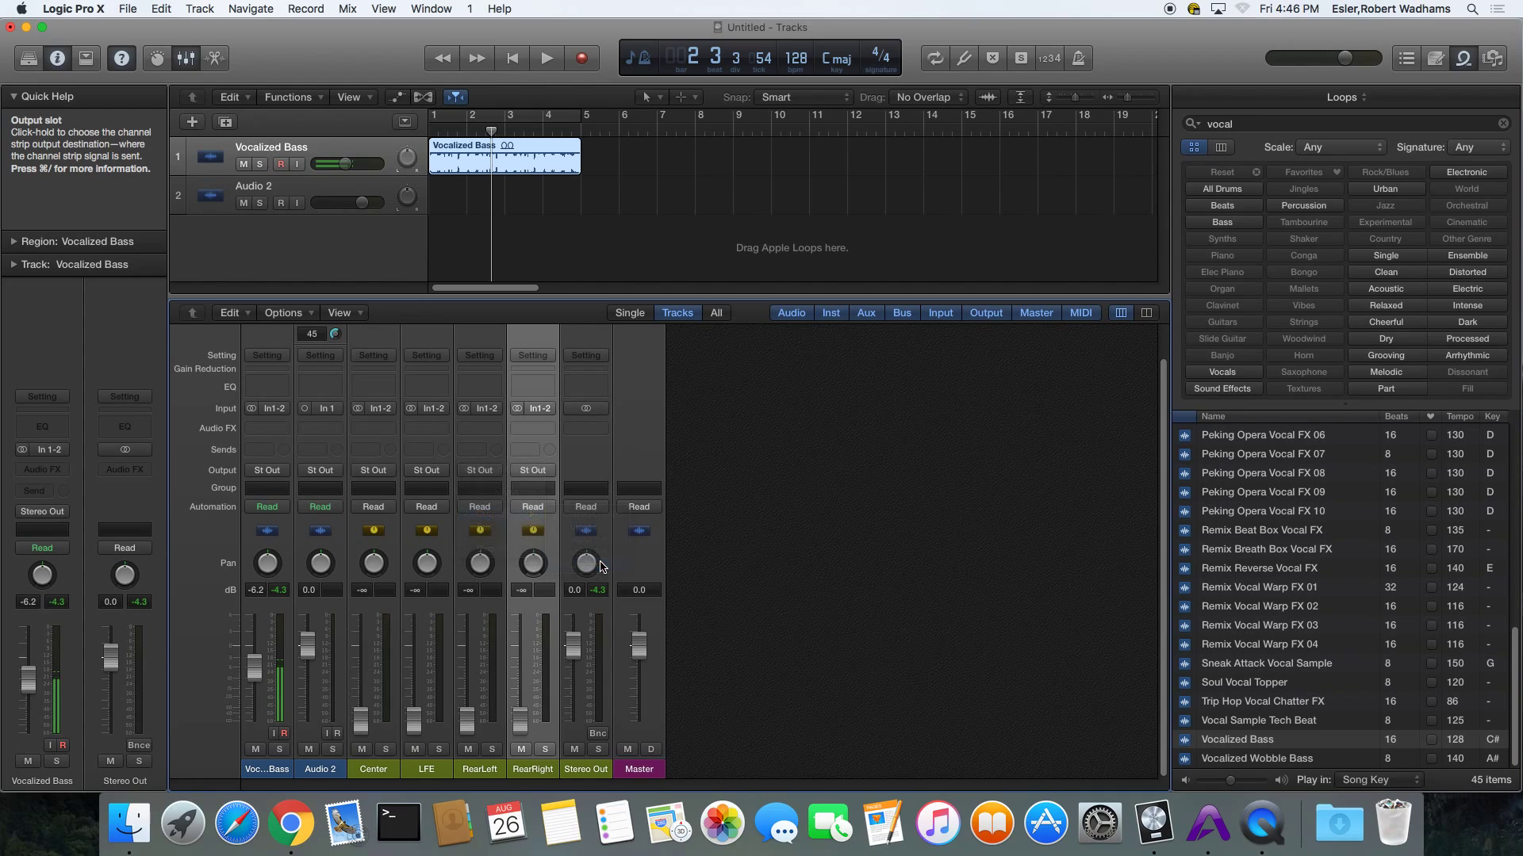
left_click(533, 470)
mouse_move(564, 514)
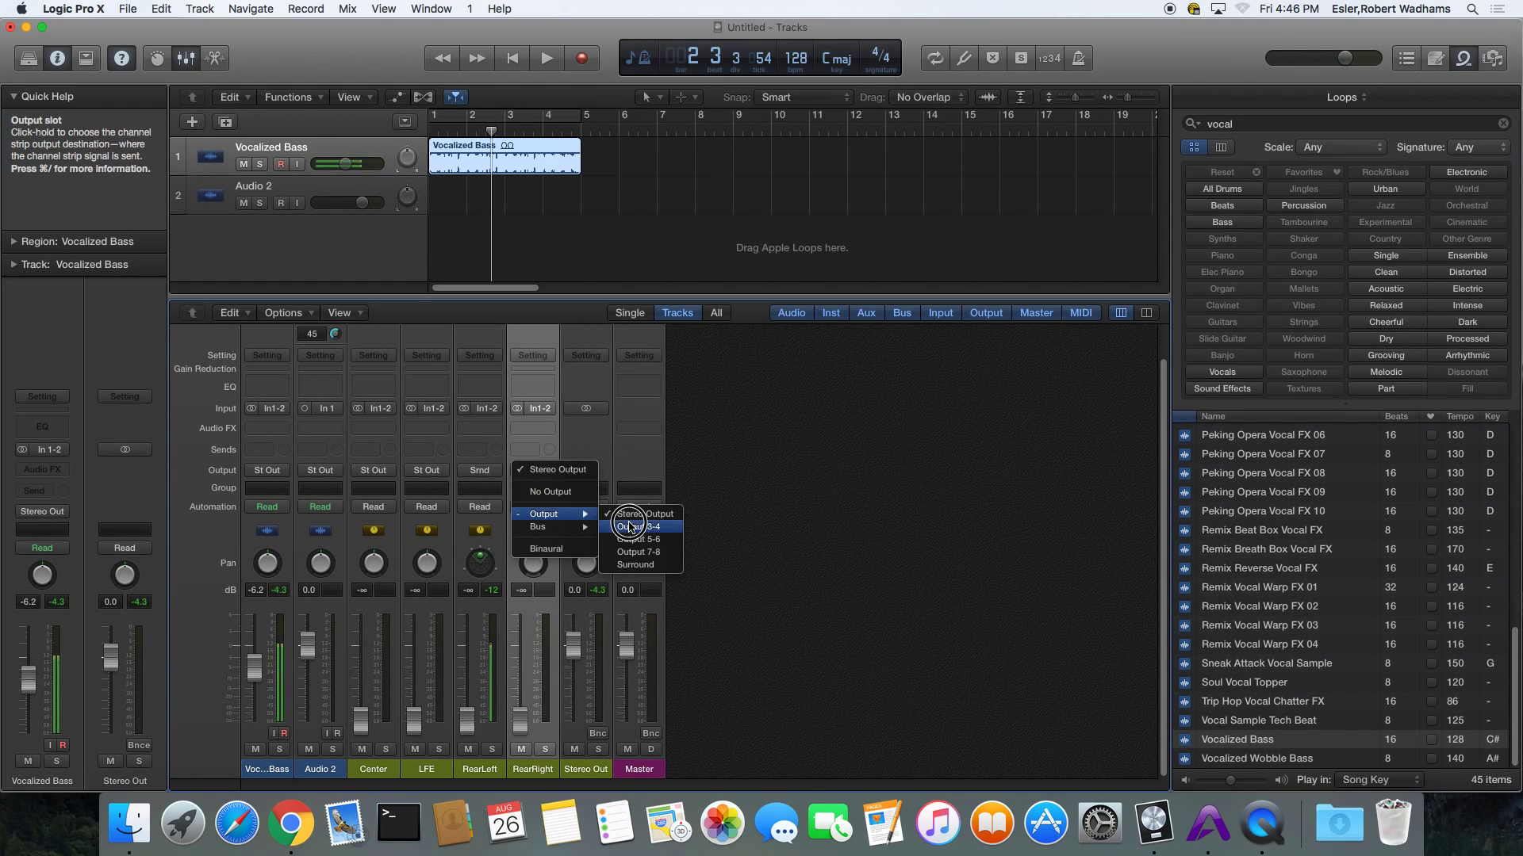
left_click(646, 563)
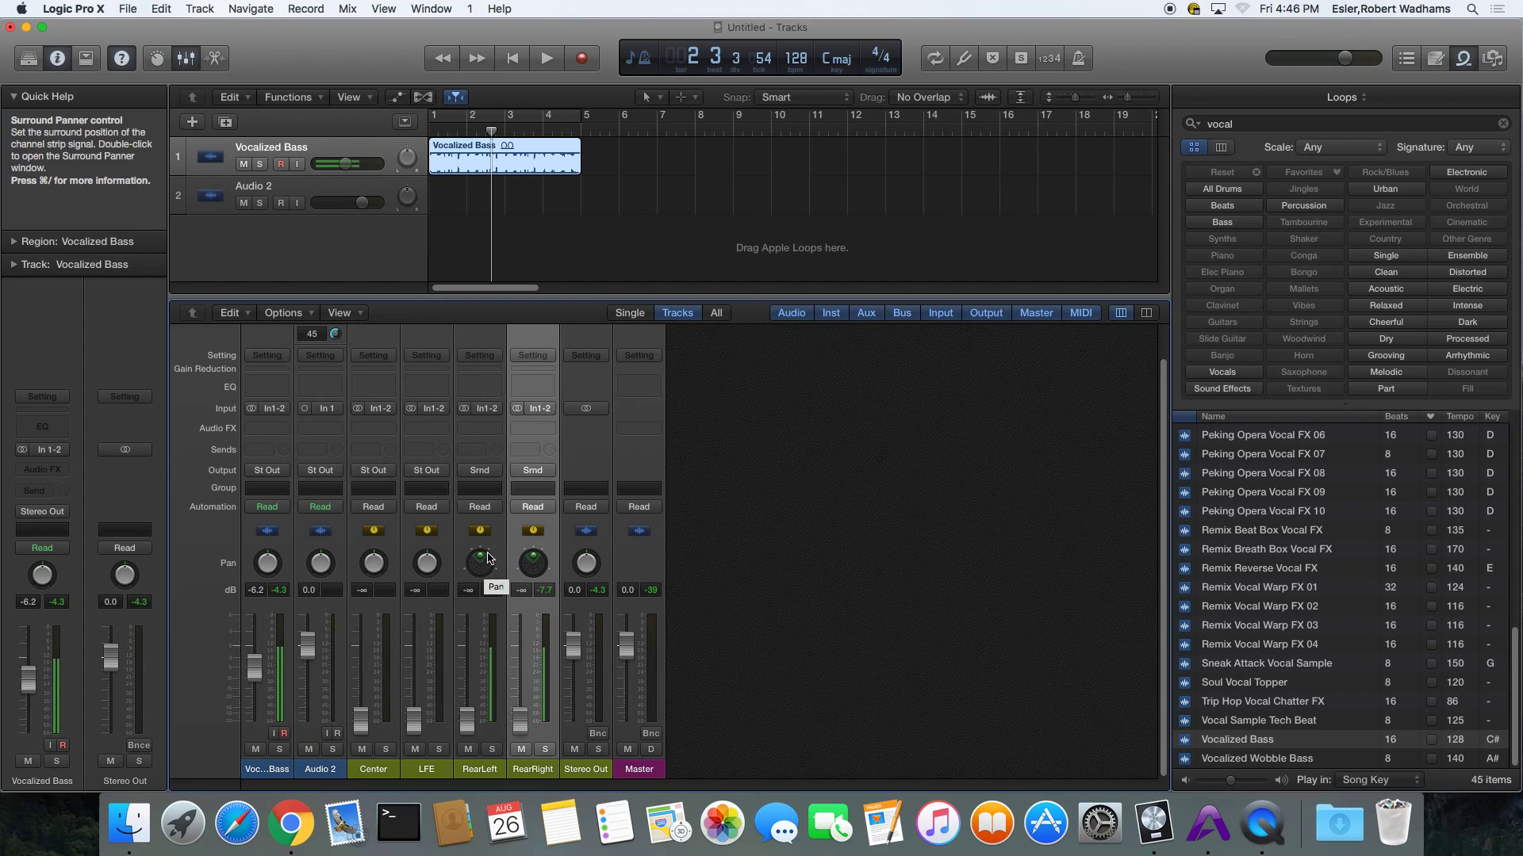
left_click_drag(480, 560, 553, 577)
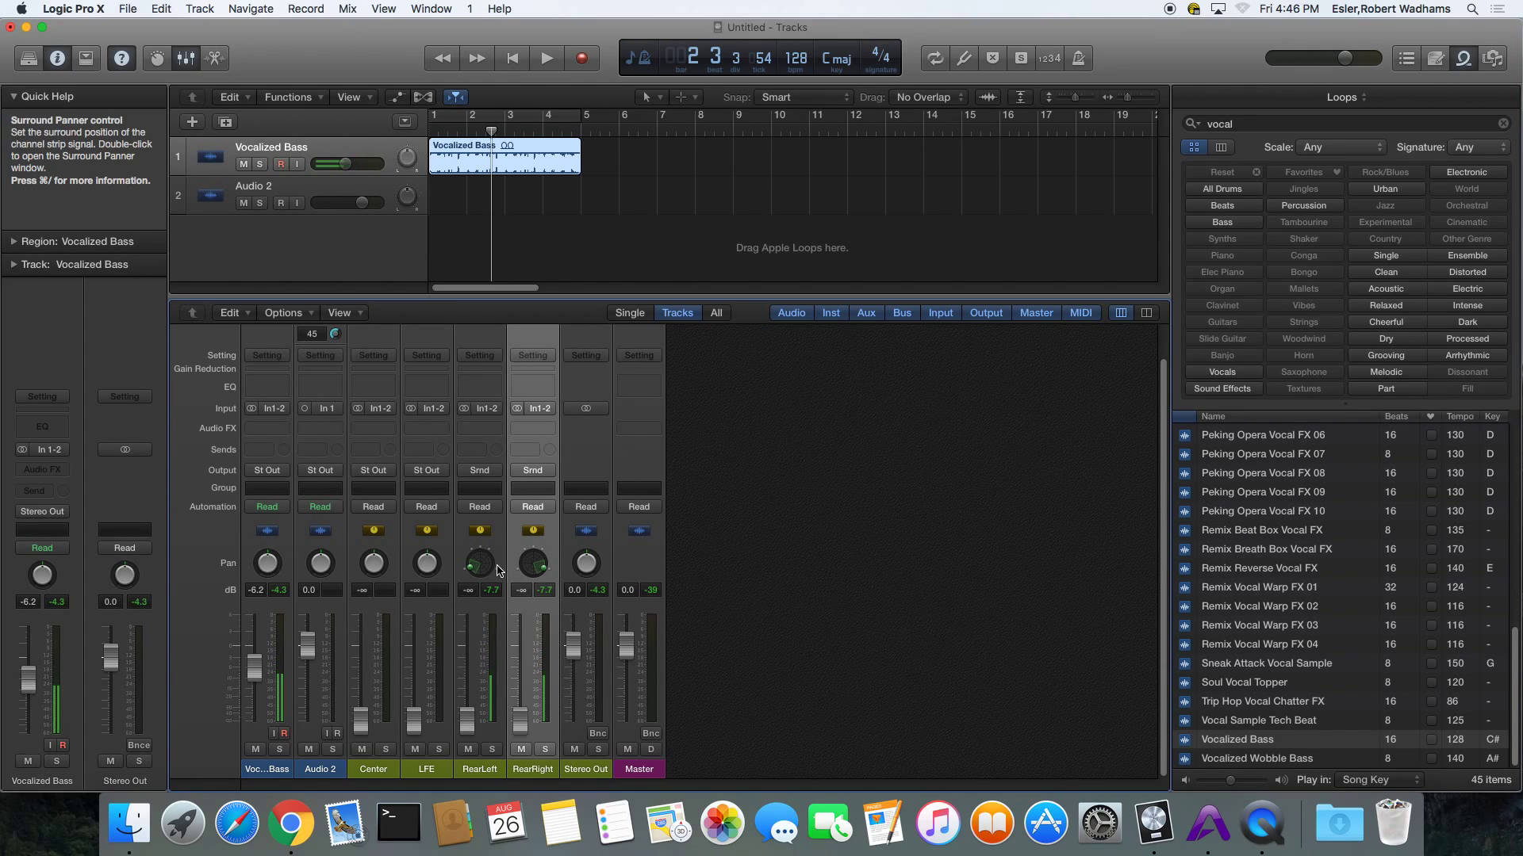
Make the LFE strip mono and send its output to mono Output 4.
left_click(411, 408)
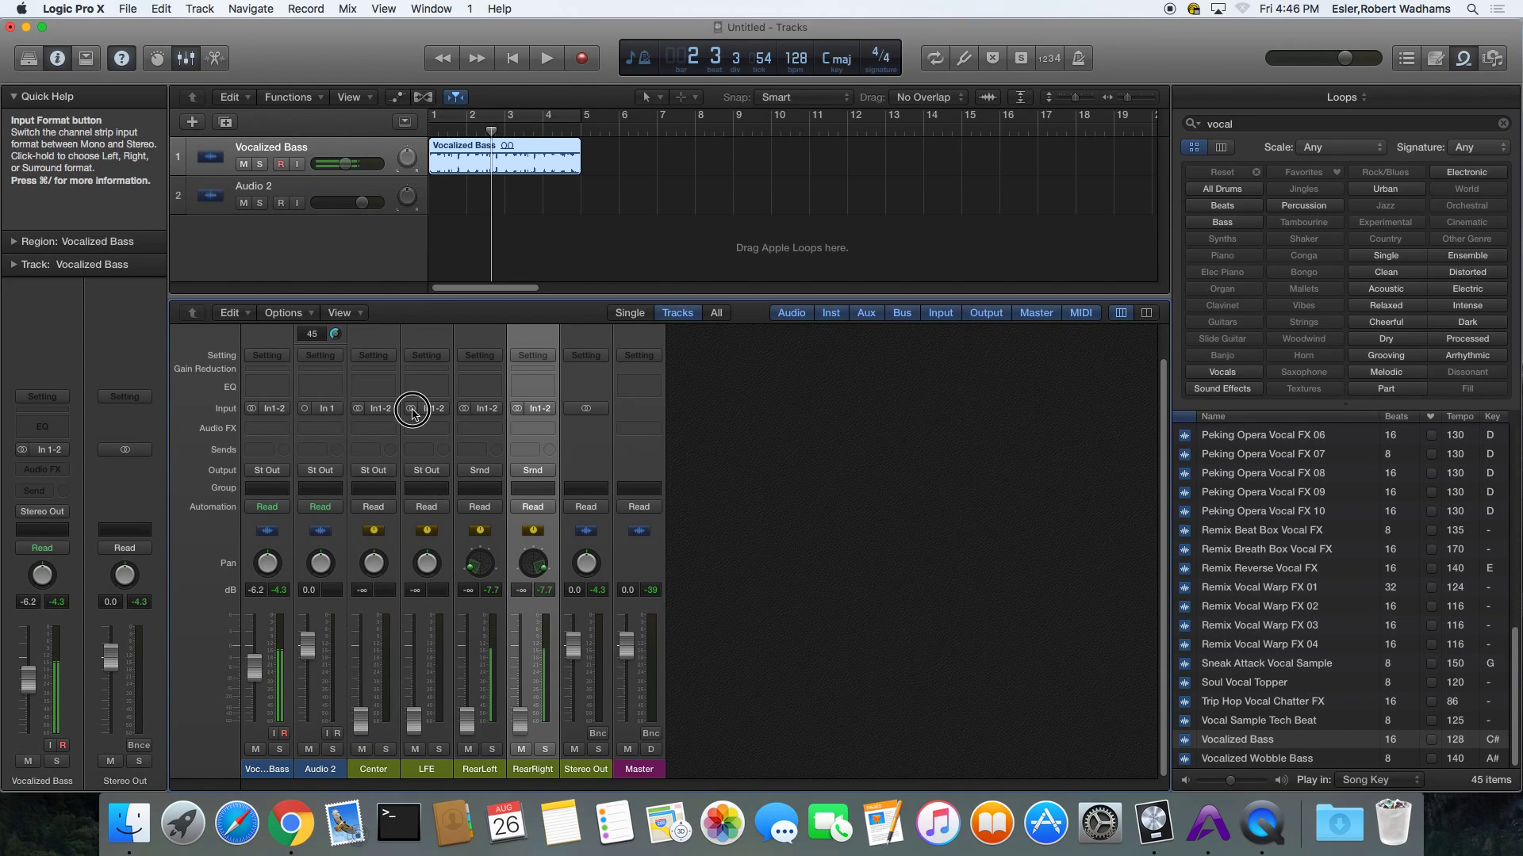
left_click(427, 470)
left_click(442, 514)
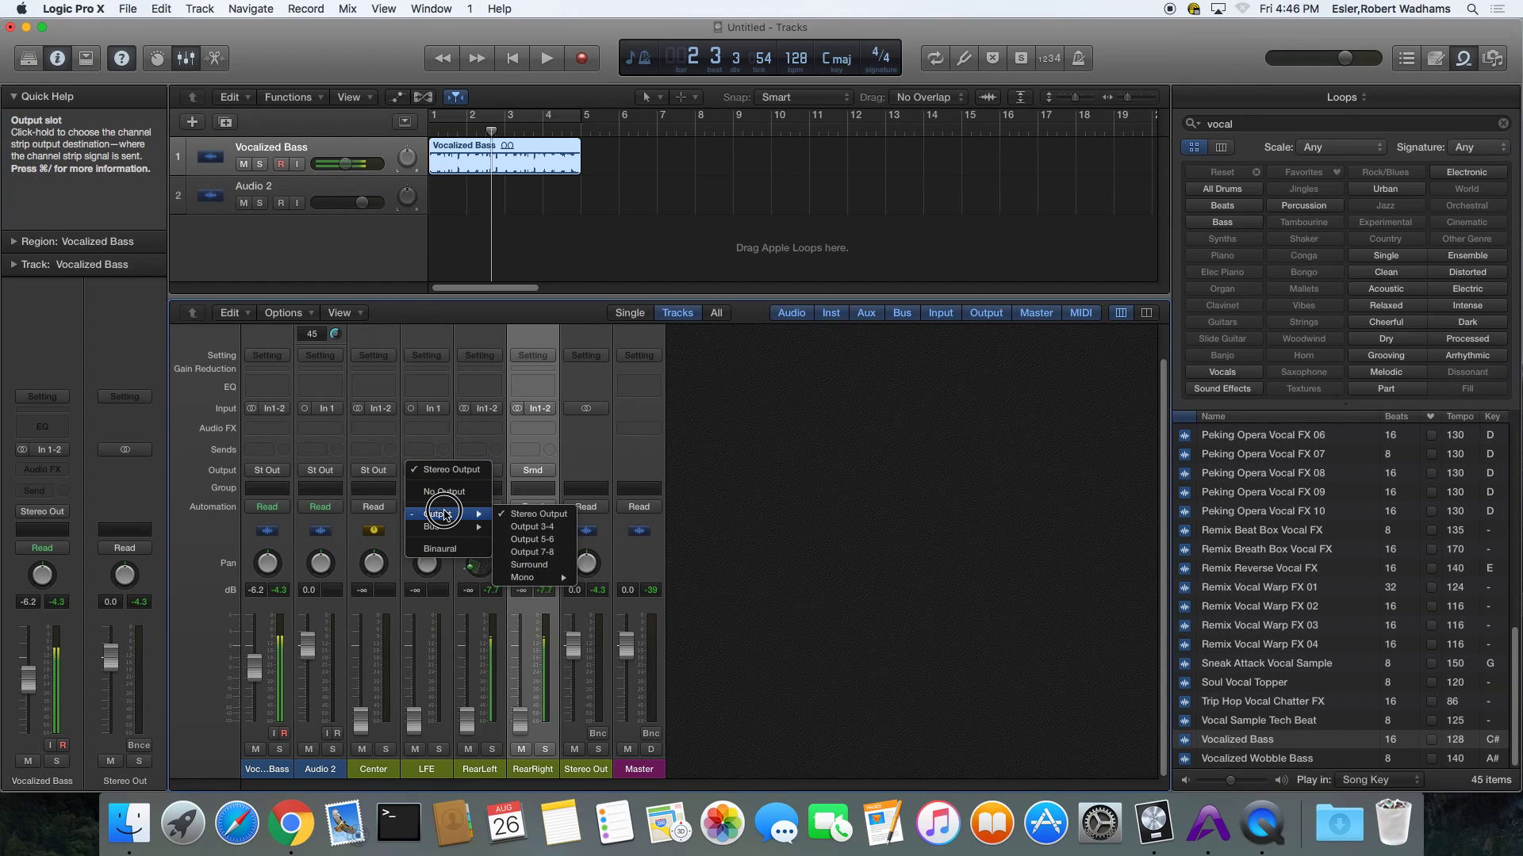
mouse_move(539, 577)
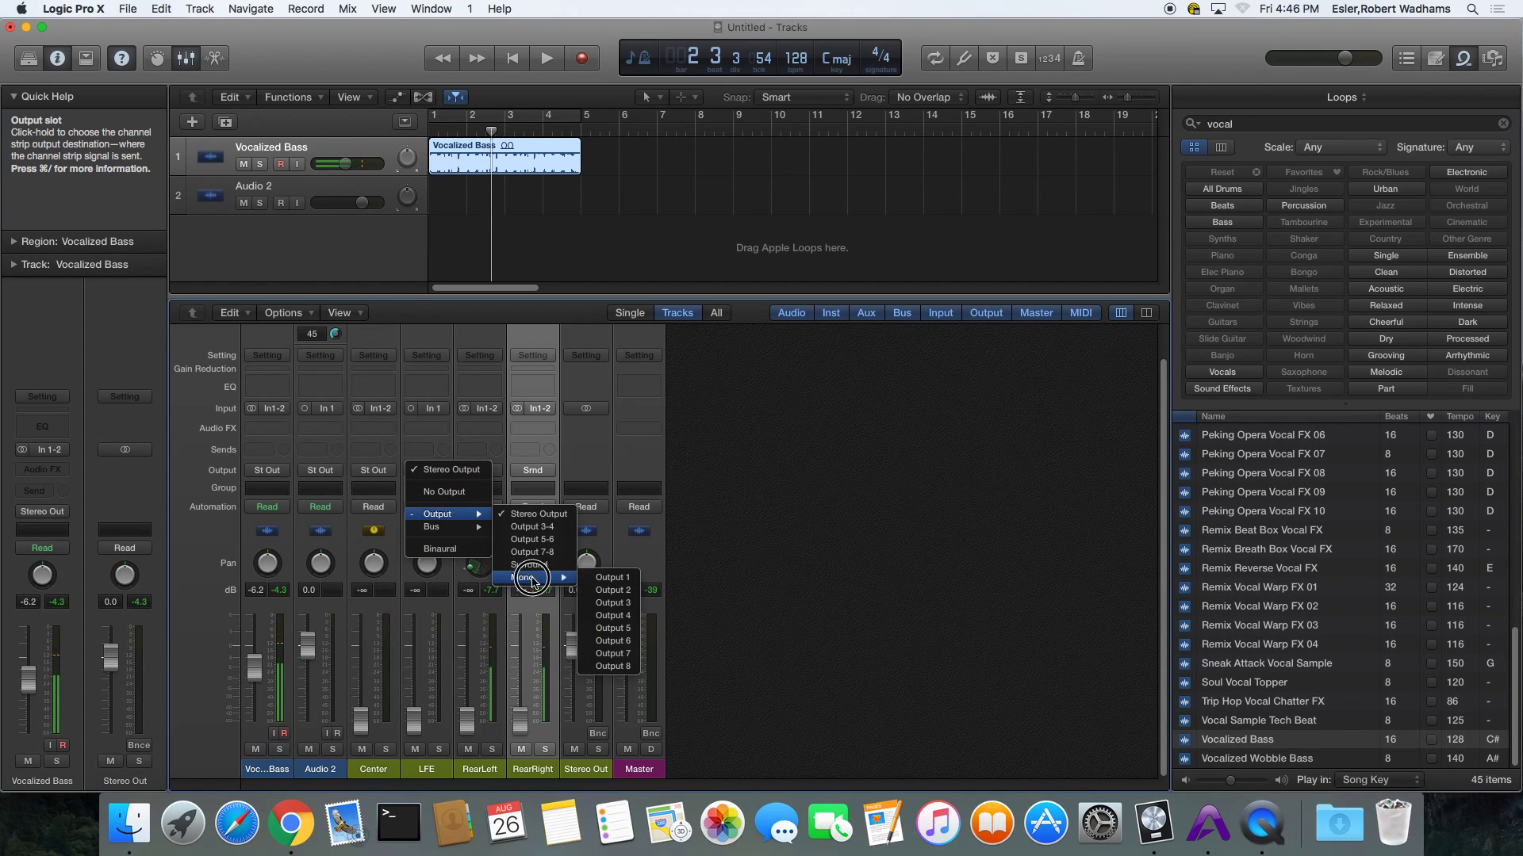
left_click(610, 615)
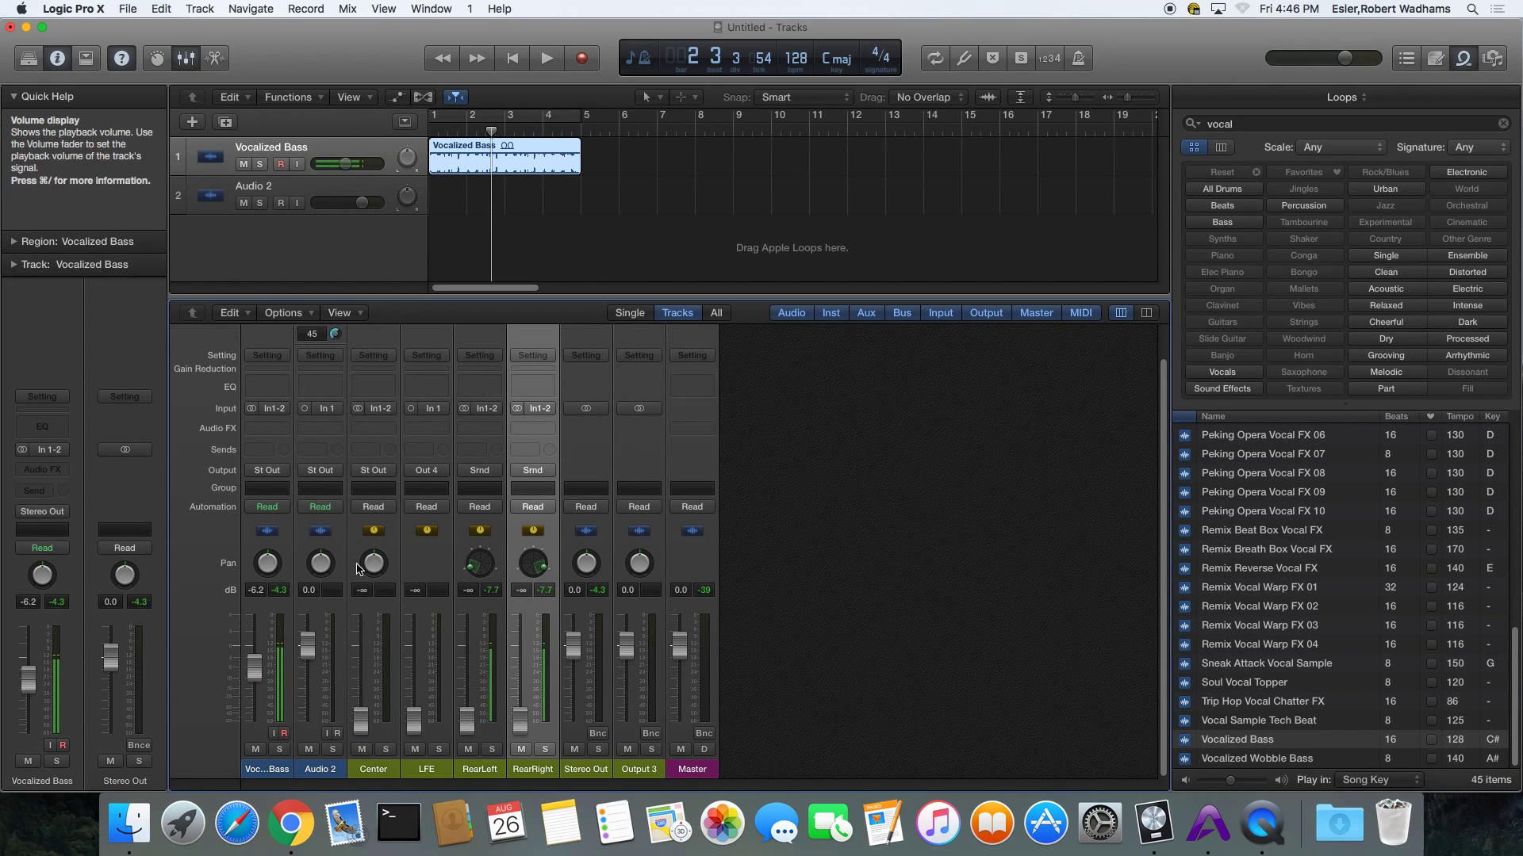
Make the Center strip mono, route it to Surround, and adjust its surround position.
left_click(357, 409)
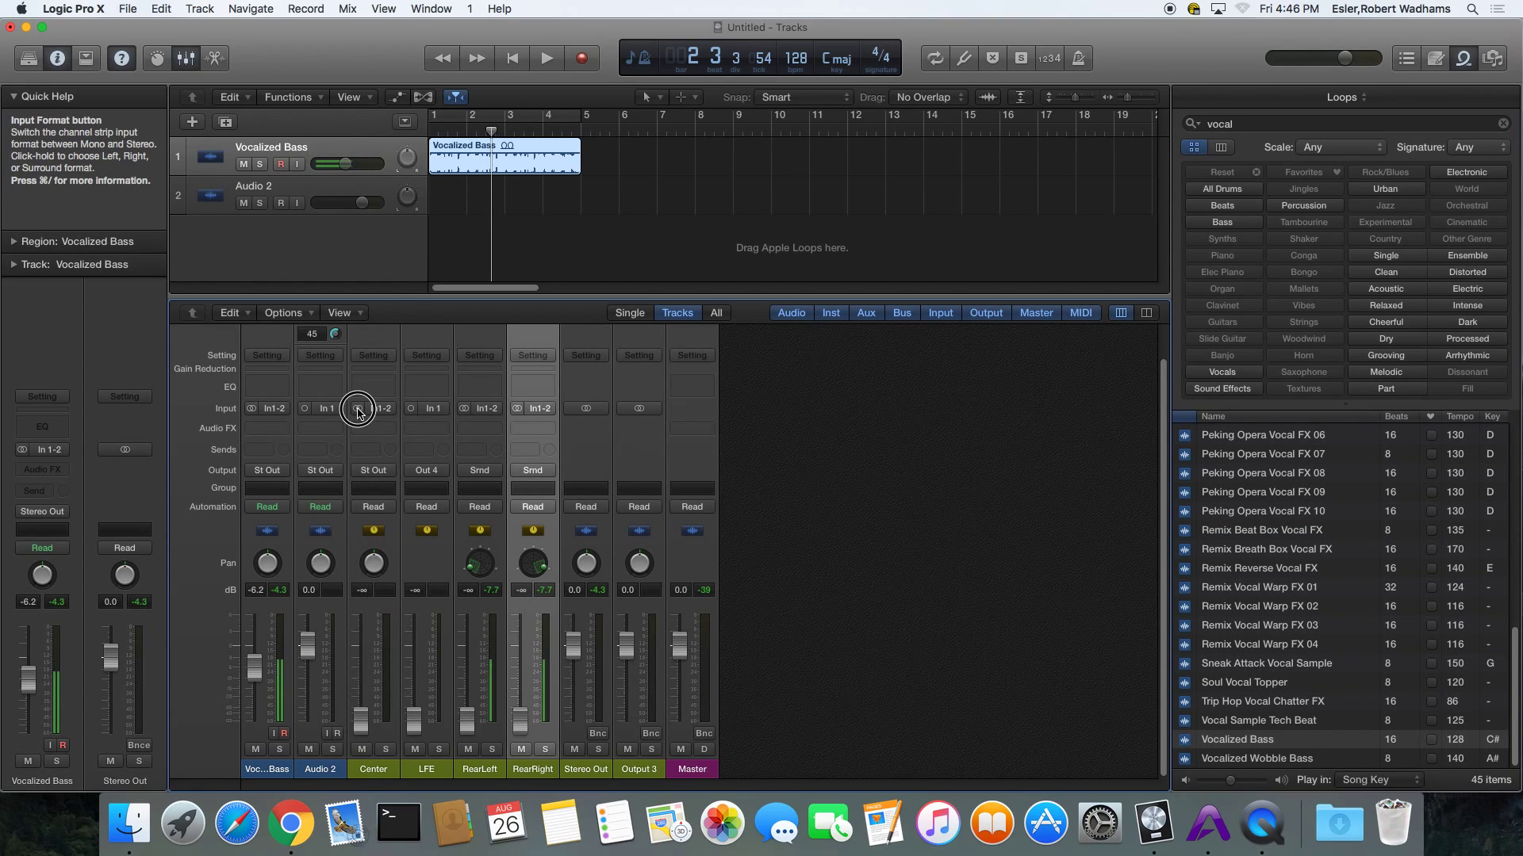
left_click(382, 476)
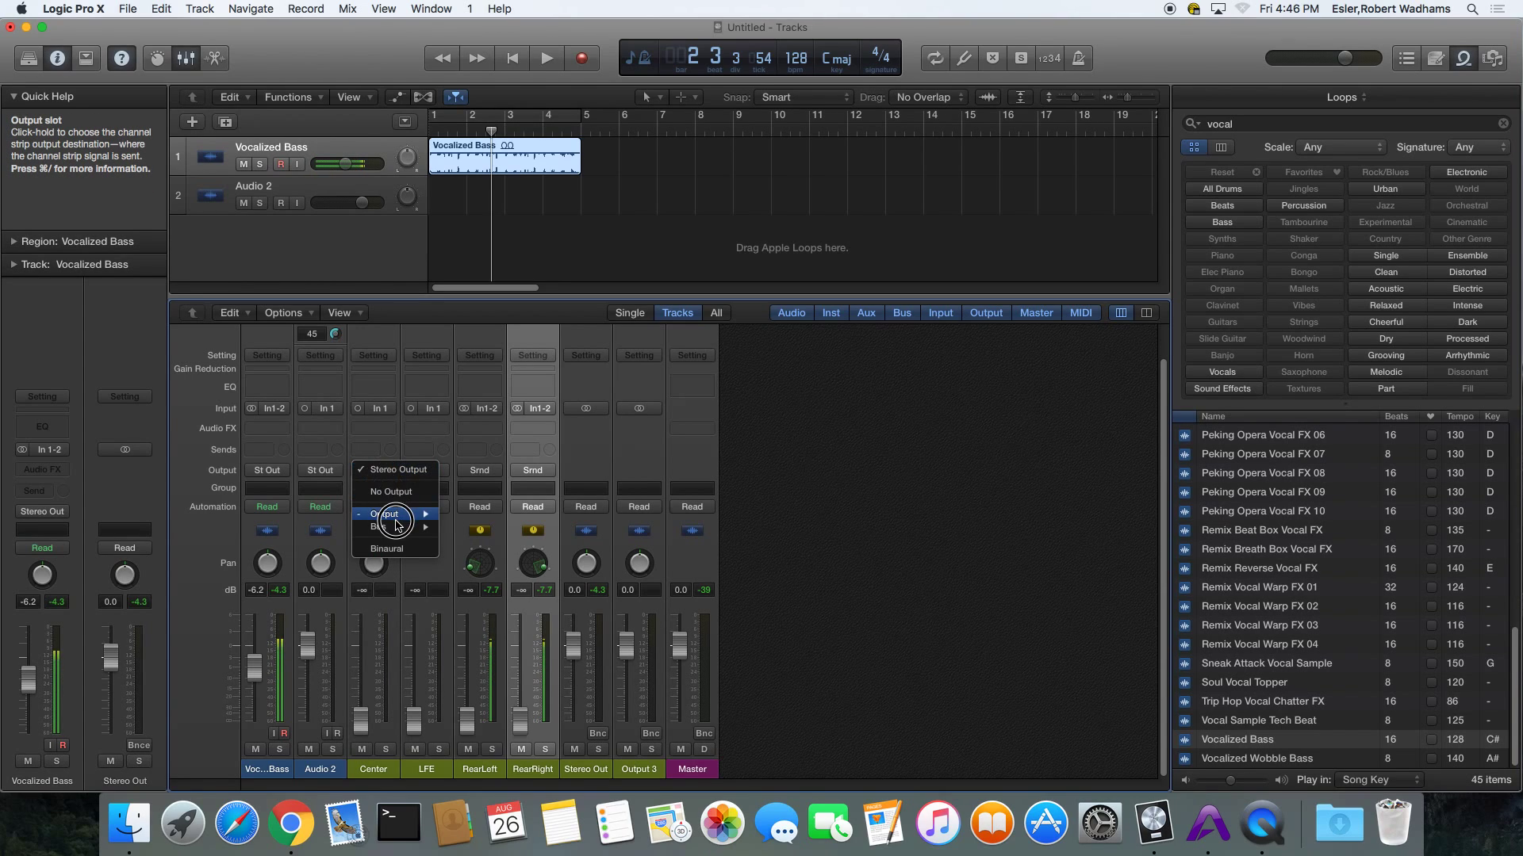
mouse_move(428, 514)
left_click(484, 565)
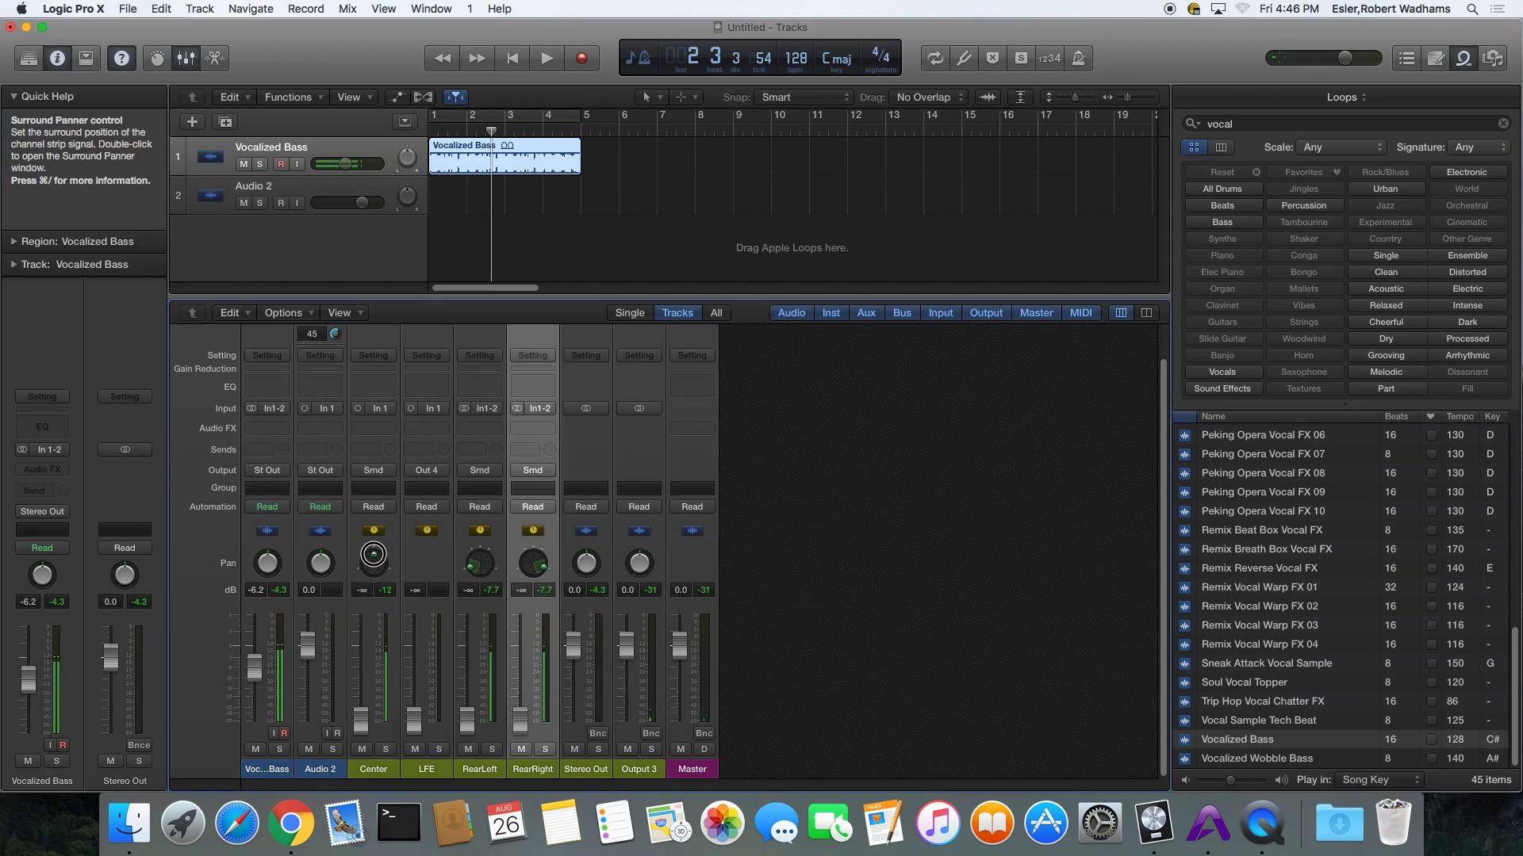
left_click_drag(374, 552, 375, 552)
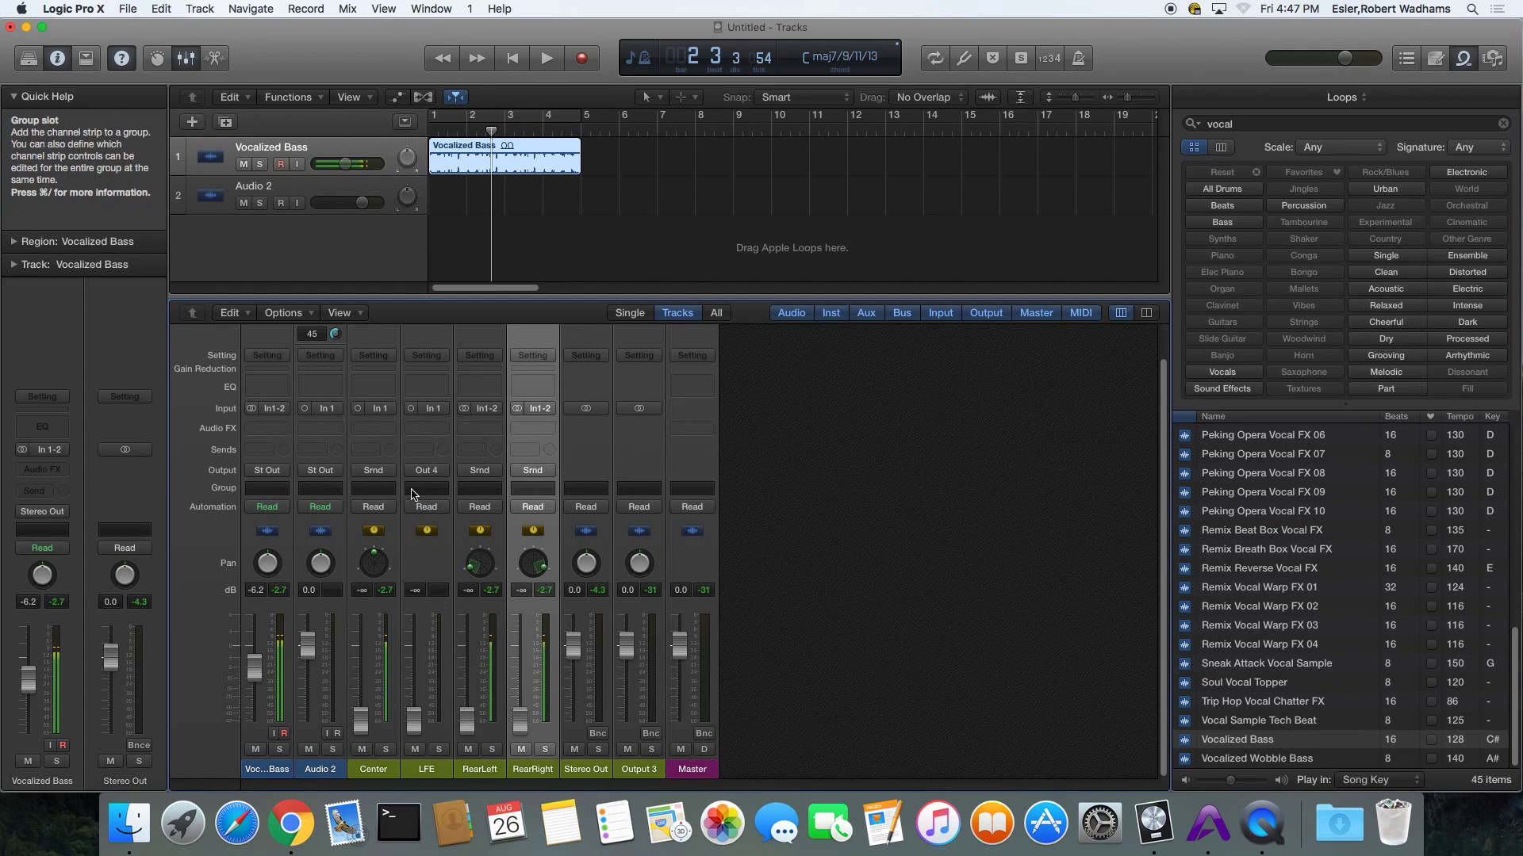
Set the Center strip's input to Bus 1 and the LFE strip's input to Bus 2.
left_click(379, 408)
mouse_move(405, 458)
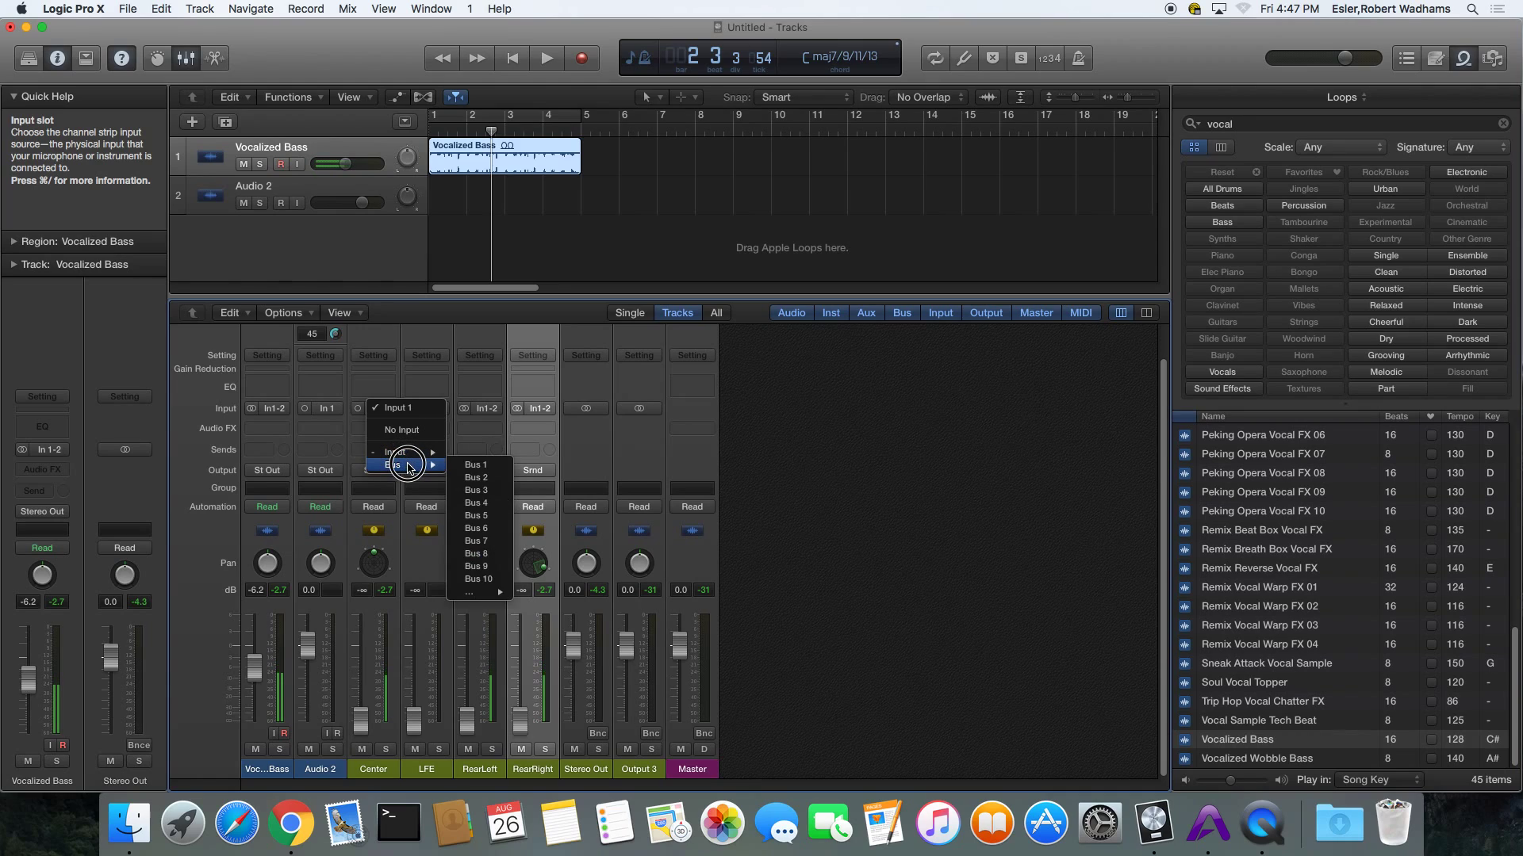
left_click(473, 469)
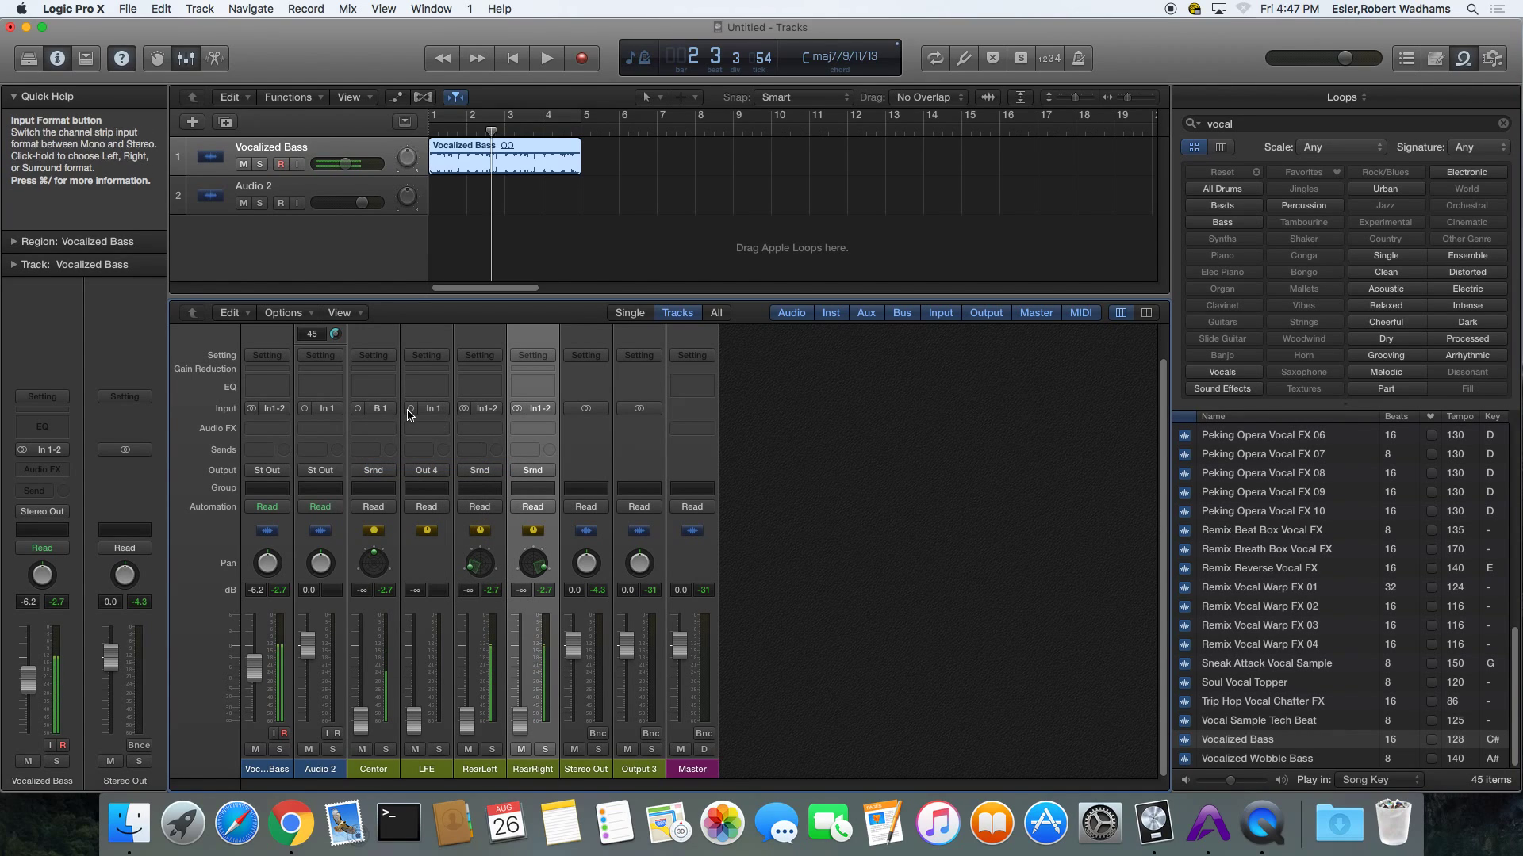
left_click(433, 408)
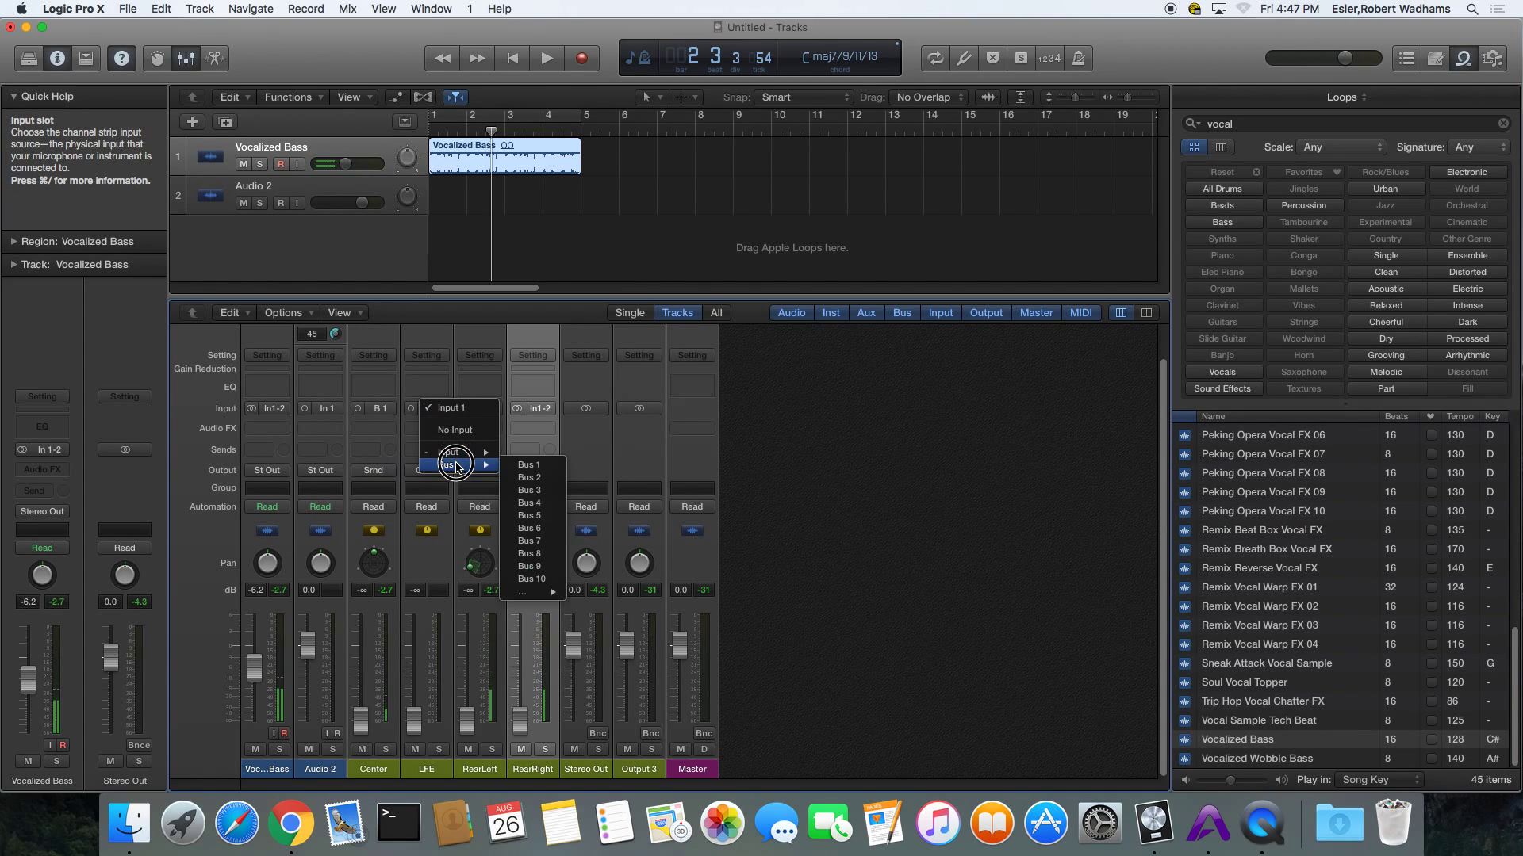
mouse_move(448, 465)
left_click(525, 479)
Set the RearLeft strip's input to Bus 3 and the RearRight strip's input to Bus 4.
left_click(485, 409)
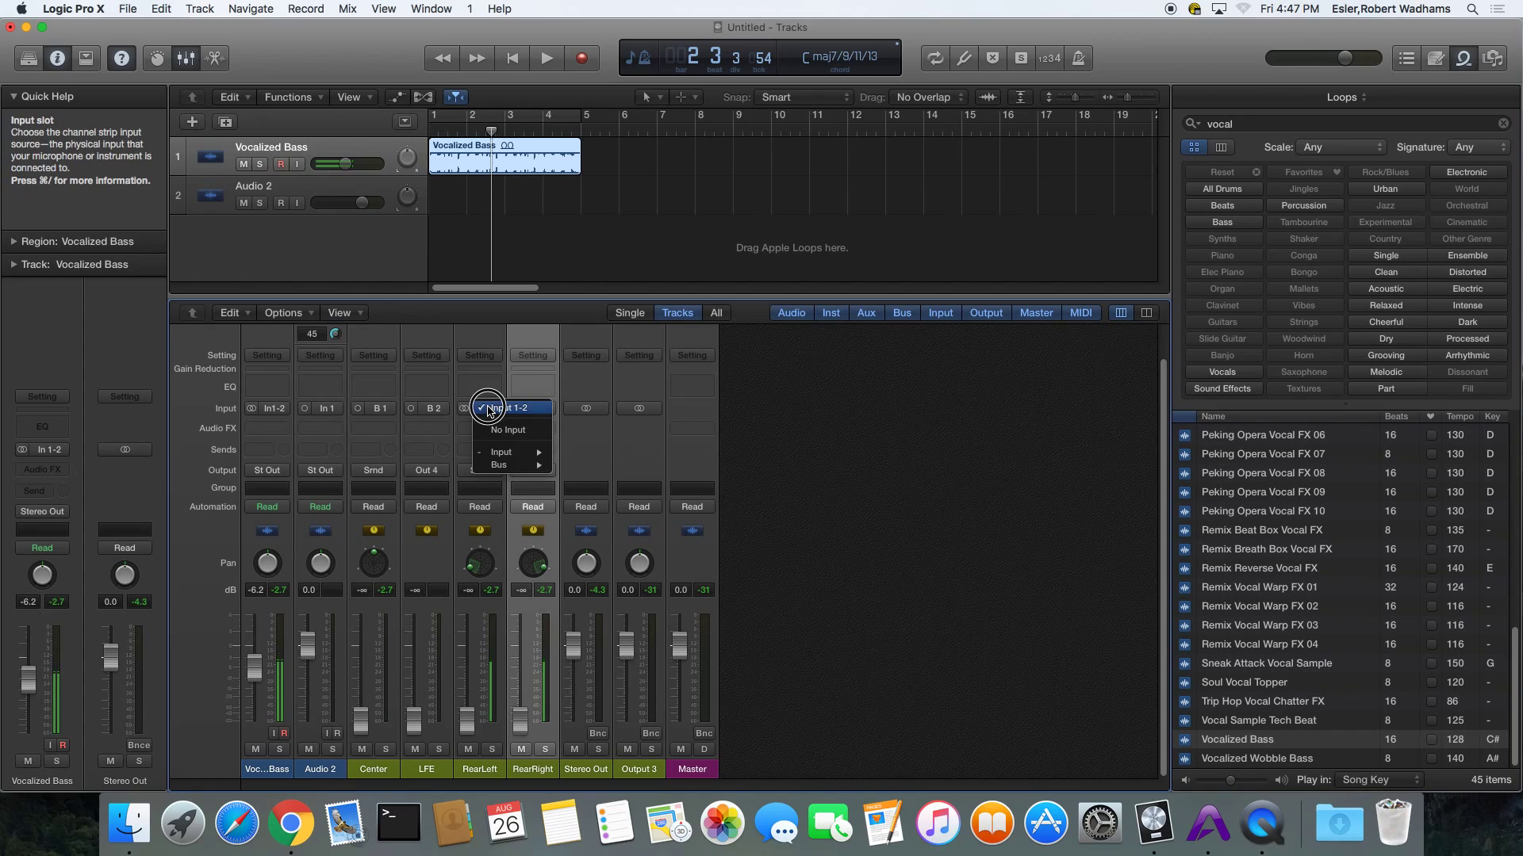
mouse_move(511, 465)
left_click(580, 491)
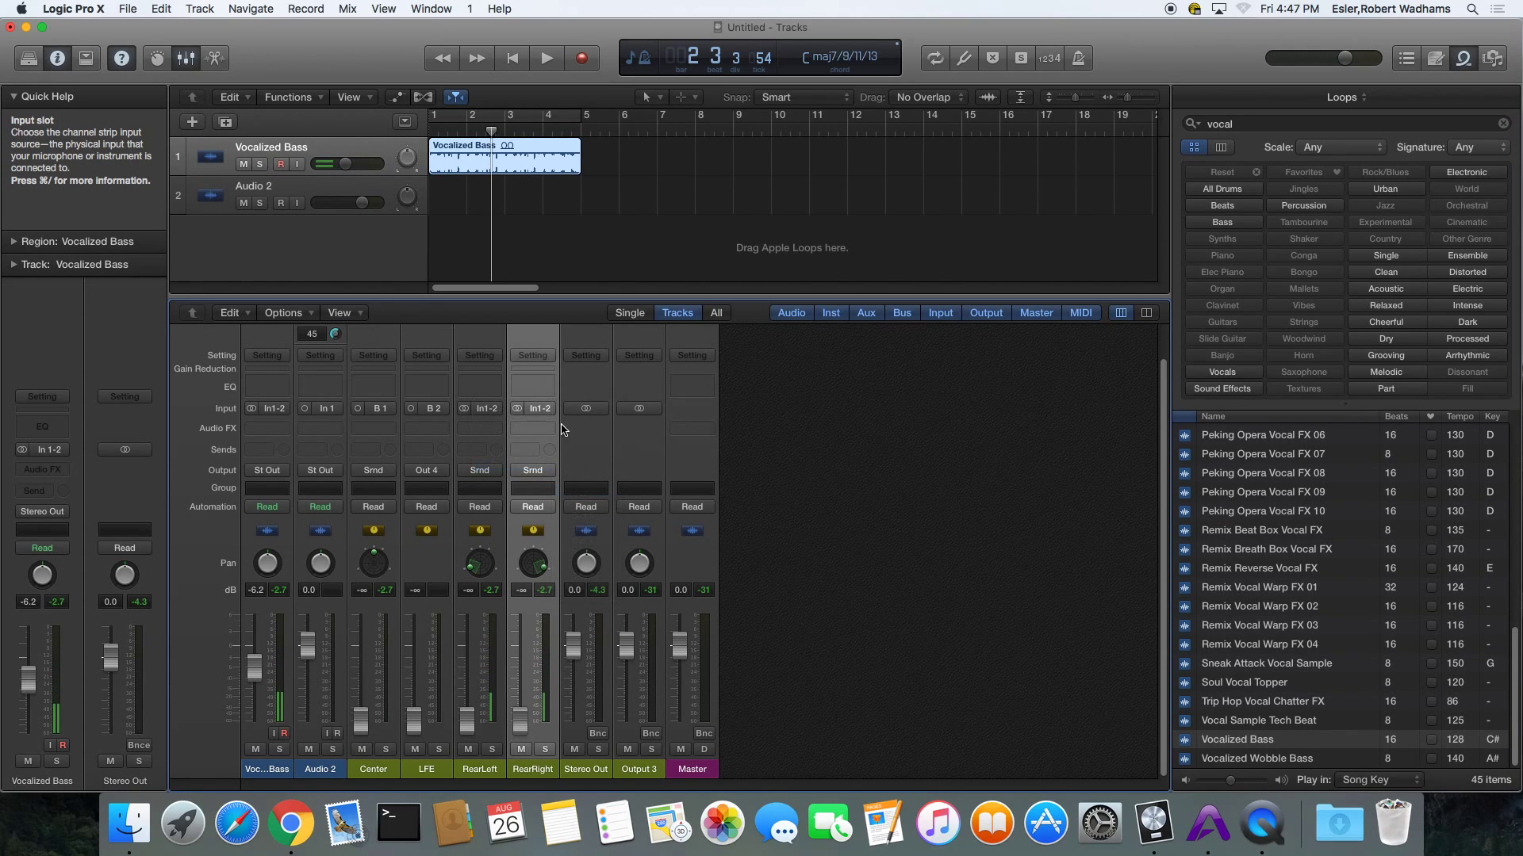
left_click(533, 409)
left_click(568, 454)
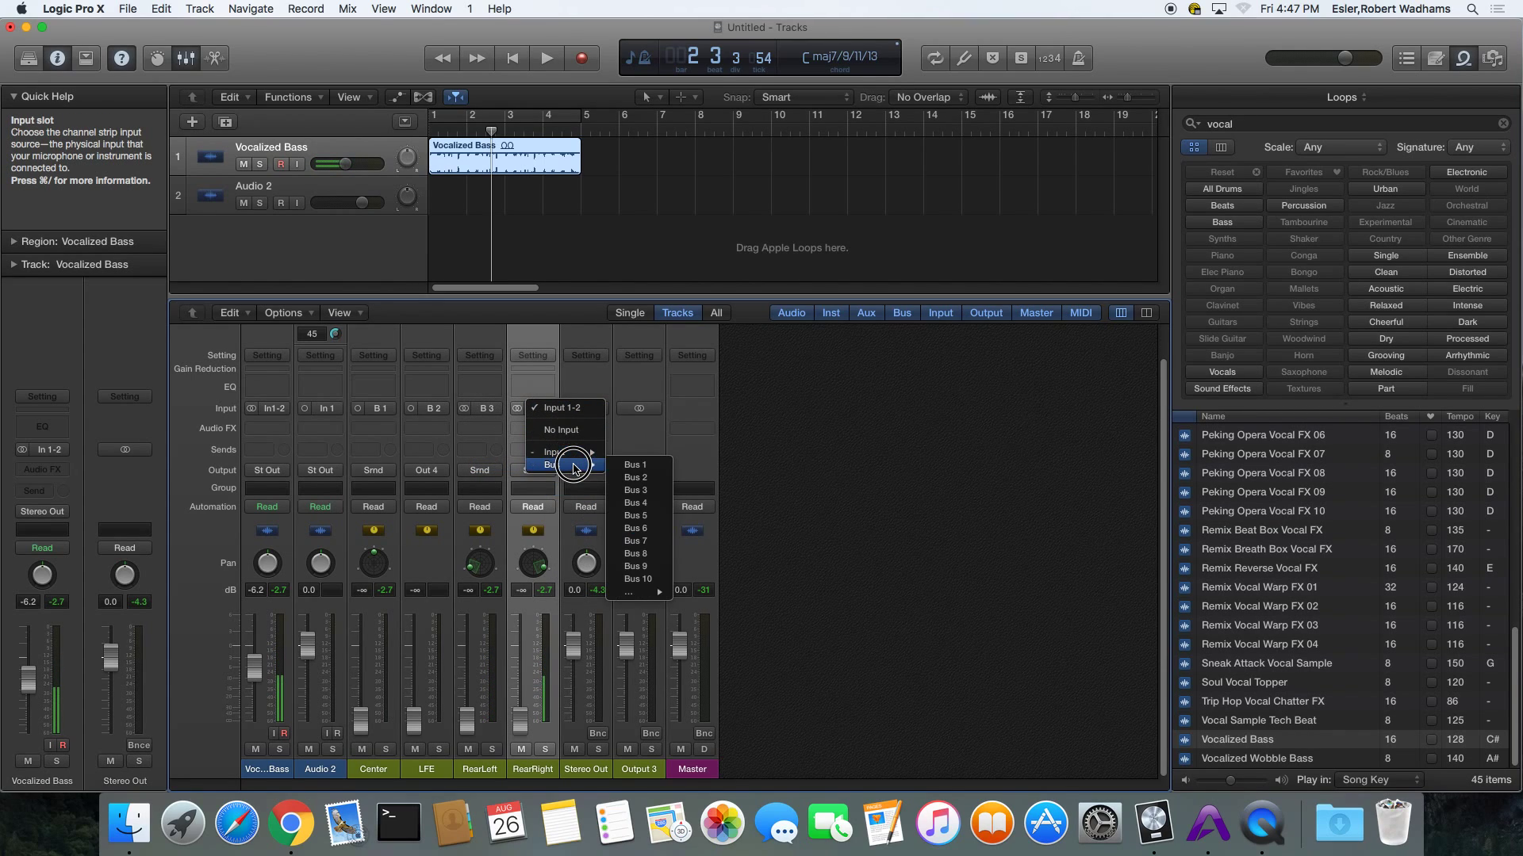
left_click(640, 509)
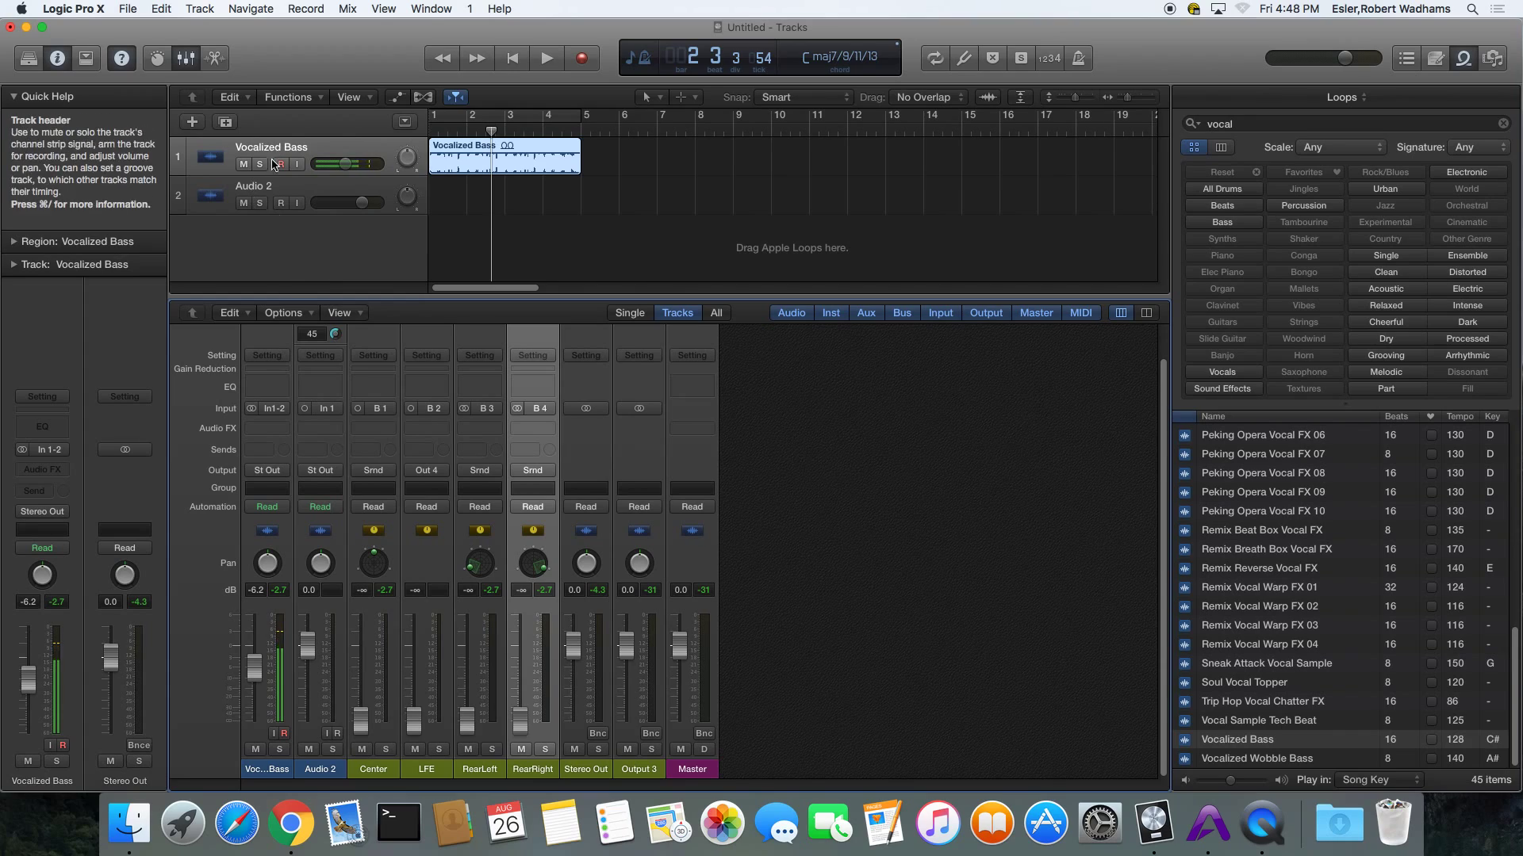
Add a Bus 1 (Center) send on Vocalized Bass at about -7.6 and play from the start.
left_click(256, 450)
mouse_move(288, 523)
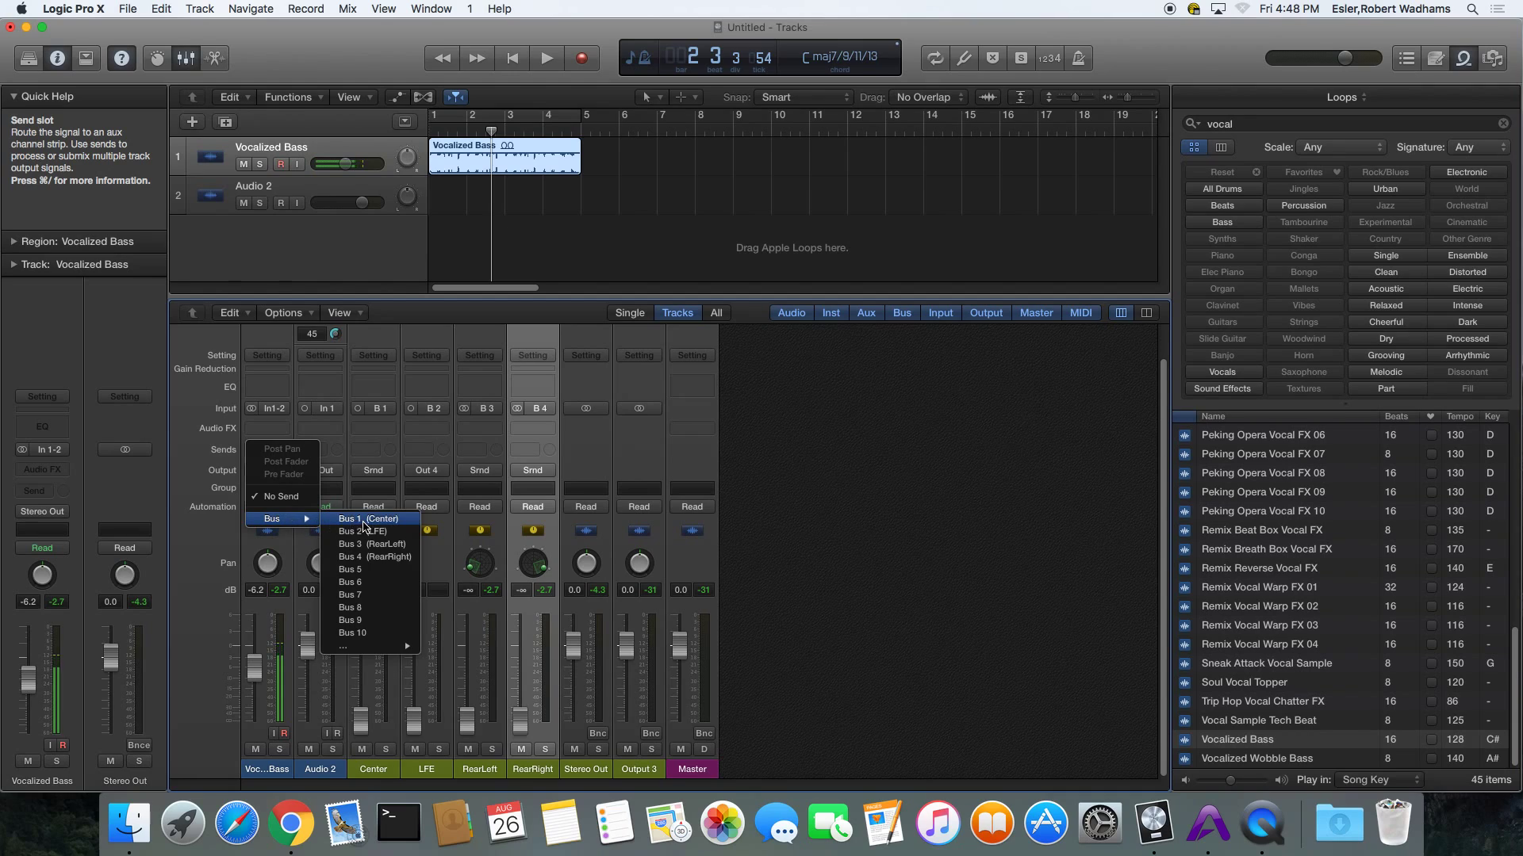
left_click(386, 526)
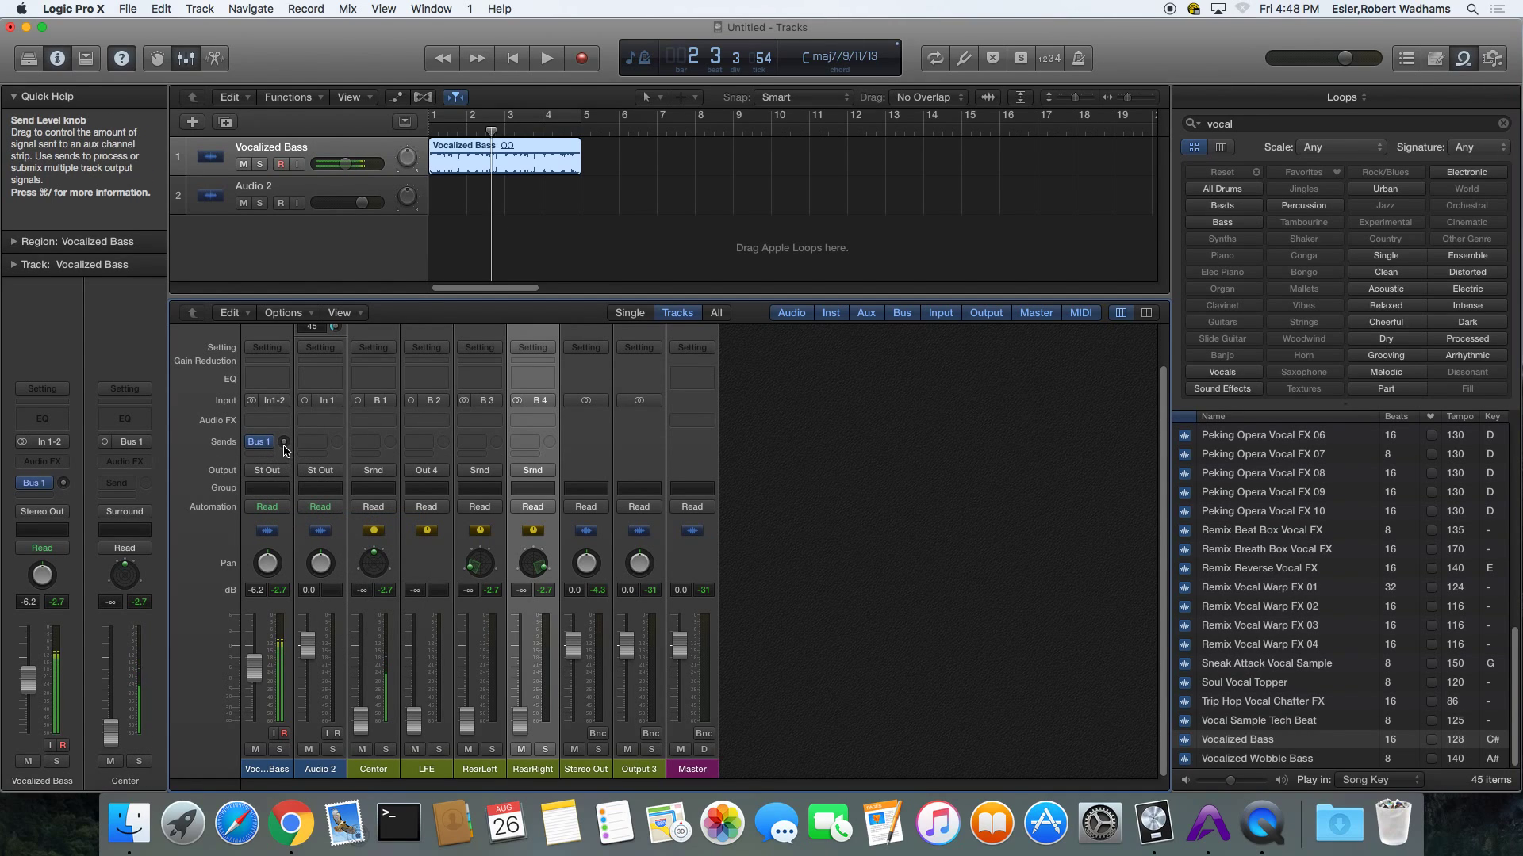
left_click_drag(281, 426, 302, 370)
key("Return")
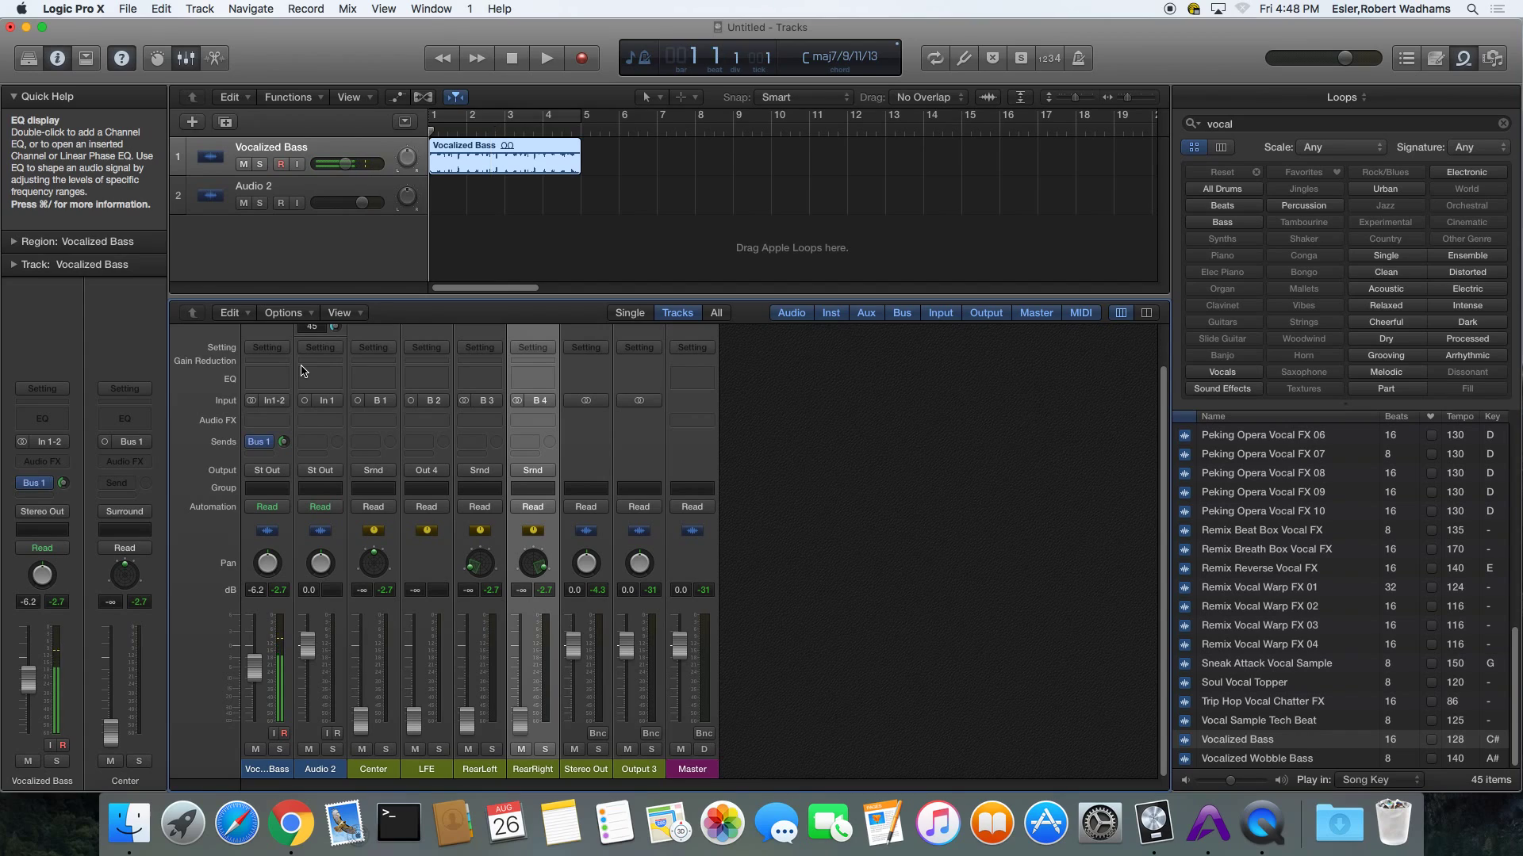
key("space")
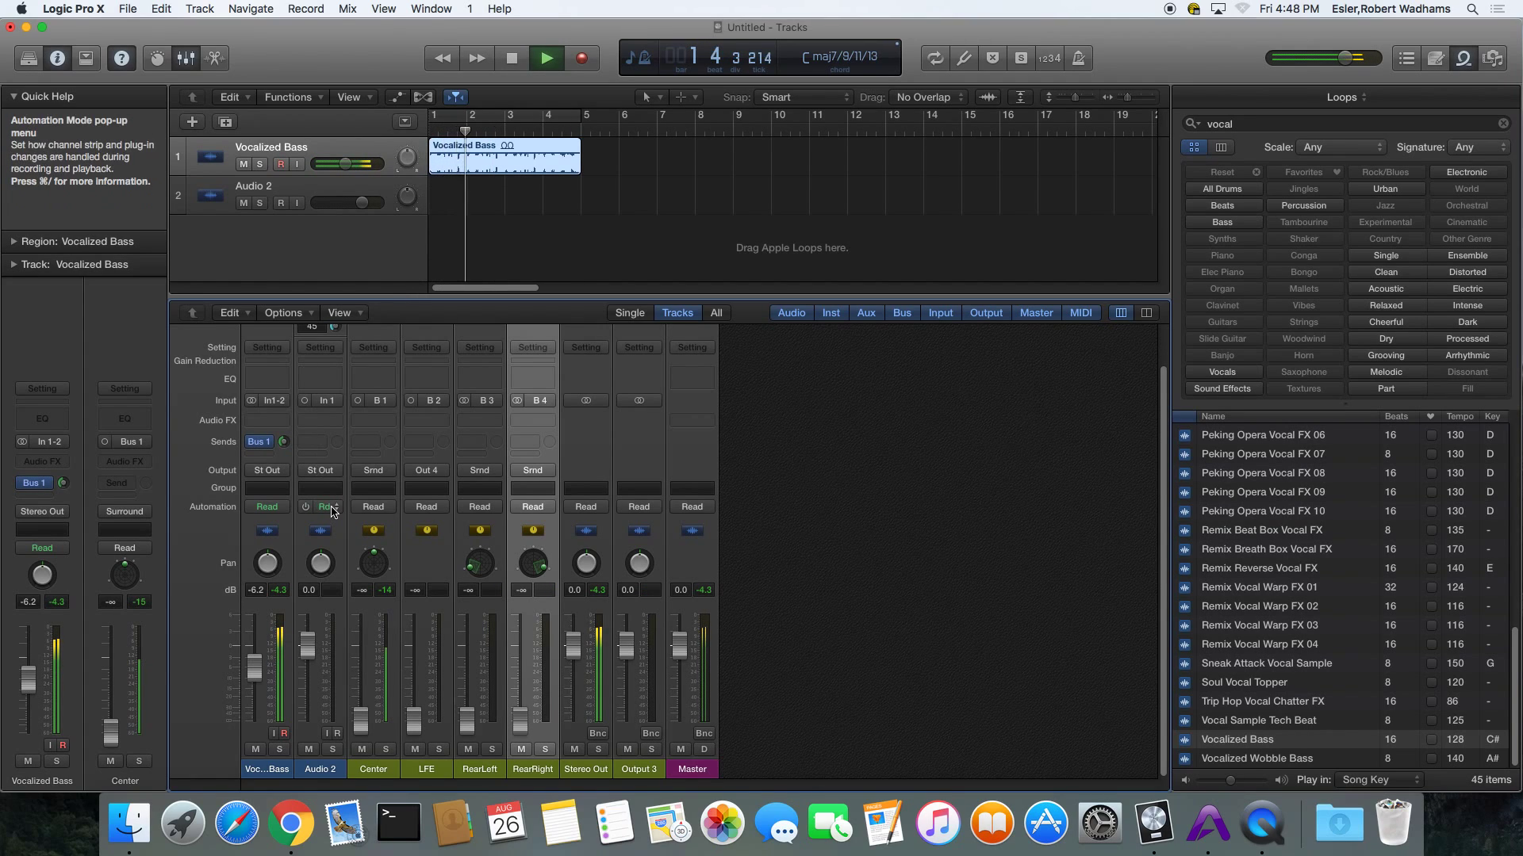
Set the Center, LFE, RearLeft and RearRight faders to 0 dB, then loop bars 1–5 and play.
left_click(369, 718, "alt")
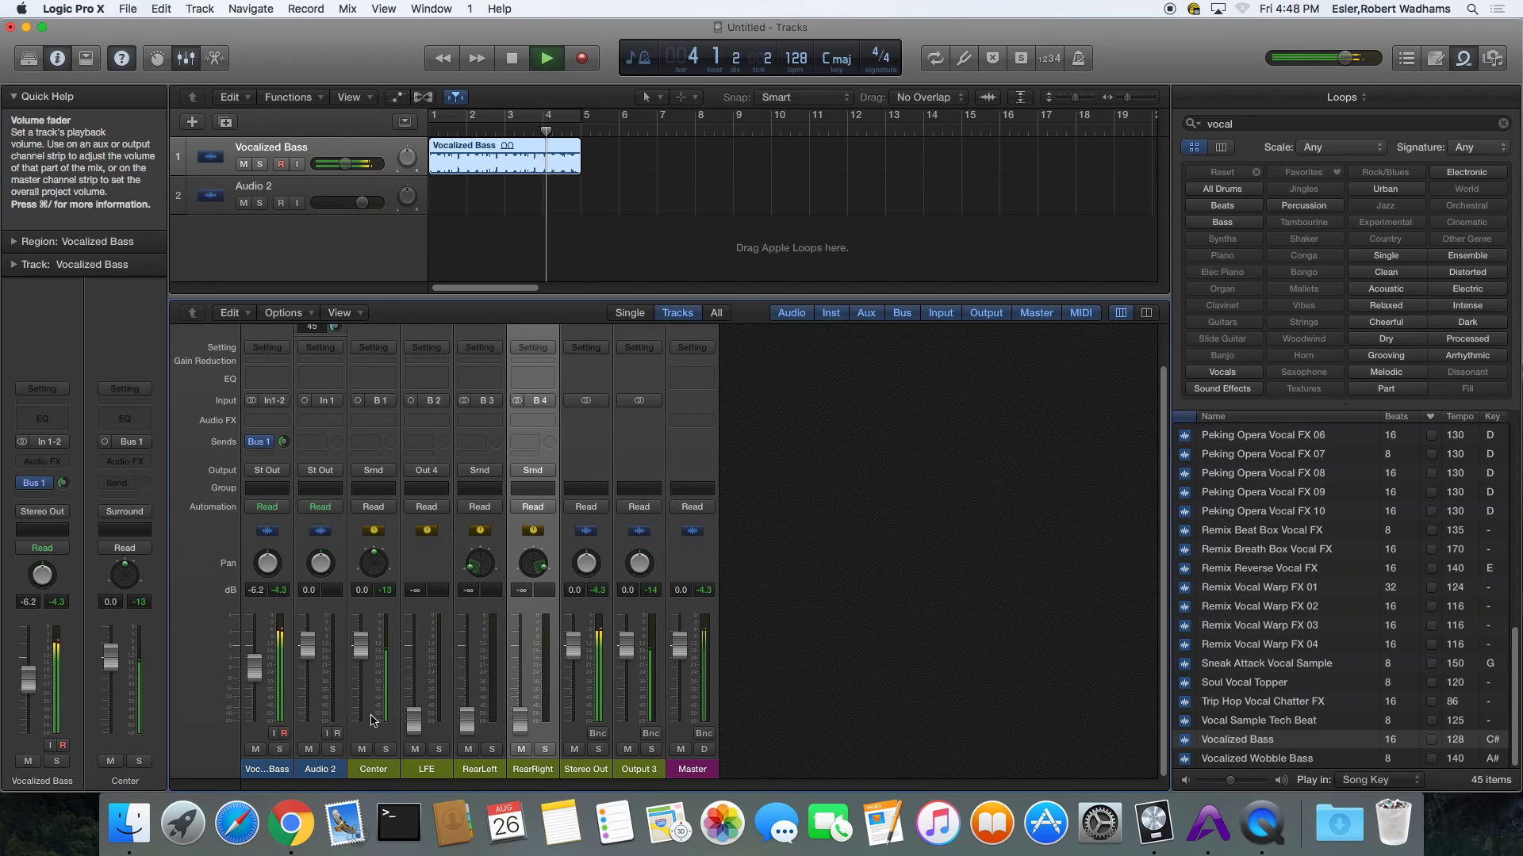
left_click(413, 720, "alt")
left_click(467, 722, "alt")
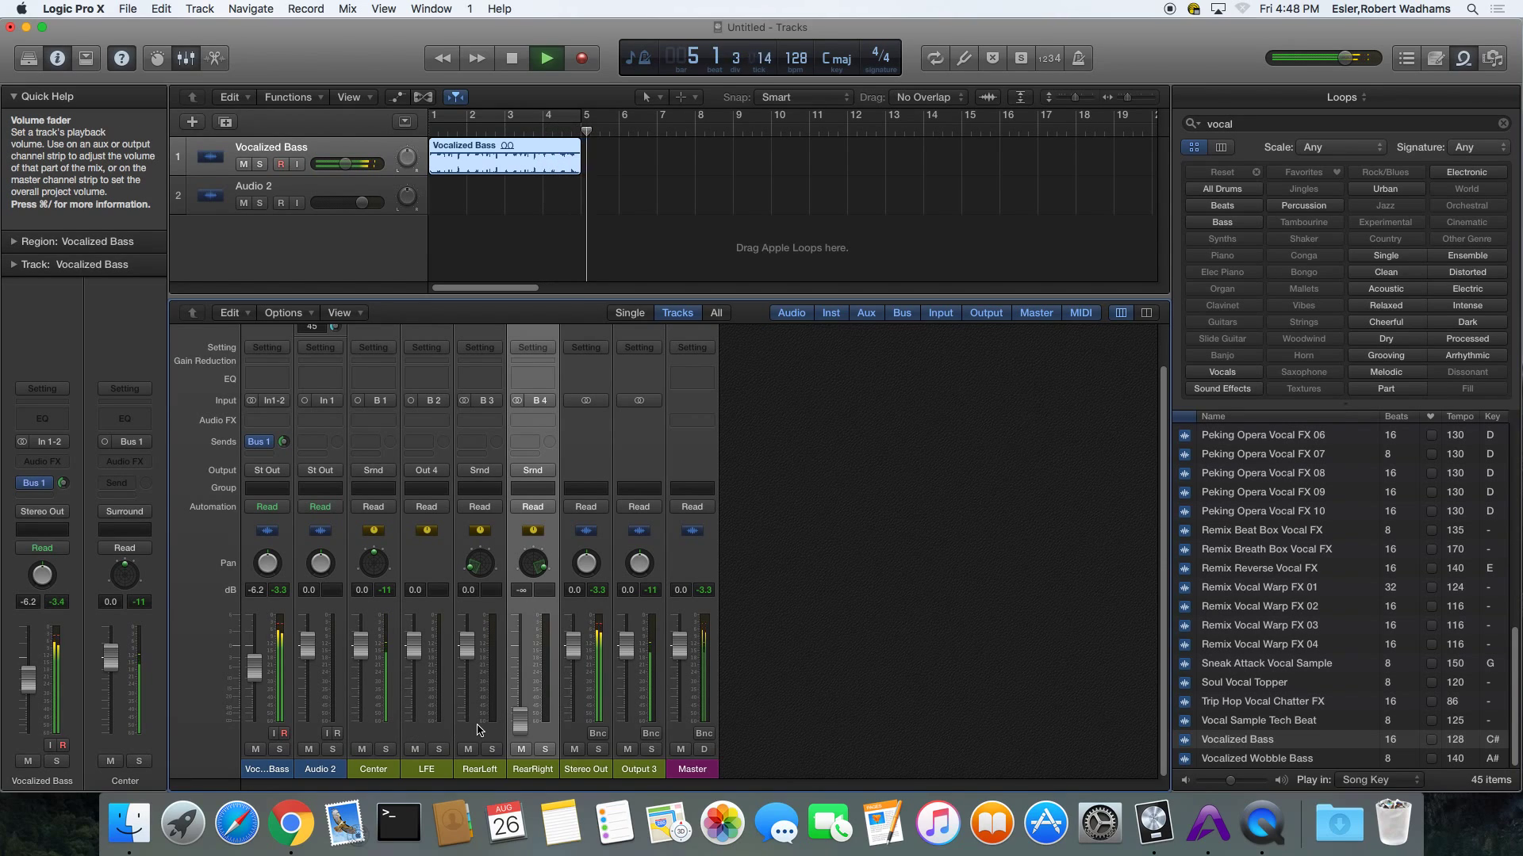
left_click(519, 720, "alt")
key("space")
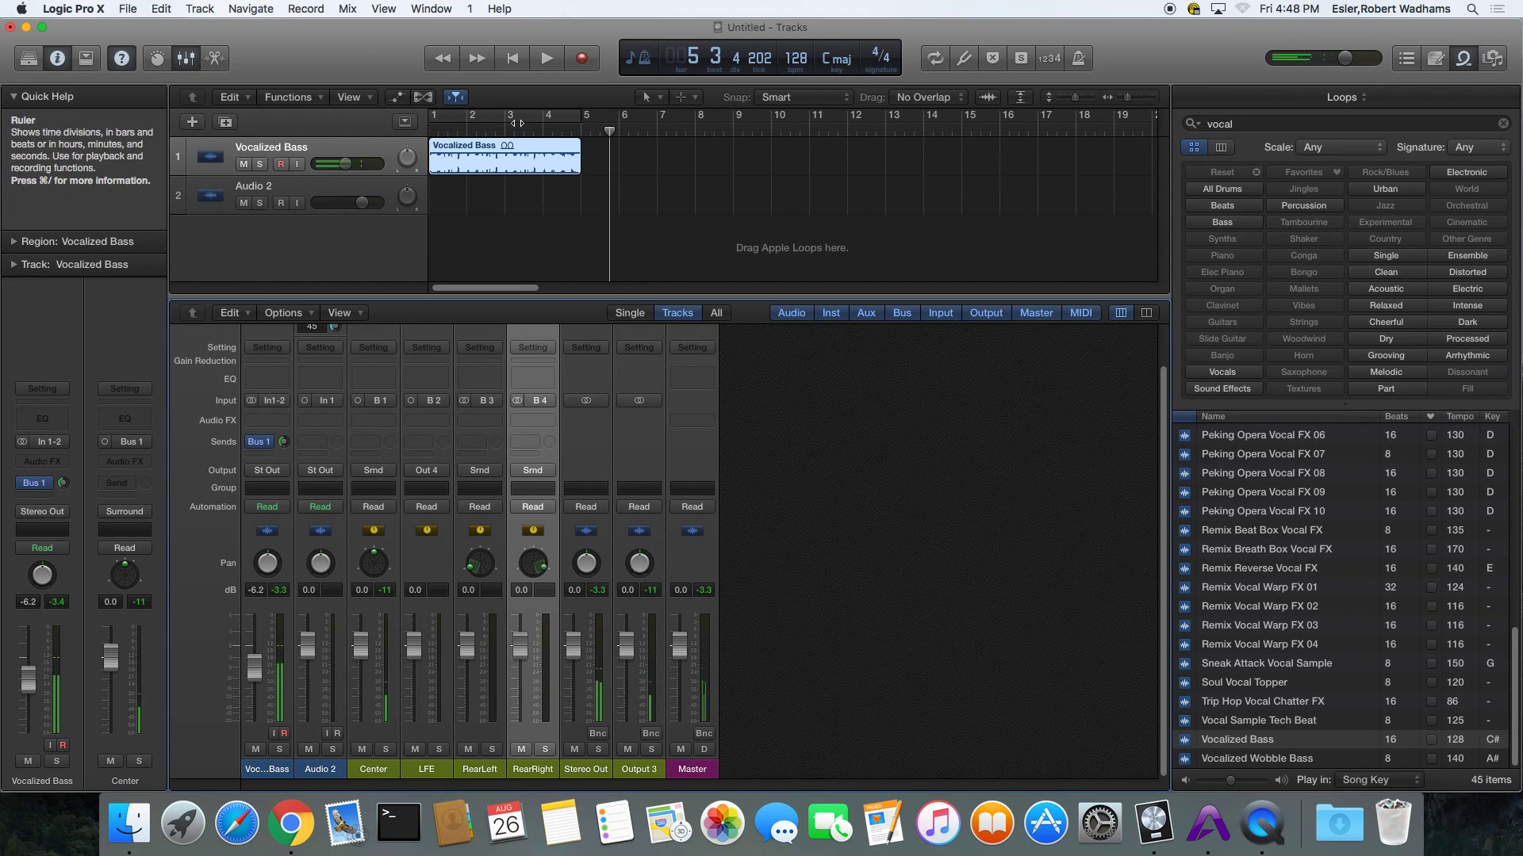
key("u")
key("space")
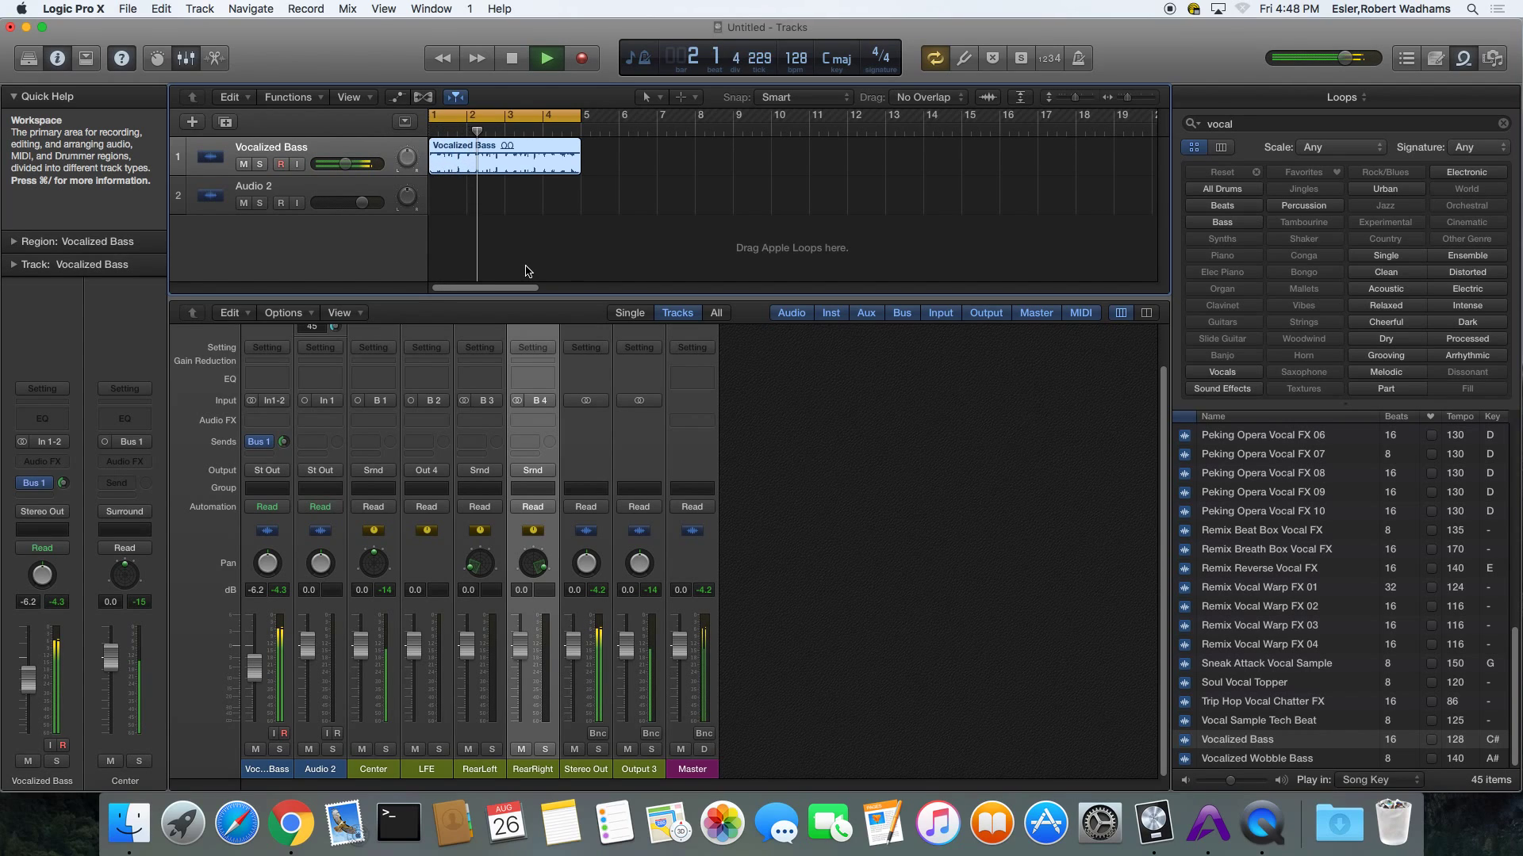
key("space")
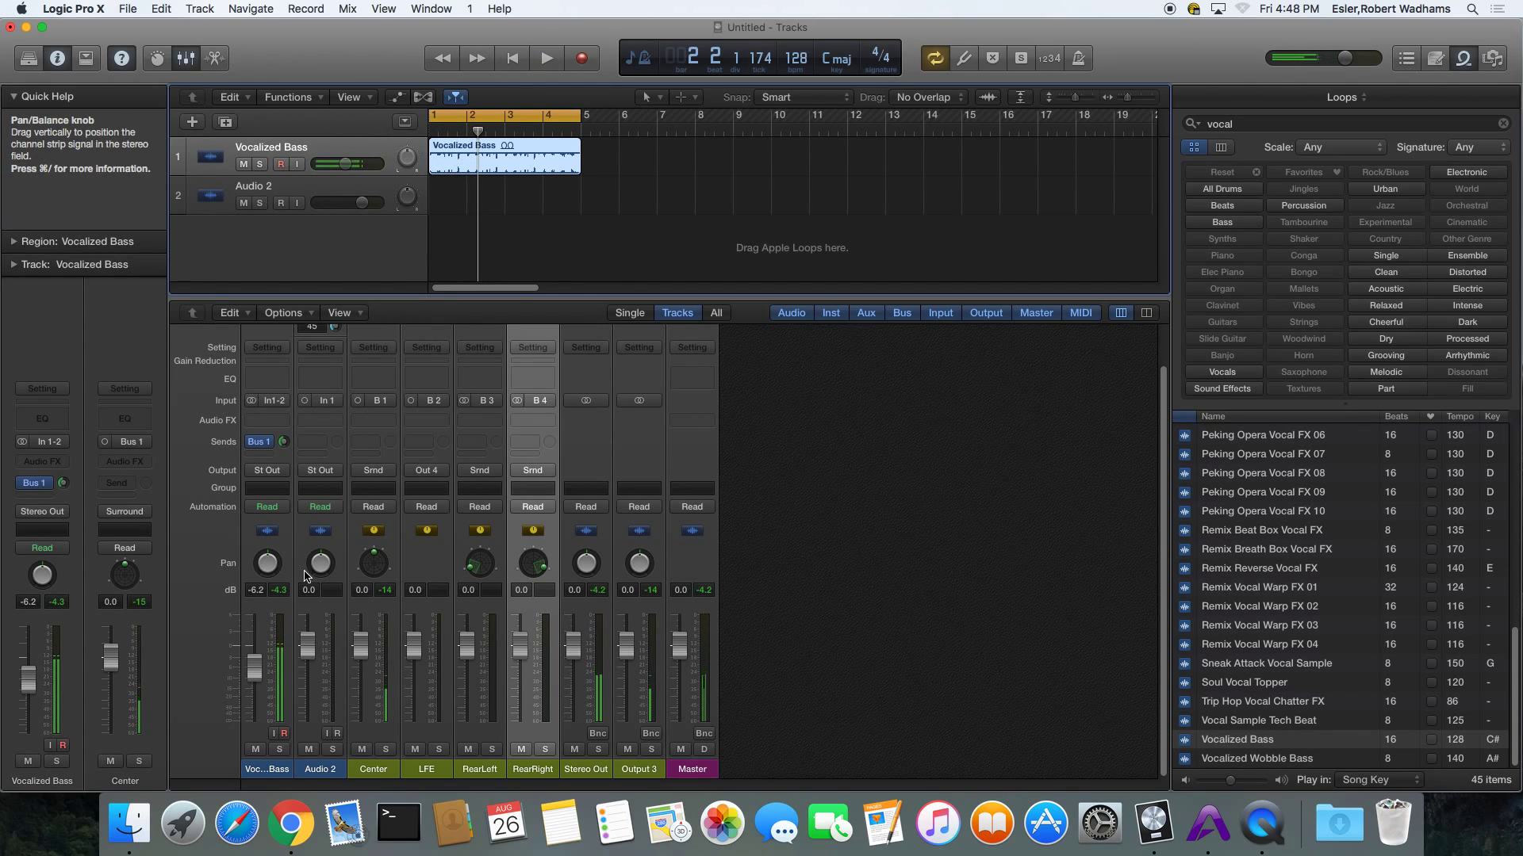
Route Vocalized Bass's output to Bus 1 (Center), set its volume to 14.7 dB, and remove its send.
left_click(277, 474)
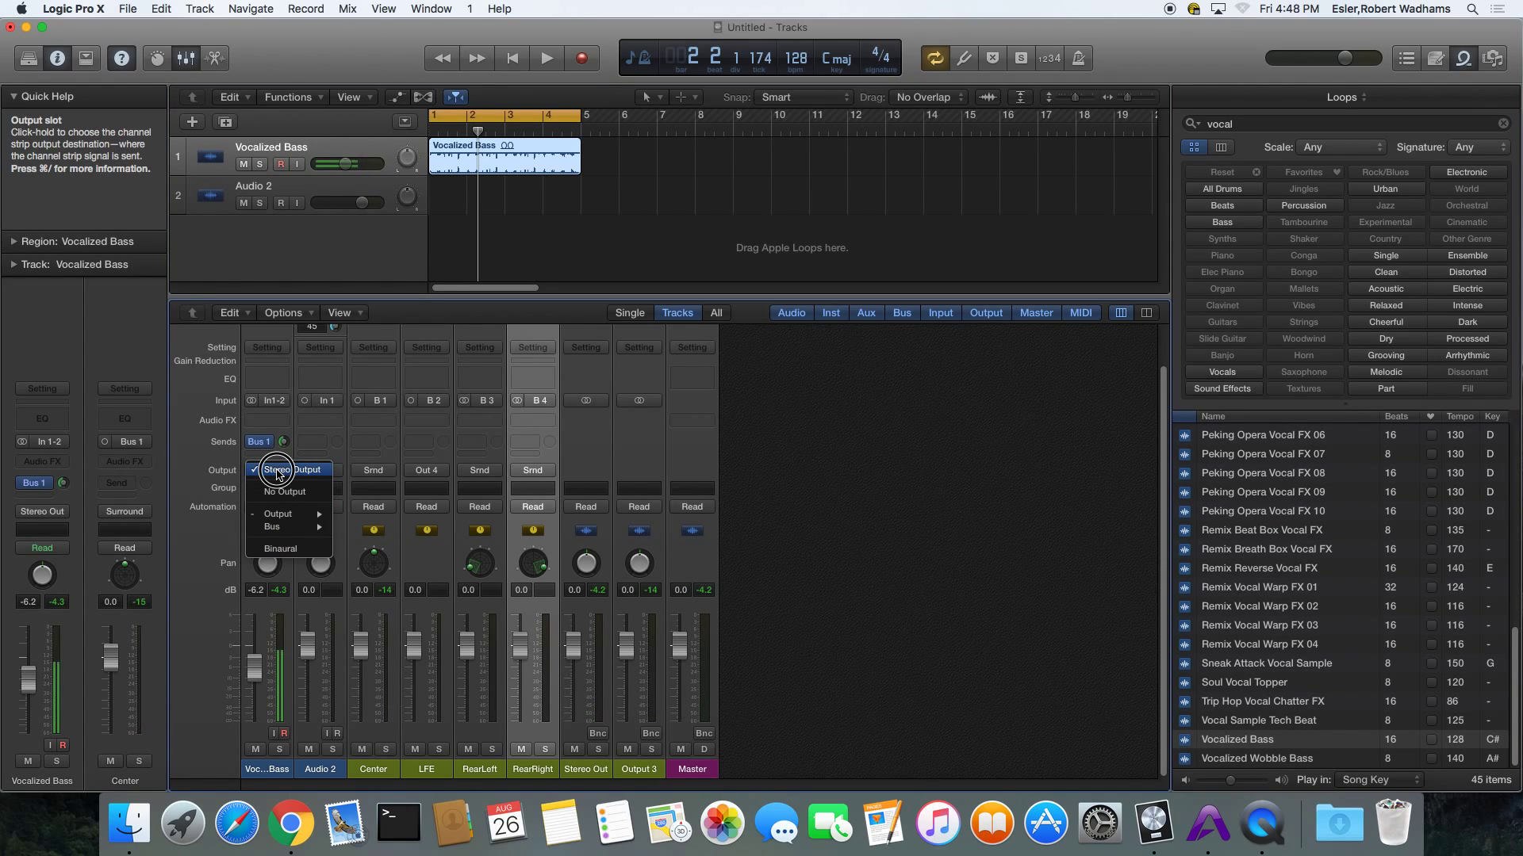
mouse_move(290, 528)
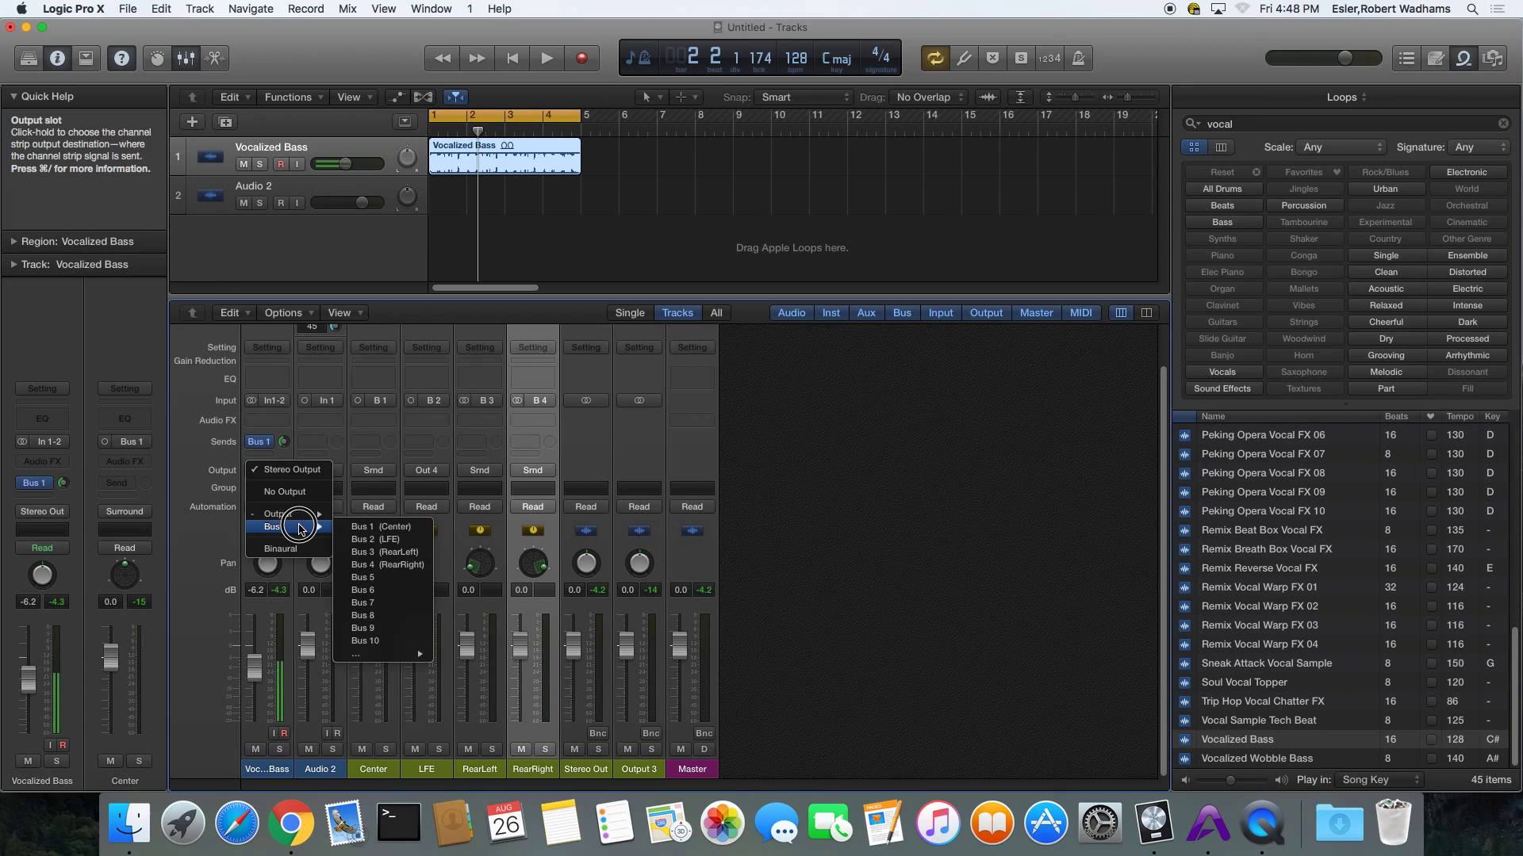
left_click(361, 528)
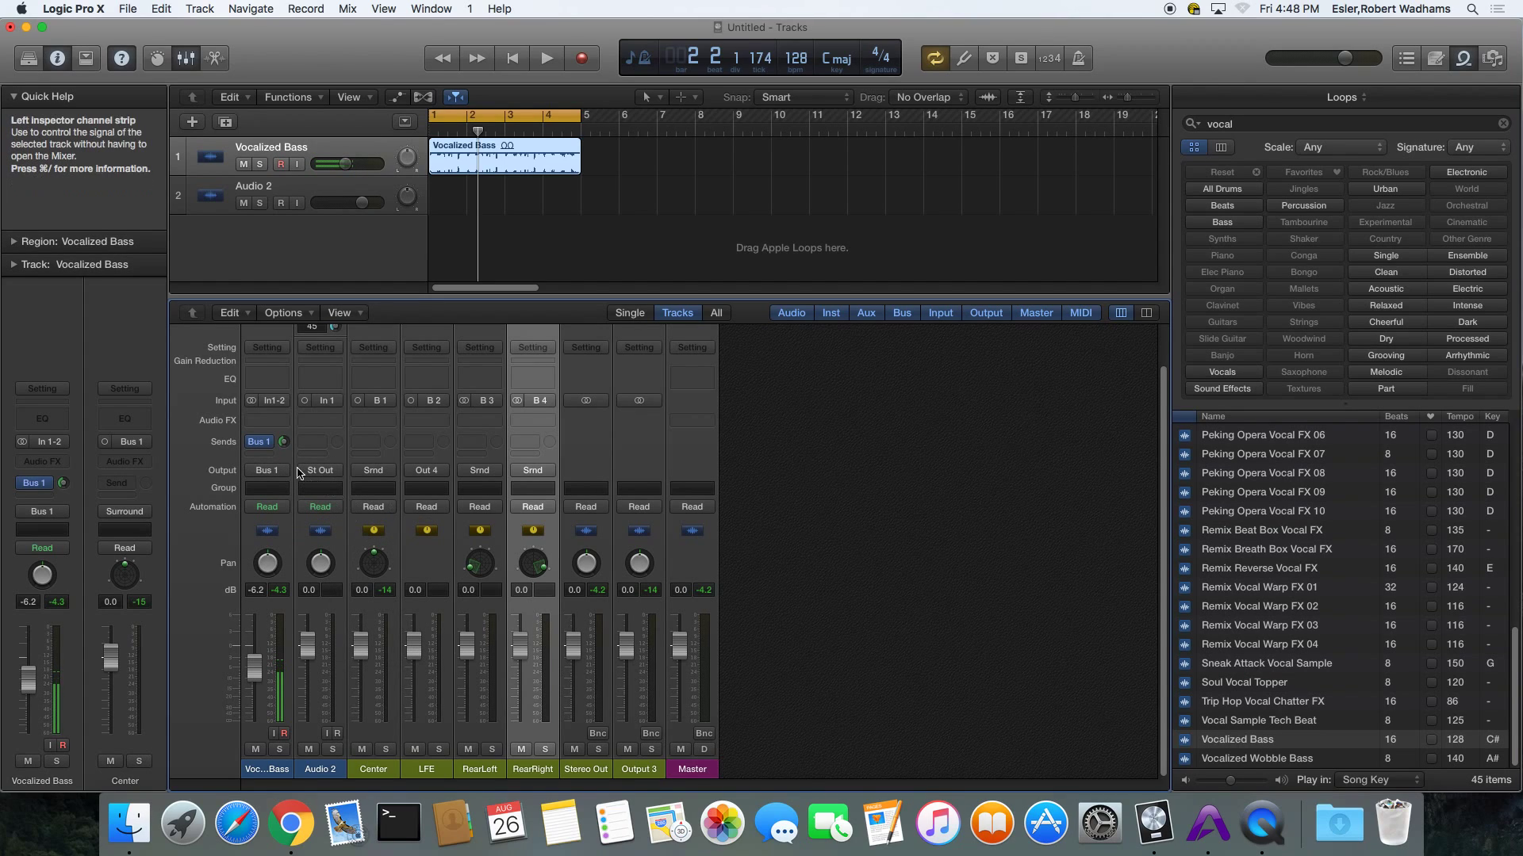
key("space")
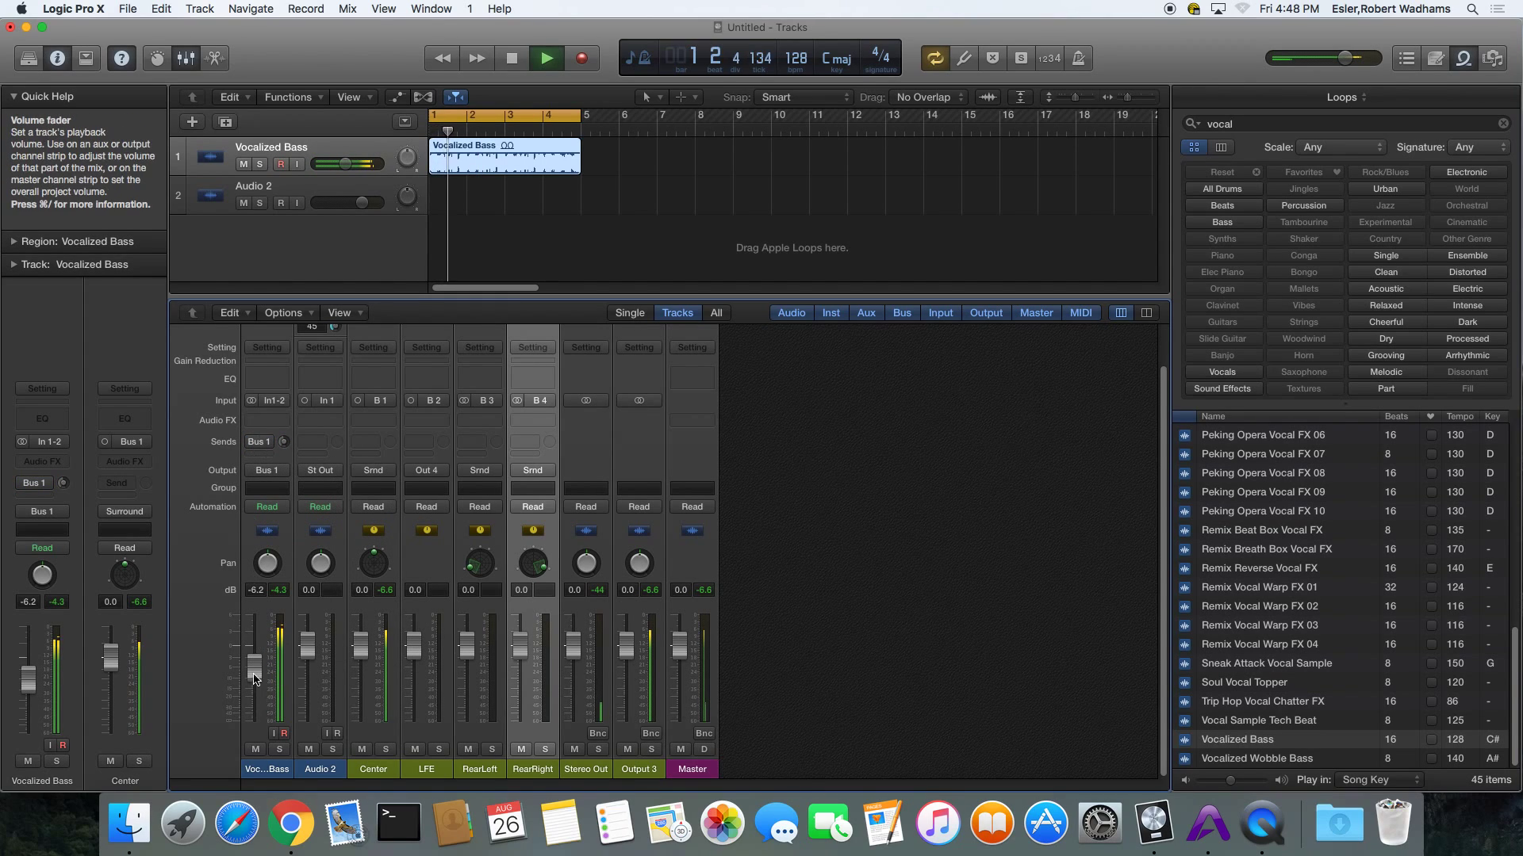
left_click_drag(254, 669, 256, 701)
key("space")
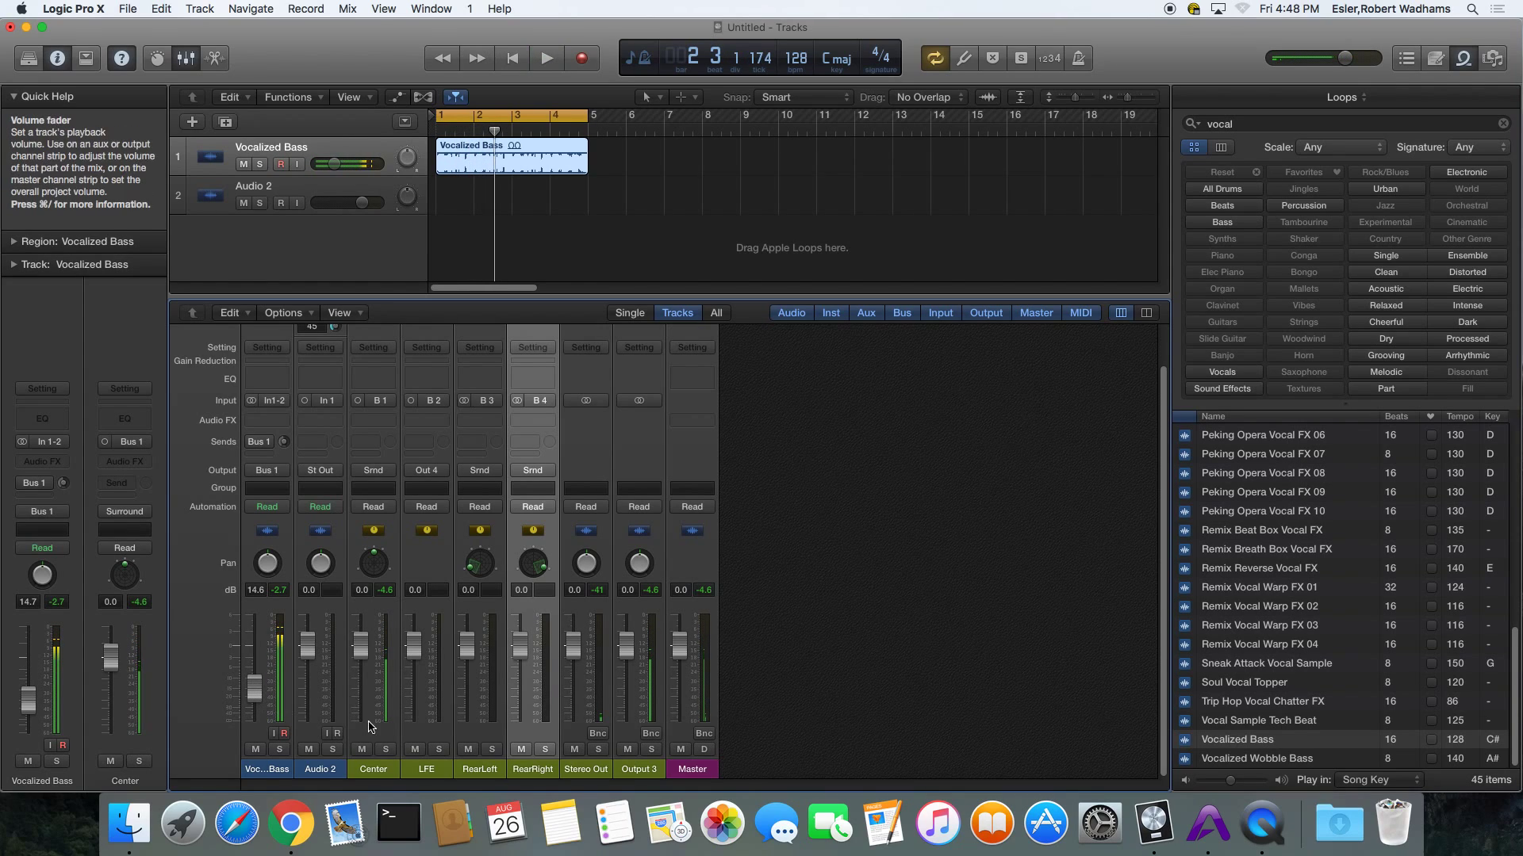
left_click(270, 446)
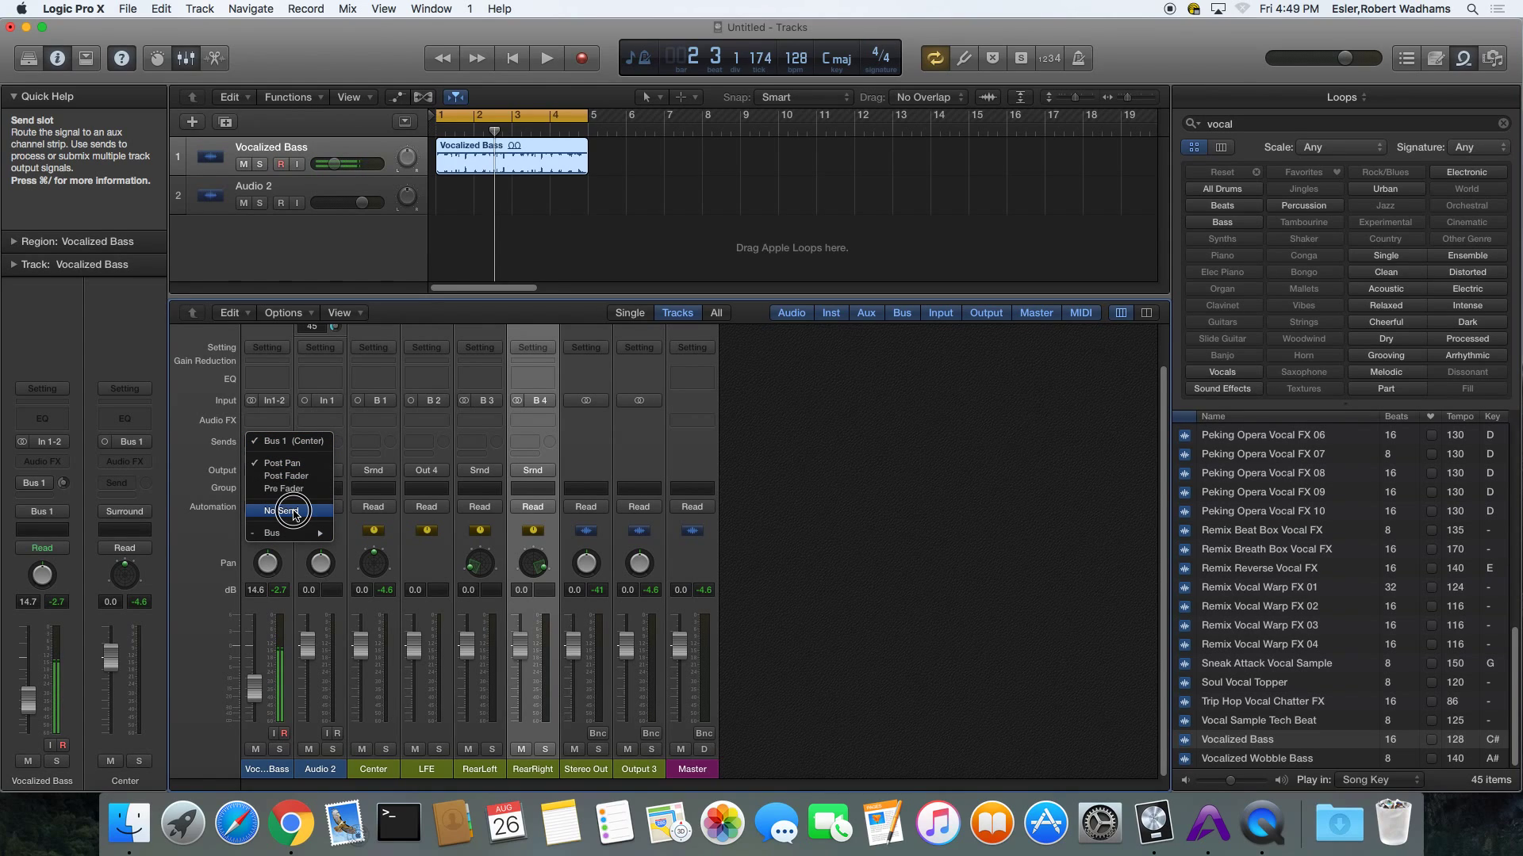
left_click(293, 511)
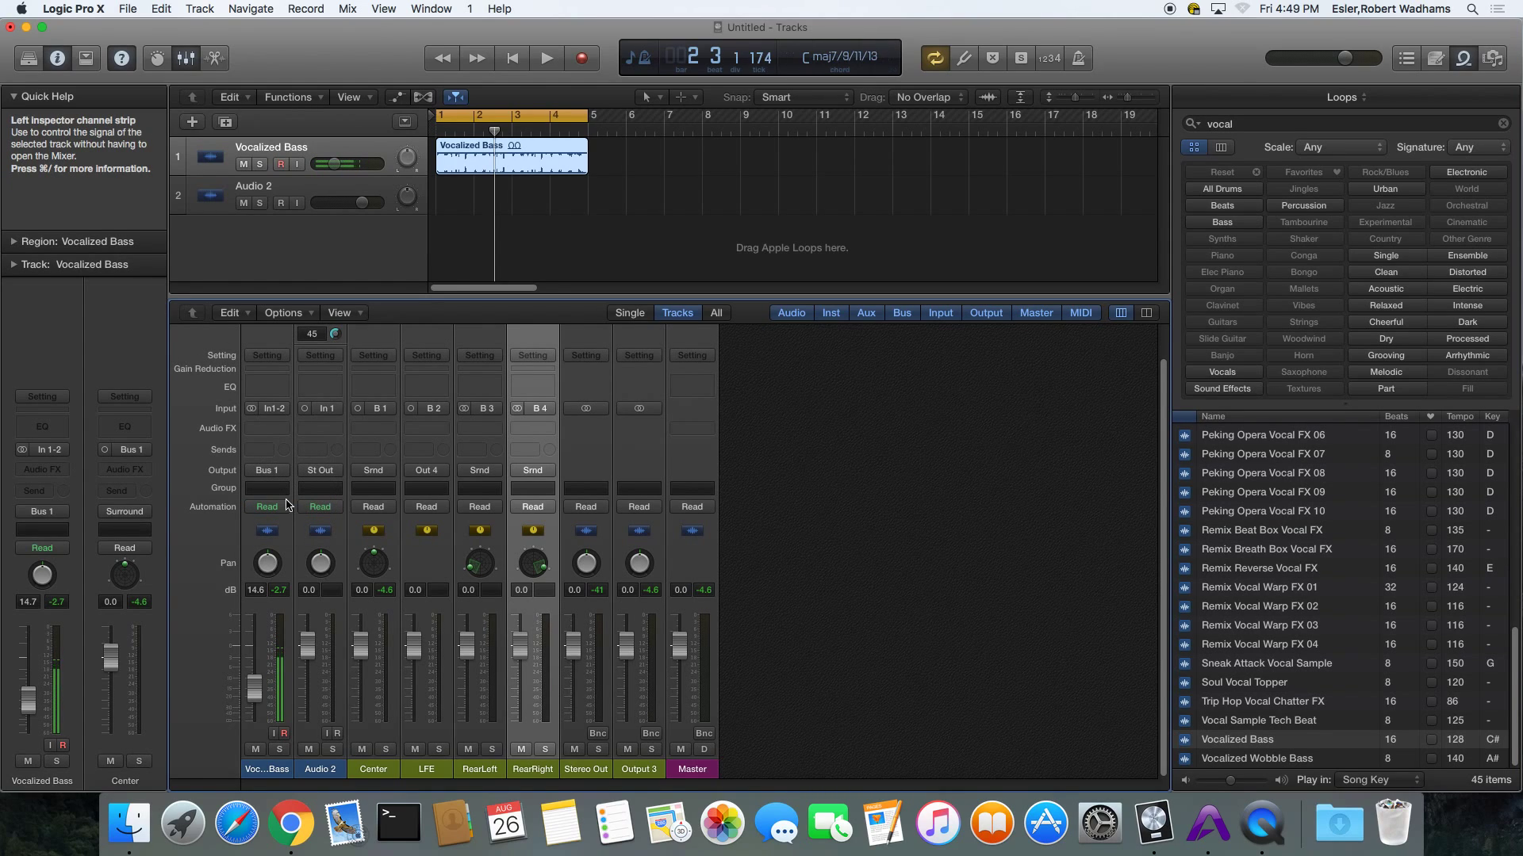
Add a raised Bus 2 (LFE) send on Vocalized Bass and balance the LFE fader at 0.0 dB.
left_click(251, 458)
mouse_move(272, 519)
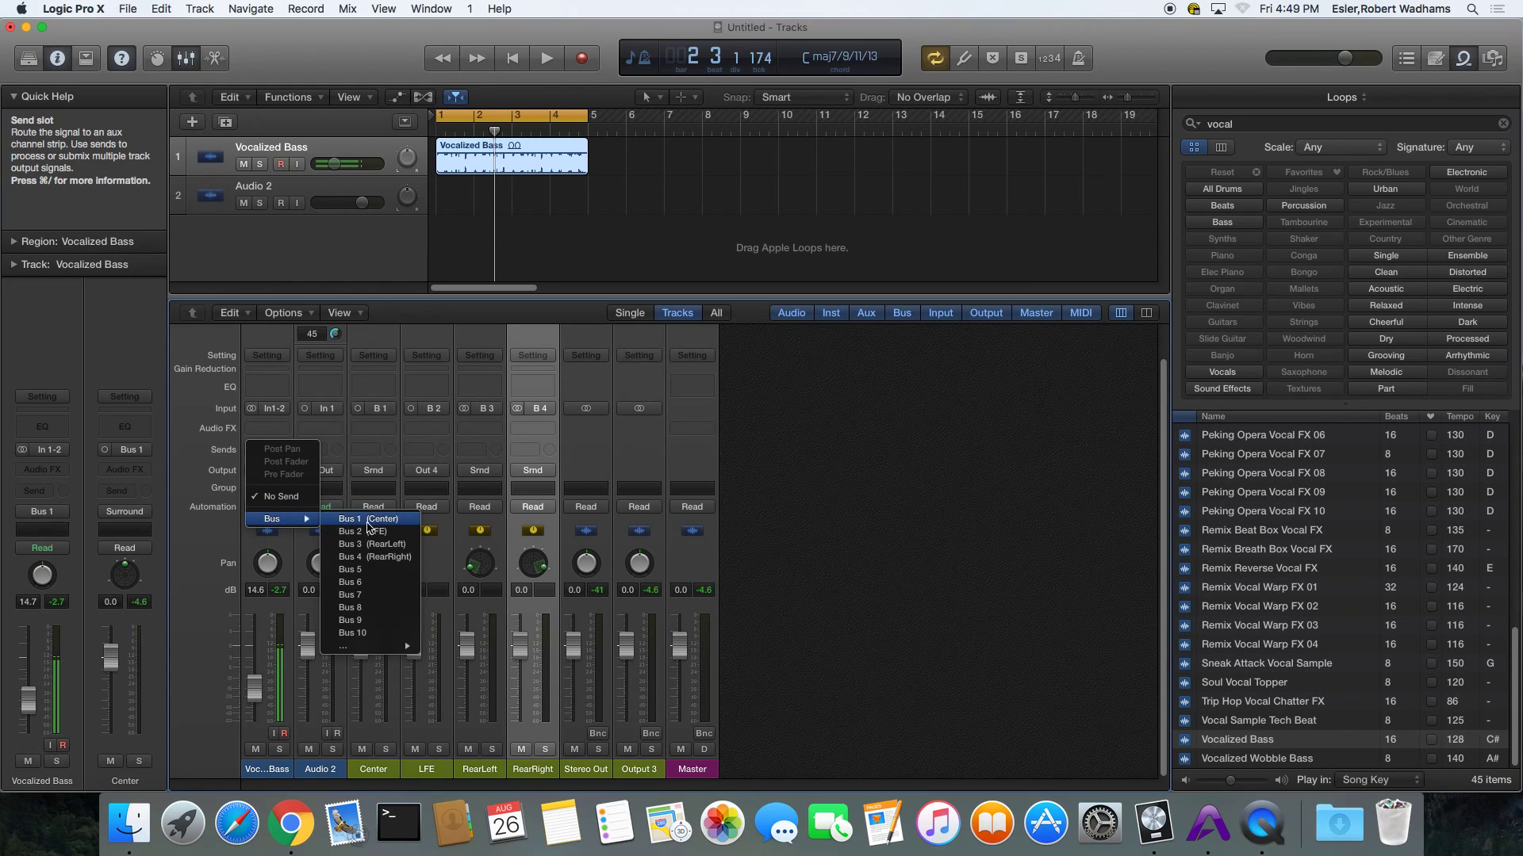
left_click(388, 541)
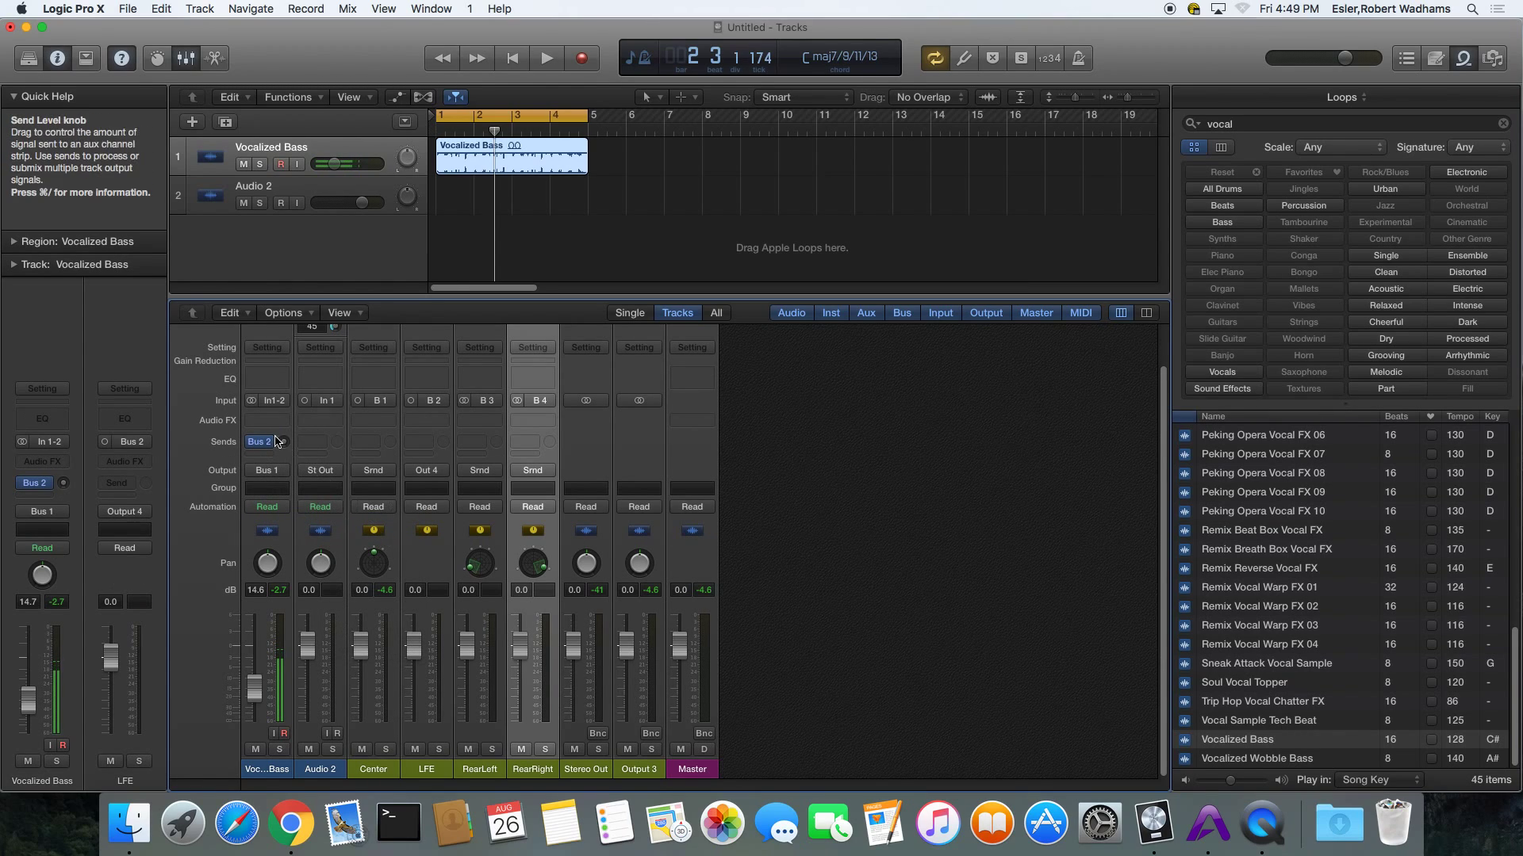
left_click_drag(281, 439, 288, 379)
key("space")
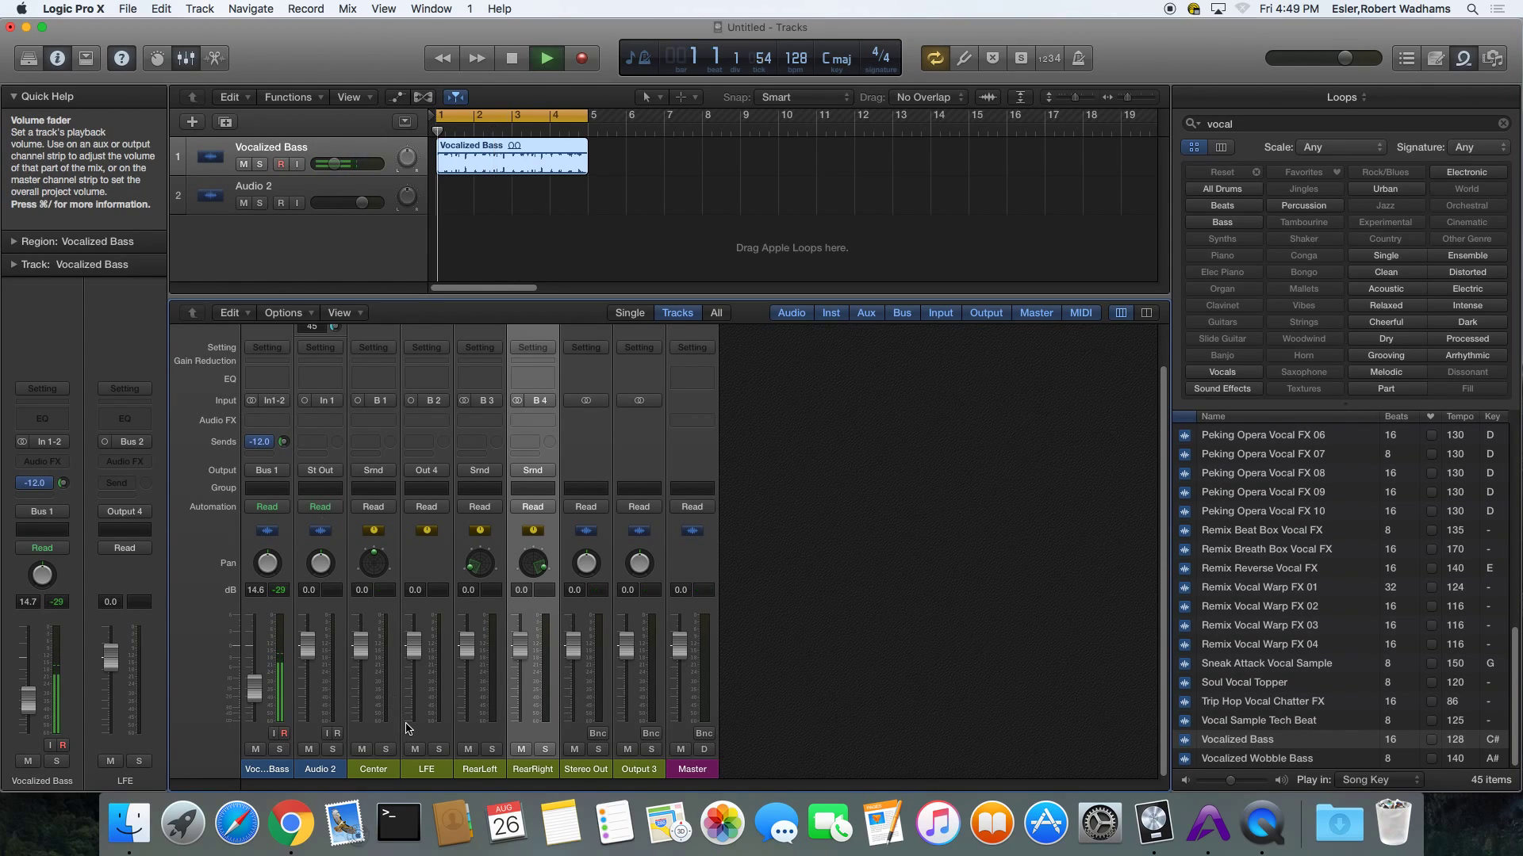
mouse_move(411, 651)
left_mouse_down()
mouse_move(414, 607)
mouse_move(420, 655)
left_mouse_up()
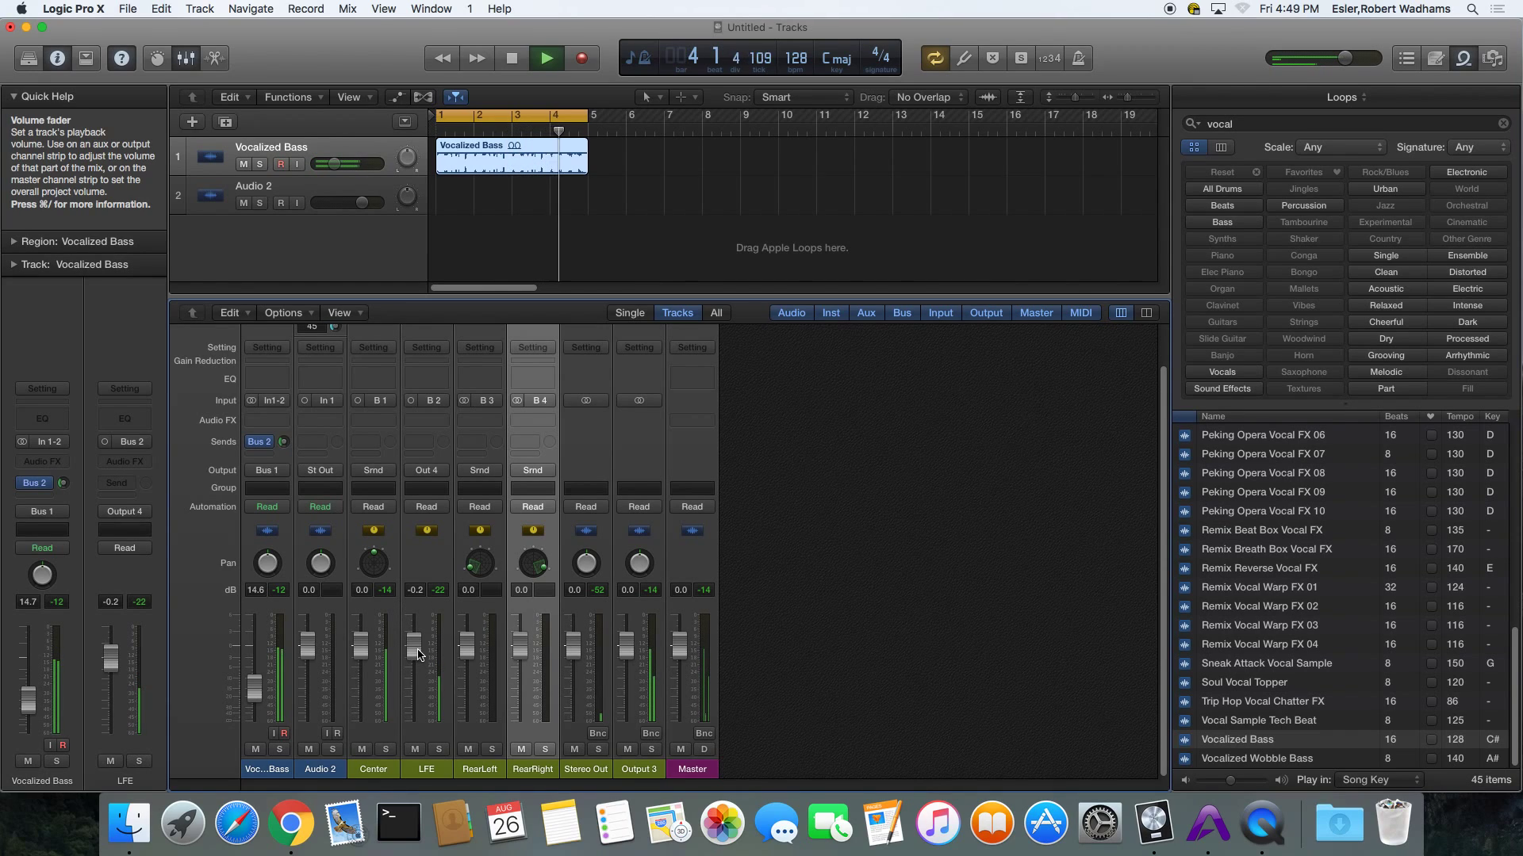
key("space")
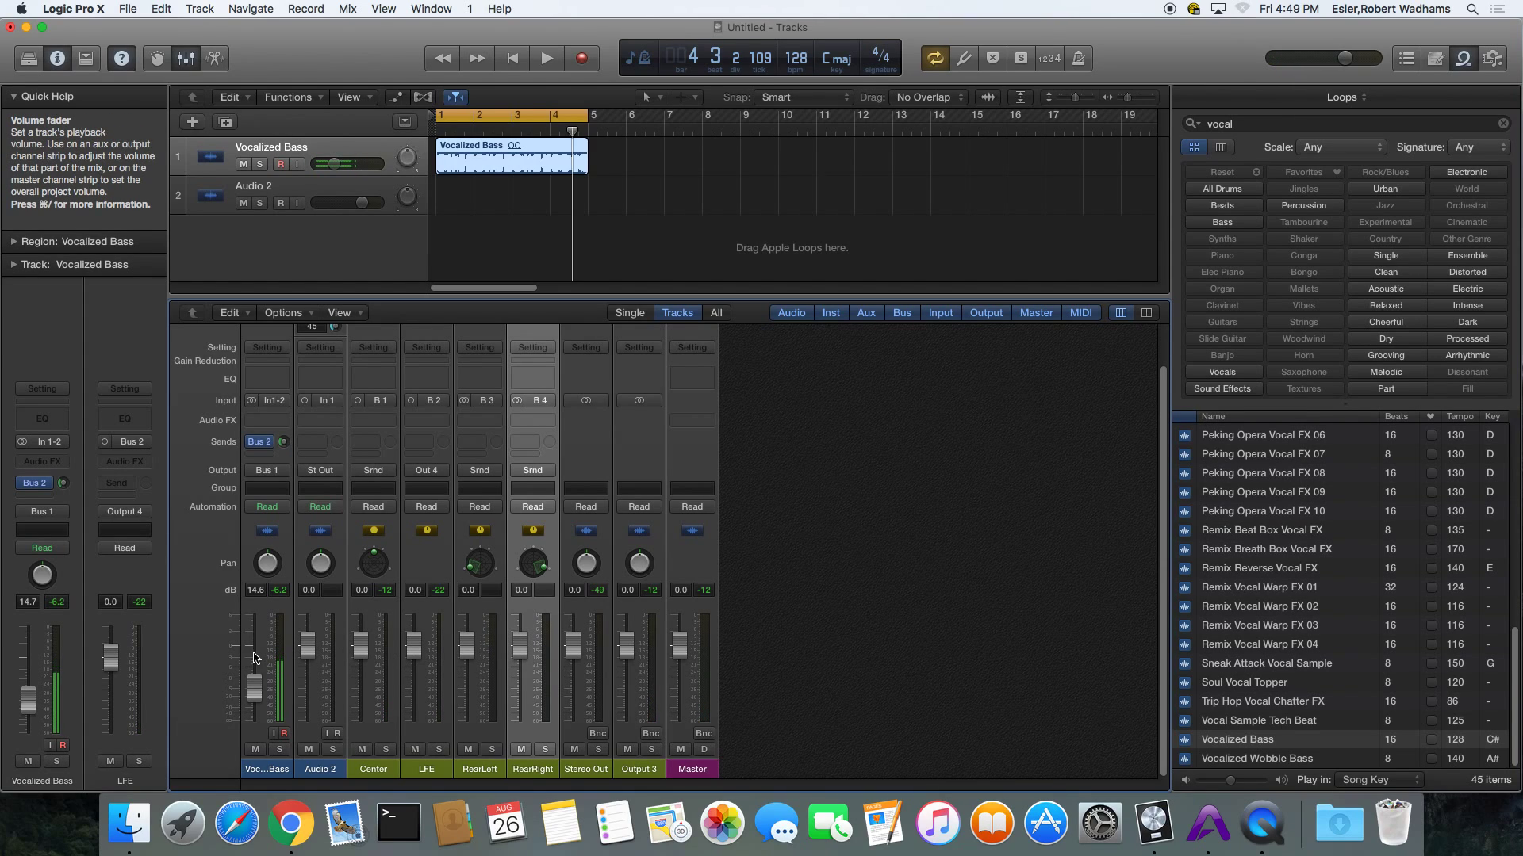
Add a second Vocalized Bass send to Bus 4 (RearRight) and nudge the RearRight fader up.
left_click(270, 444)
mouse_move(272, 526)
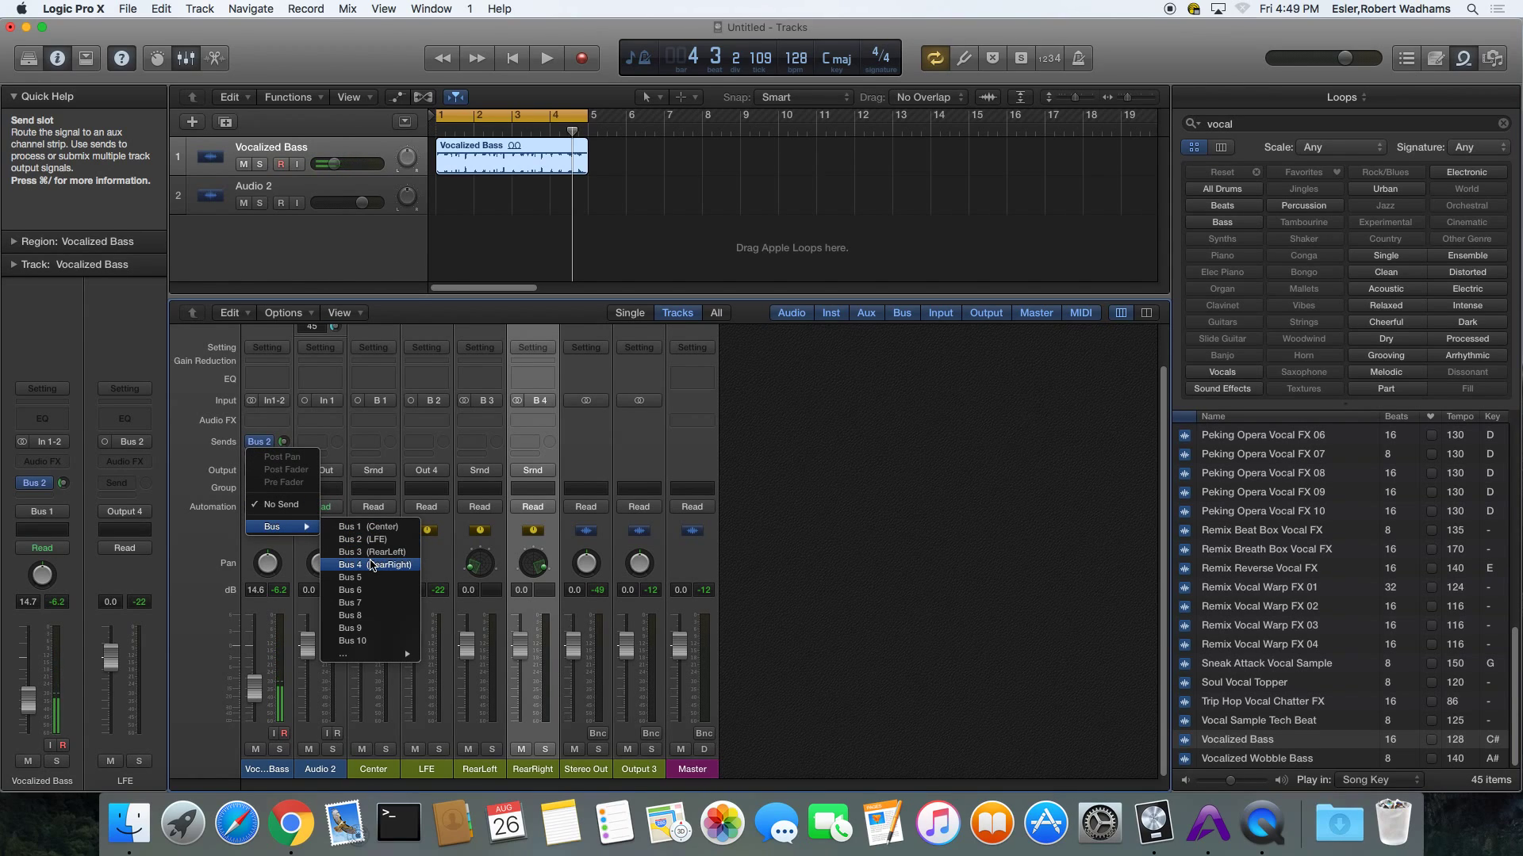
left_click(372, 564)
left_click_drag(284, 449, 284, 410)
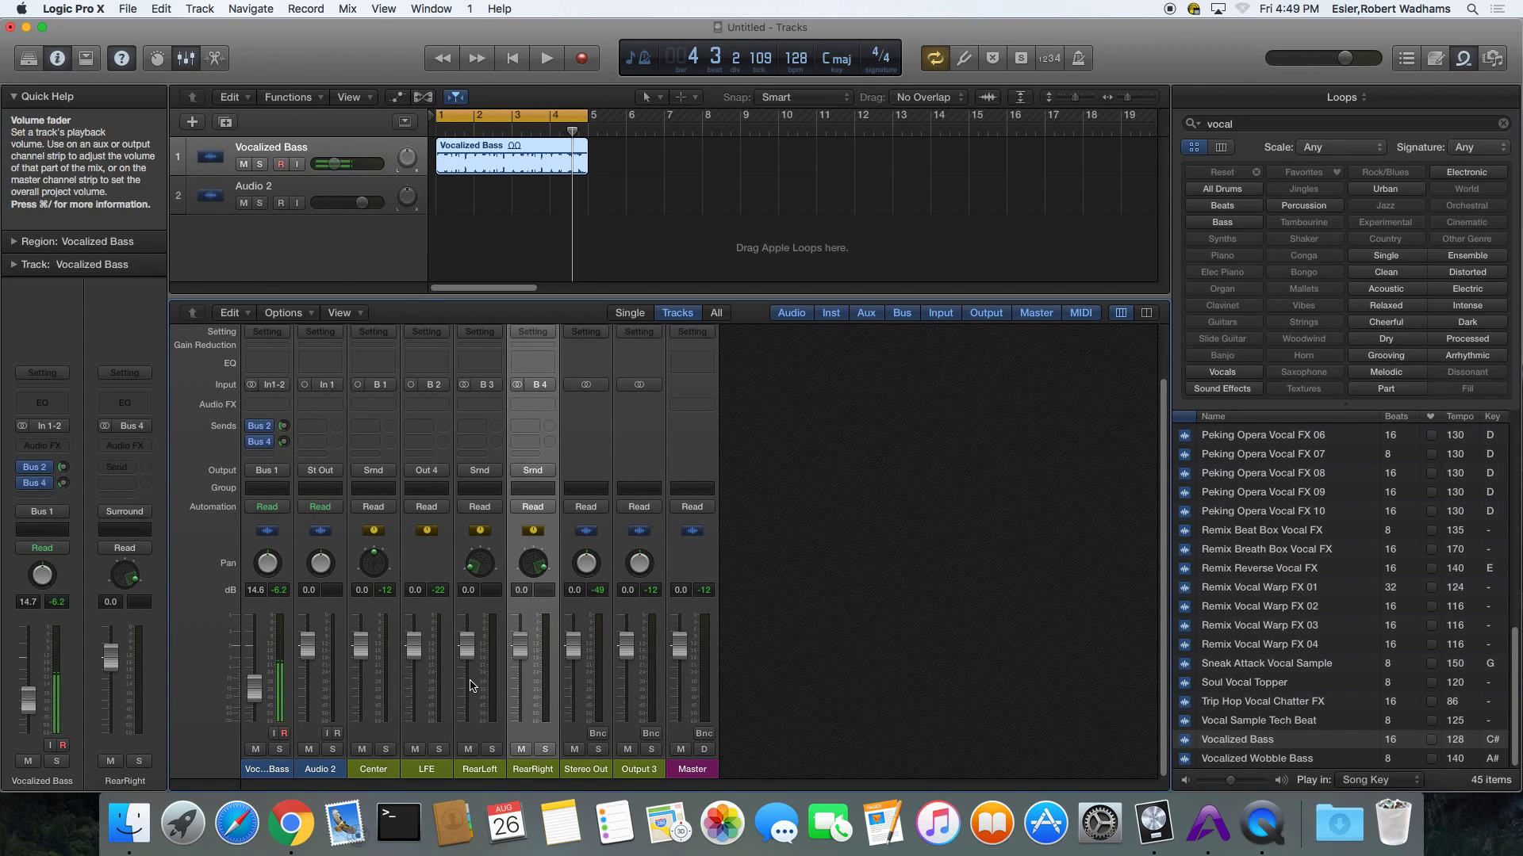
key("space")
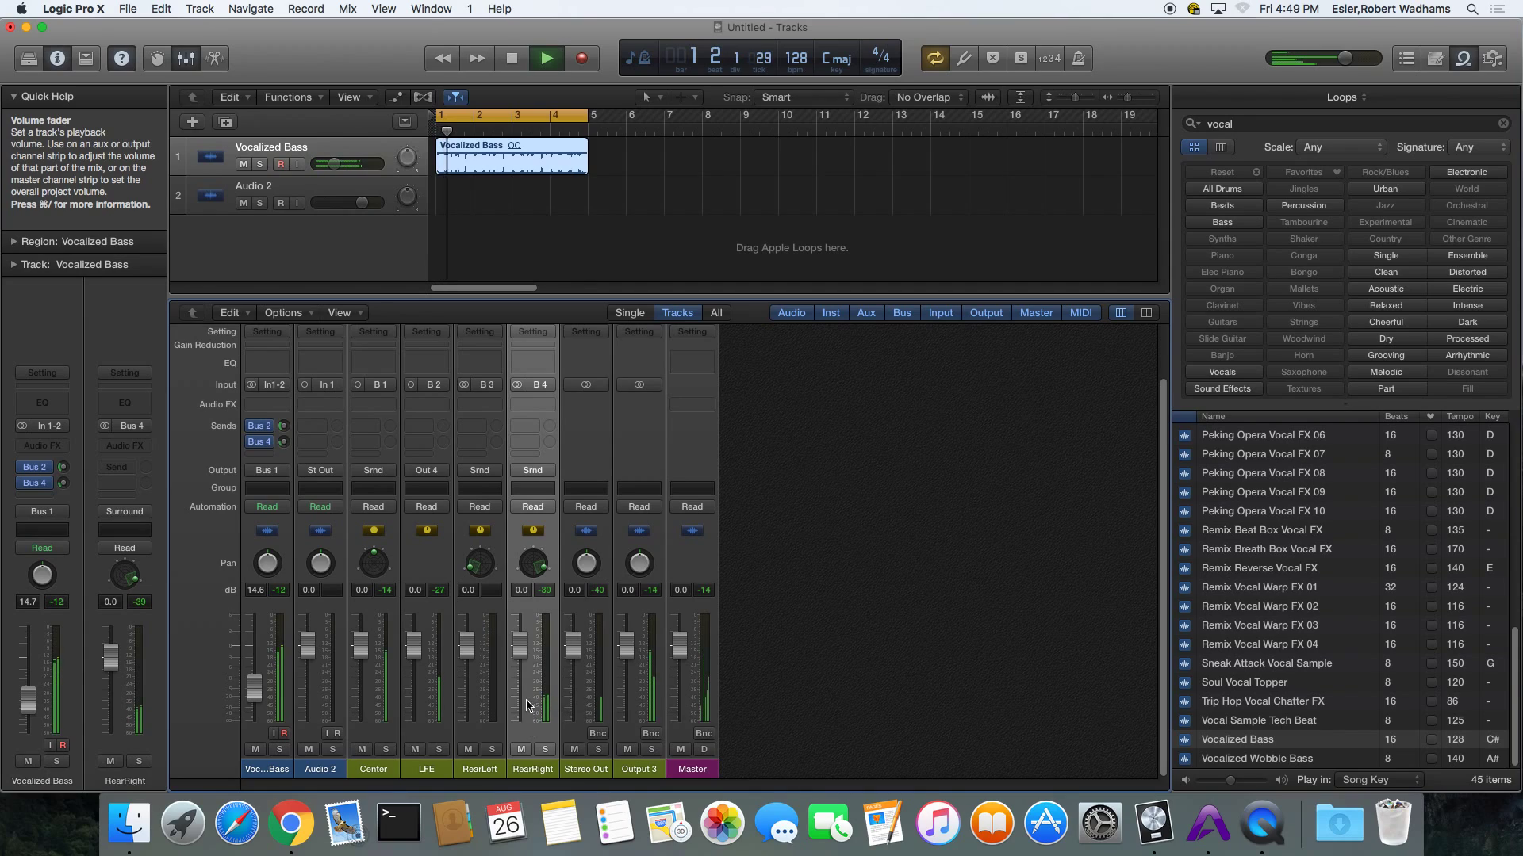
left_click_drag(519, 645, 519, 647)
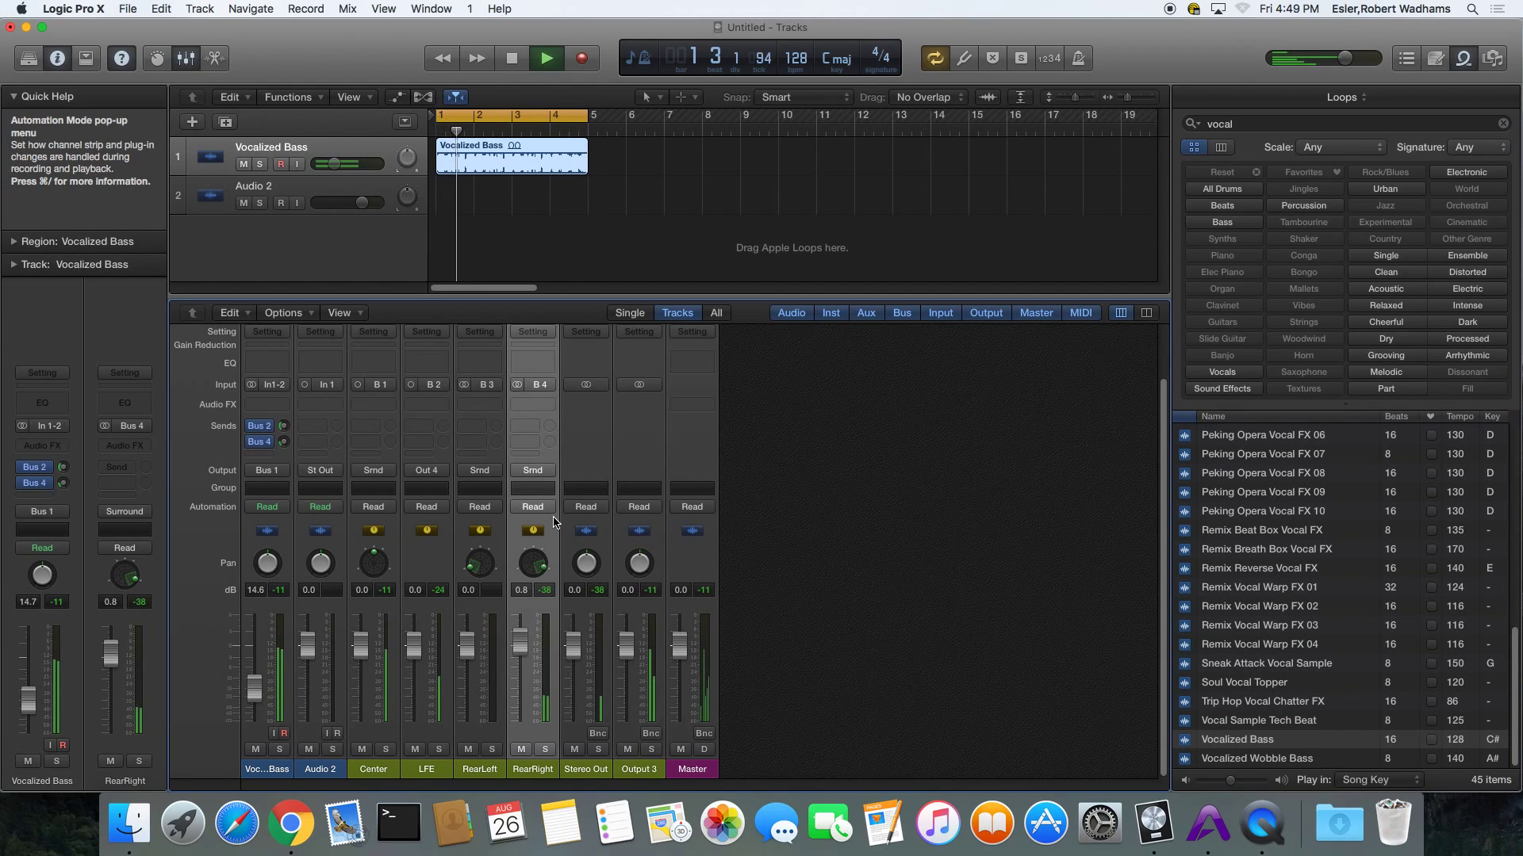
key("space")
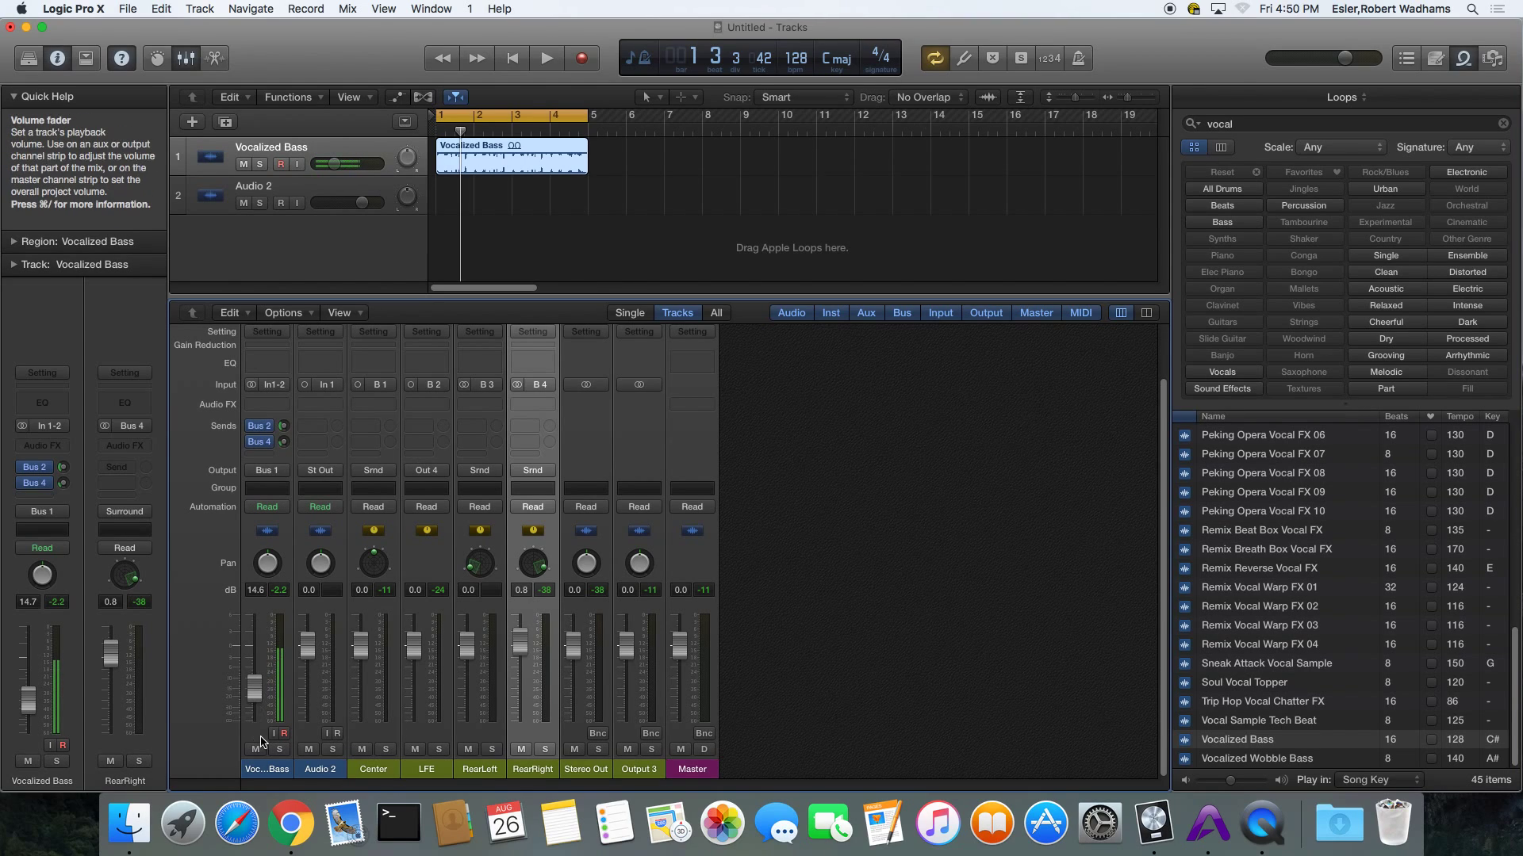
Assign the Vocalized Bass send slot to Bus 2 and play the project to listen.
key("space")
key("space")
left_click(252, 429)
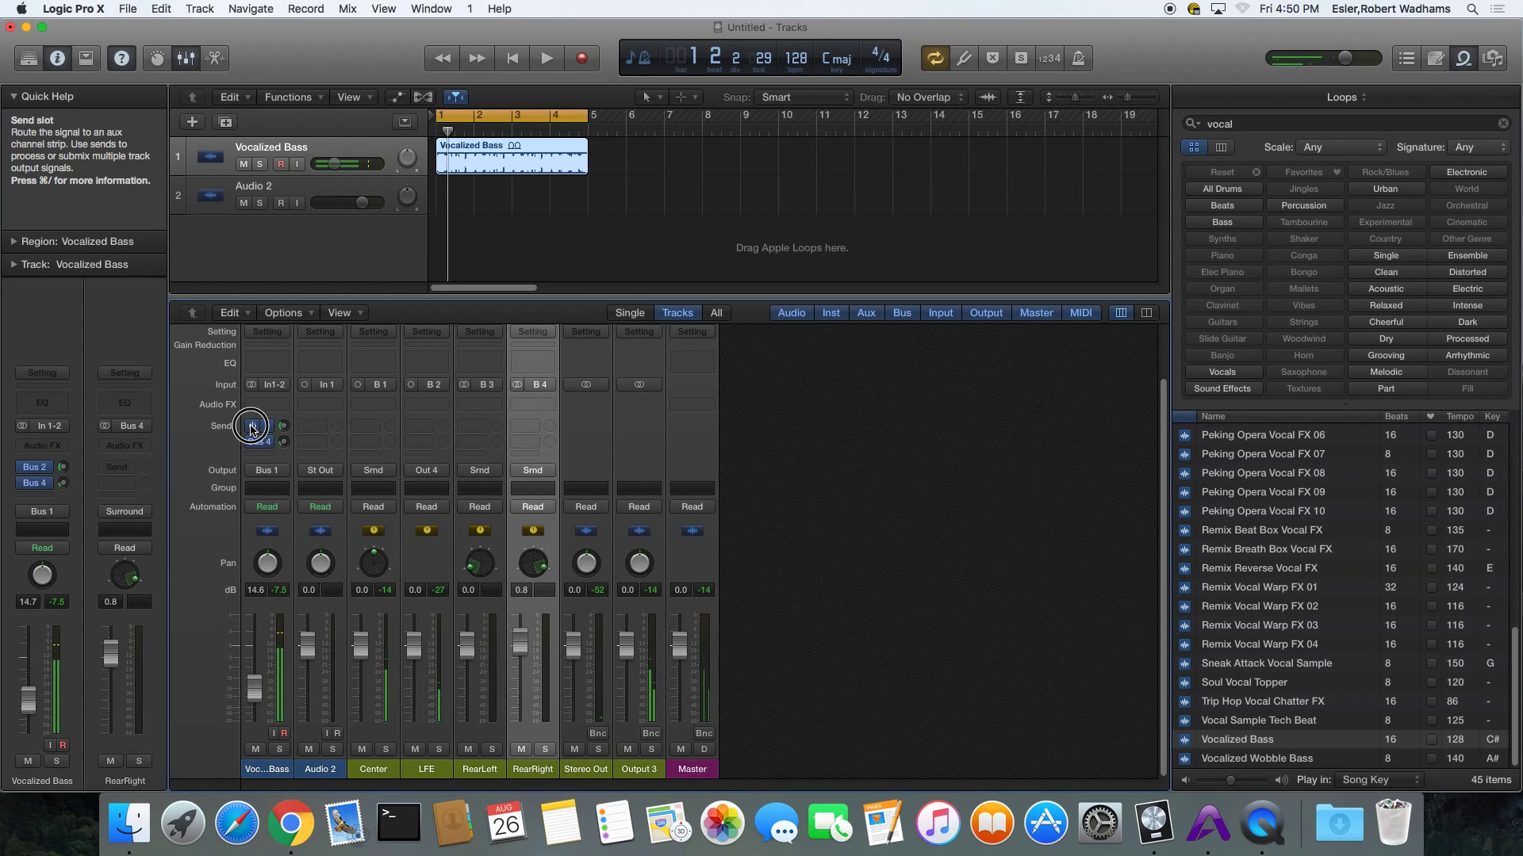
key("space")
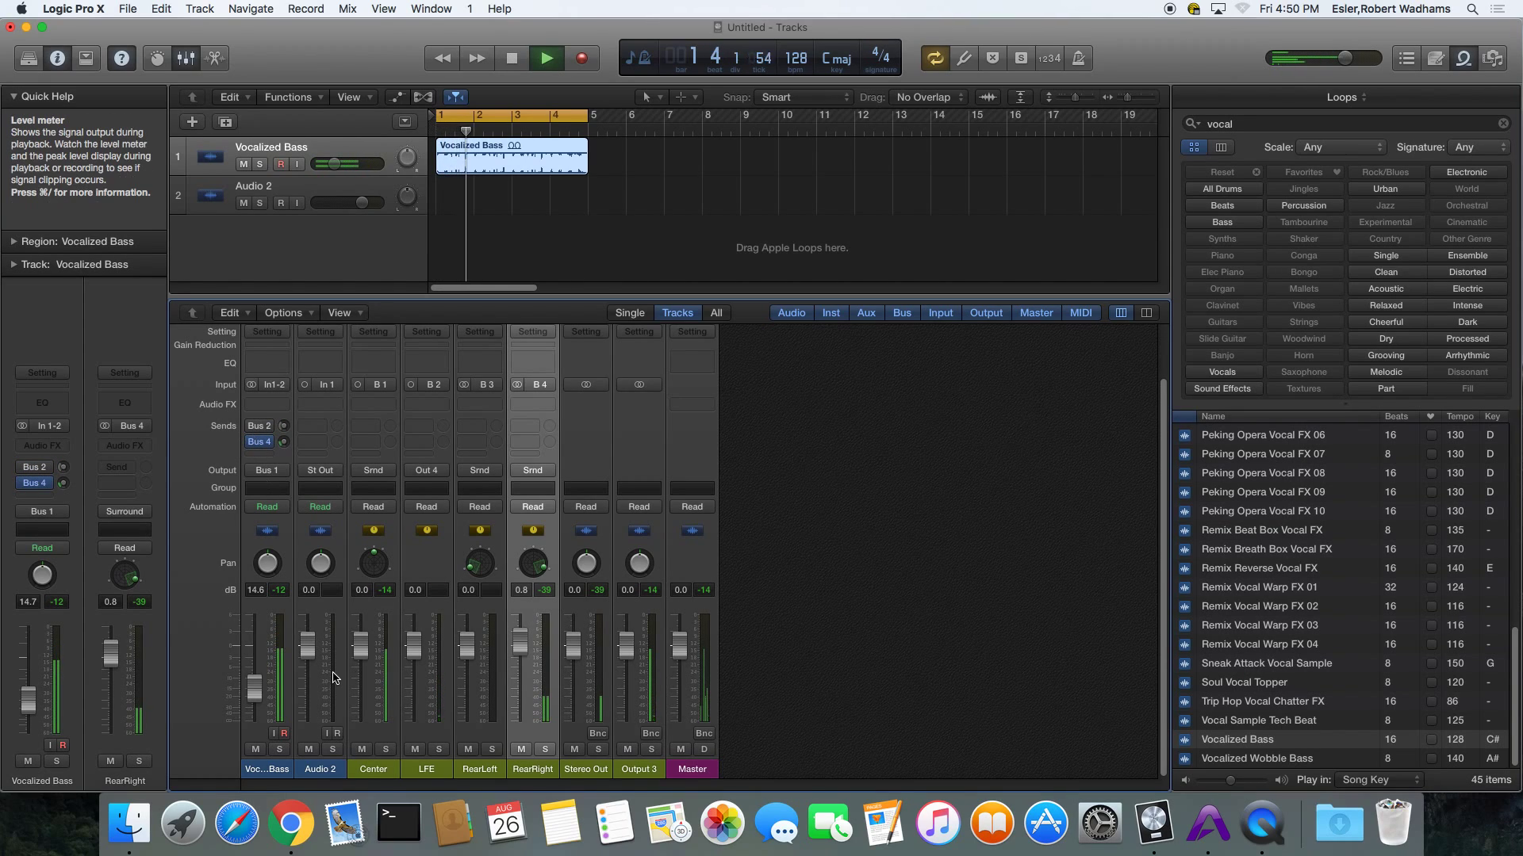
key("space")
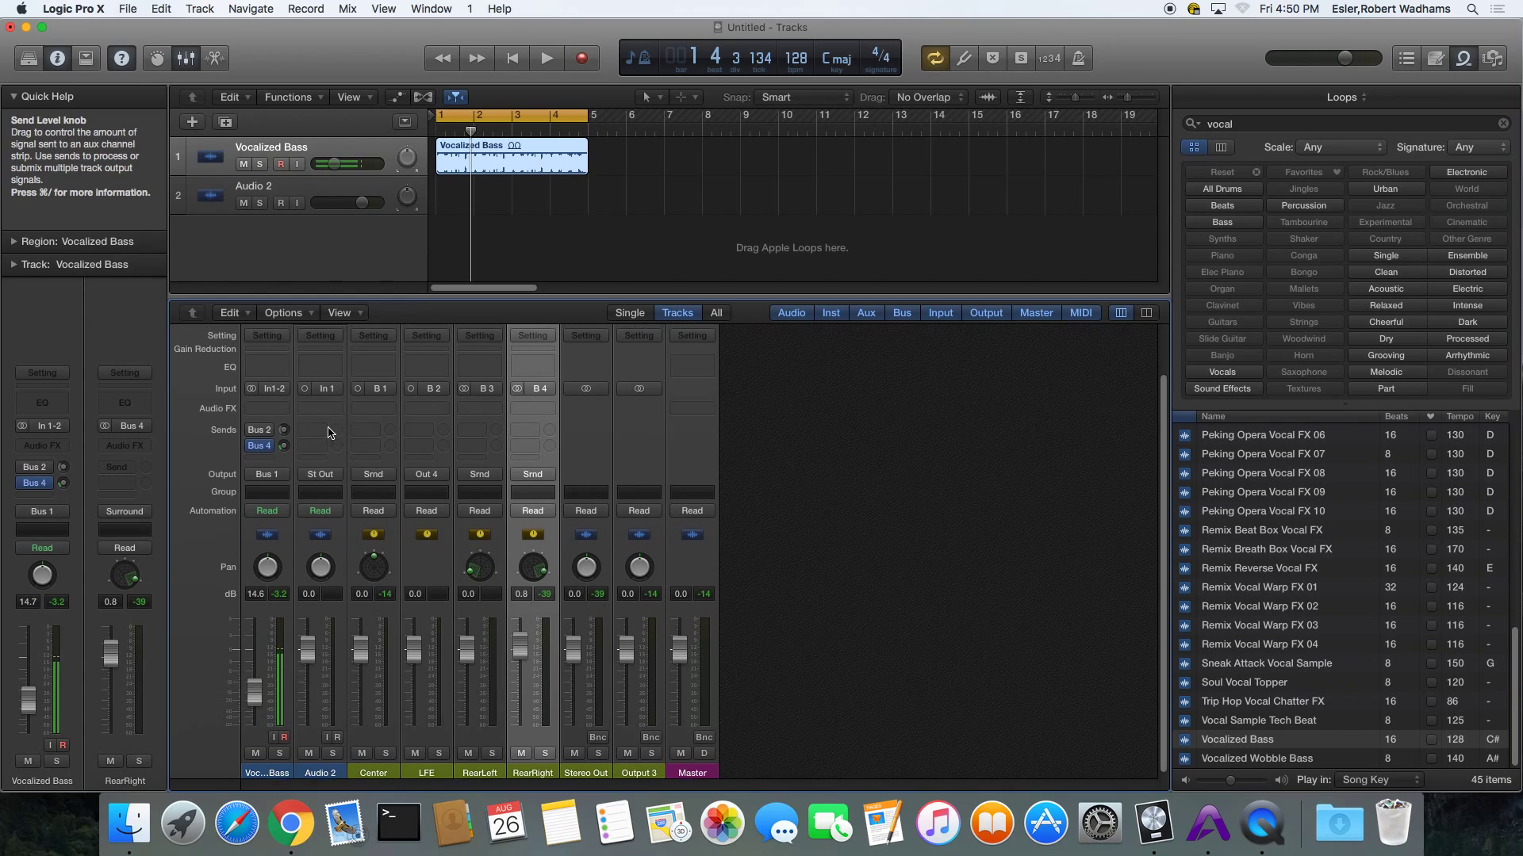
scroll(329, 432, "up", 2)
Create a Classic Electric Piano instrument track with Surround output, panned toward the rear right.
left_click(192, 121)
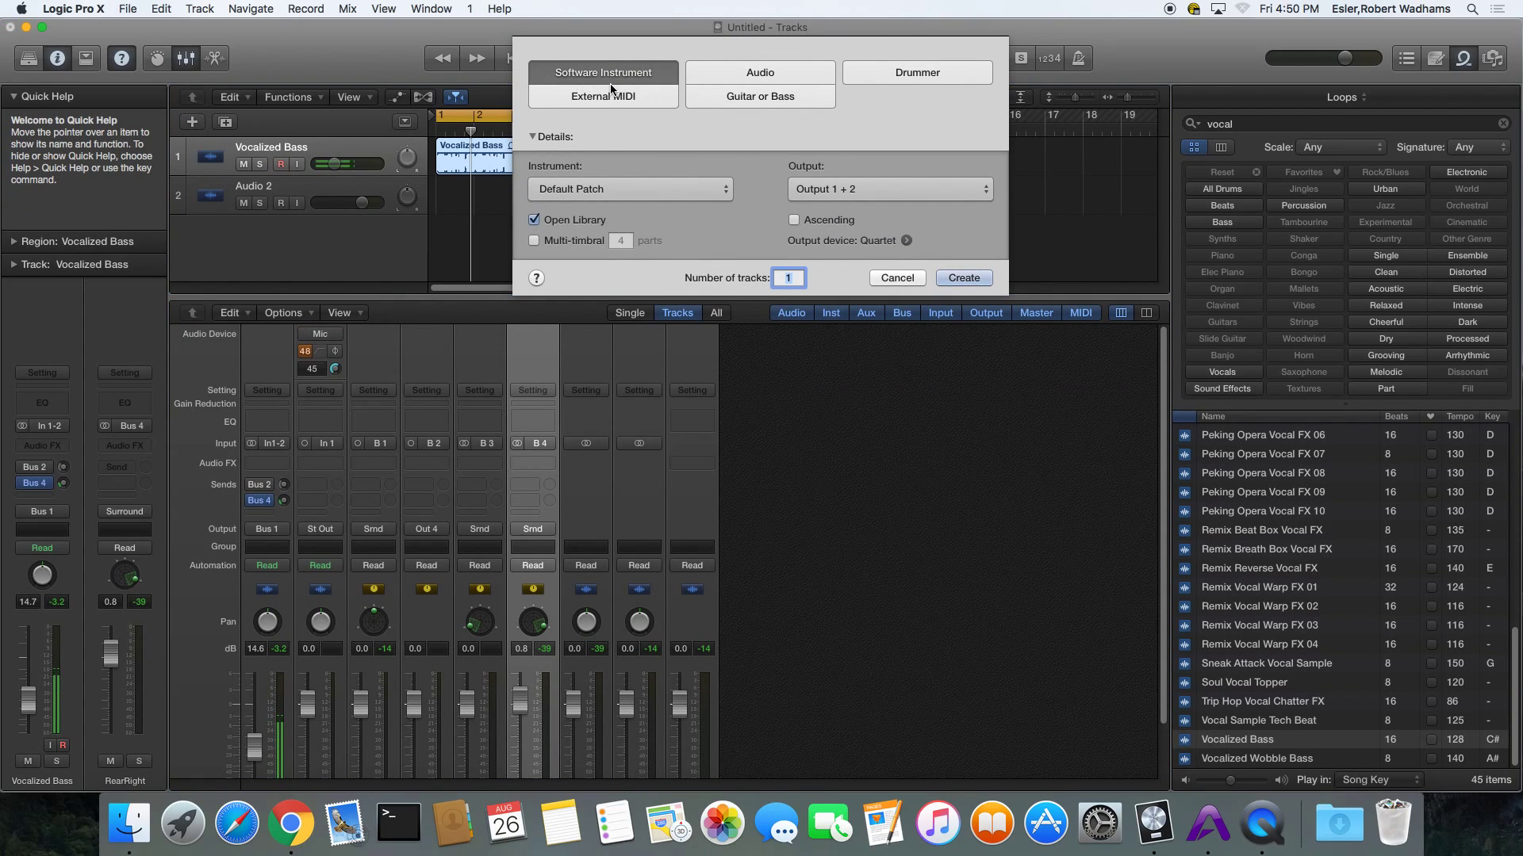
left_click(949, 279)
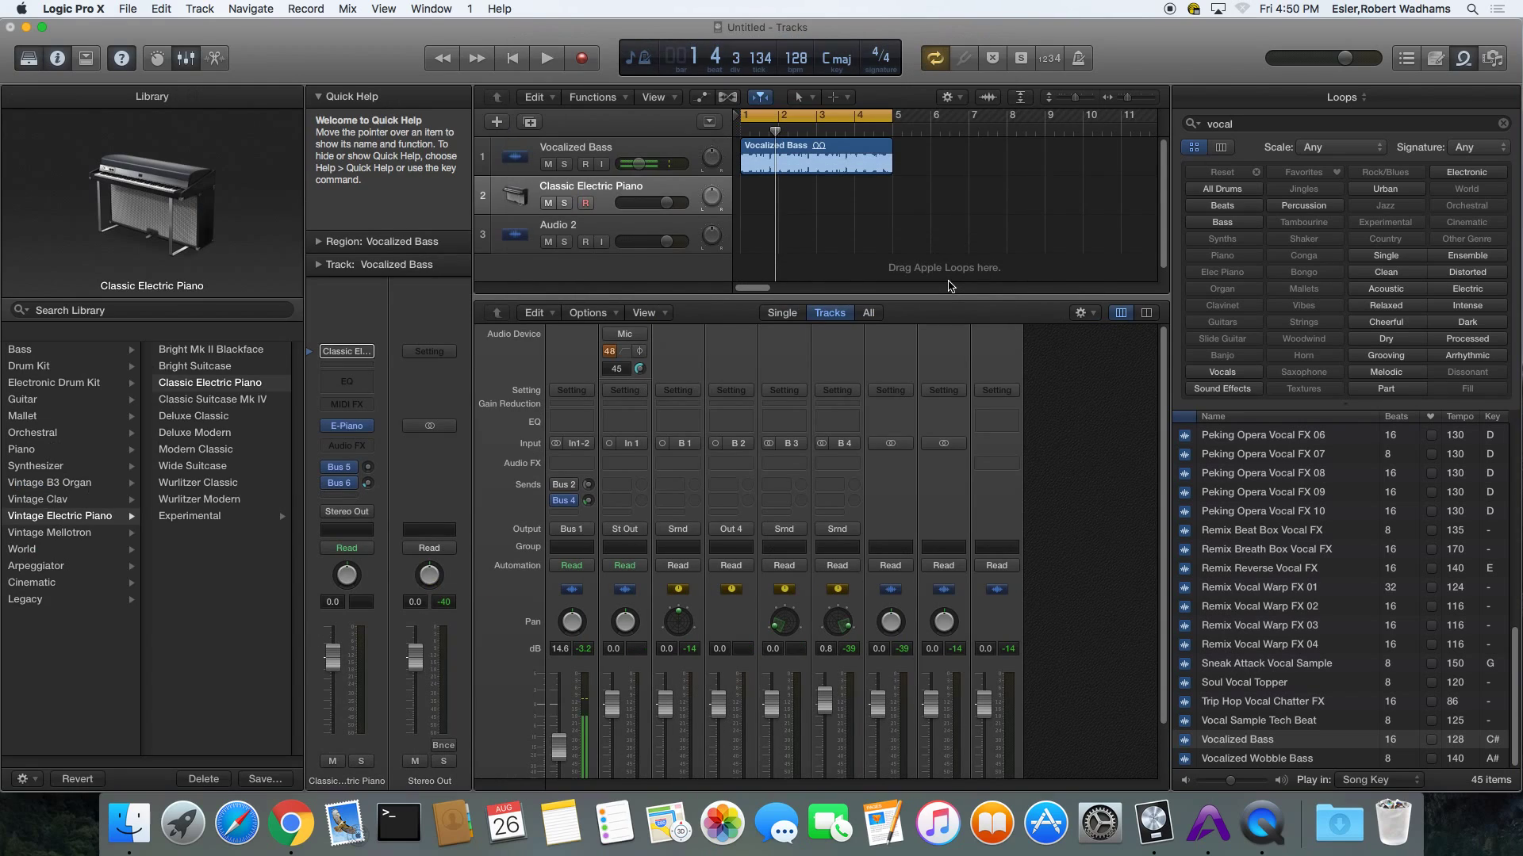
key("y")
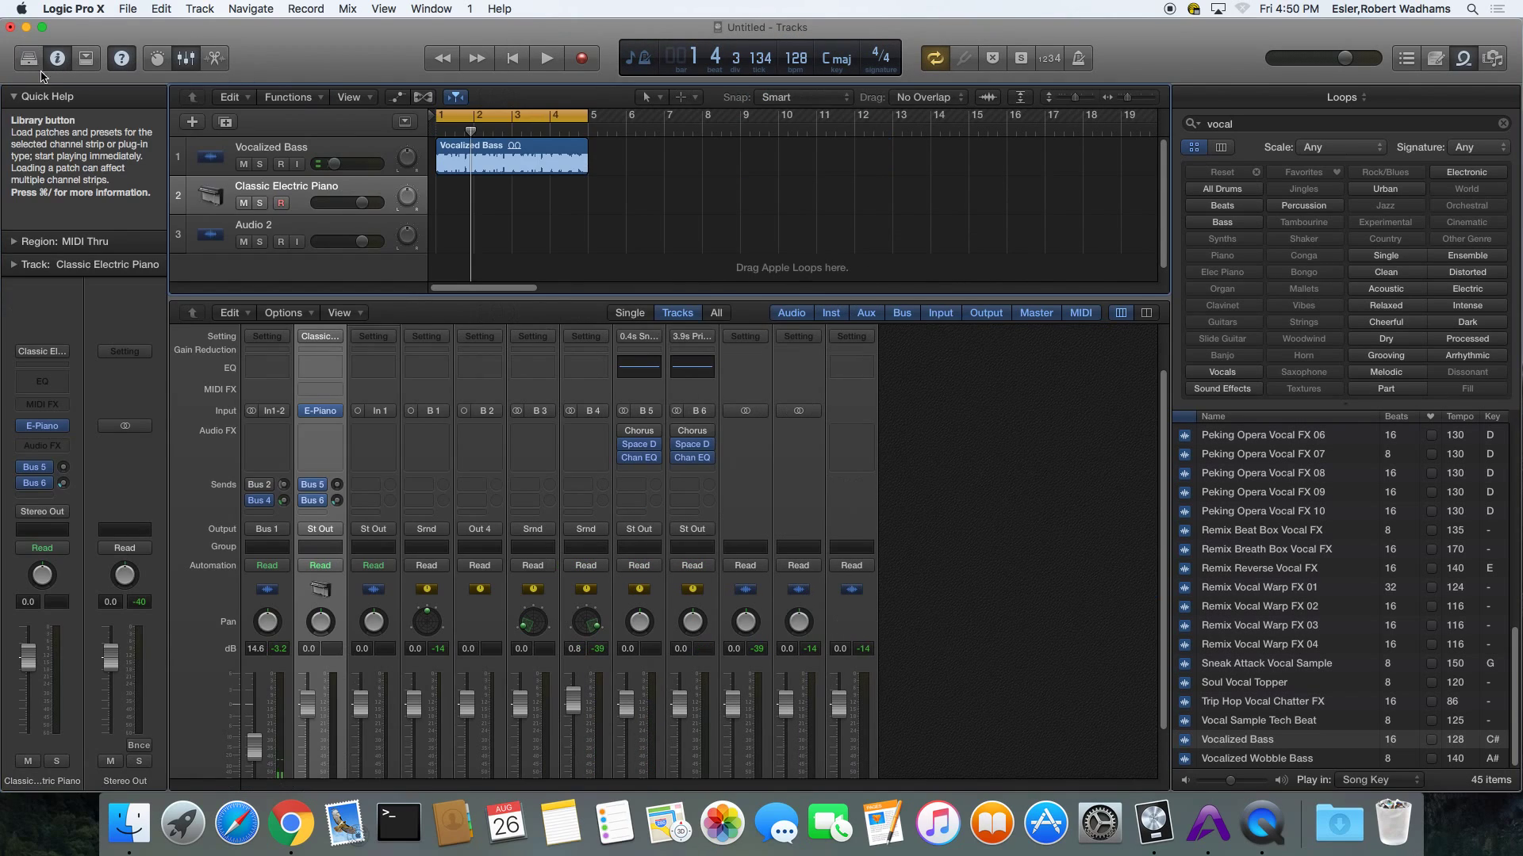
scroll(492, 519, "down", 2)
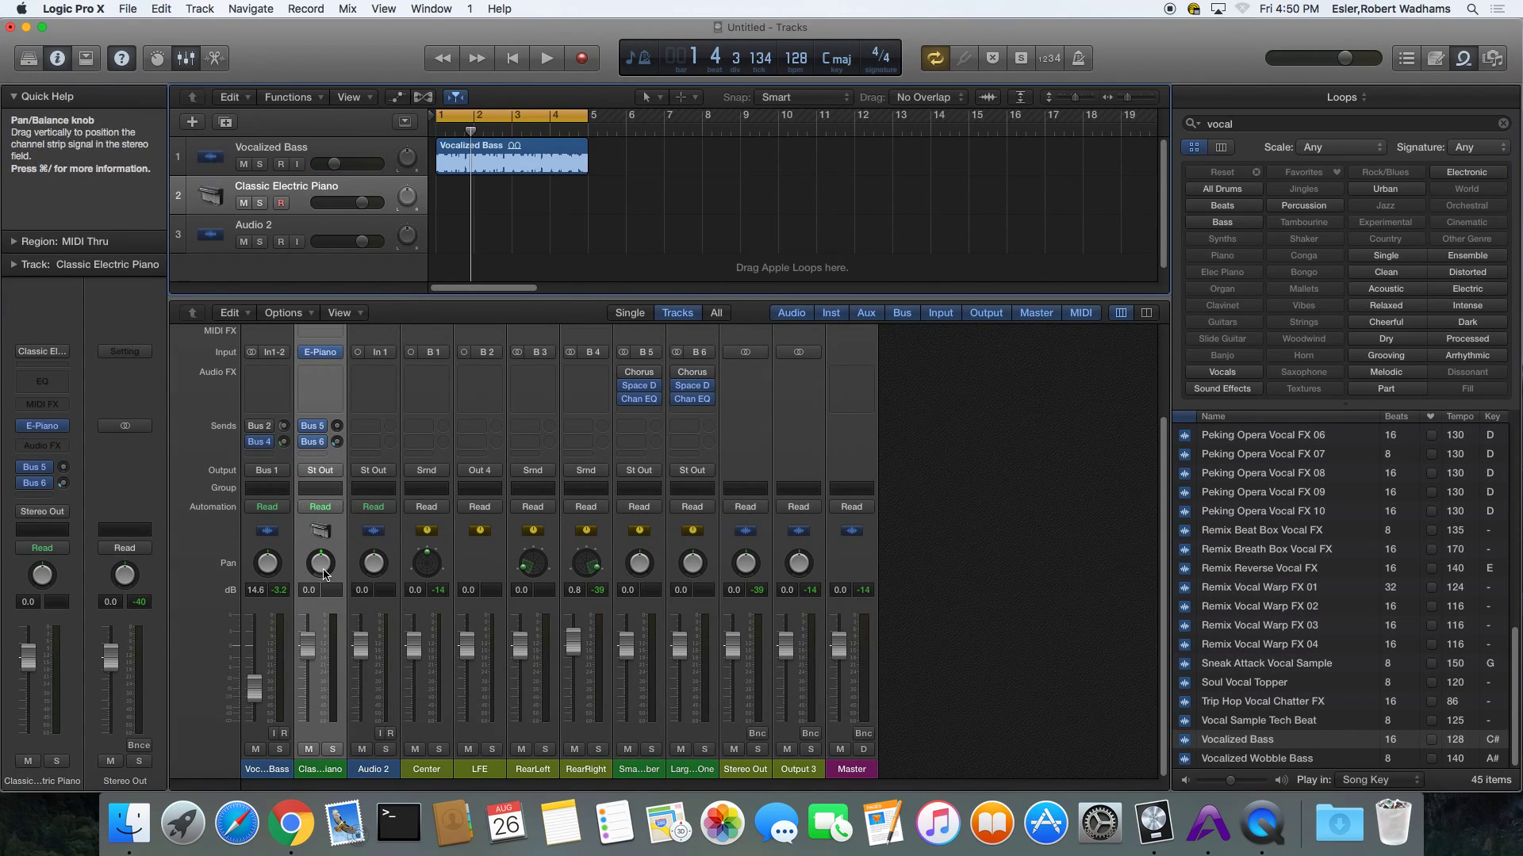
left_click_drag(319, 470, 427, 564)
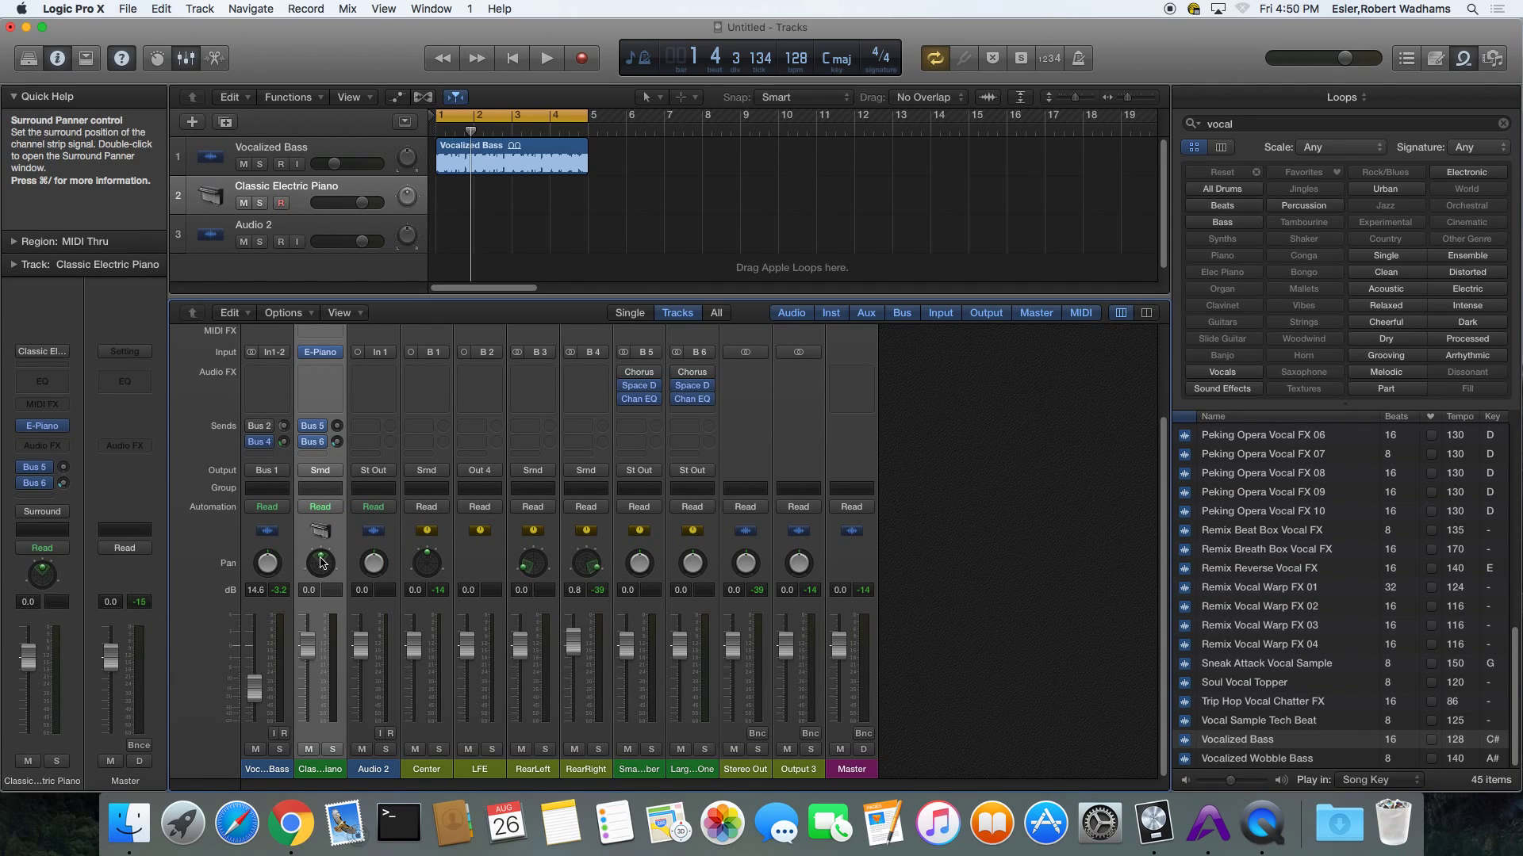
mouse_move(322, 559)
left_mouse_down()
mouse_move(327, 572)
mouse_move(305, 553)
mouse_move(327, 572)
mouse_move(321, 561)
left_mouse_up()
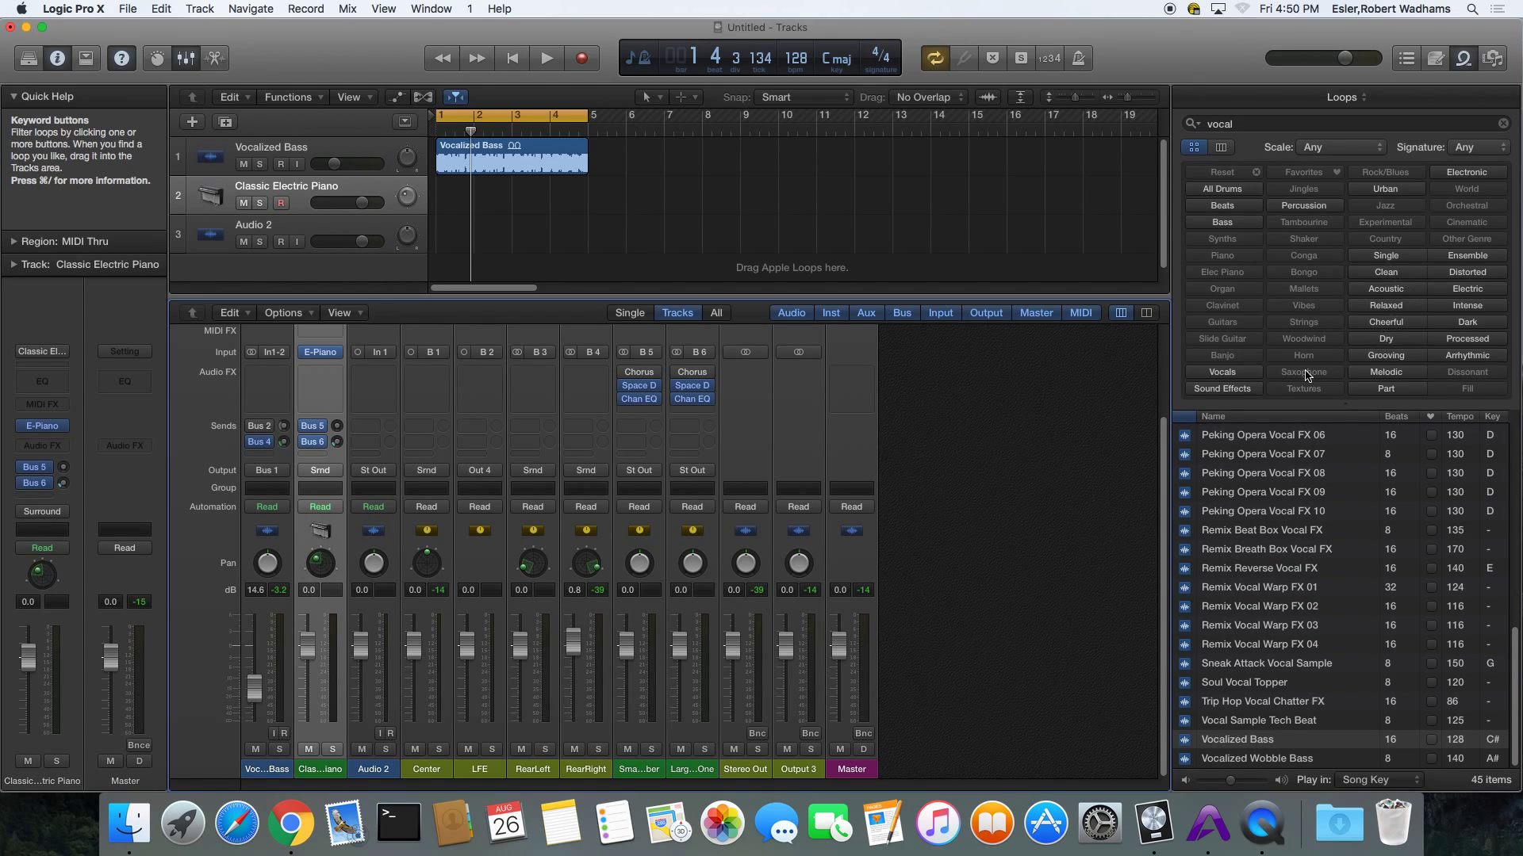
Search Loops for 'piano' and add a Classical Piano loop to track 2, importing its tempo.
left_click(1193, 124)
key("Escape")
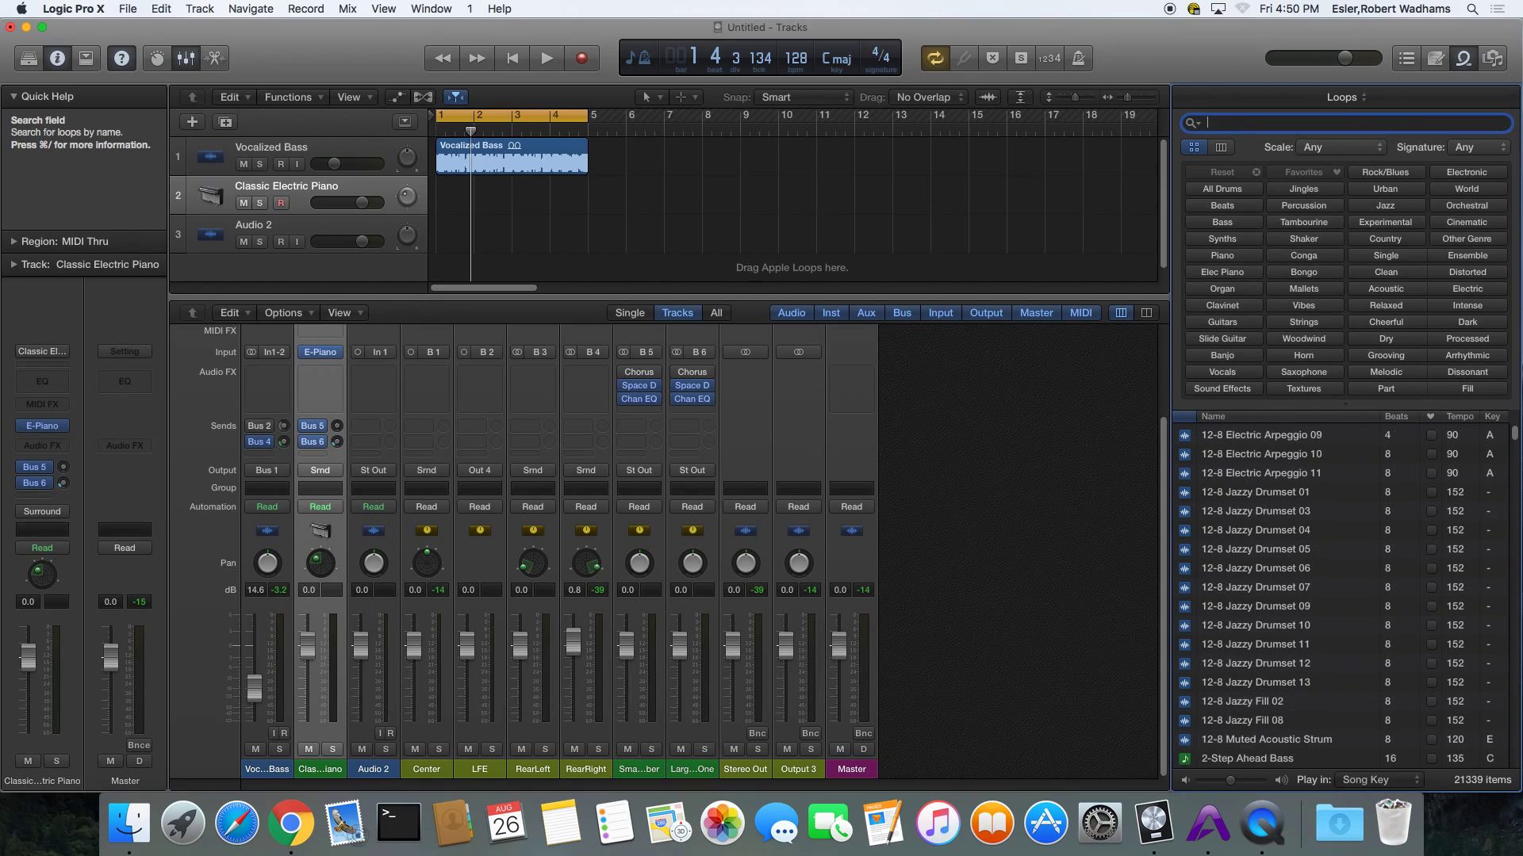
type("piano")
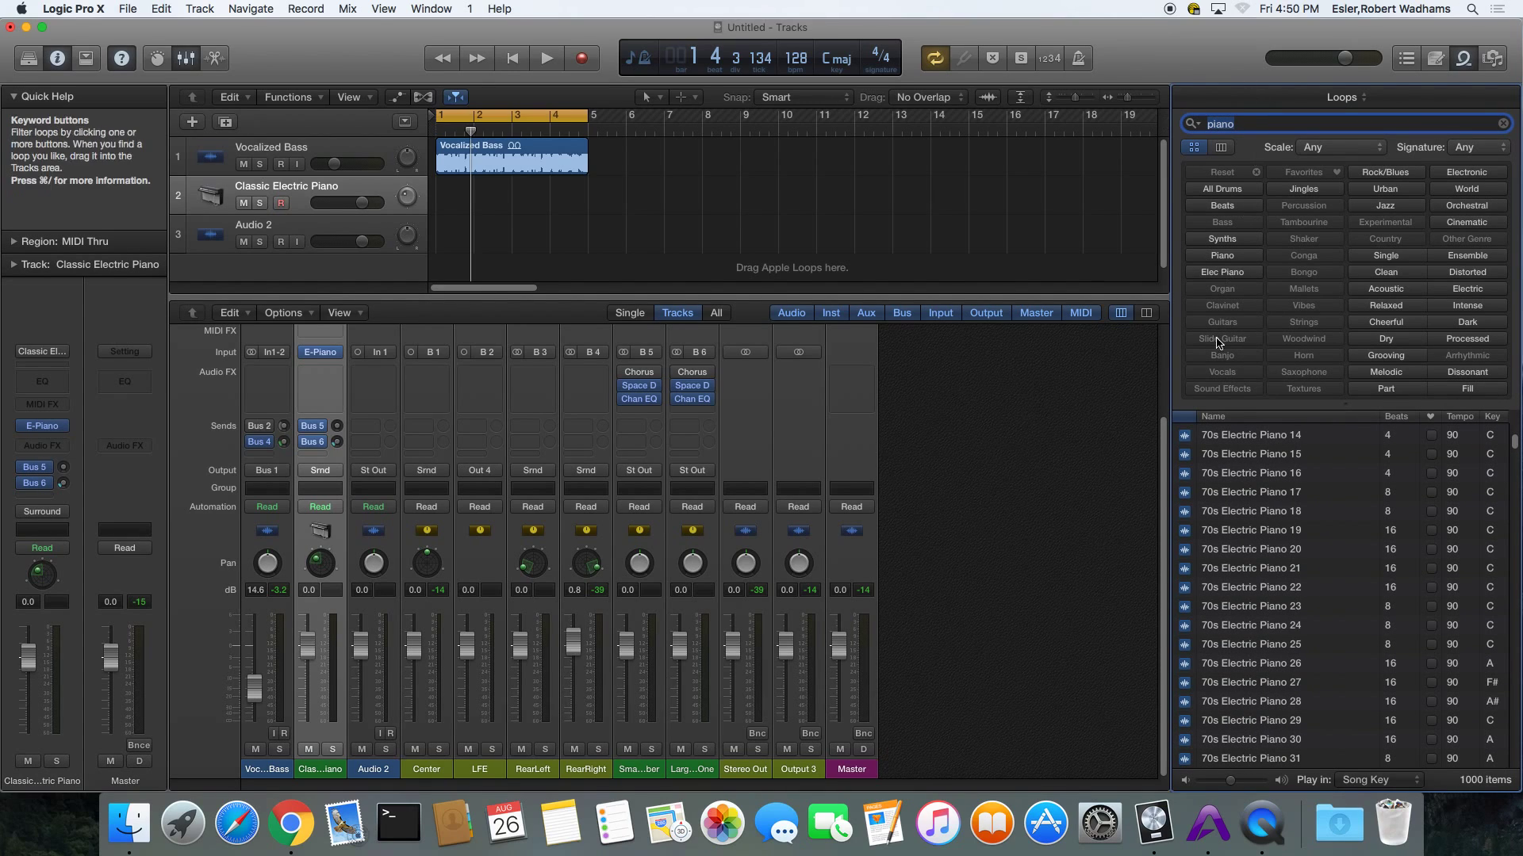
scroll(1228, 512, "down", 15)
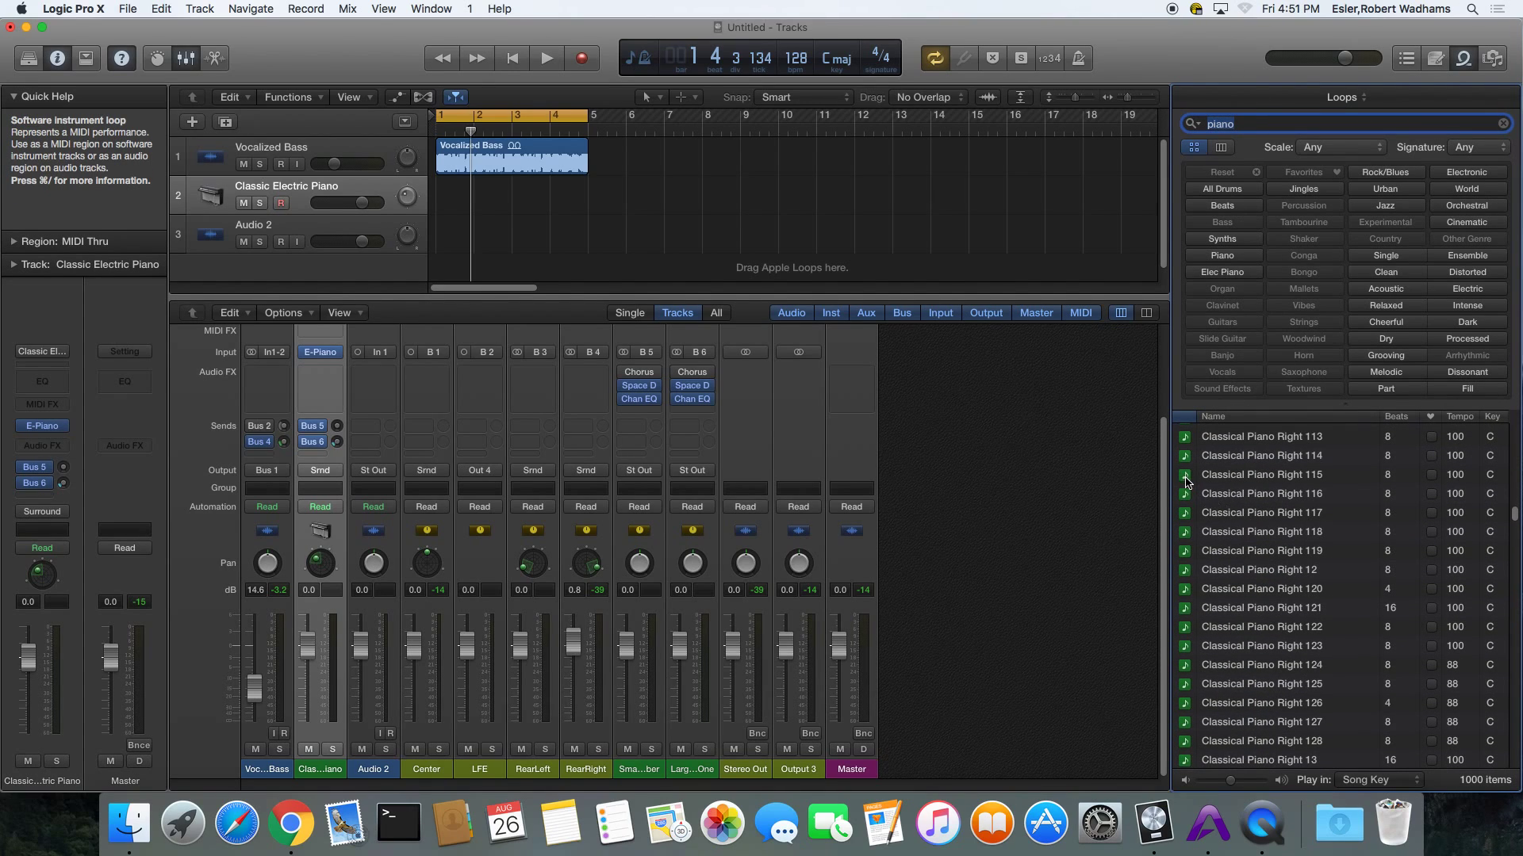
left_click_drag(1187, 481, 510, 187)
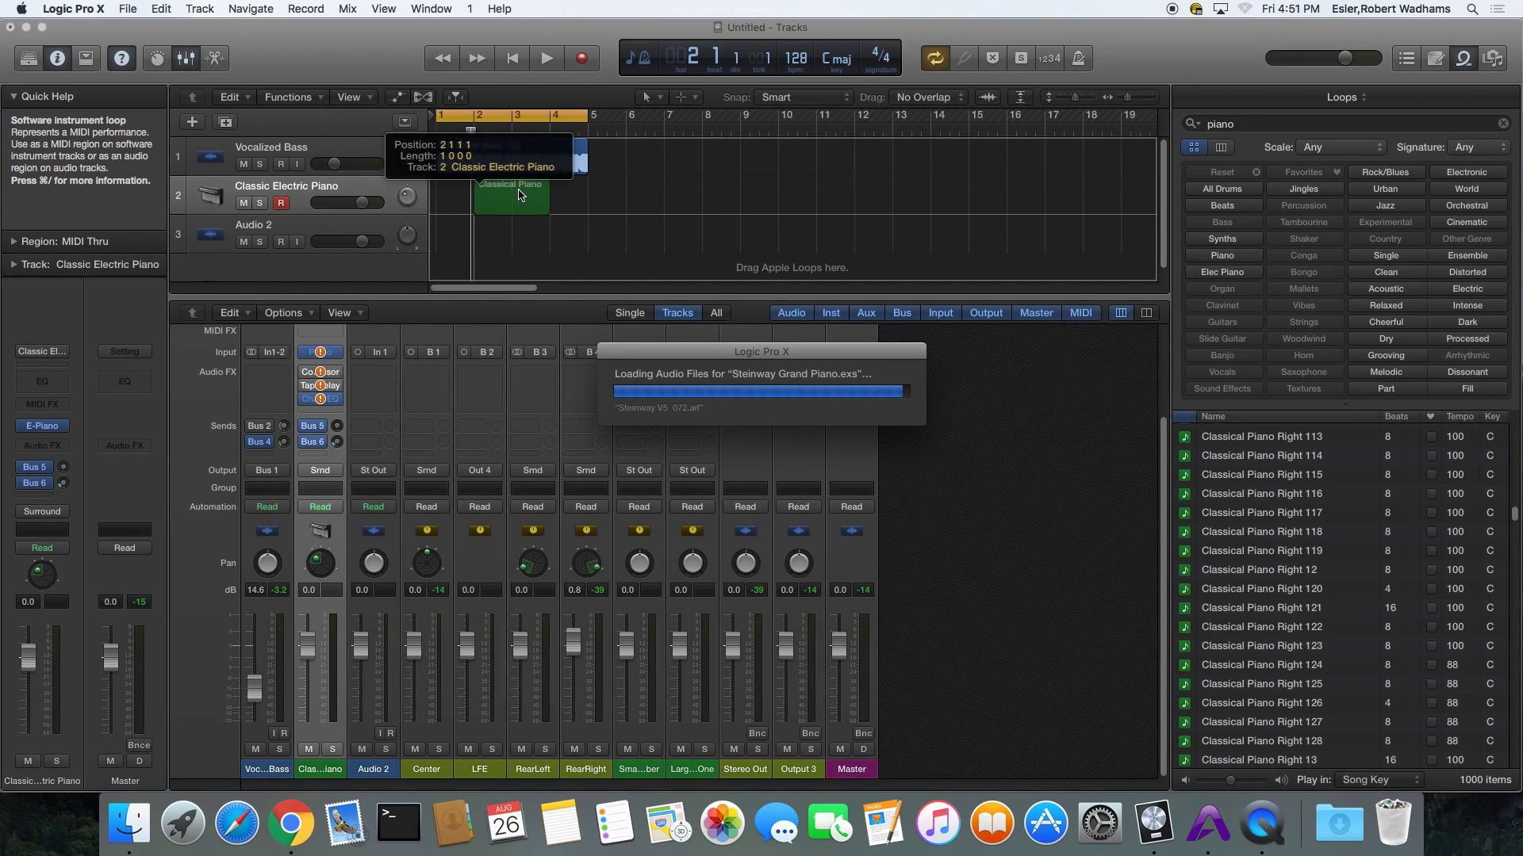
left_click(807, 290)
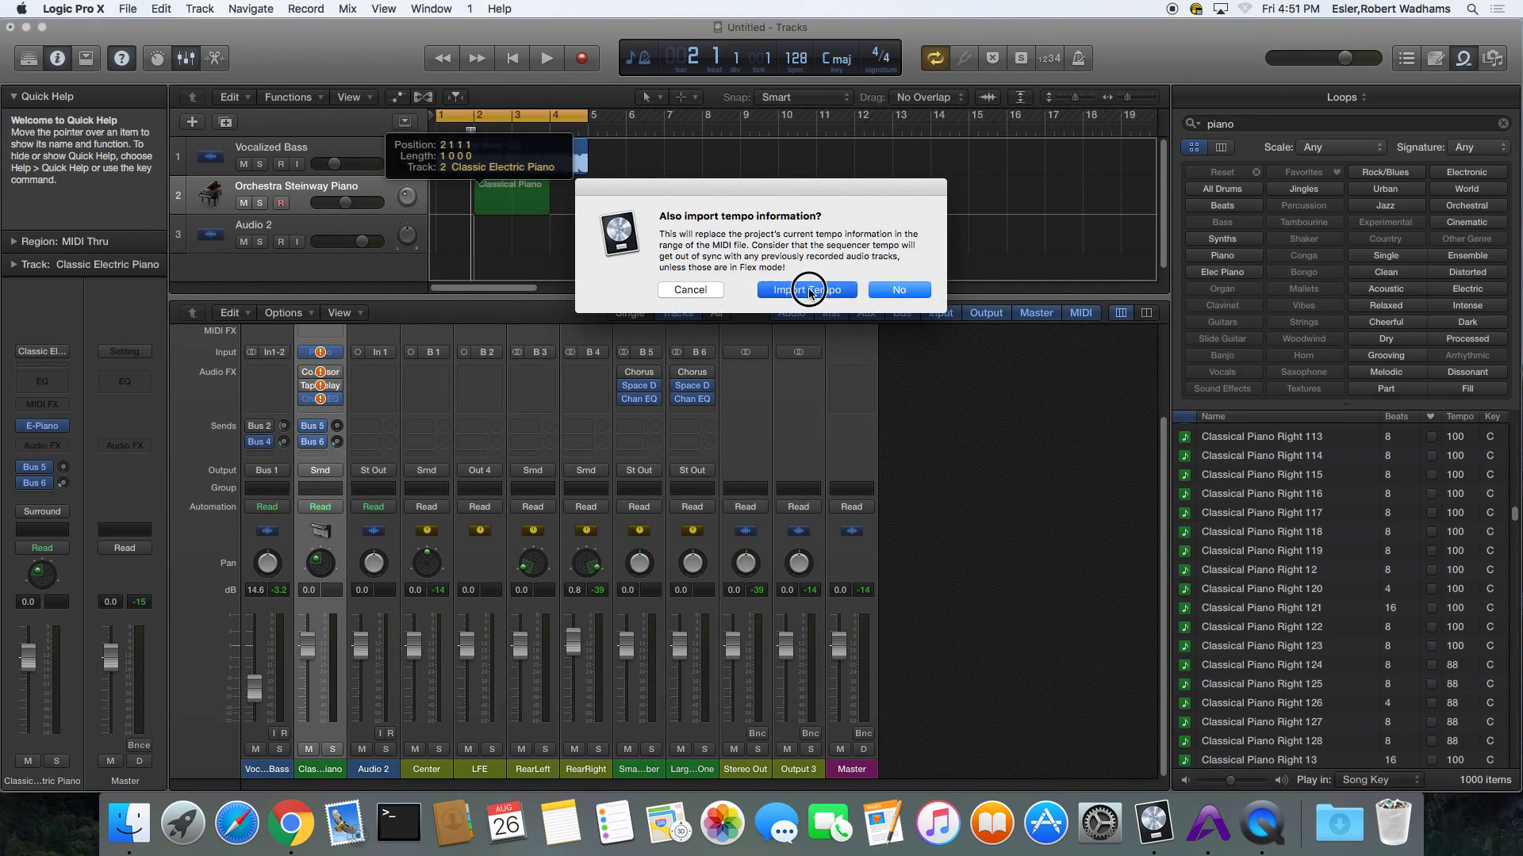
Move the piano region earlier, turn Cycle off, and play the piano track soloed.
left_click_drag(519, 189, 496, 187)
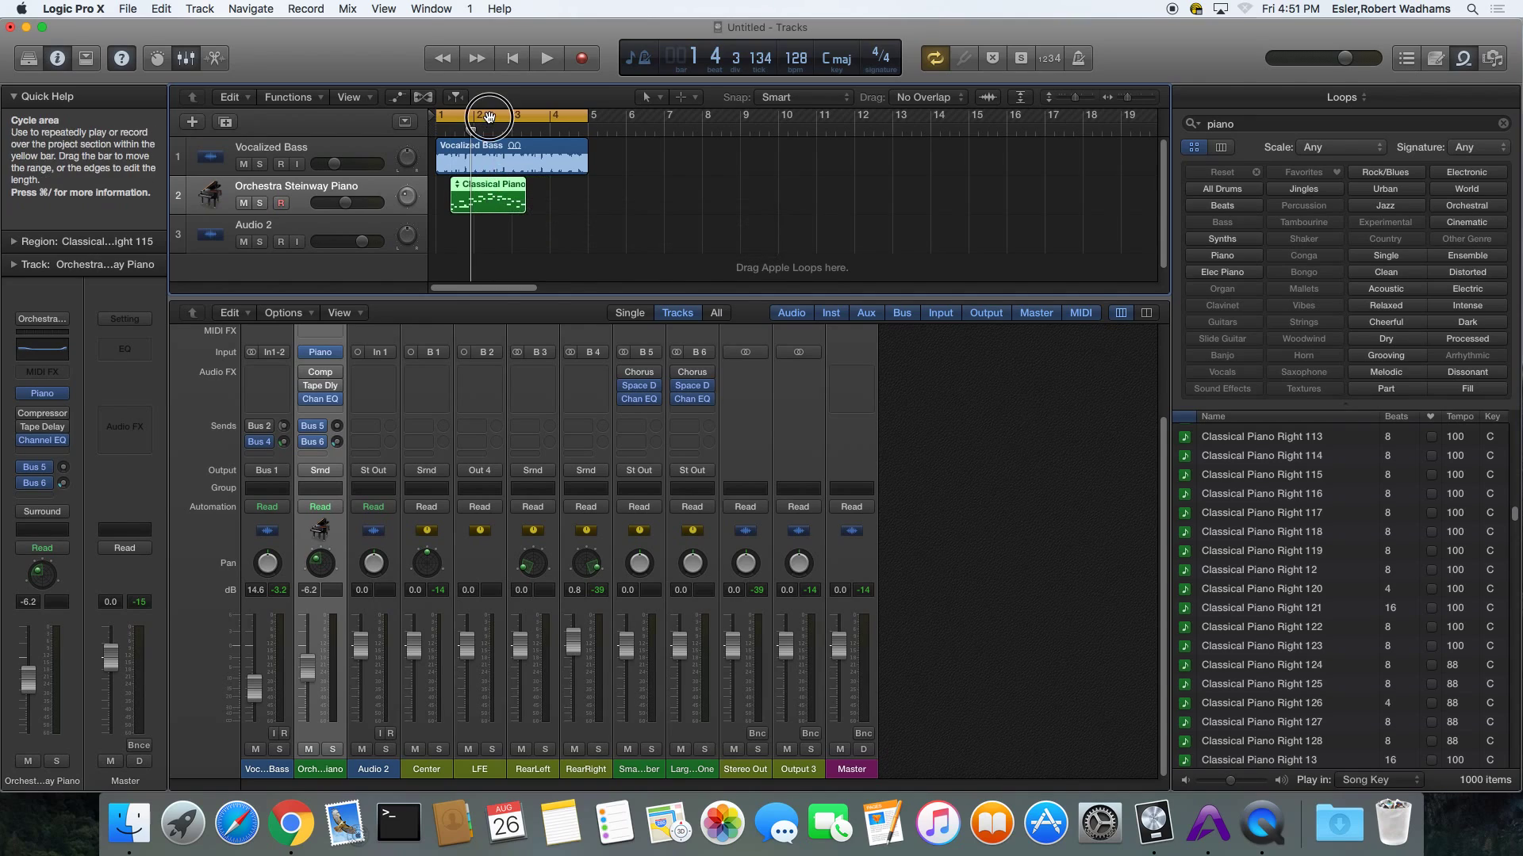
left_click(492, 116)
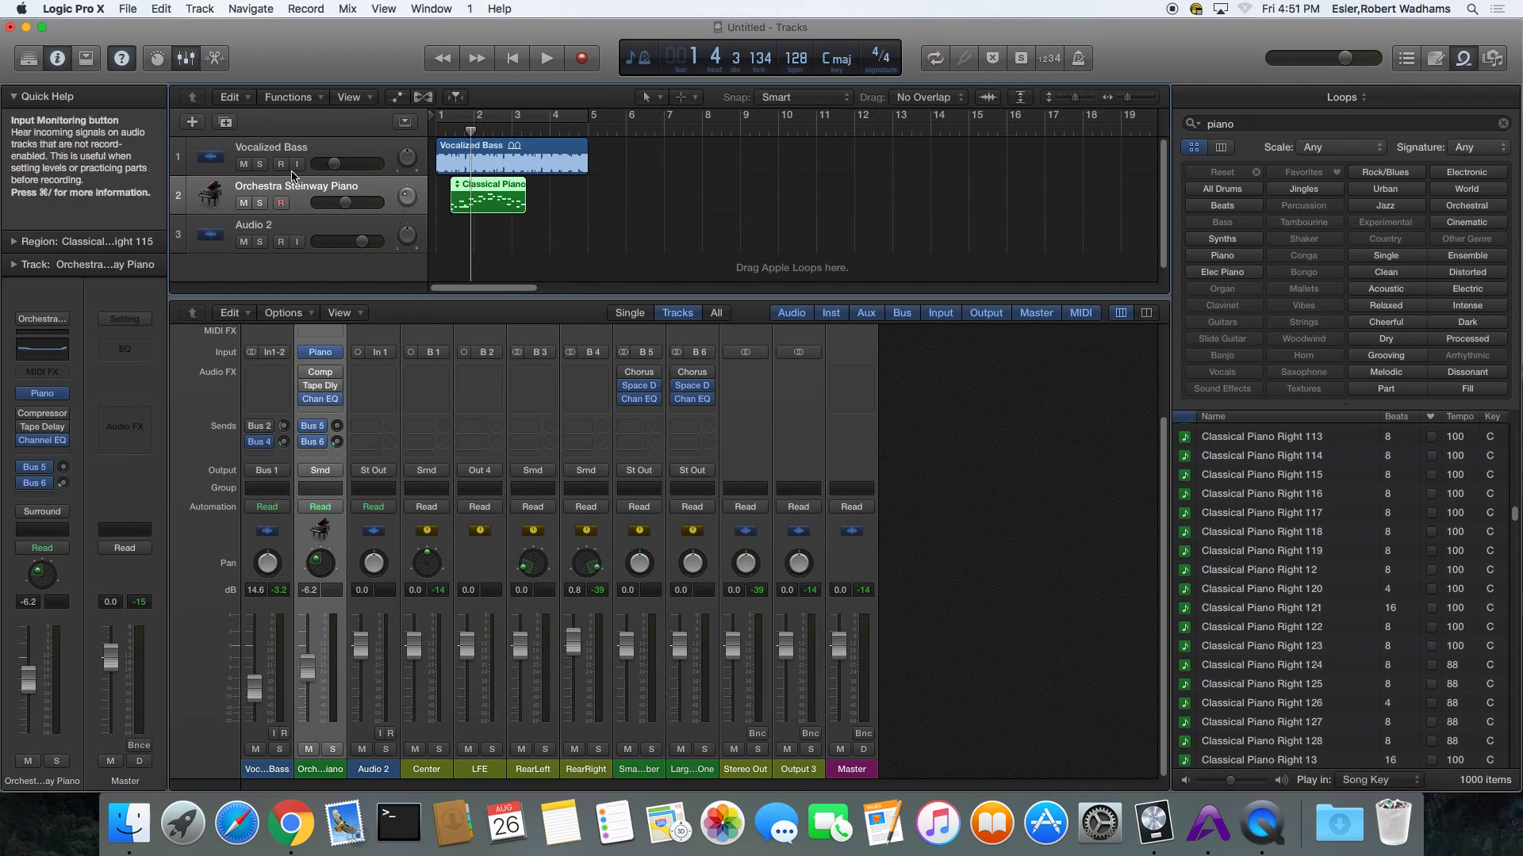
left_click(260, 203)
key("space")
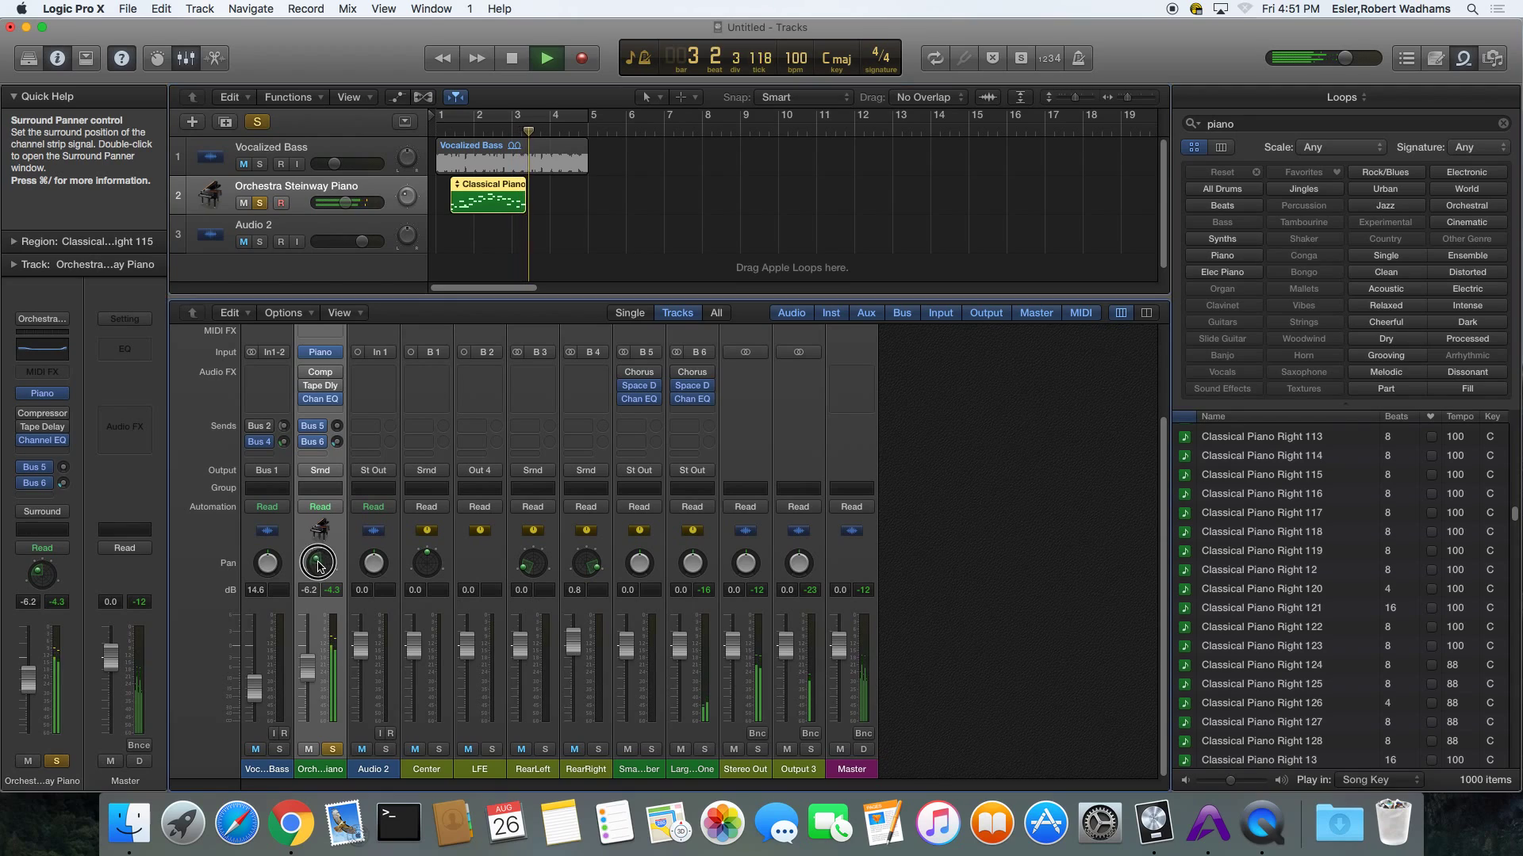
Cycle bars 1–3 and, while it plays, pan the piano toward the front right of the surround field.
key("space")
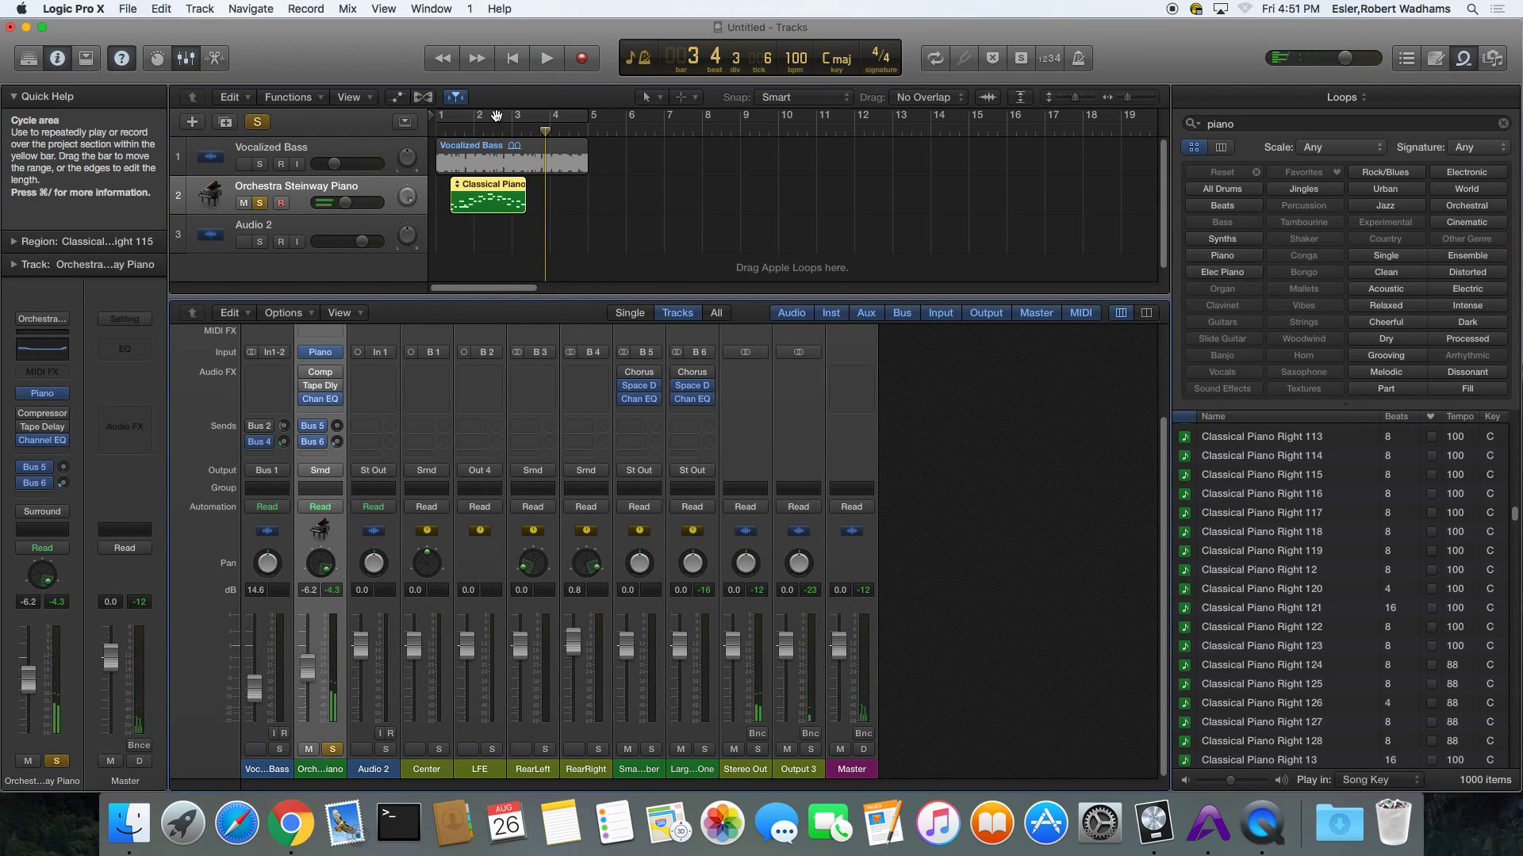
left_click(935, 58)
left_click_drag(578, 114, 446, 117)
key("space")
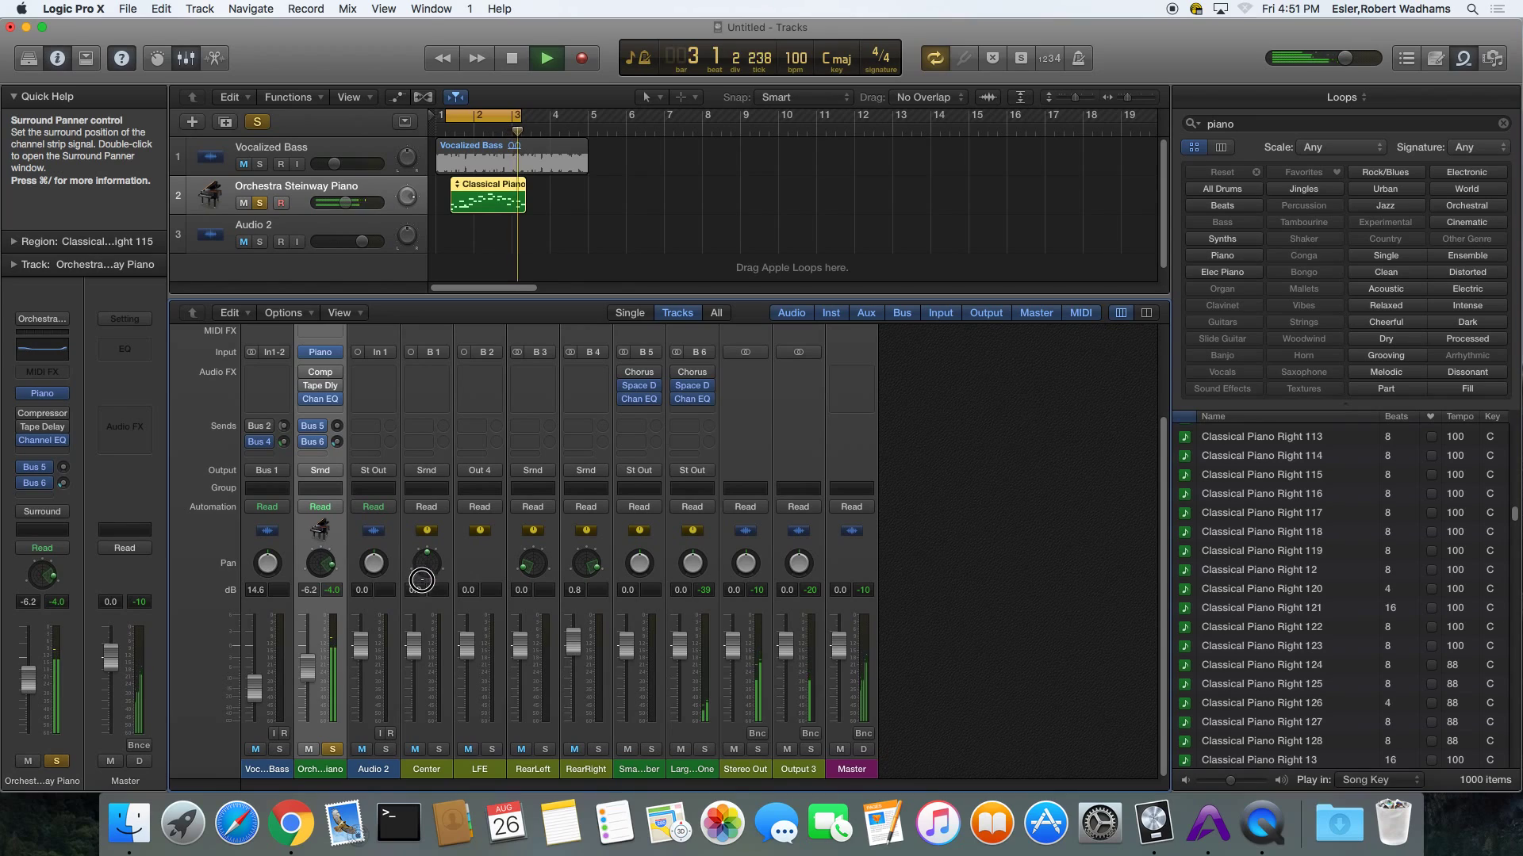
mouse_move(321, 565)
left_mouse_down()
mouse_move(350, 540)
mouse_move(262, 536)
mouse_move(302, 551)
mouse_move(257, 581)
mouse_move(381, 559)
mouse_move(357, 595)
mouse_move(321, 563)
left_mouse_up()
key("space")
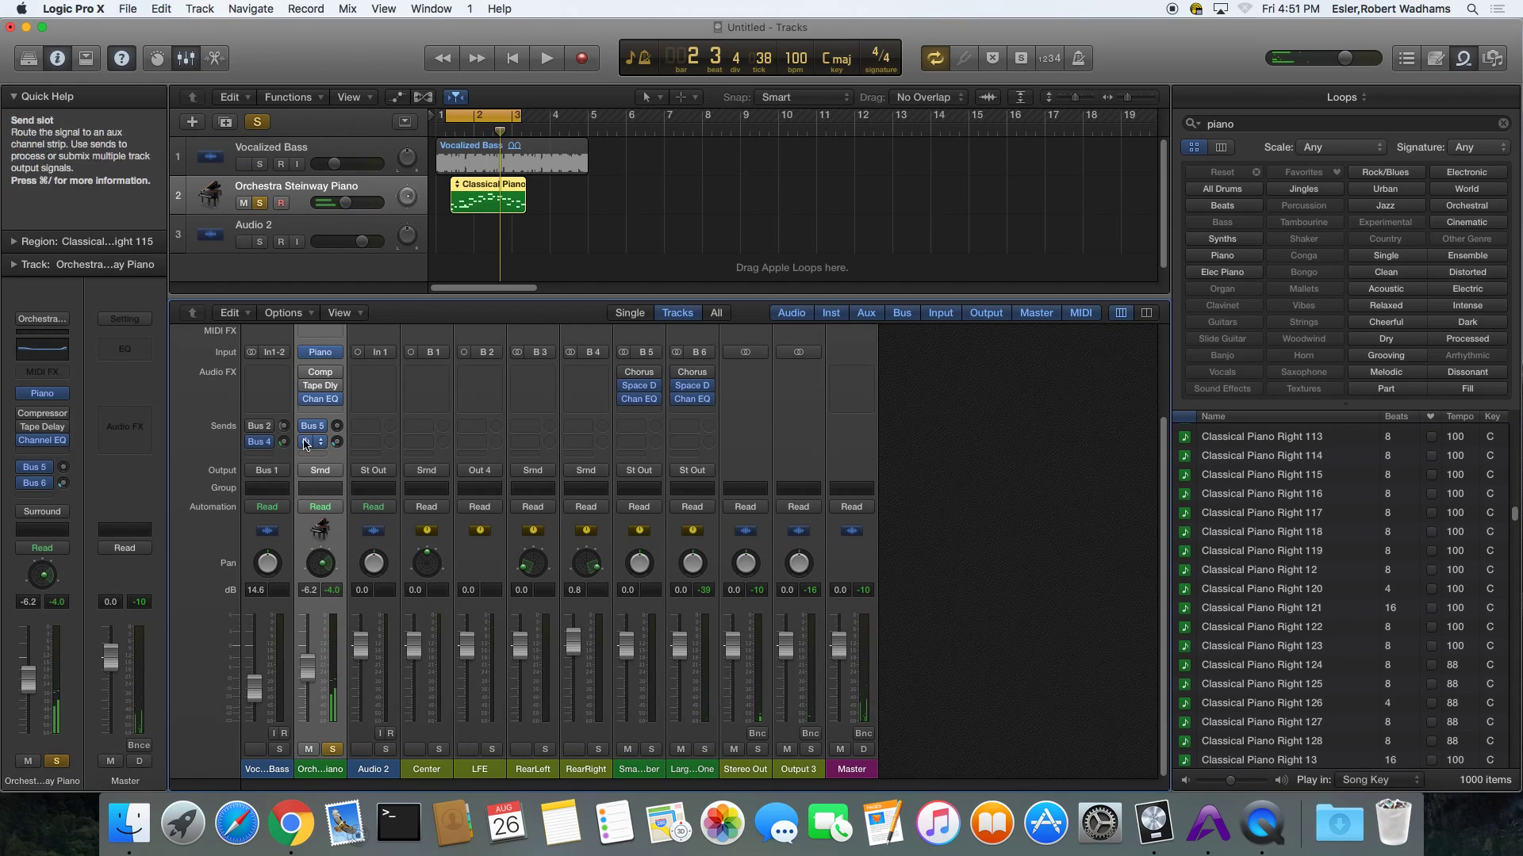
Show automation, set the piano lane to Pan, add raised points up to bar 3, and audition.
left_click(395, 98)
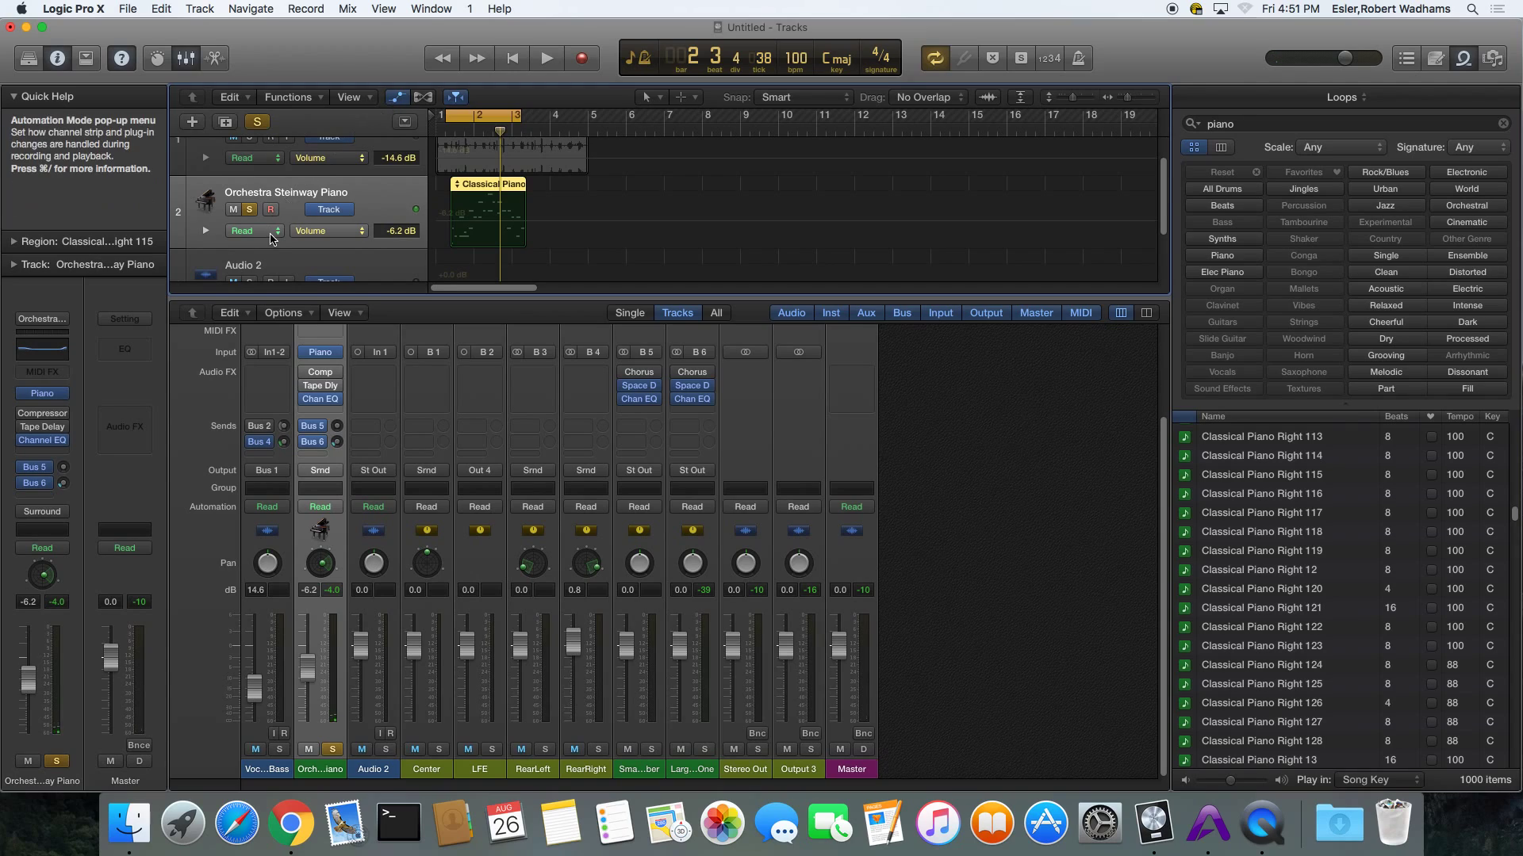
left_click(348, 230)
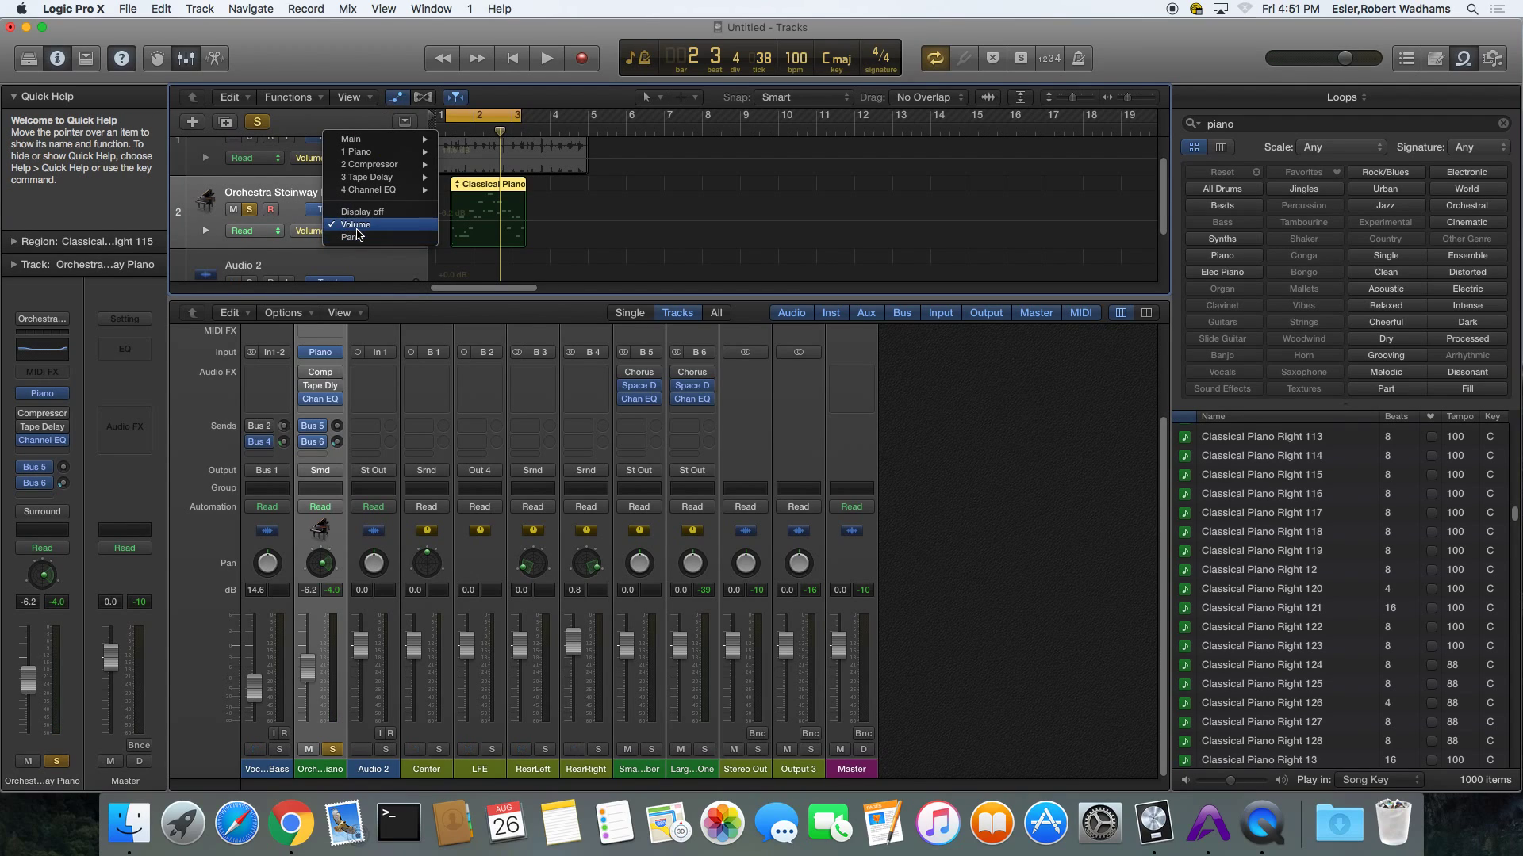
left_click(387, 240)
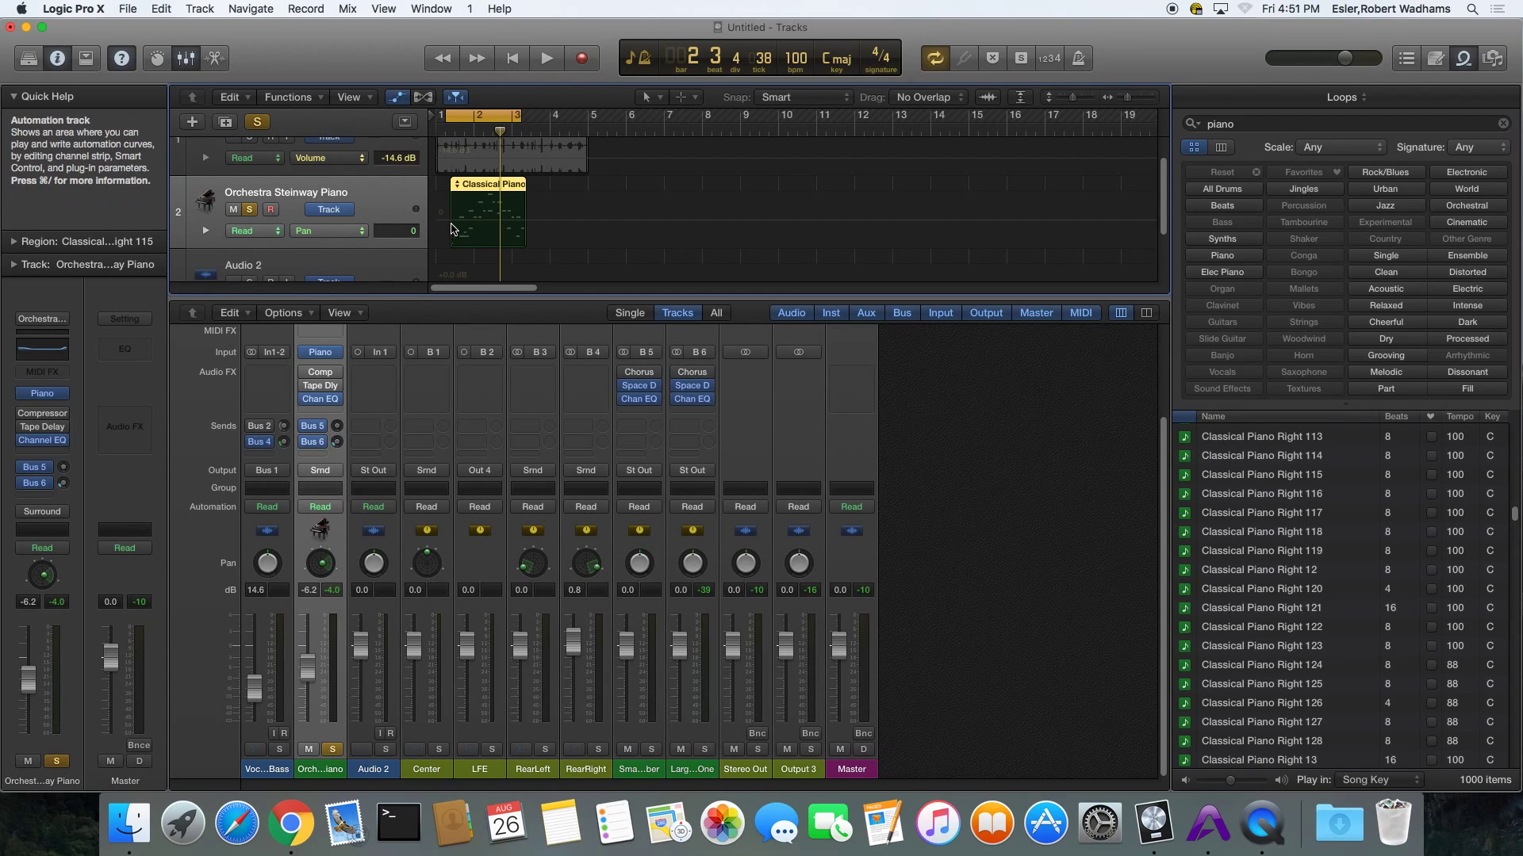
left_click_drag(454, 222, 514, 208)
left_click(514, 206)
key("space")
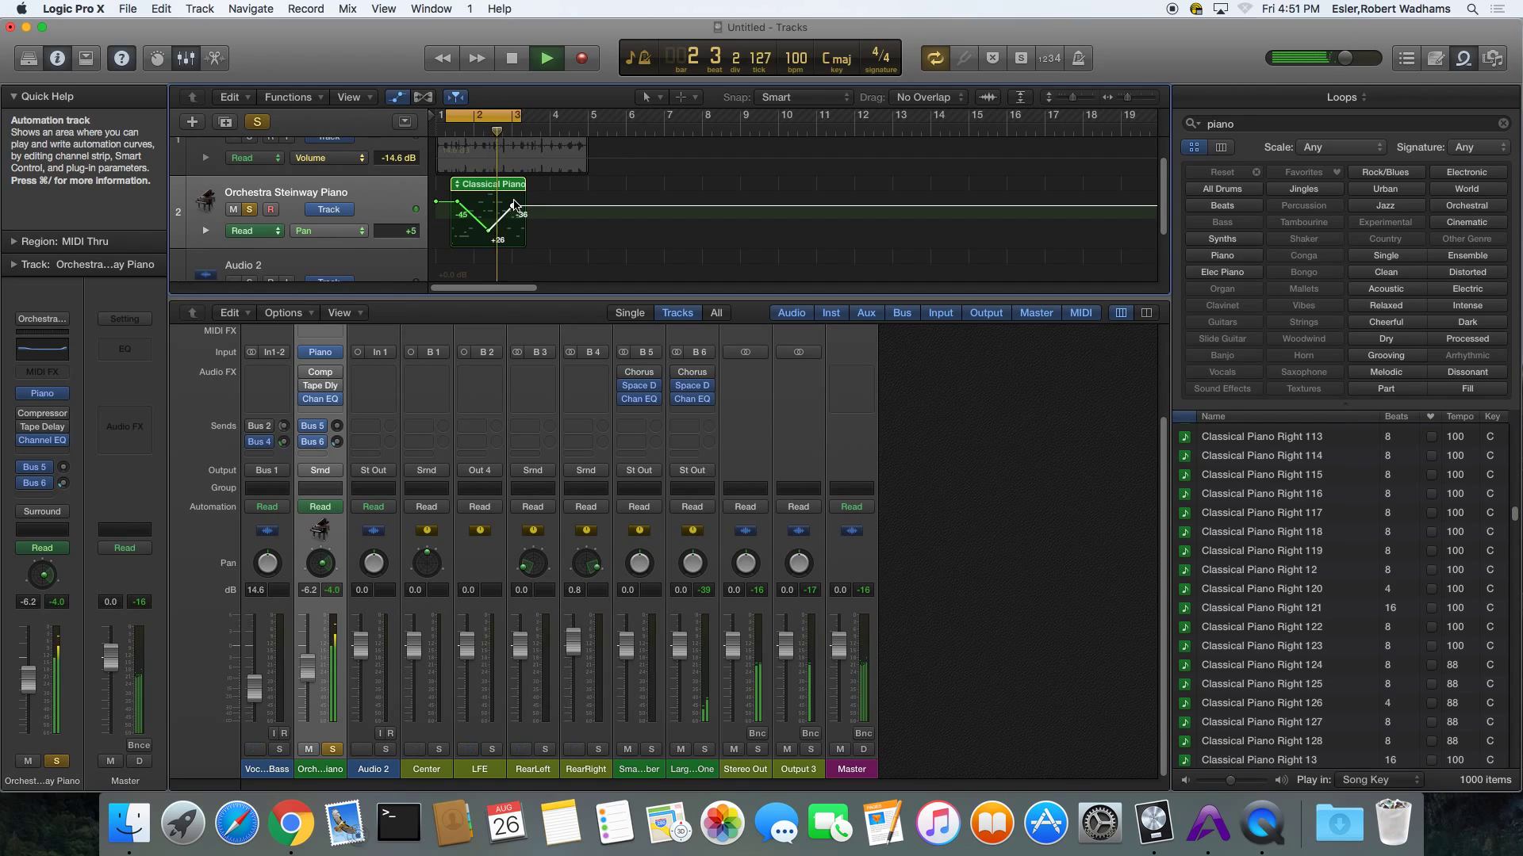
key("space")
Switch the lane to Main > Pan > Absolute, reshape the curve, and hide the automation lanes.
left_click(359, 231)
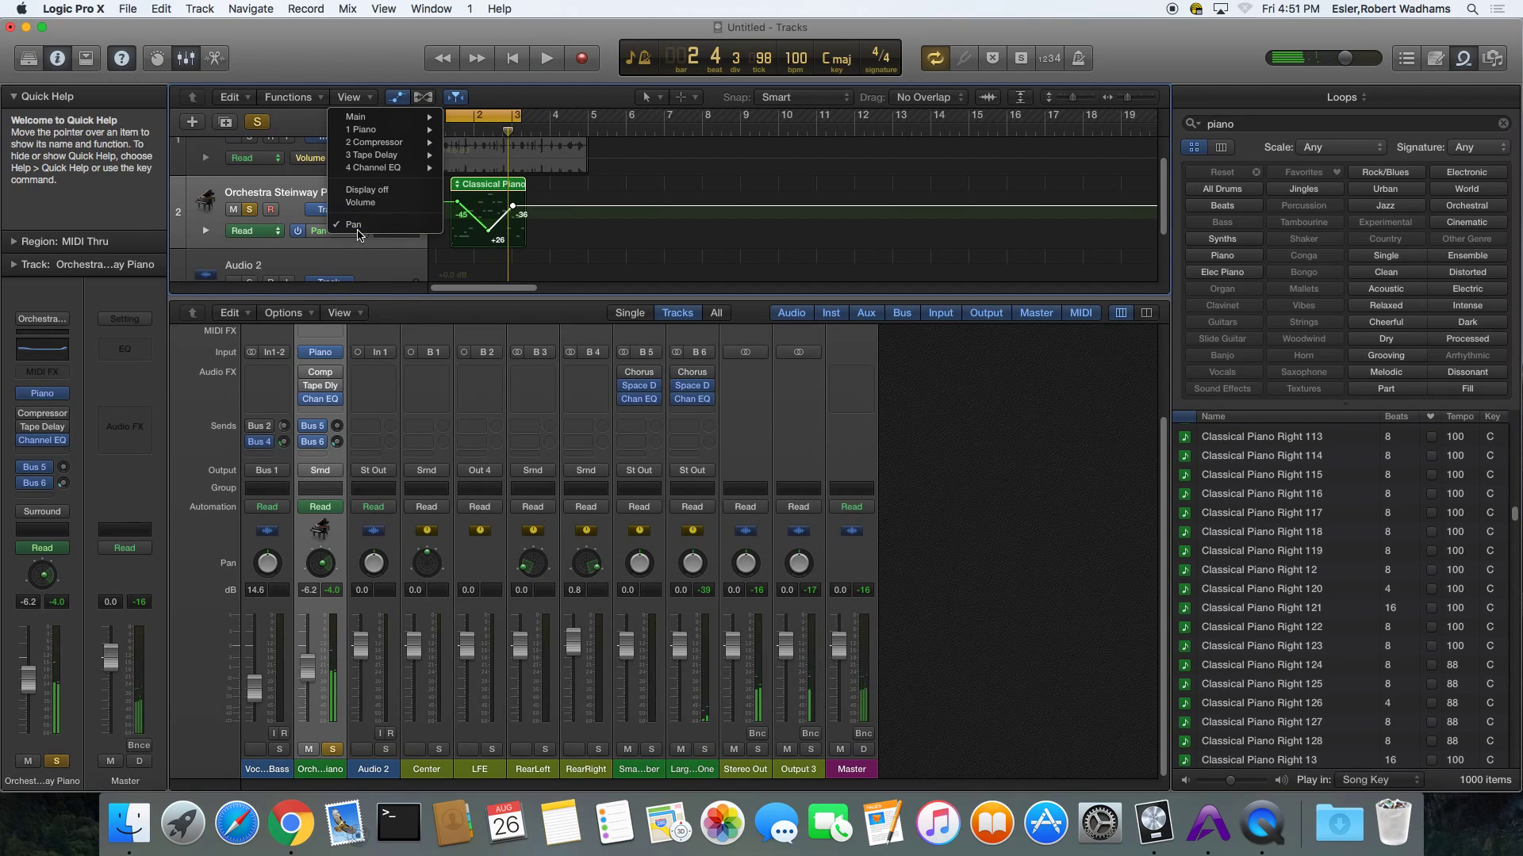
mouse_move(387, 121)
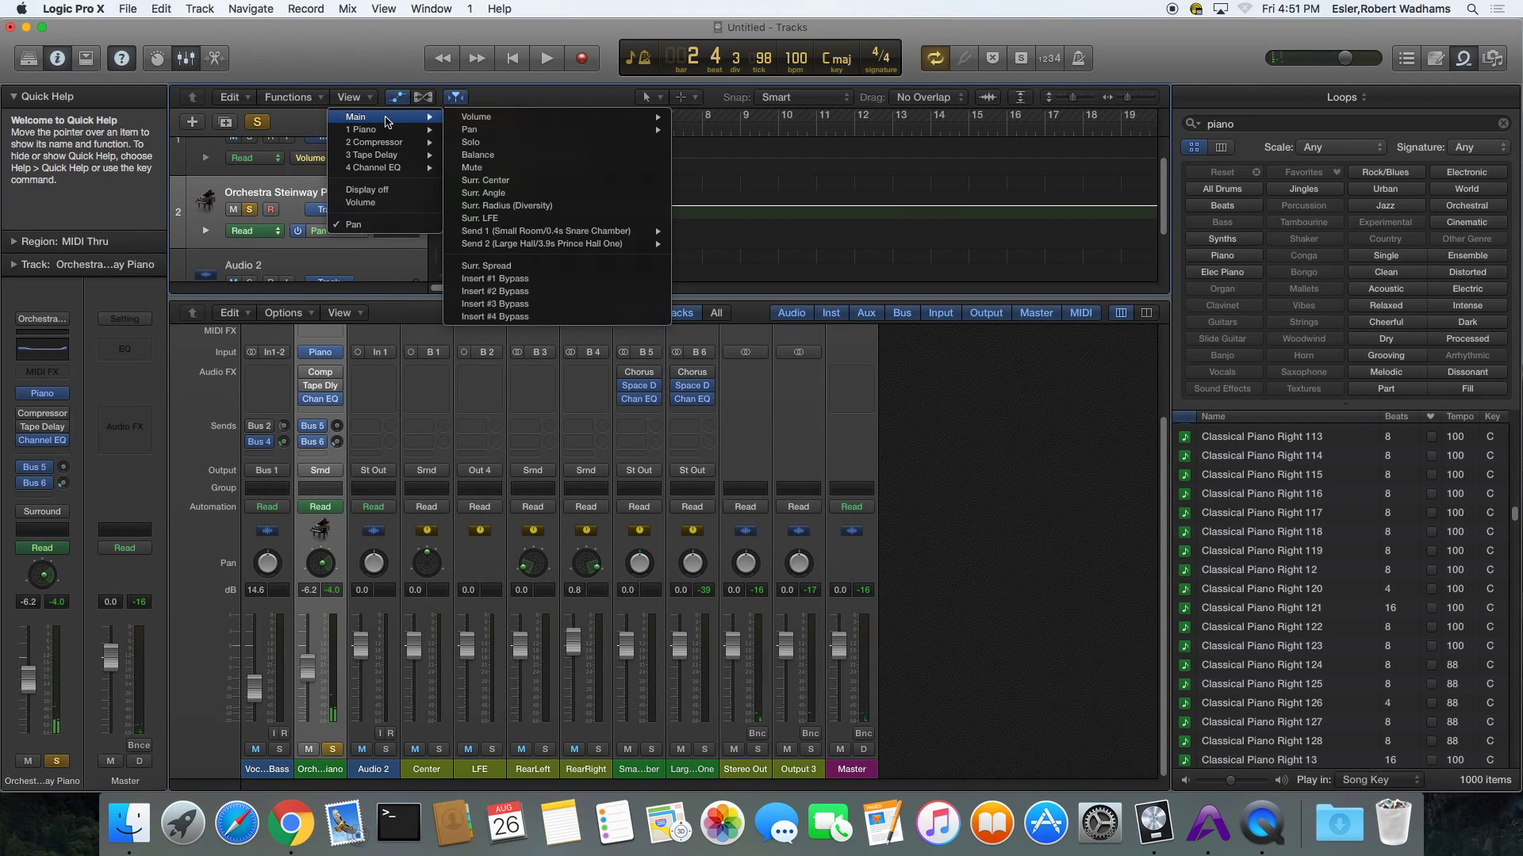
mouse_move(496, 134)
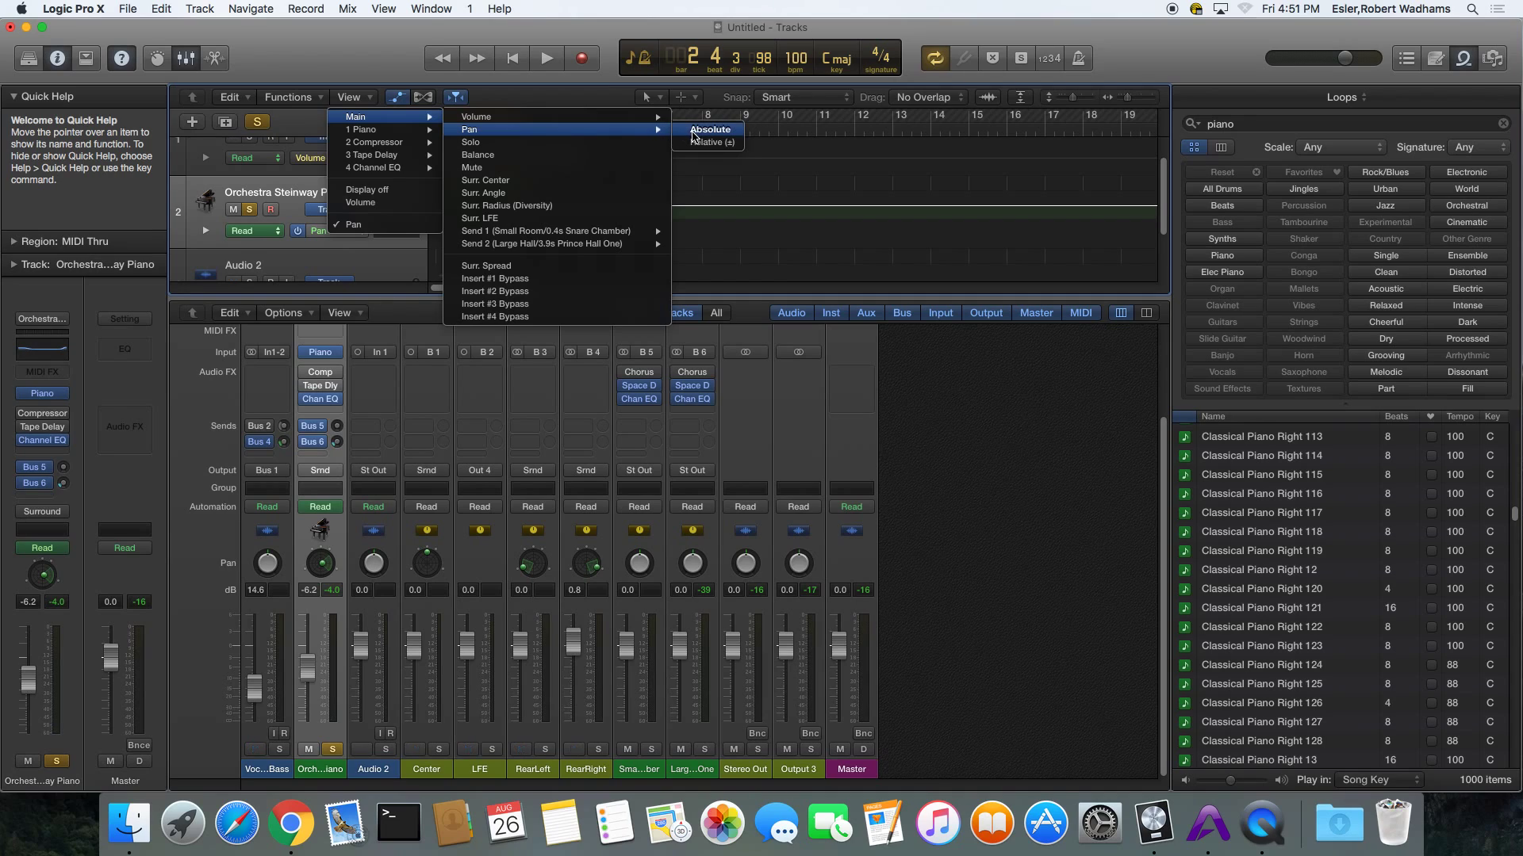
left_click(731, 139)
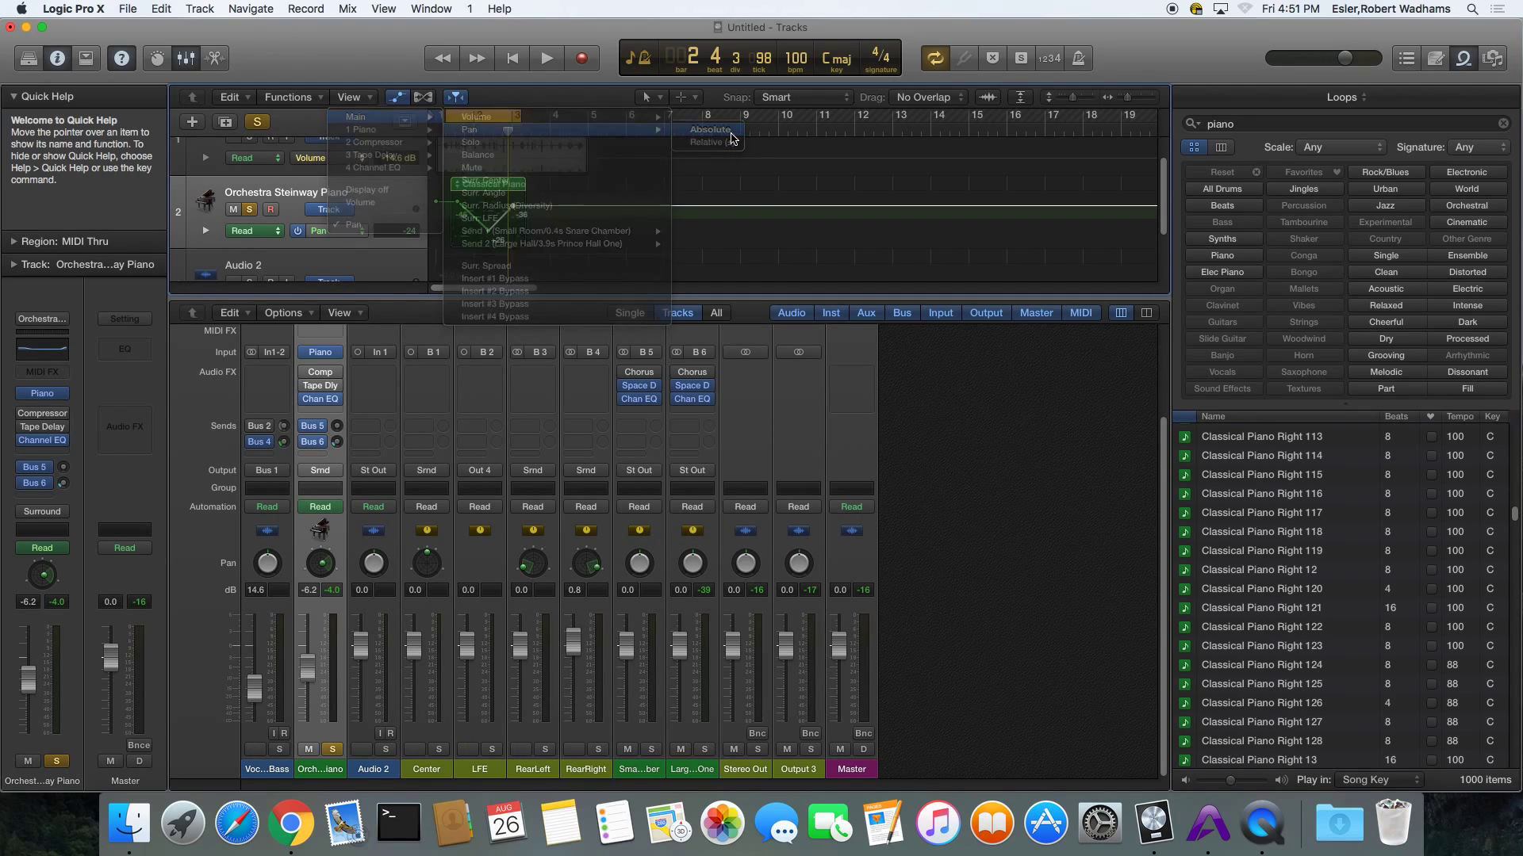
left_click_drag(466, 237, 468, 229)
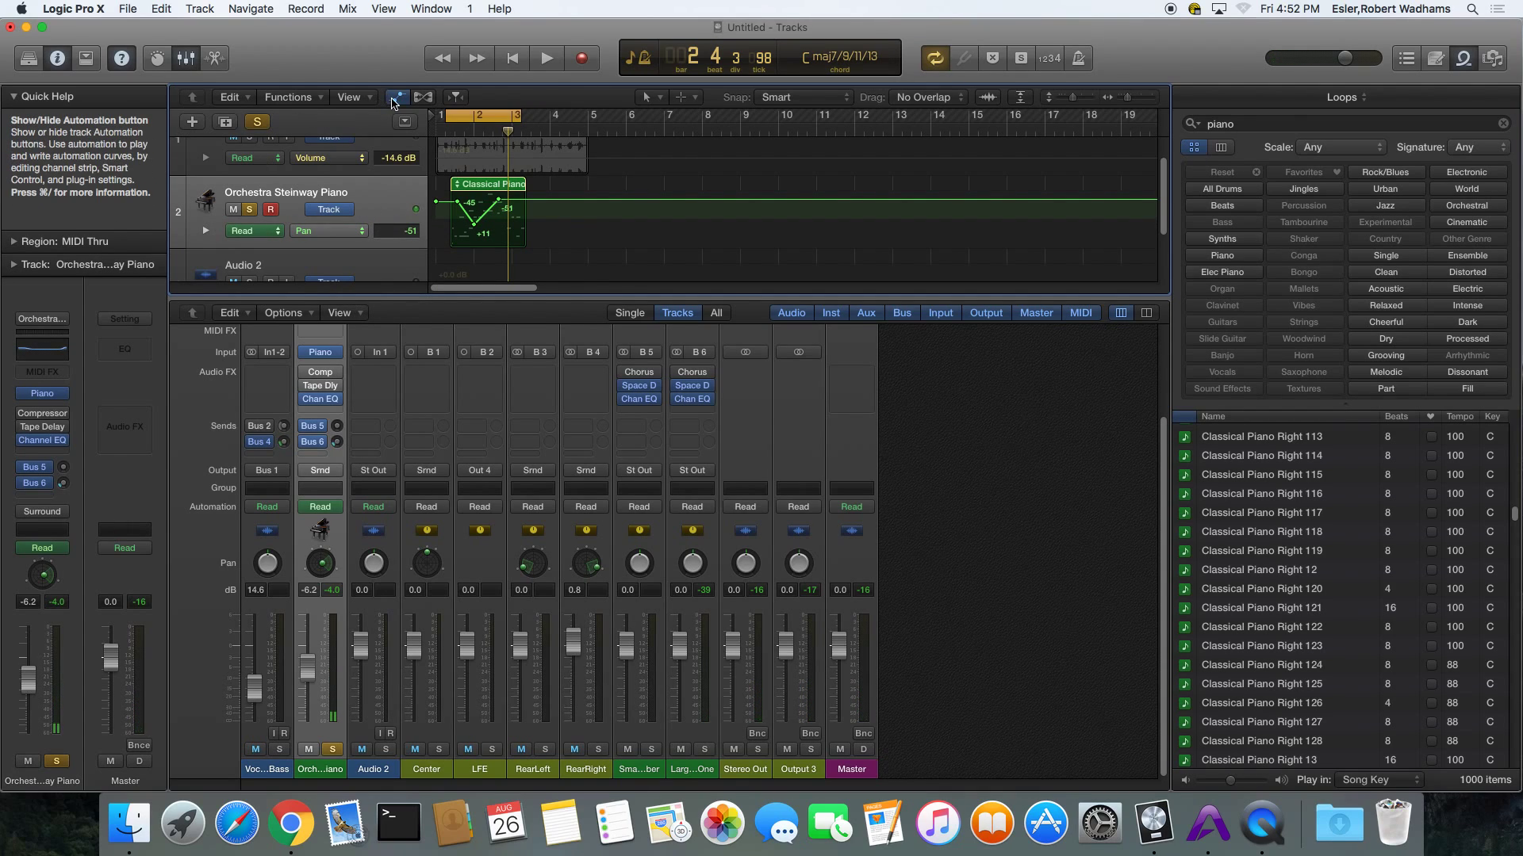
left_click(396, 97)
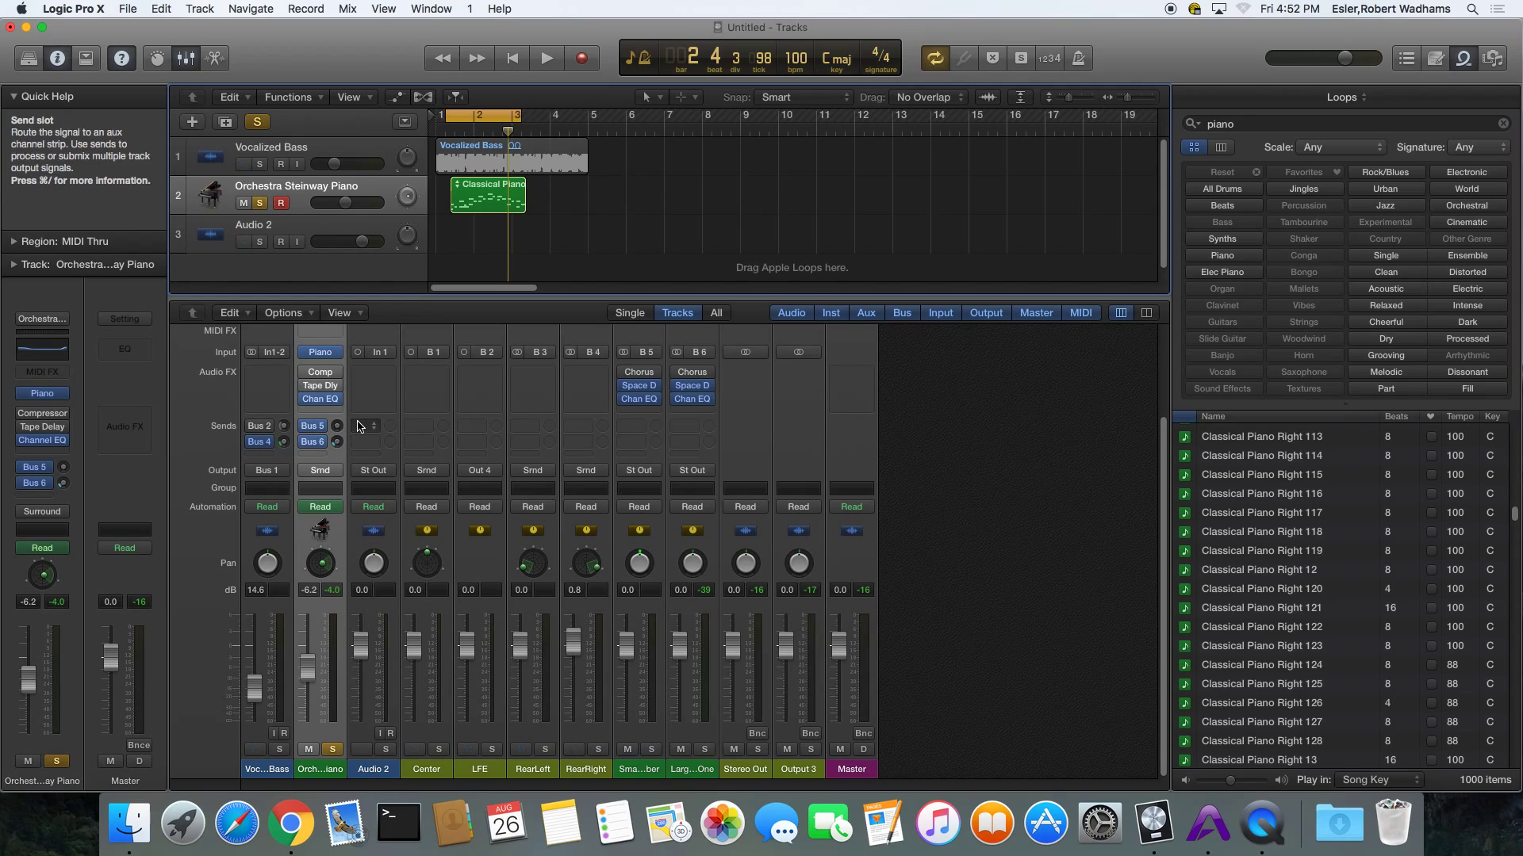
Route the piano's first send to Bus 3 RearLeft and its second to Bus 4 RearRight.
left_click(317, 429)
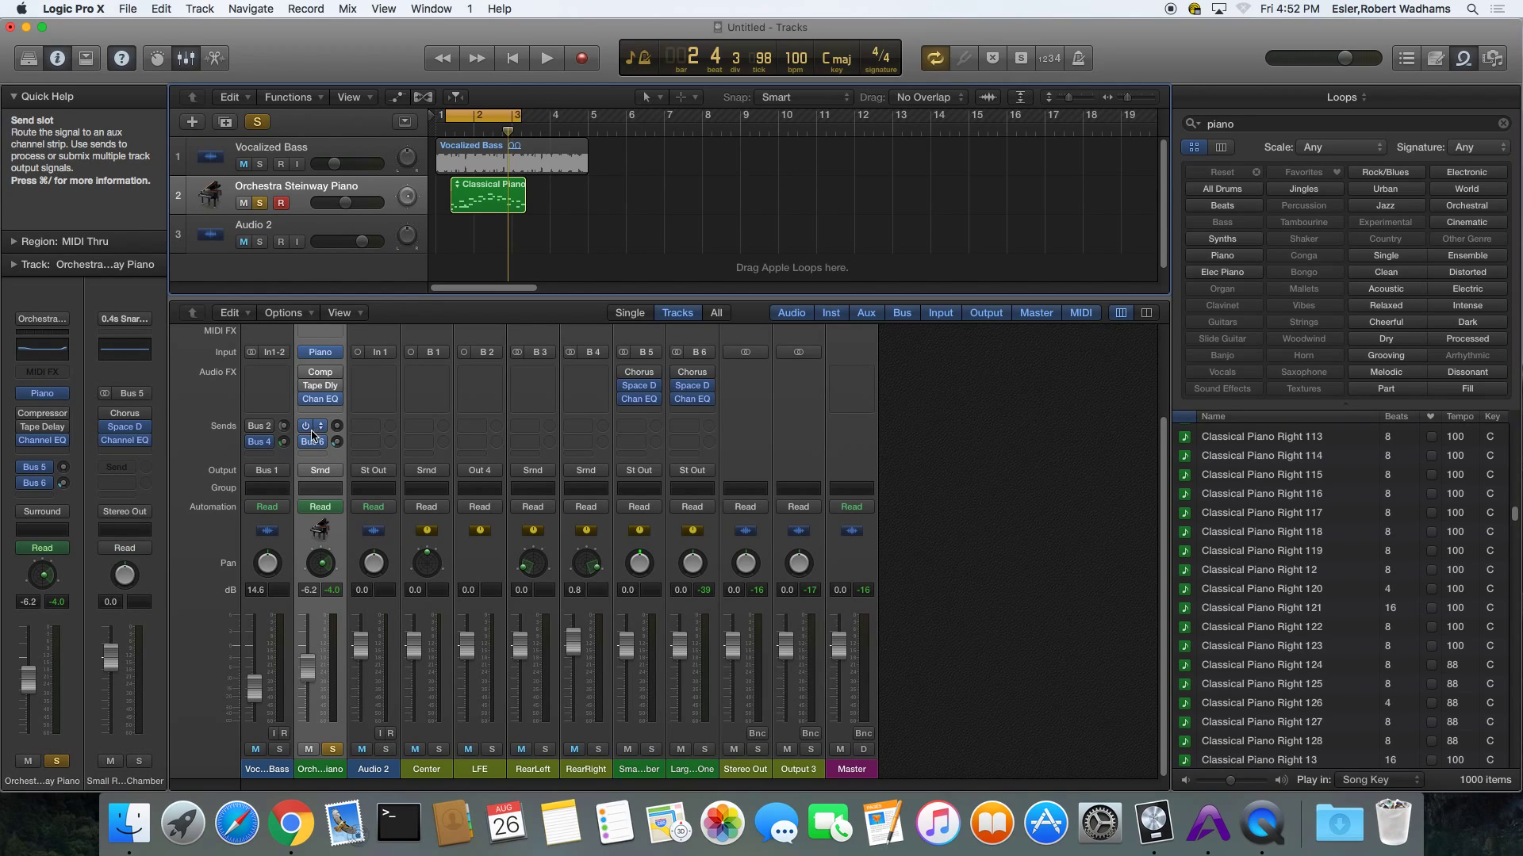
left_click(320, 433)
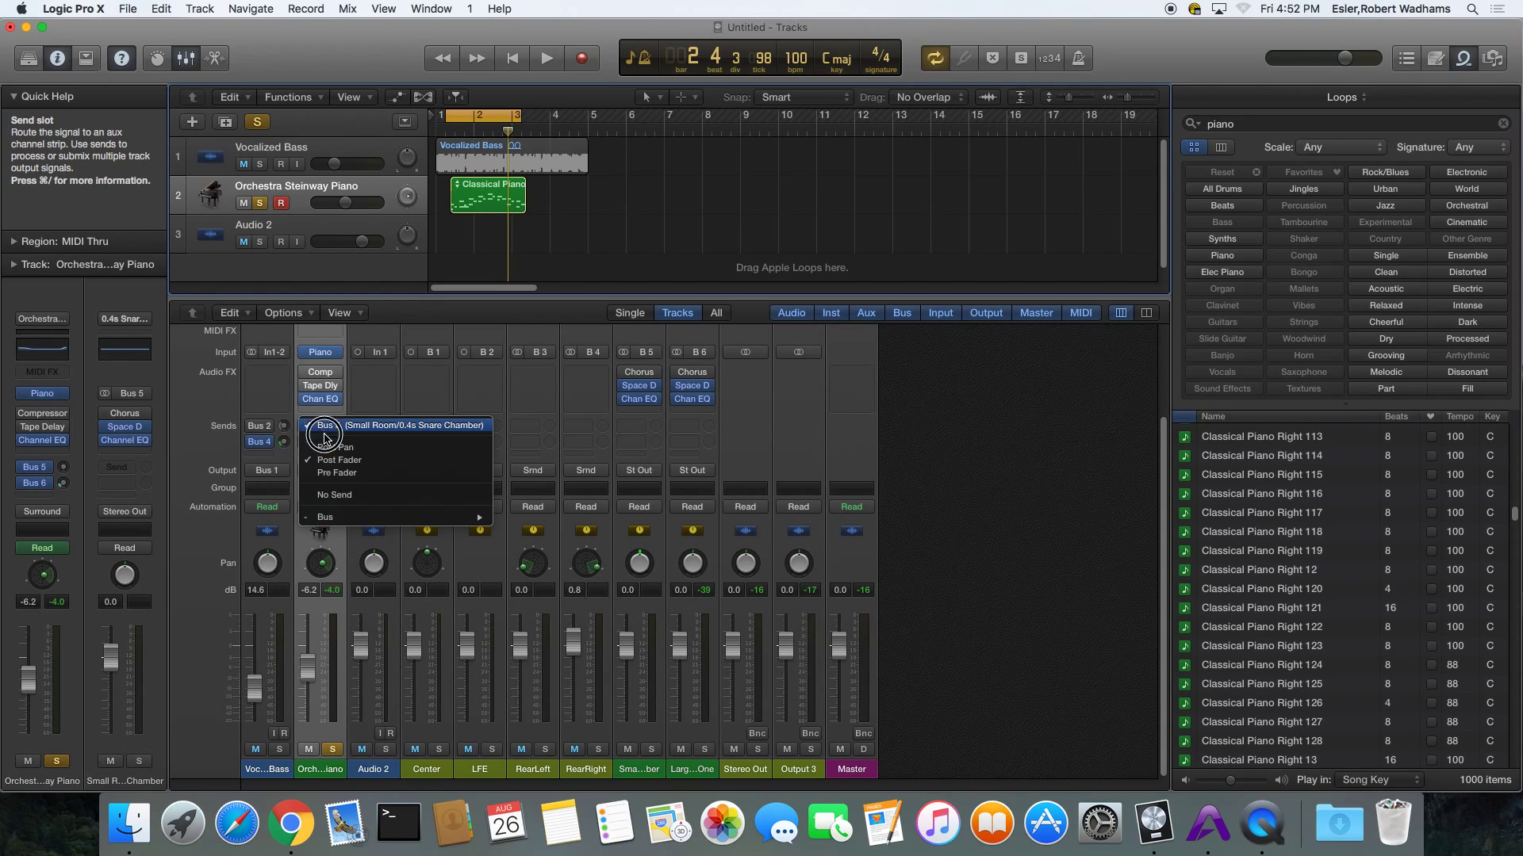
left_click(354, 523)
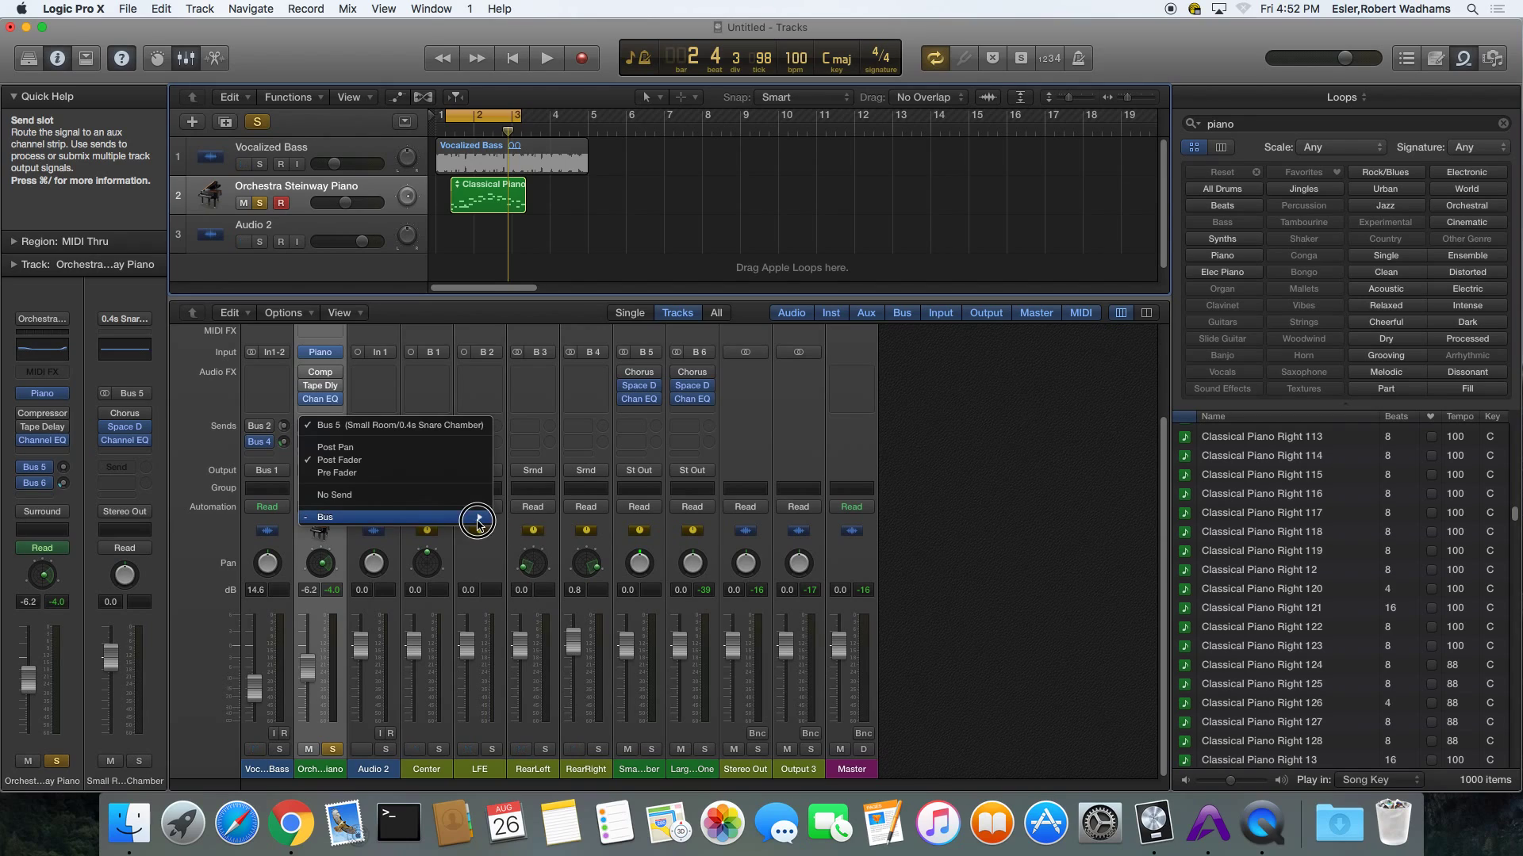
left_click(529, 544)
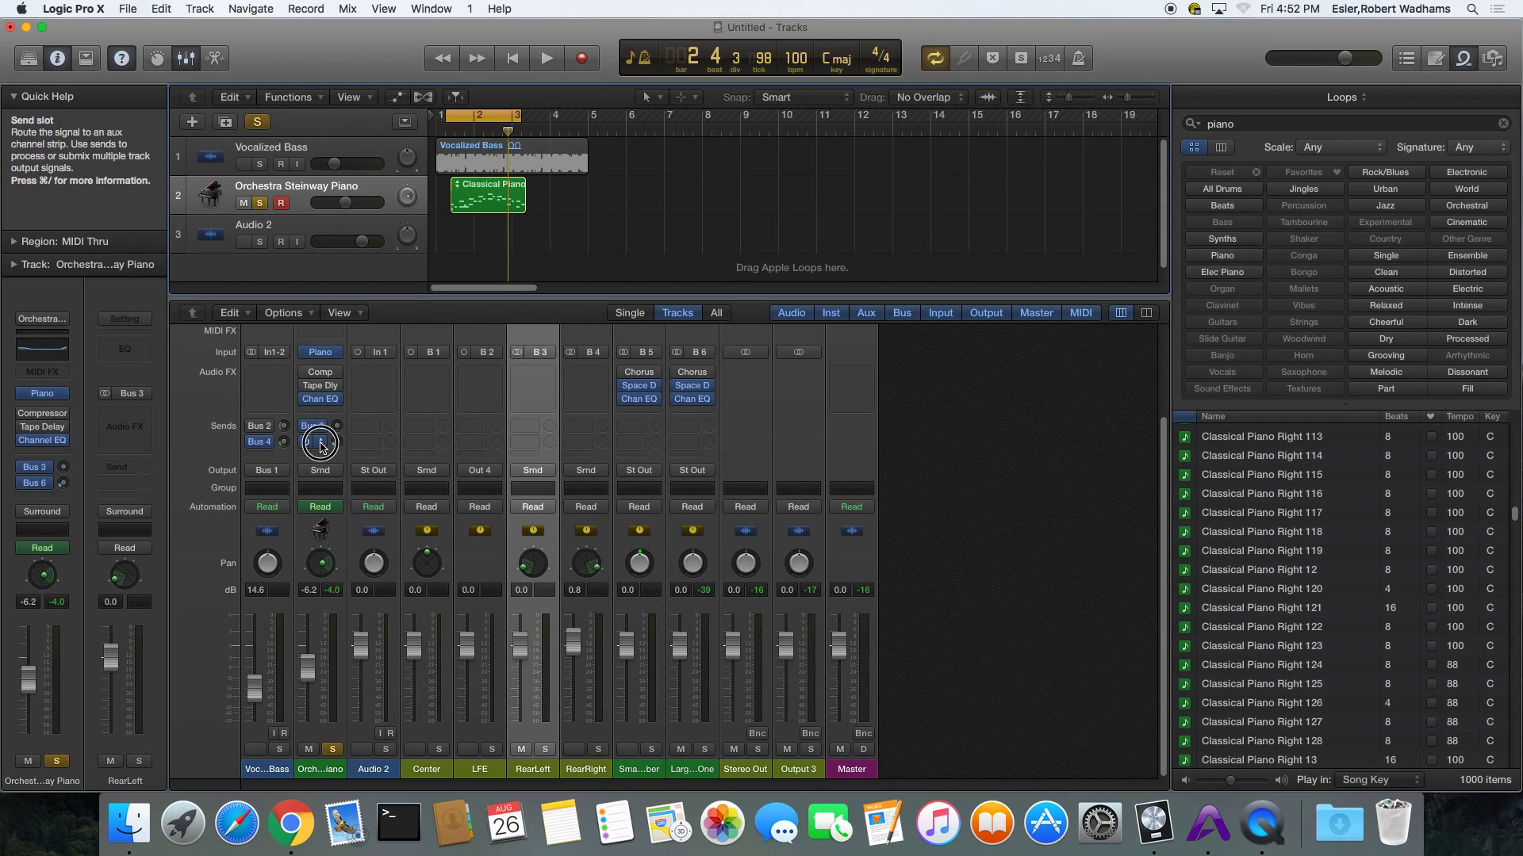
left_click(316, 429)
left_click(361, 531)
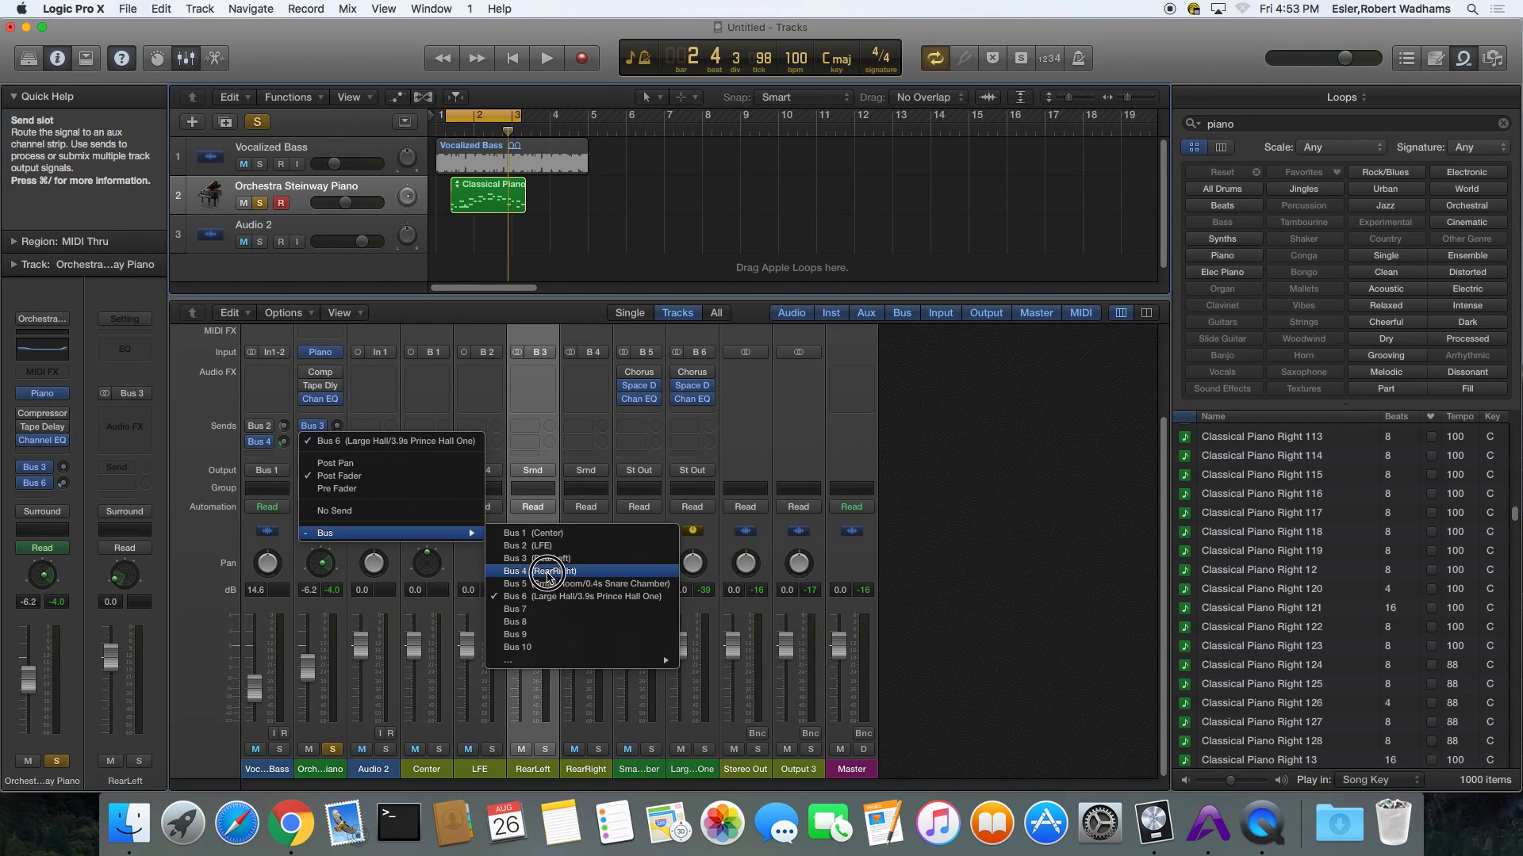
left_click(525, 568)
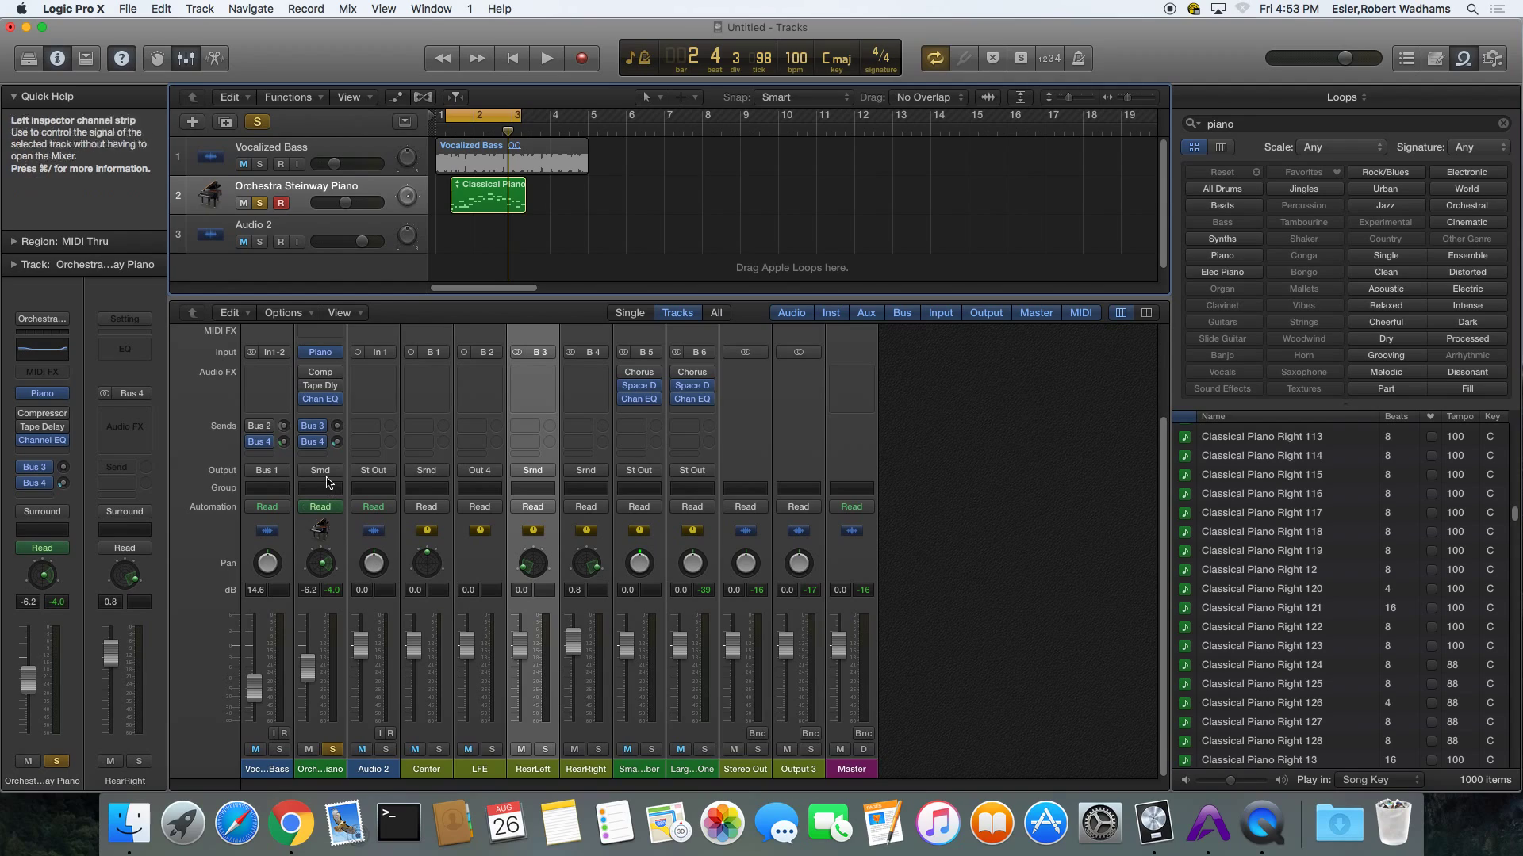
Adjust the Bus 4 and Bus 3 send levels and audition the rear sends.
left_click_drag(337, 442, 341, 367)
left_click(337, 426)
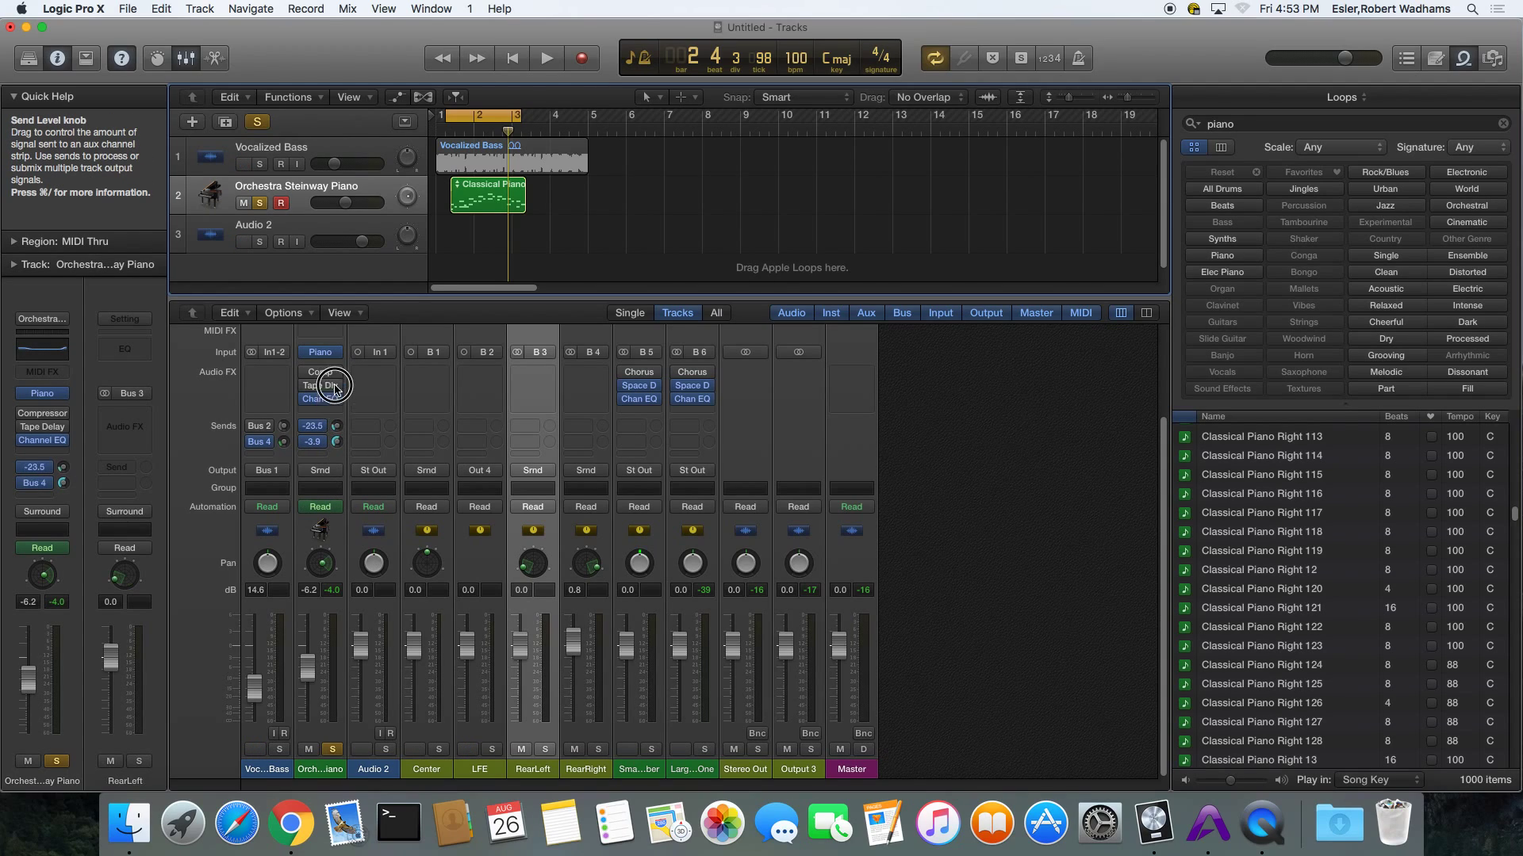
key("space")
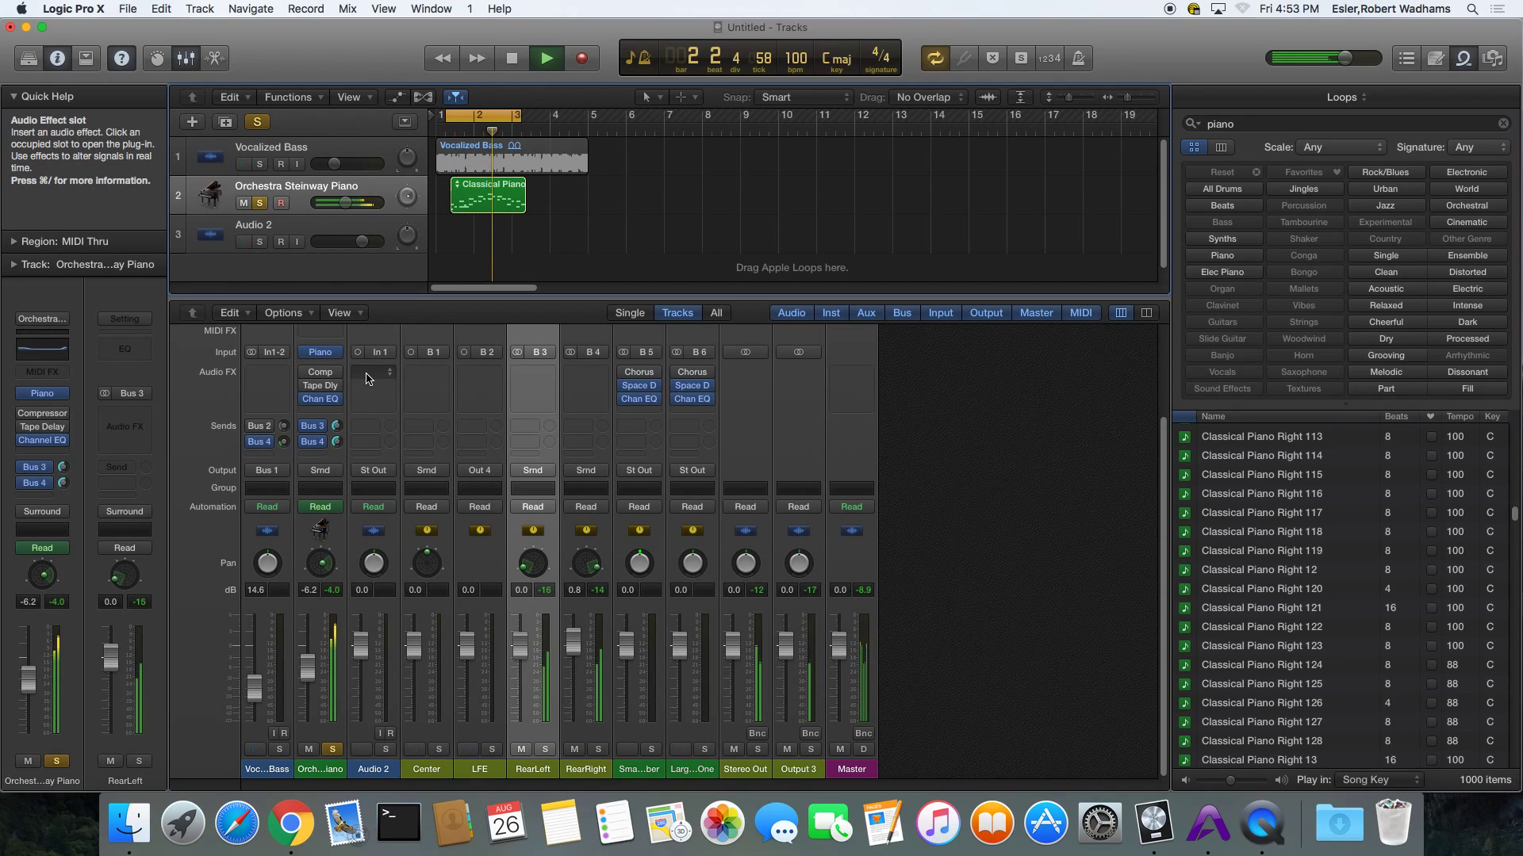
key("space")
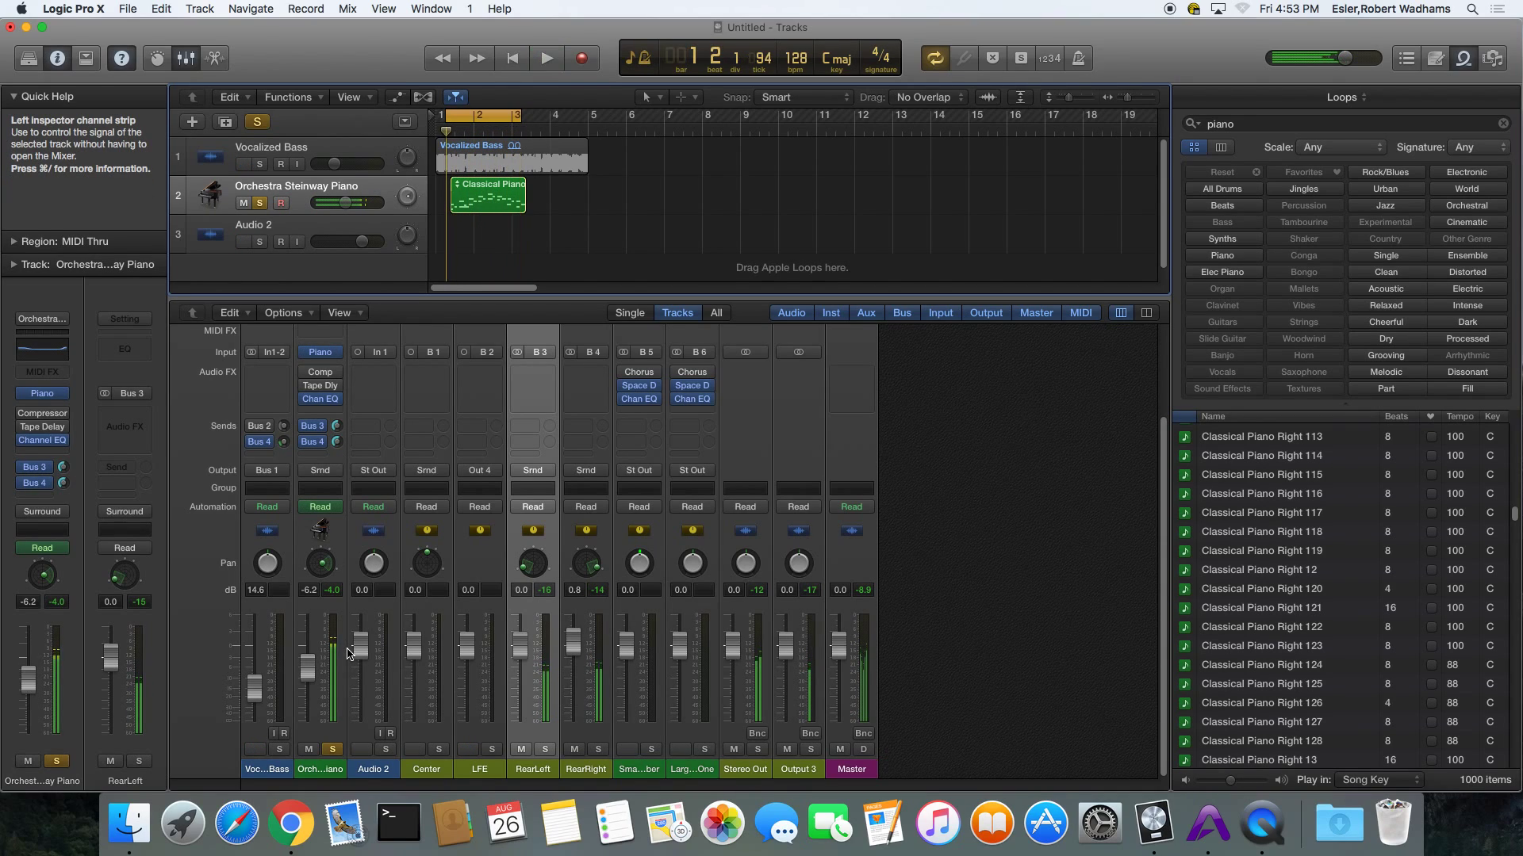
Leave the piano's output unchanged and pan it toward left-centre of the surround field.
left_click(324, 471)
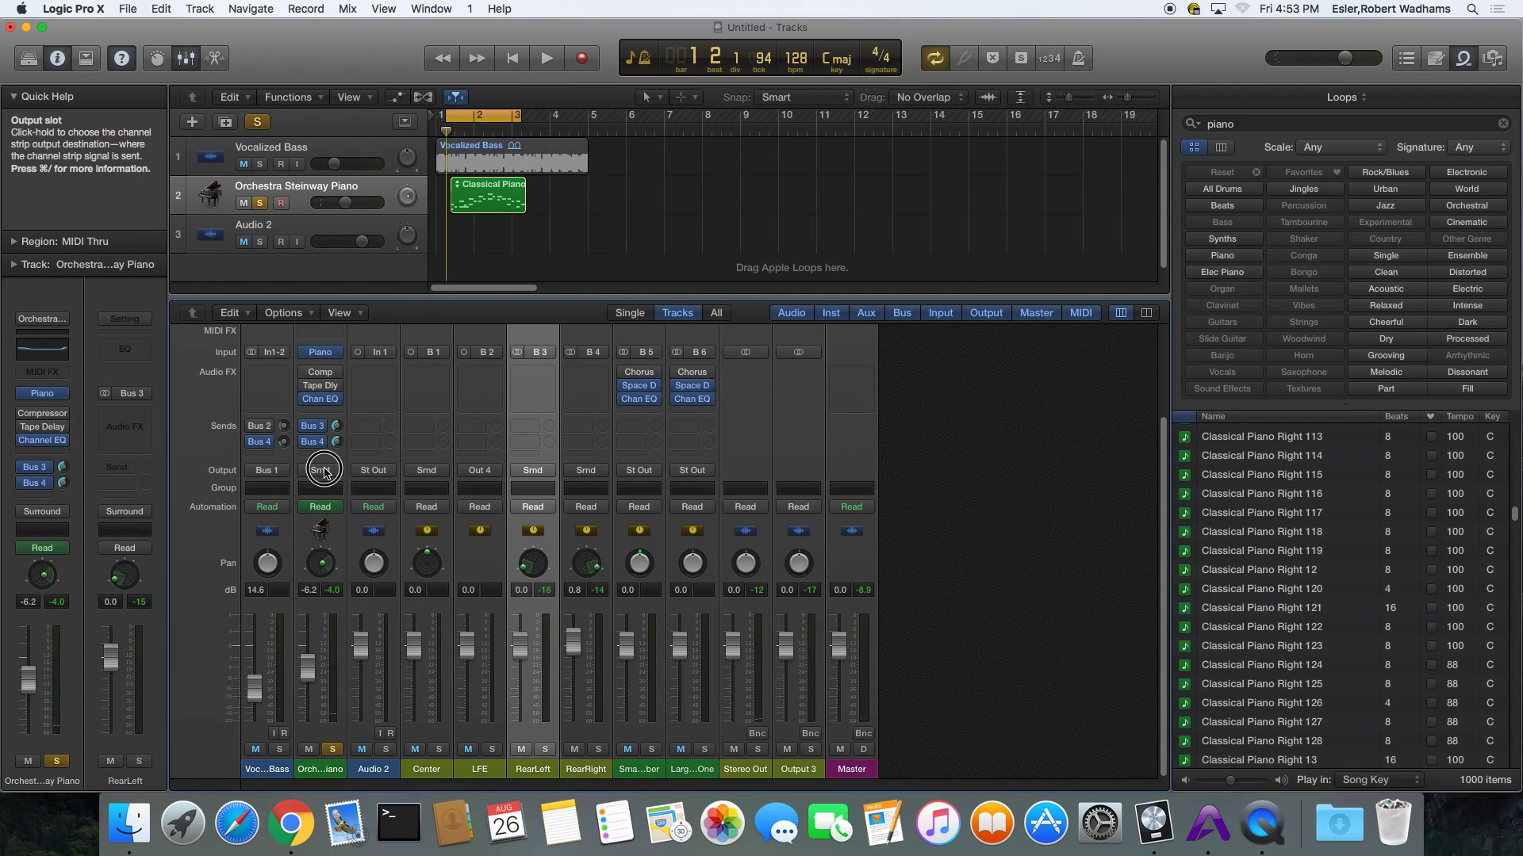
mouse_move(367, 530)
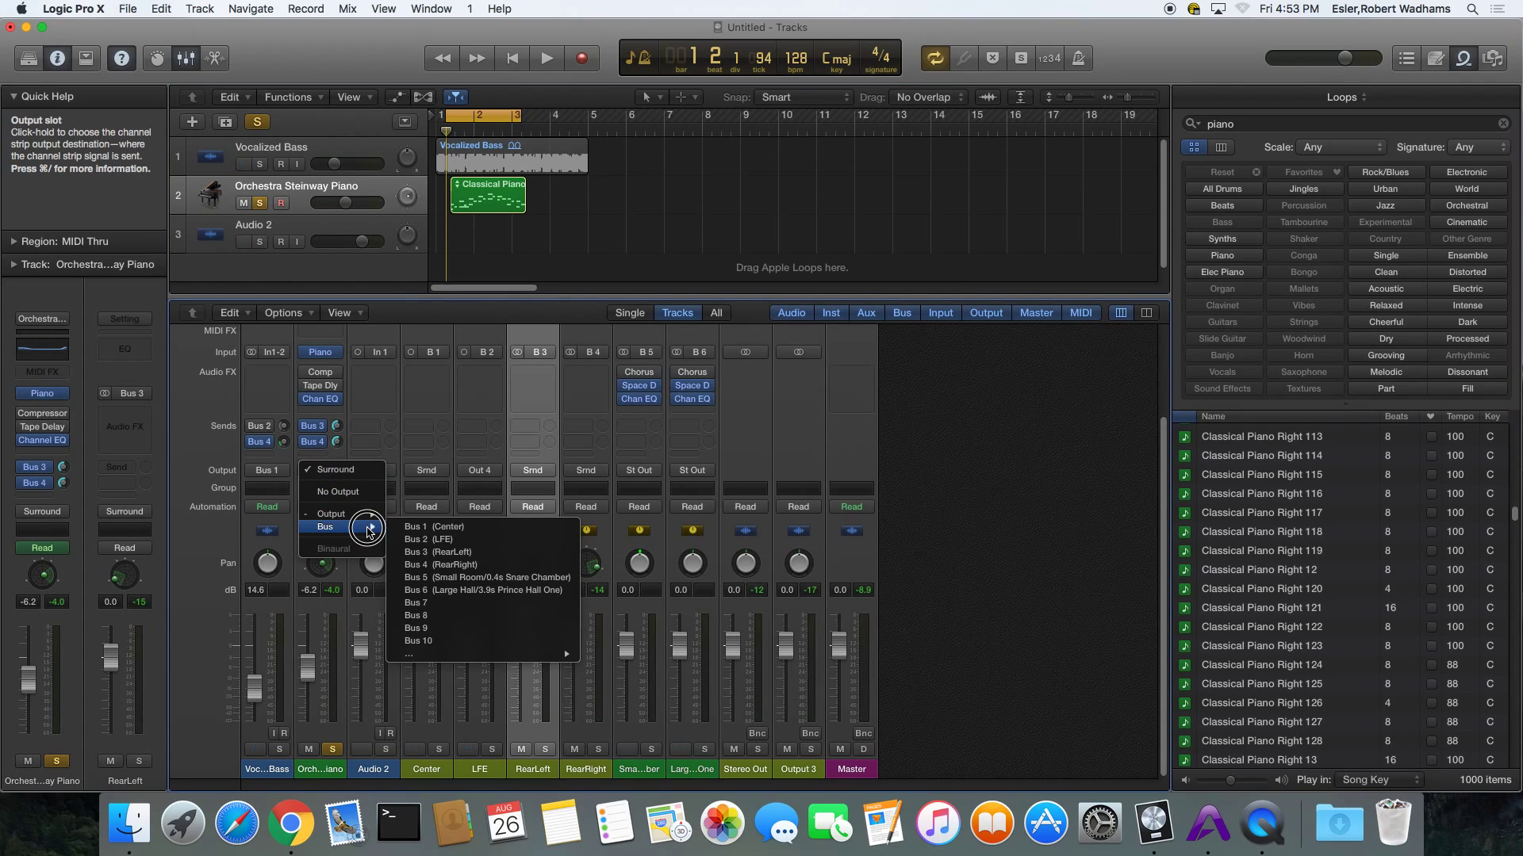
left_click(428, 440)
left_click(404, 438)
left_click(399, 467)
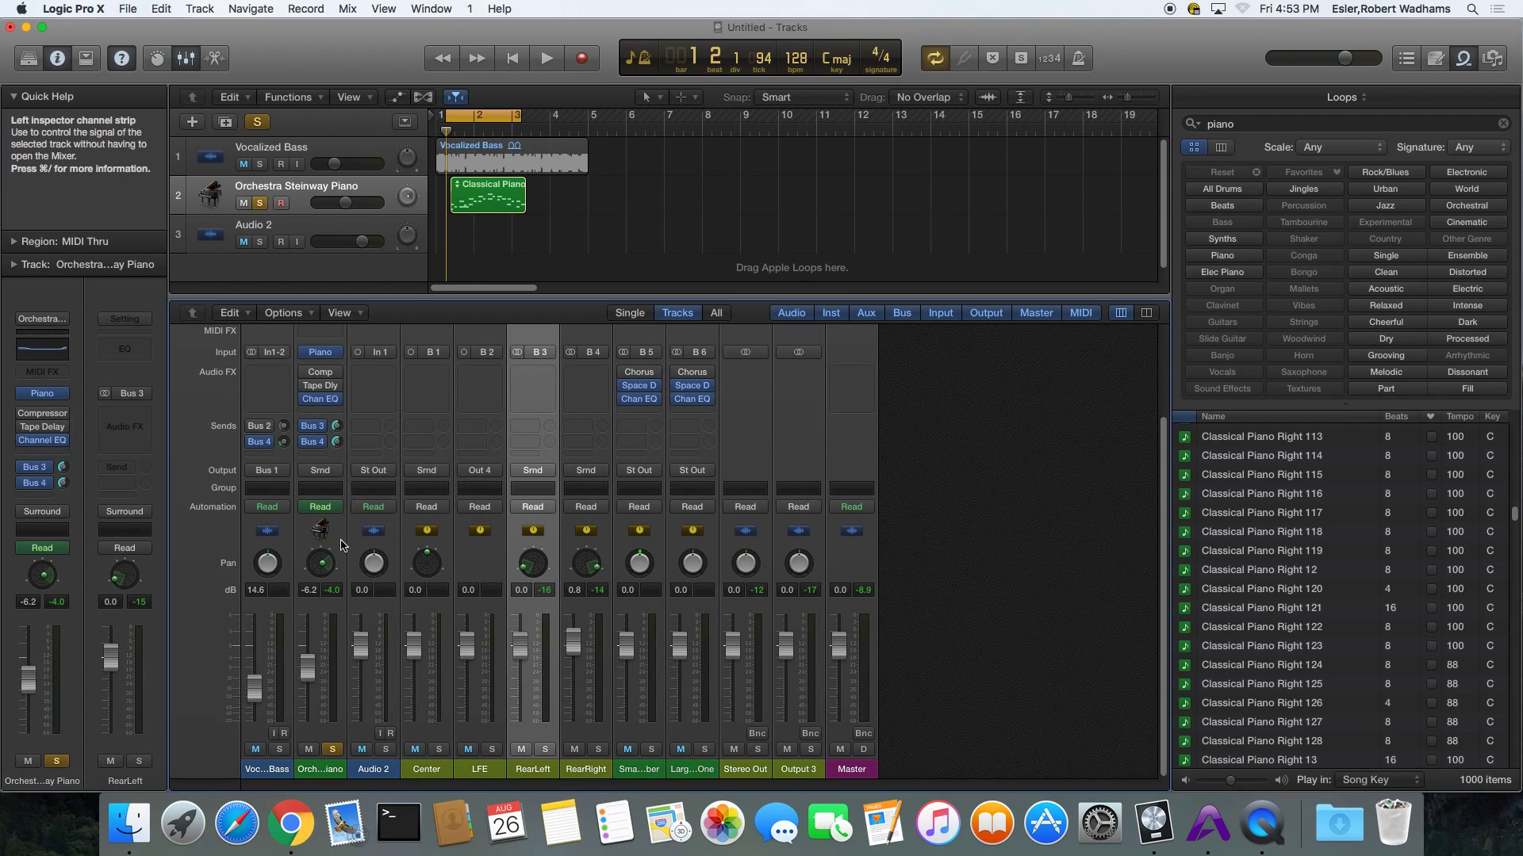
mouse_move(329, 564)
left_mouse_down()
mouse_move(314, 556)
mouse_move(327, 566)
mouse_move(314, 578)
mouse_move(341, 555)
mouse_move(295, 536)
mouse_move(349, 559)
mouse_move(321, 564)
left_mouse_up()
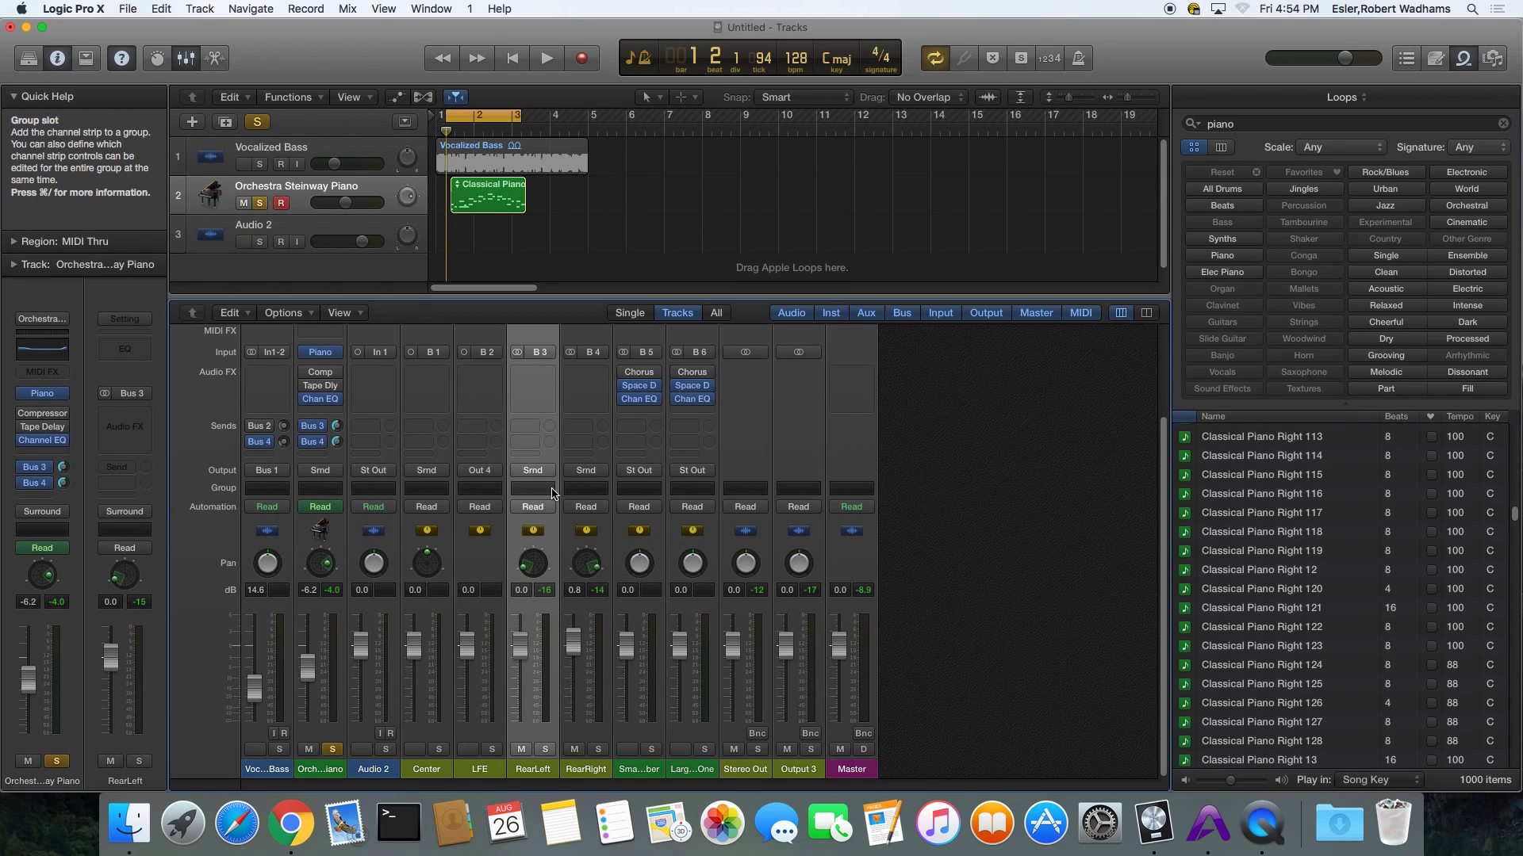
Open kidBirthdayLong.mov as the project movie at 23.976 fps and place its window on the right.
left_click(130, 6)
mouse_move(184, 307)
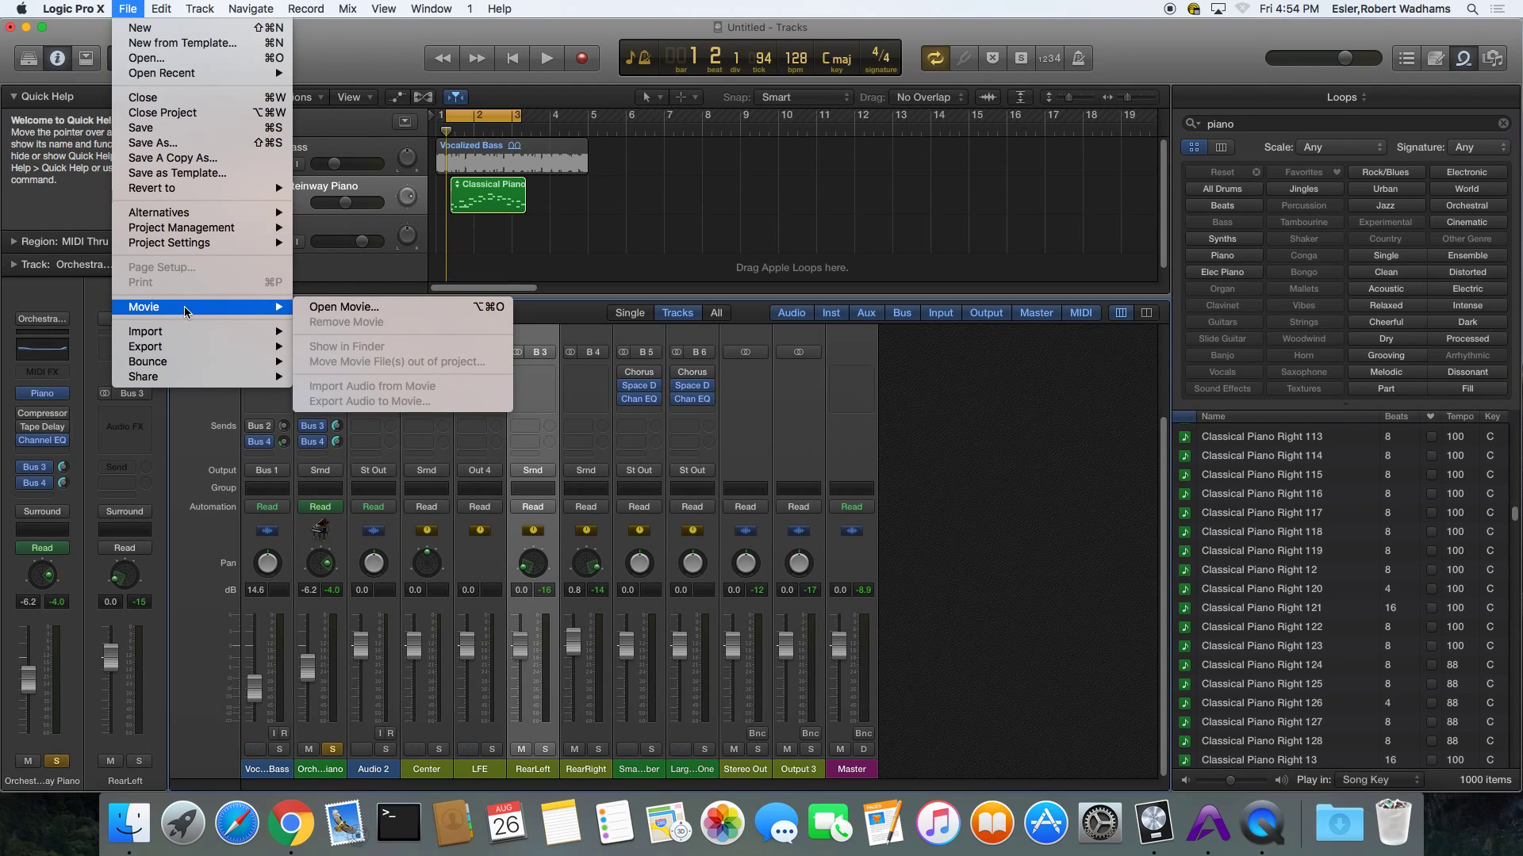
left_click(313, 314)
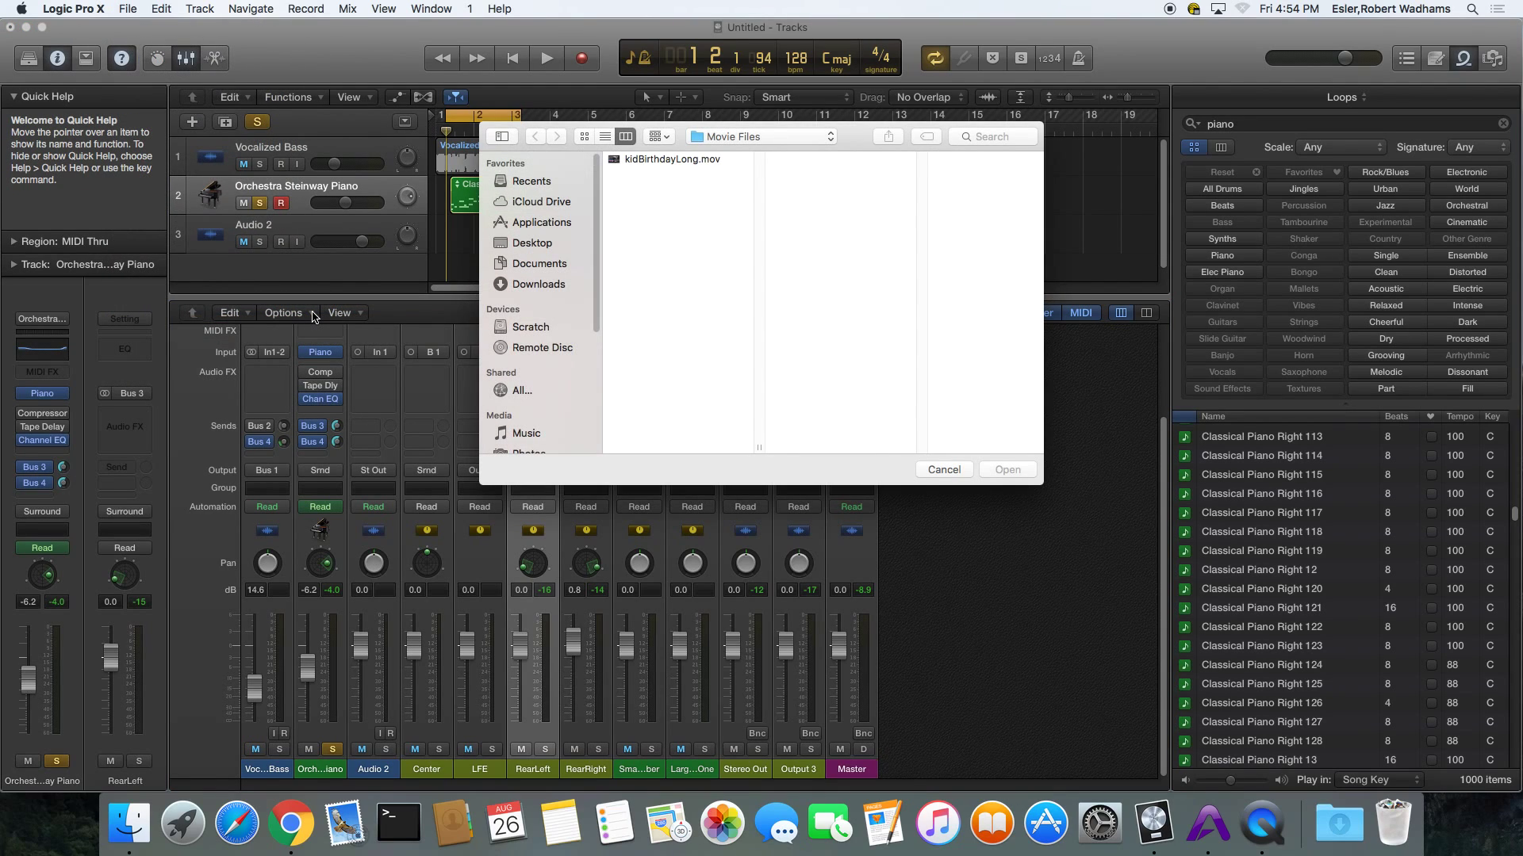
left_click(644, 158)
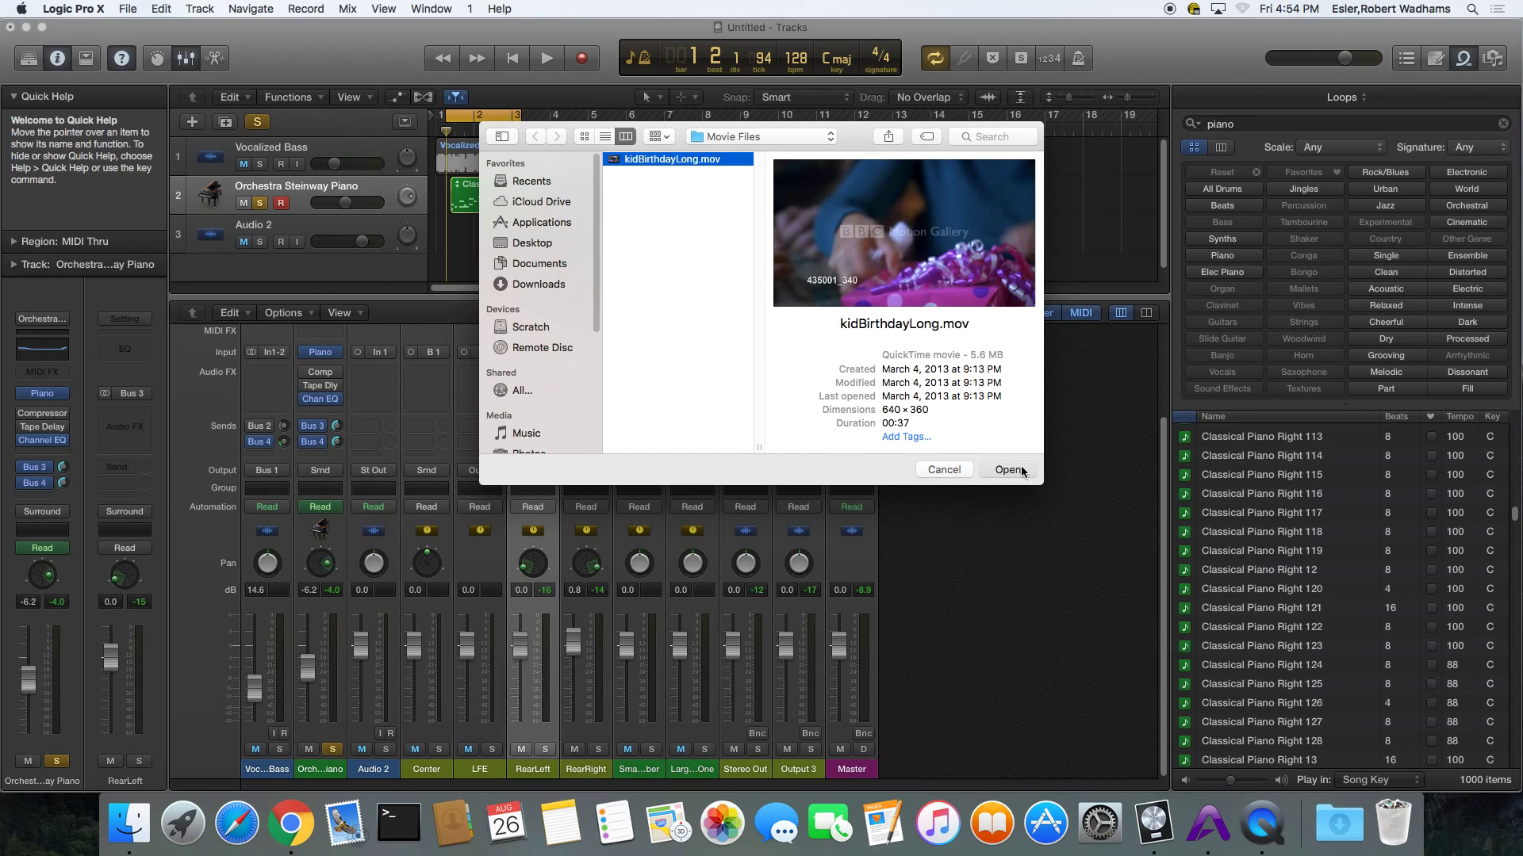
left_click(1020, 468)
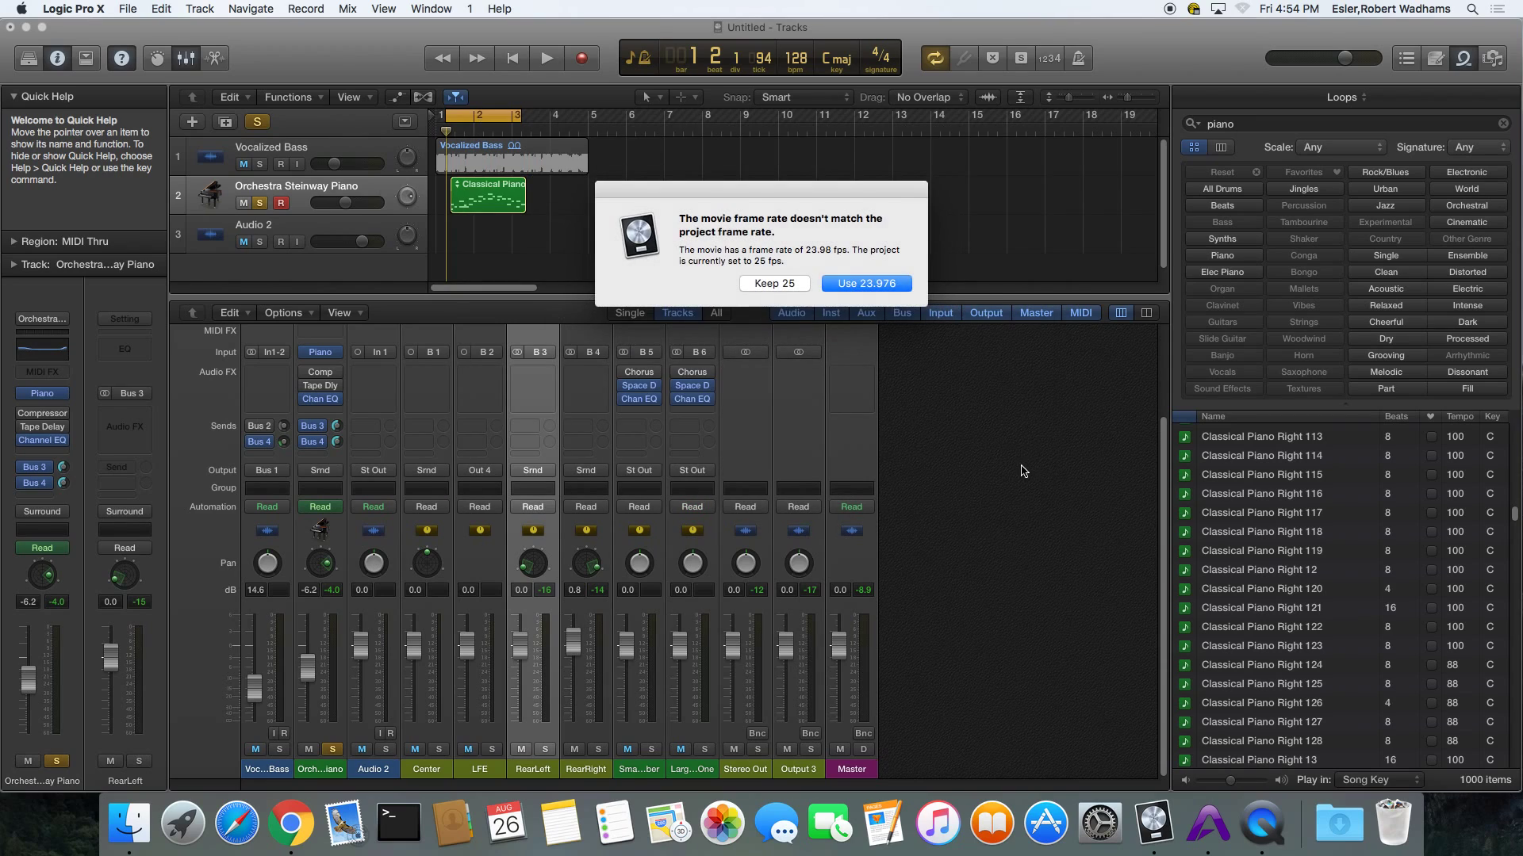
left_click(889, 283)
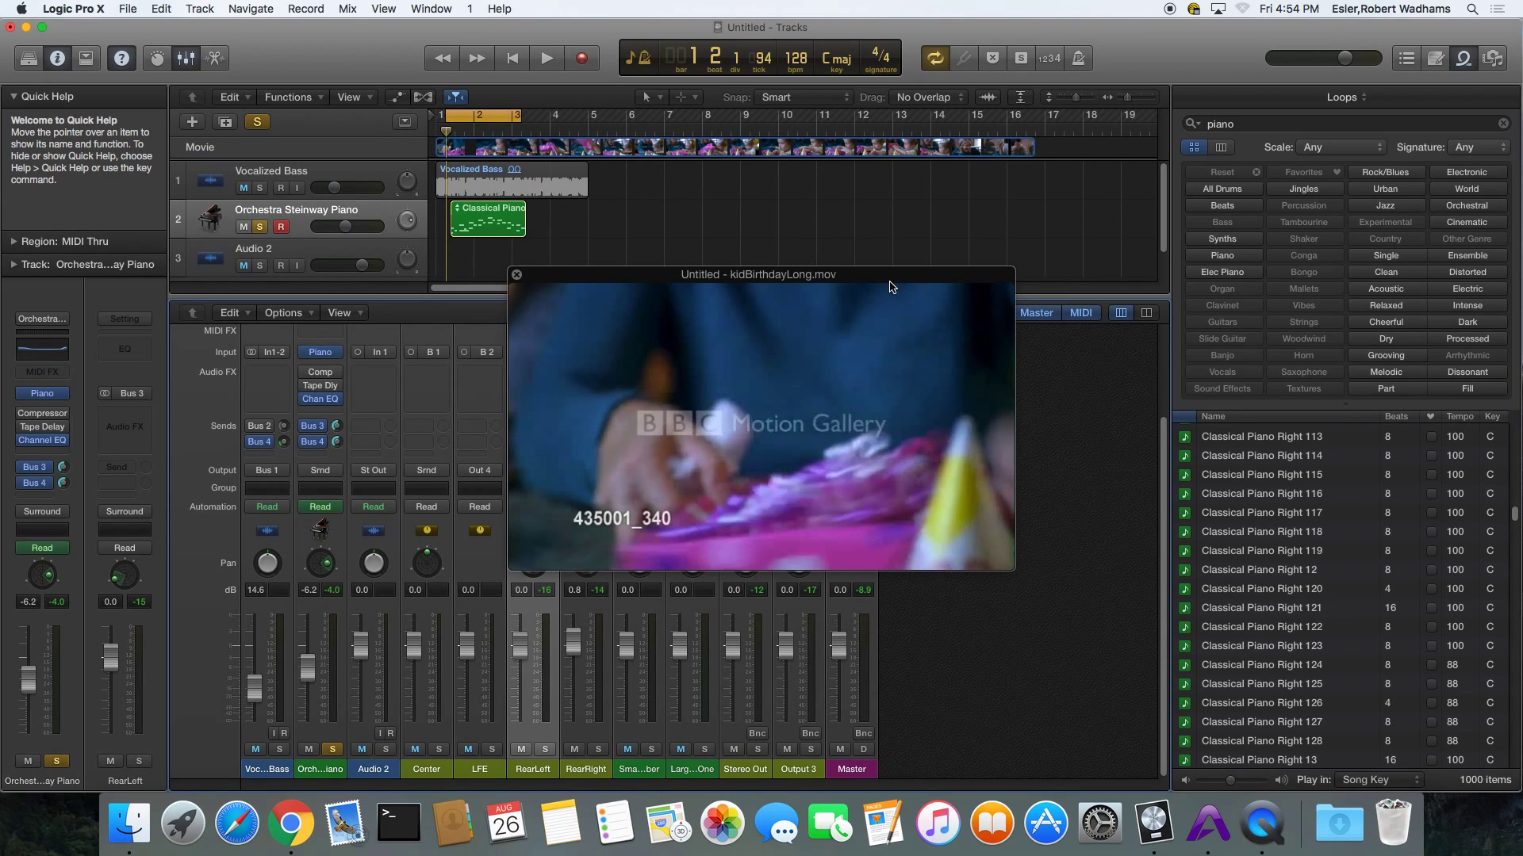
left_click_drag(891, 284, 1284, 316)
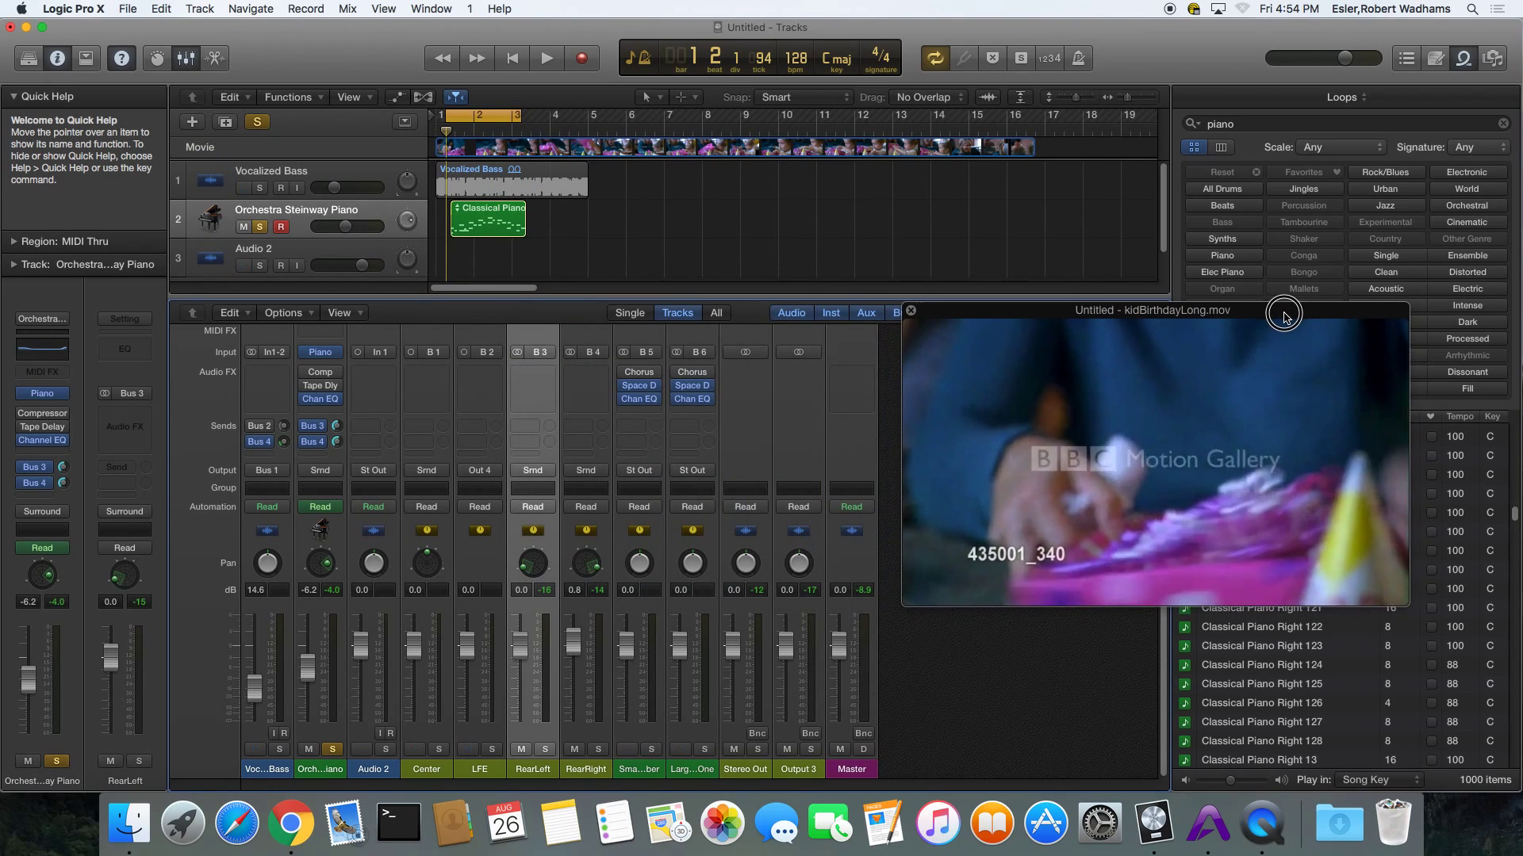
left_click(125, 10)
mouse_move(73, 9)
mouse_move(158, 52)
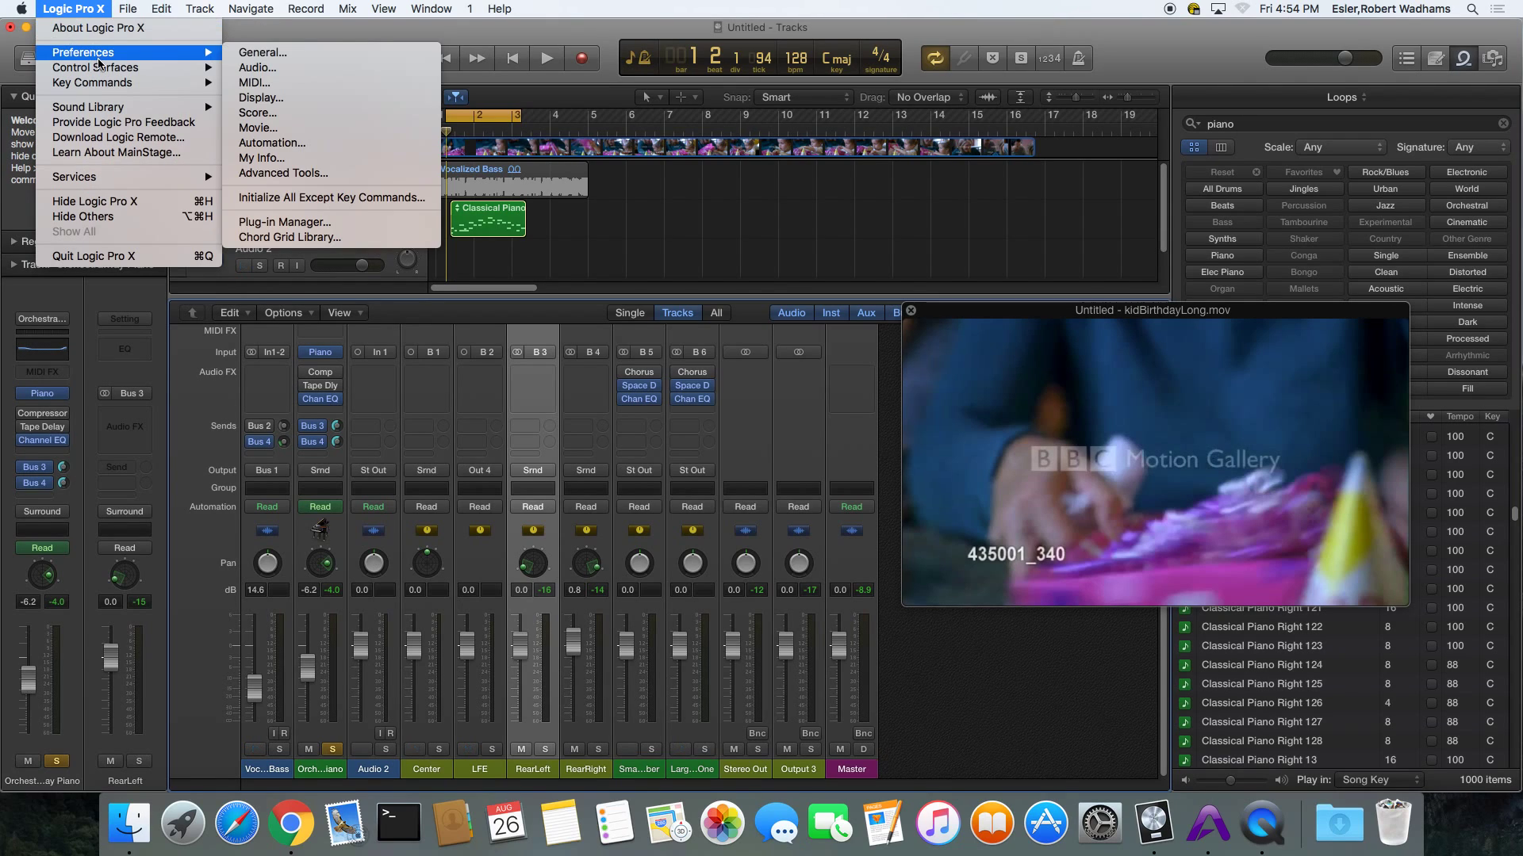
left_click(316, 129)
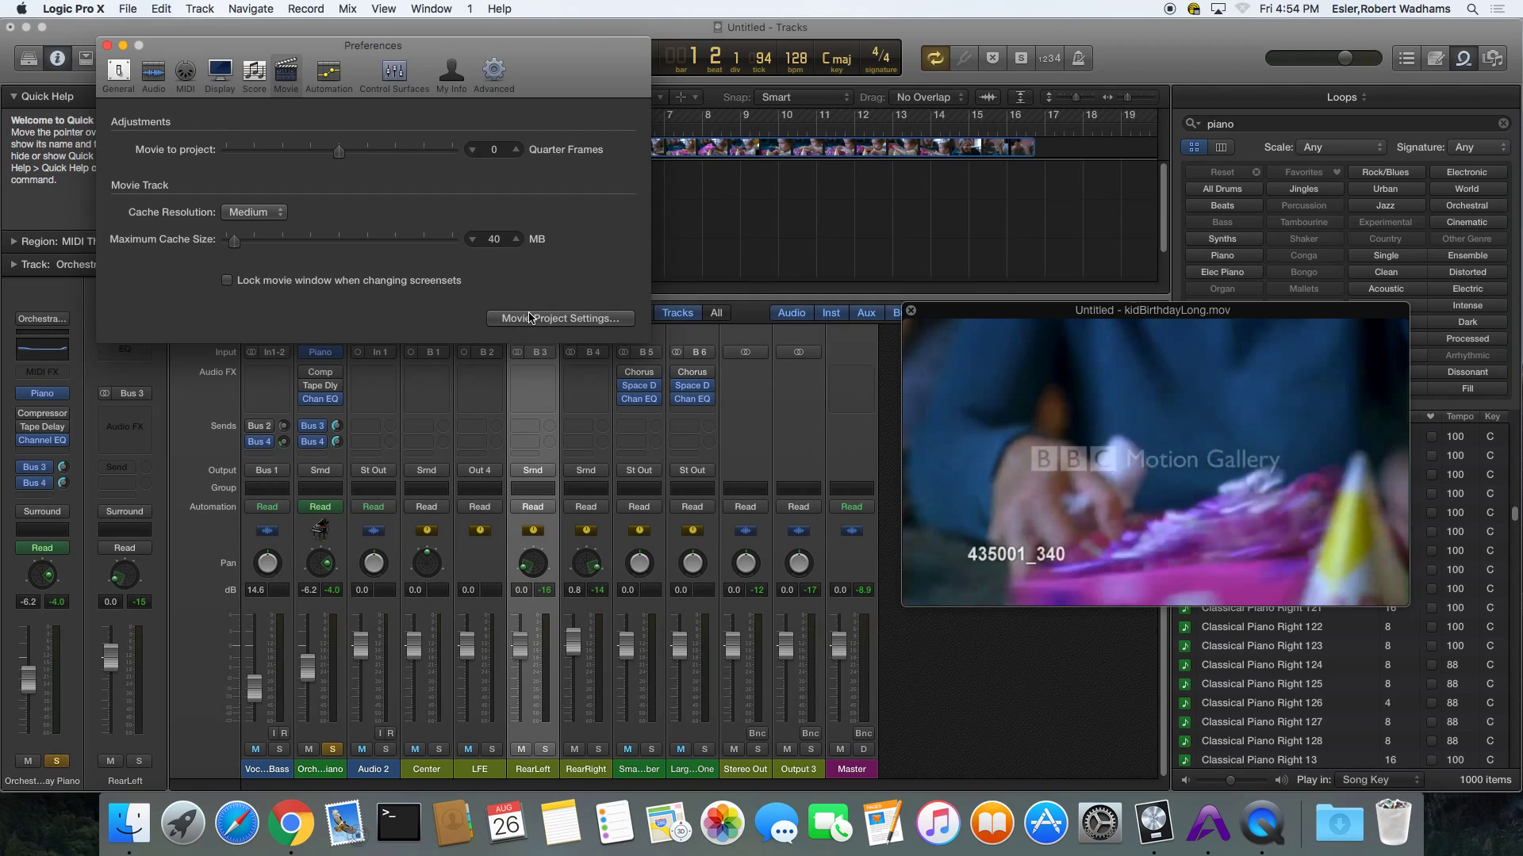
left_click(530, 318)
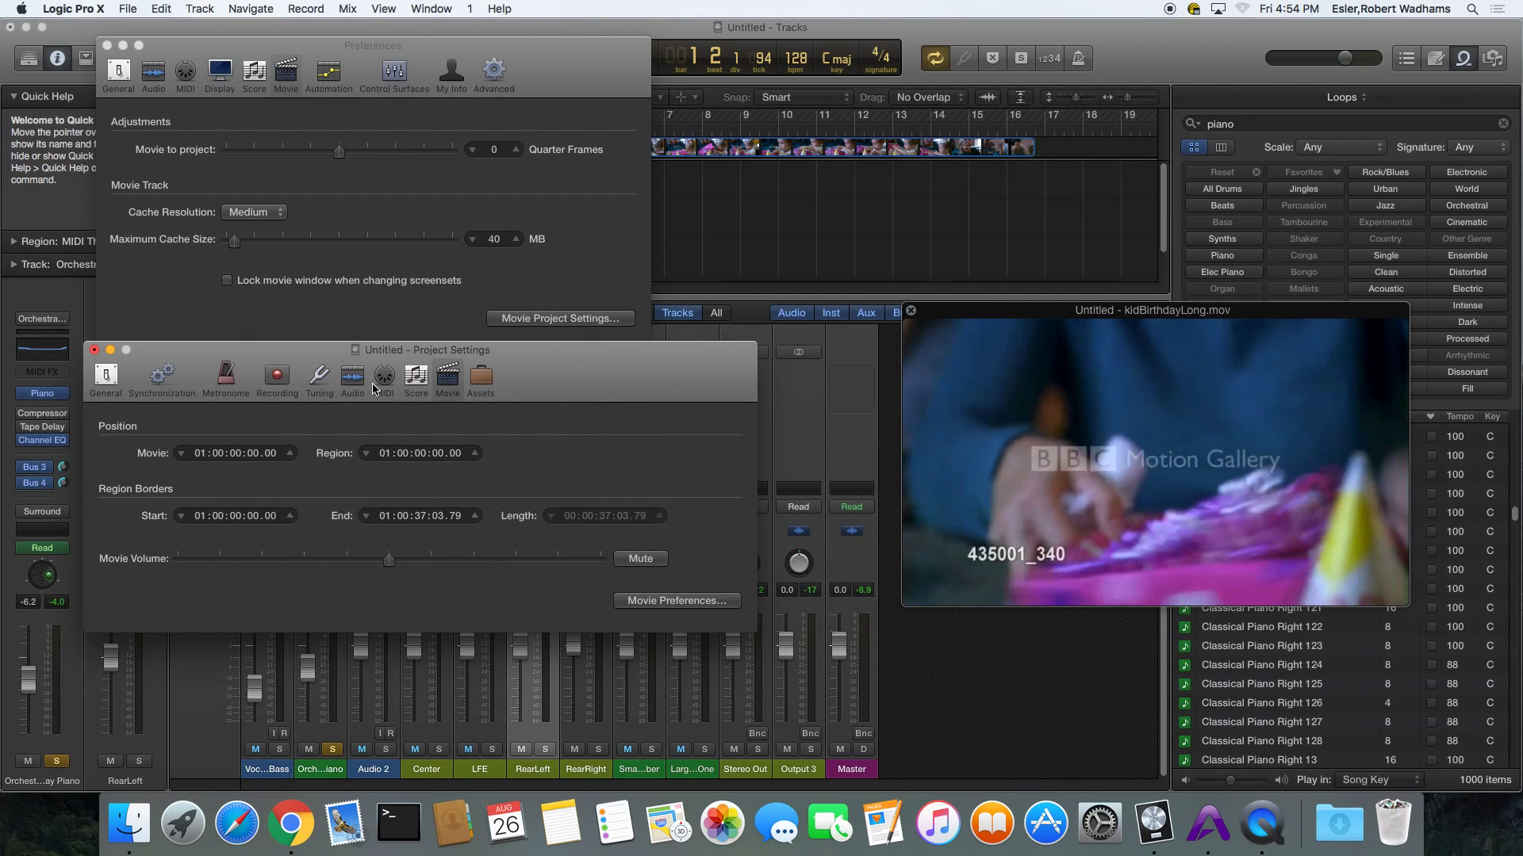
left_click(165, 383)
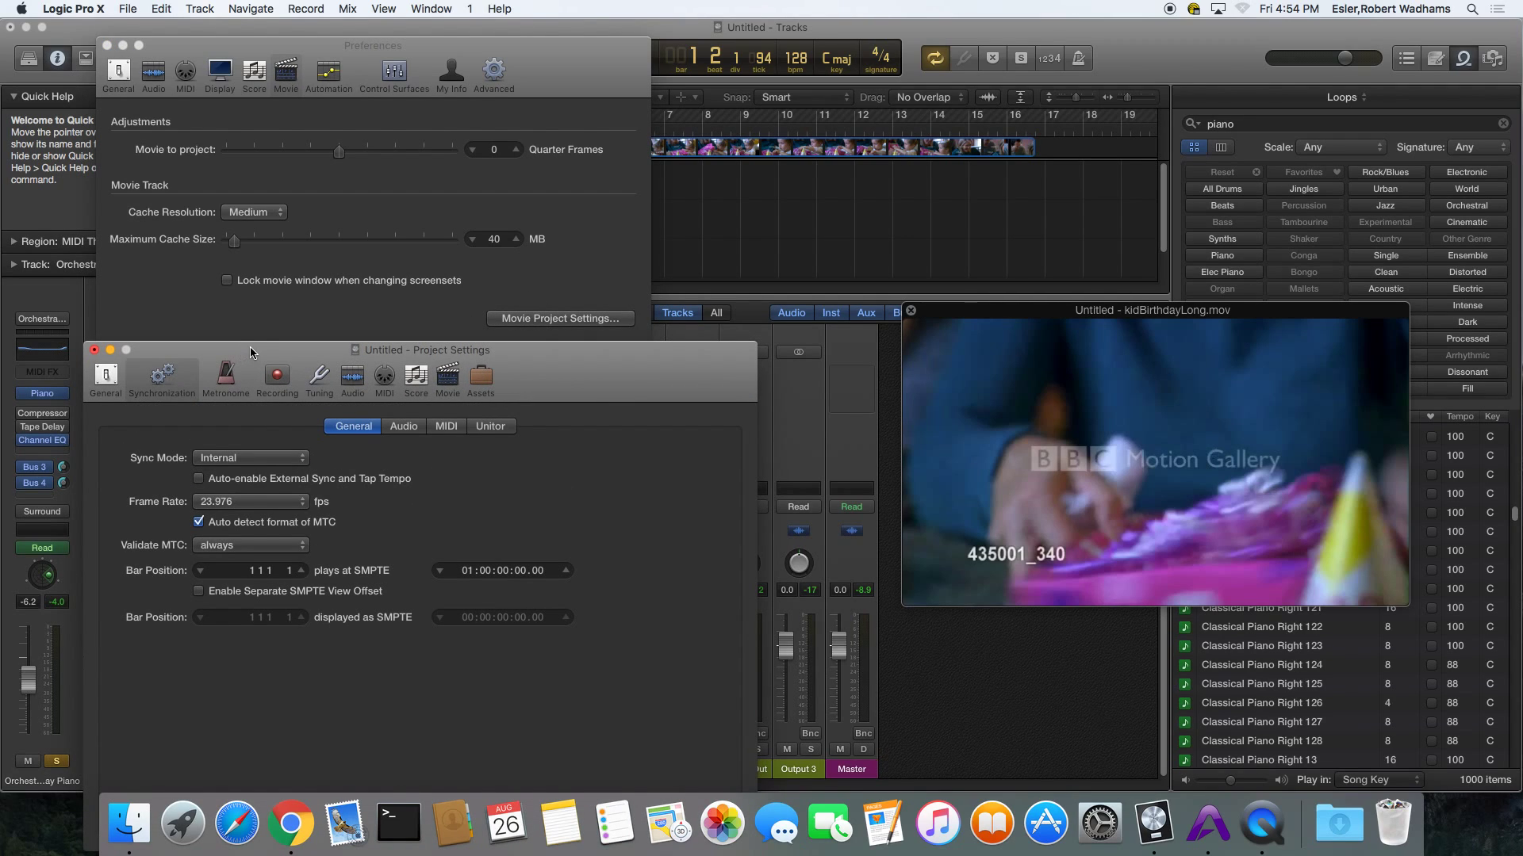
left_click_drag(250, 347, 312, 227)
left_click(282, 382)
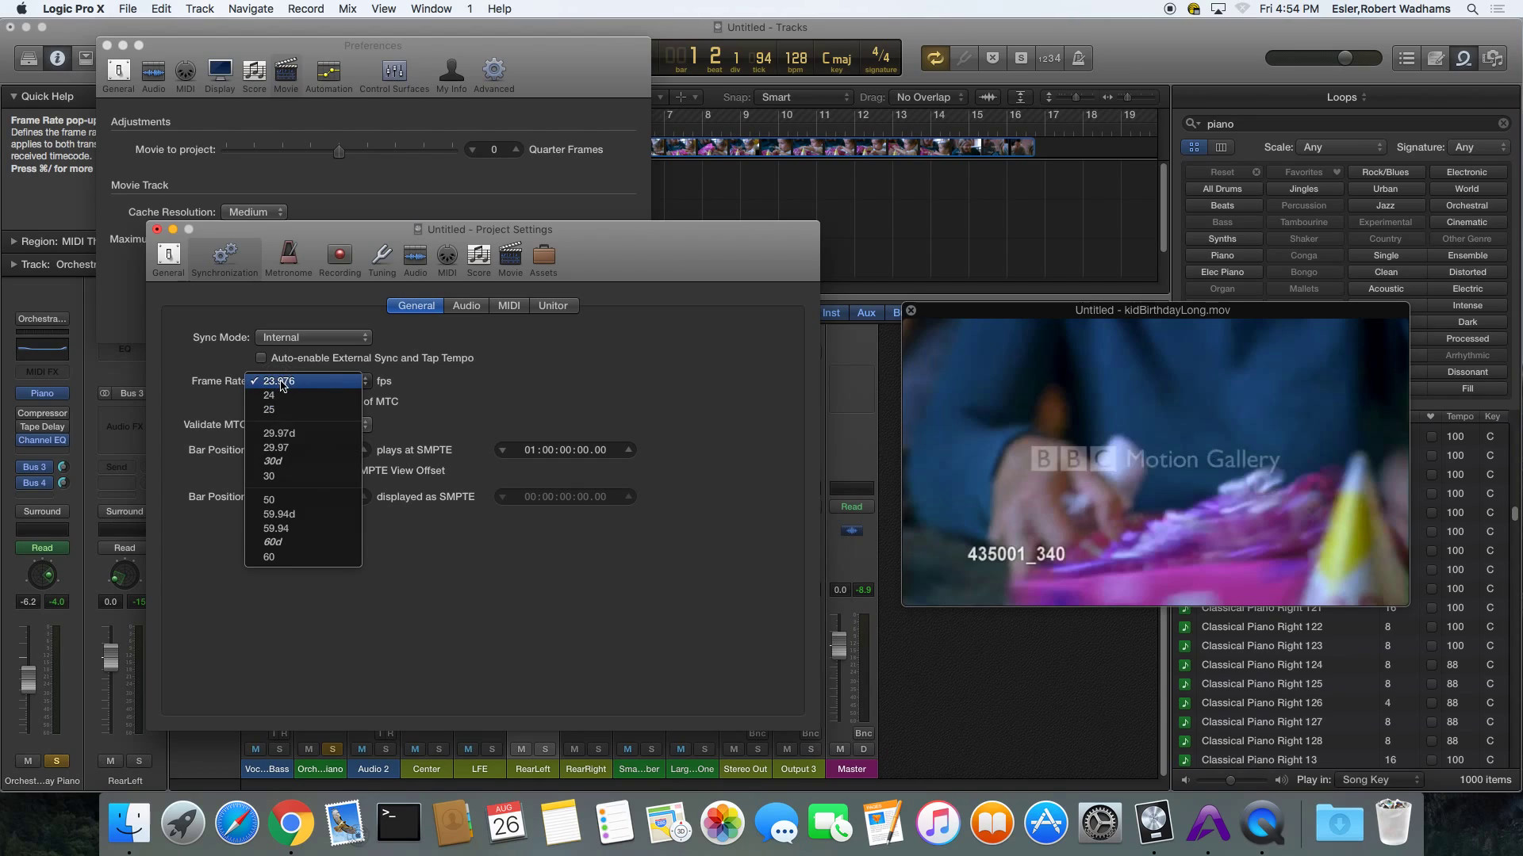
left_click(476, 382)
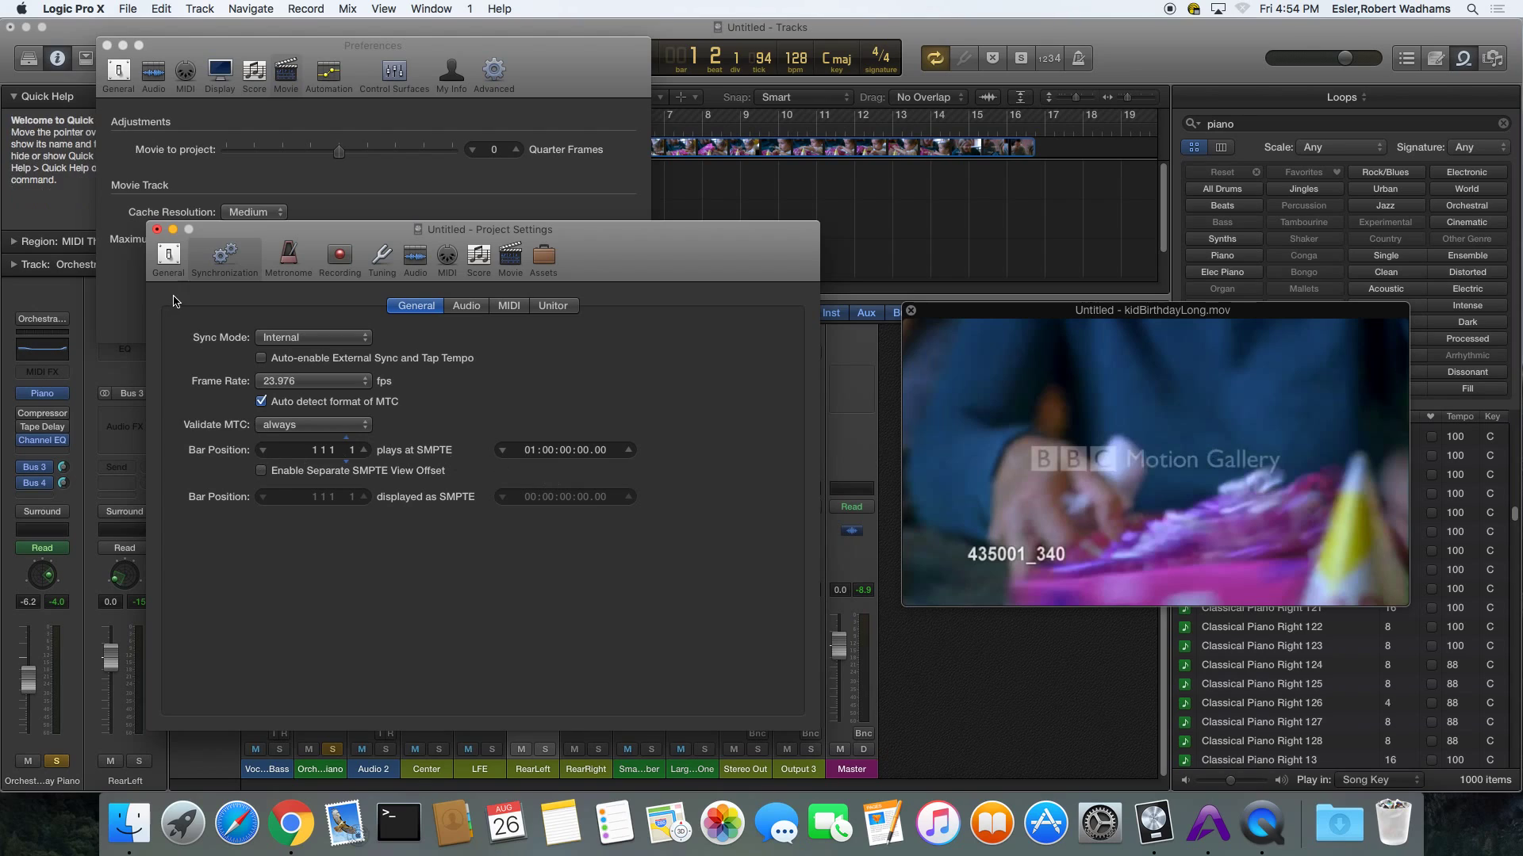
left_click(157, 230)
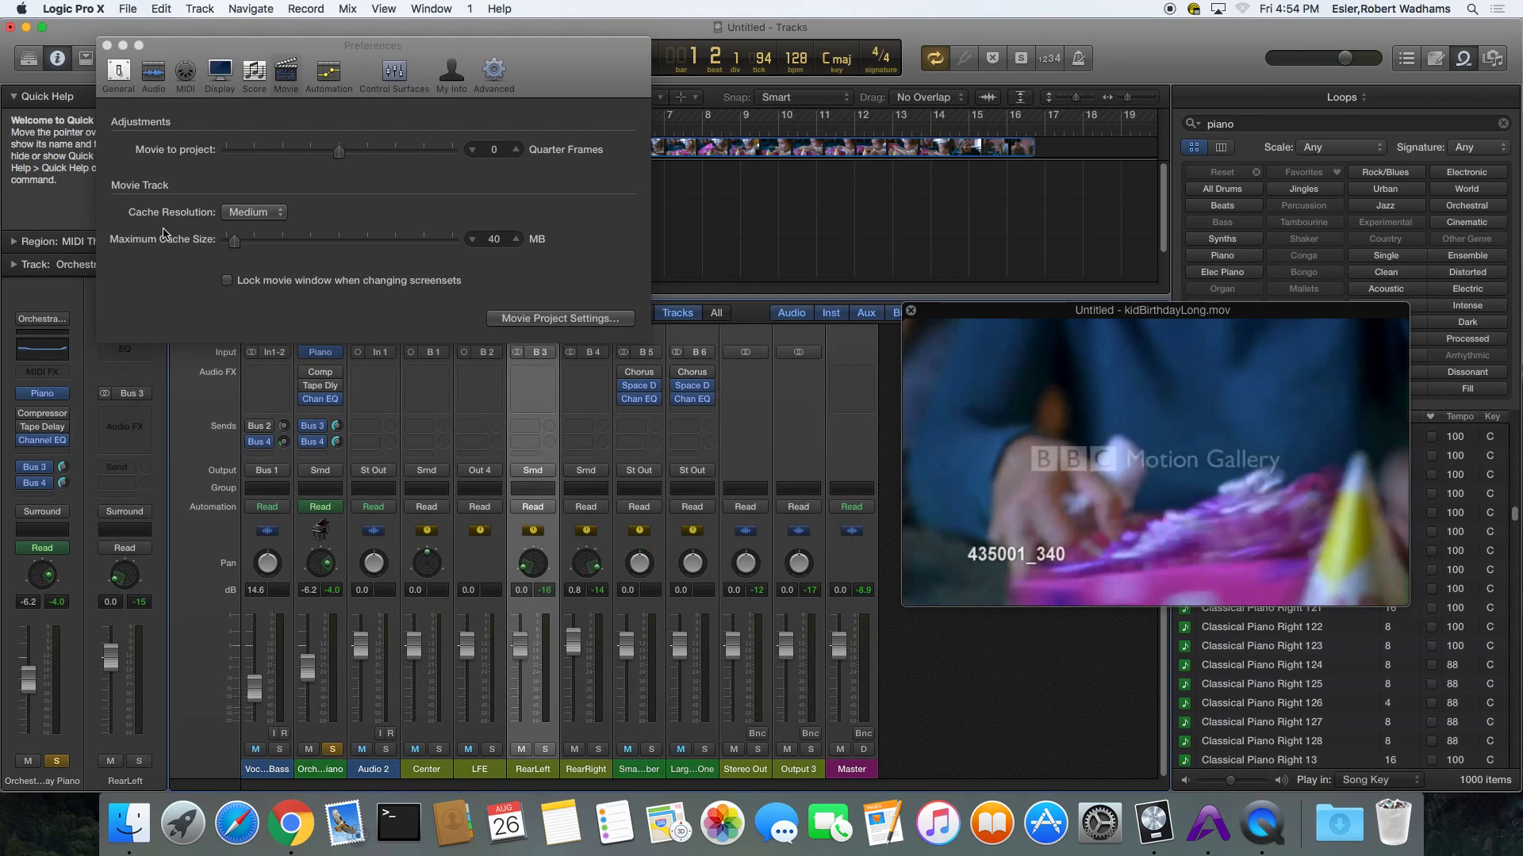
left_click(108, 46)
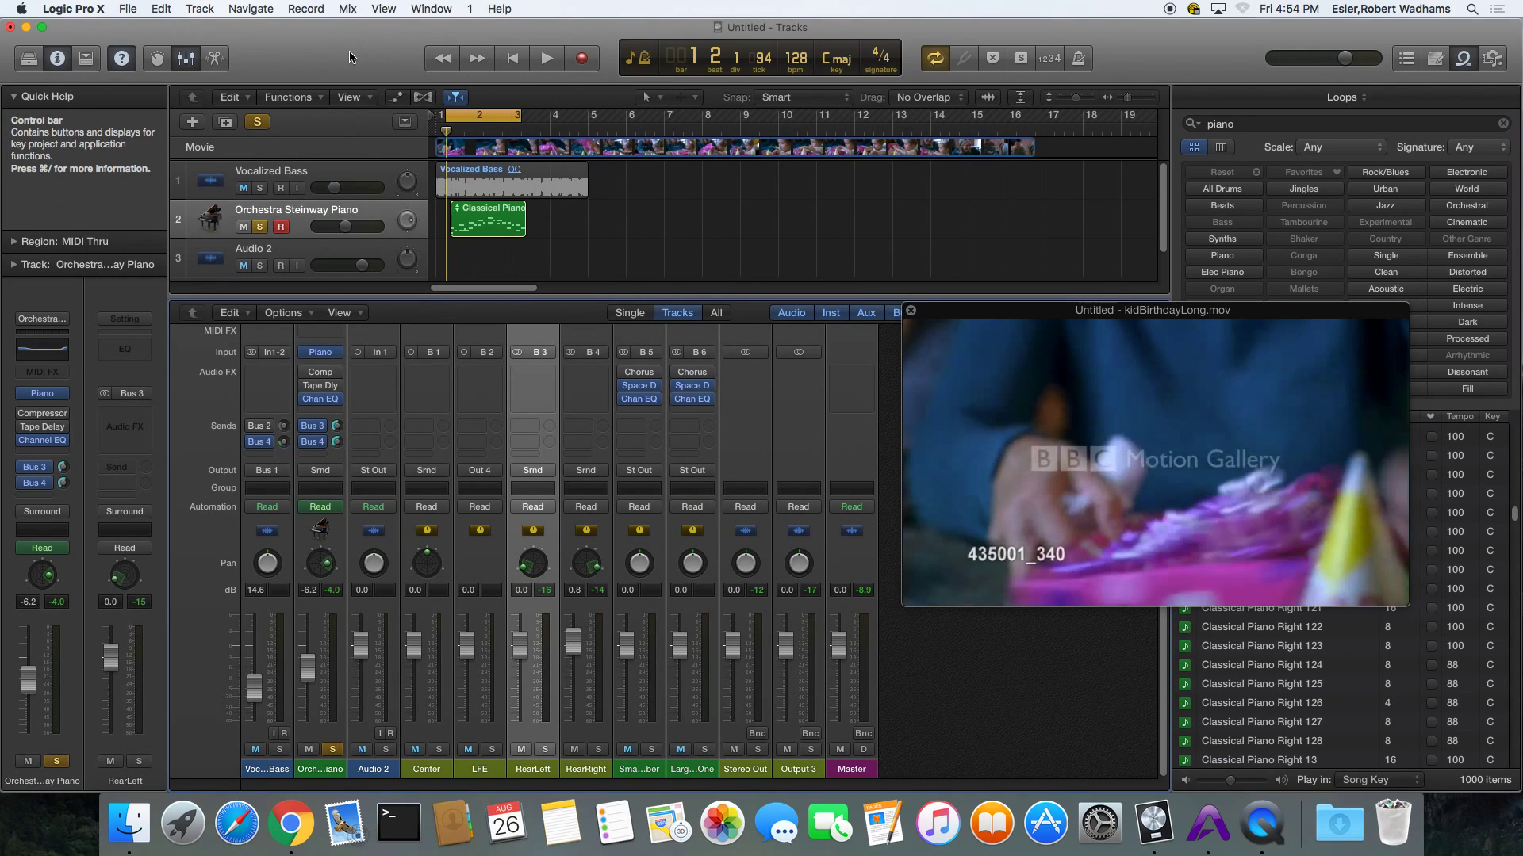
Close the Customize Control Bar settings and the floating movie window.
right_click(611, 69)
left_click(678, 54)
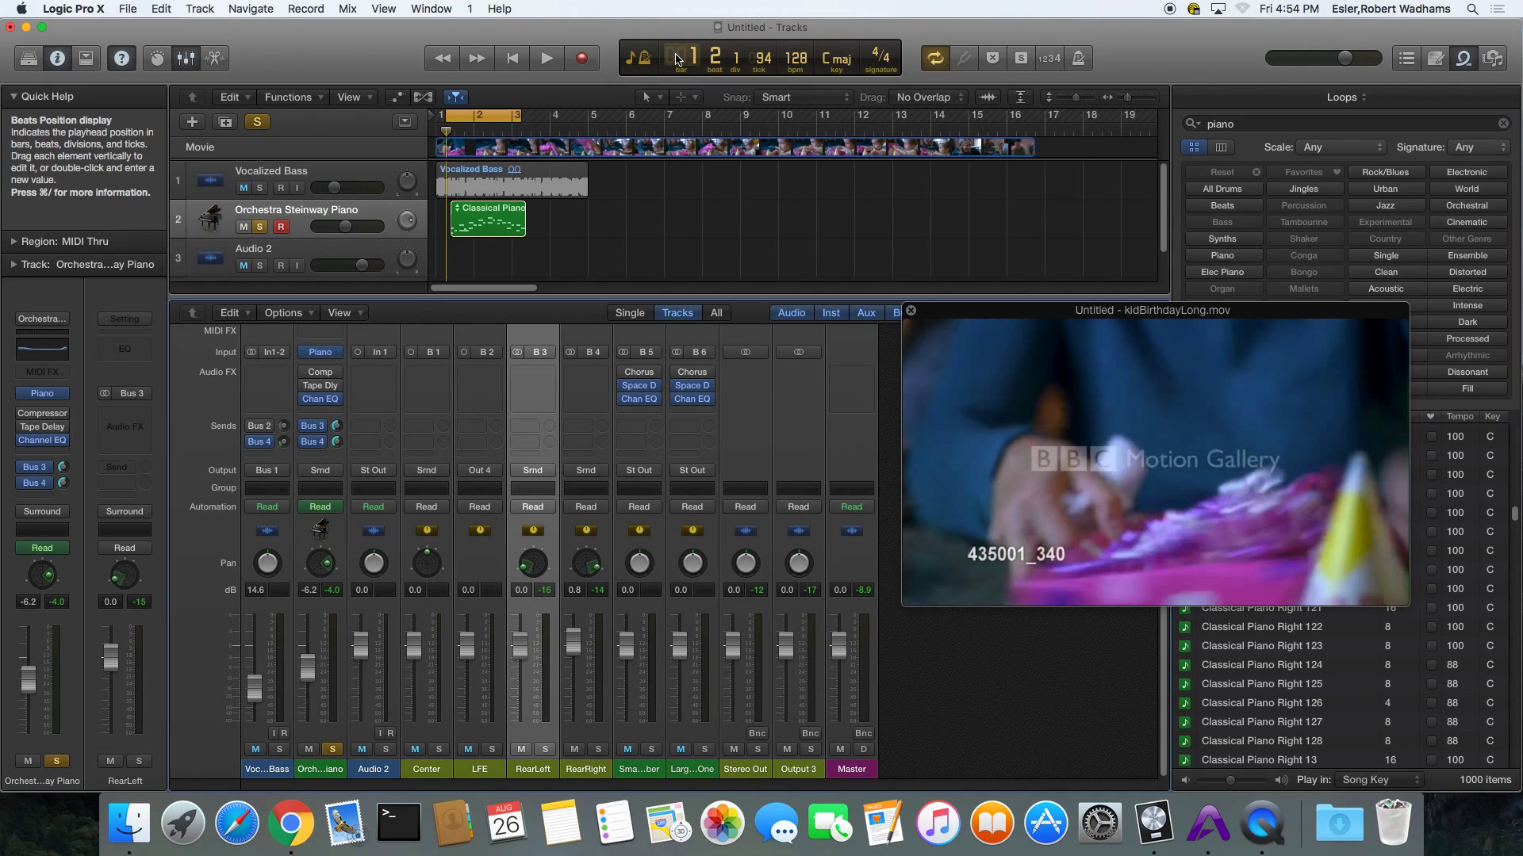
right_click(644, 62)
left_click(649, 64)
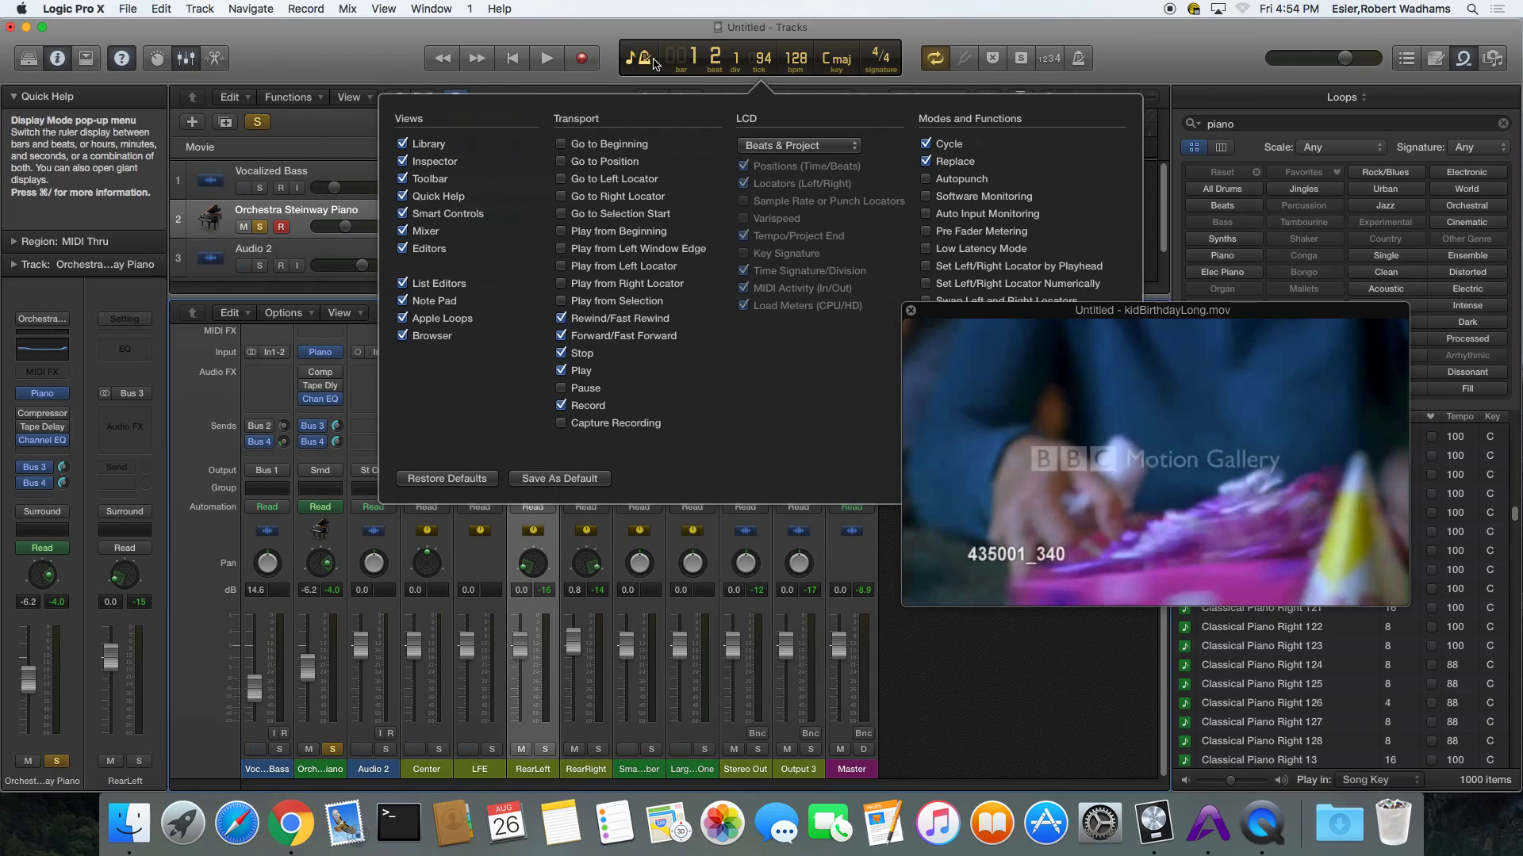
key("Escape")
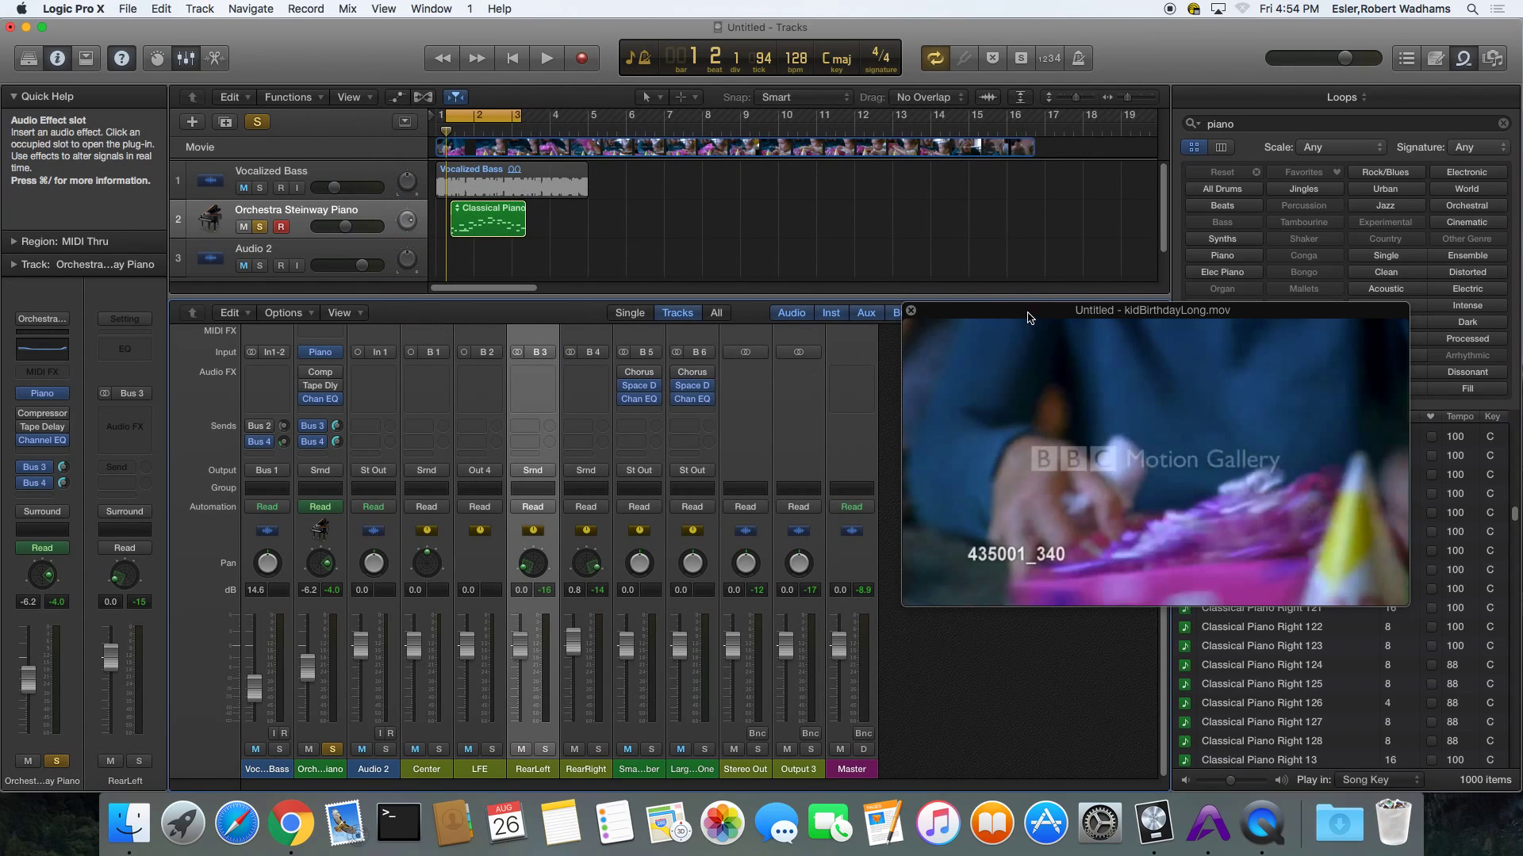
mouse_move(1031, 320)
left_mouse_down()
mouse_move(1098, 324)
mouse_move(1063, 405)
mouse_move(1023, 341)
mouse_move(1475, 372)
mouse_move(1021, 370)
mouse_move(1021, 345)
left_mouse_up()
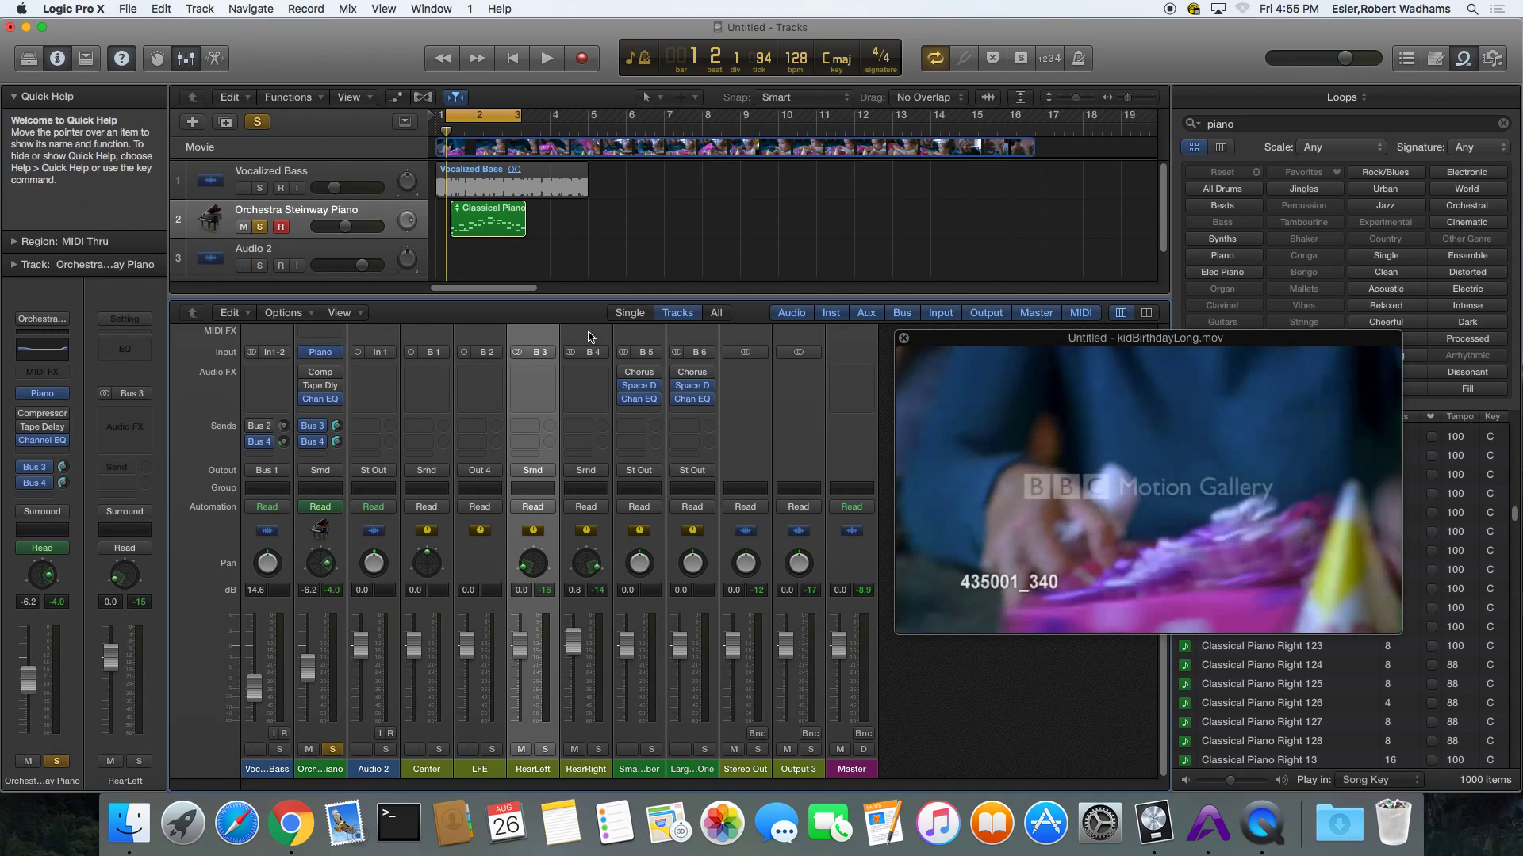
left_click(902, 339)
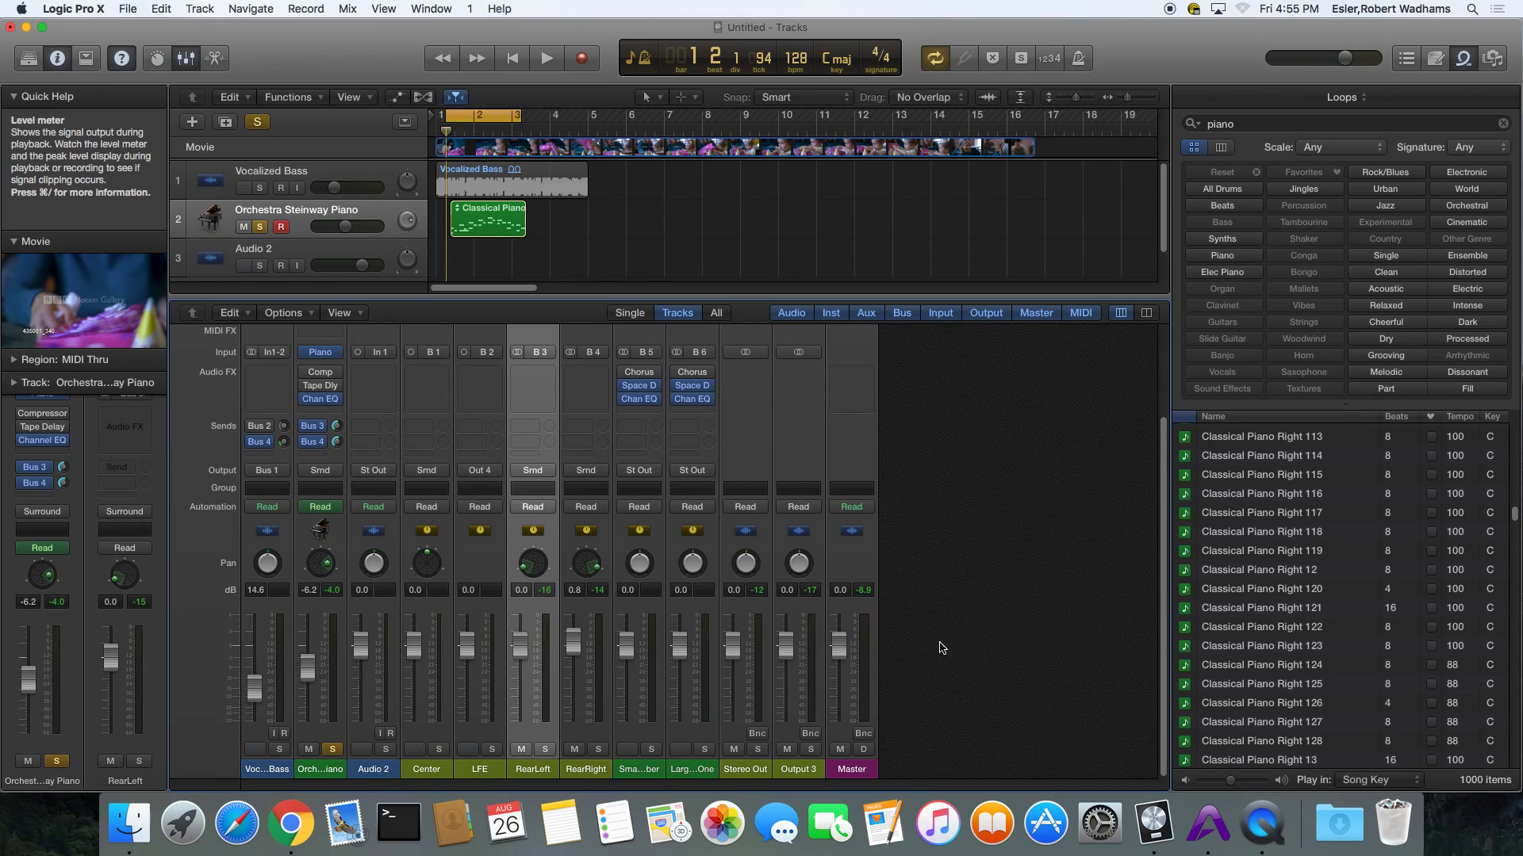
Export the audio to a movie with Linear PCM, 44100 Hz, 16-bit settings.
left_click(128, 8)
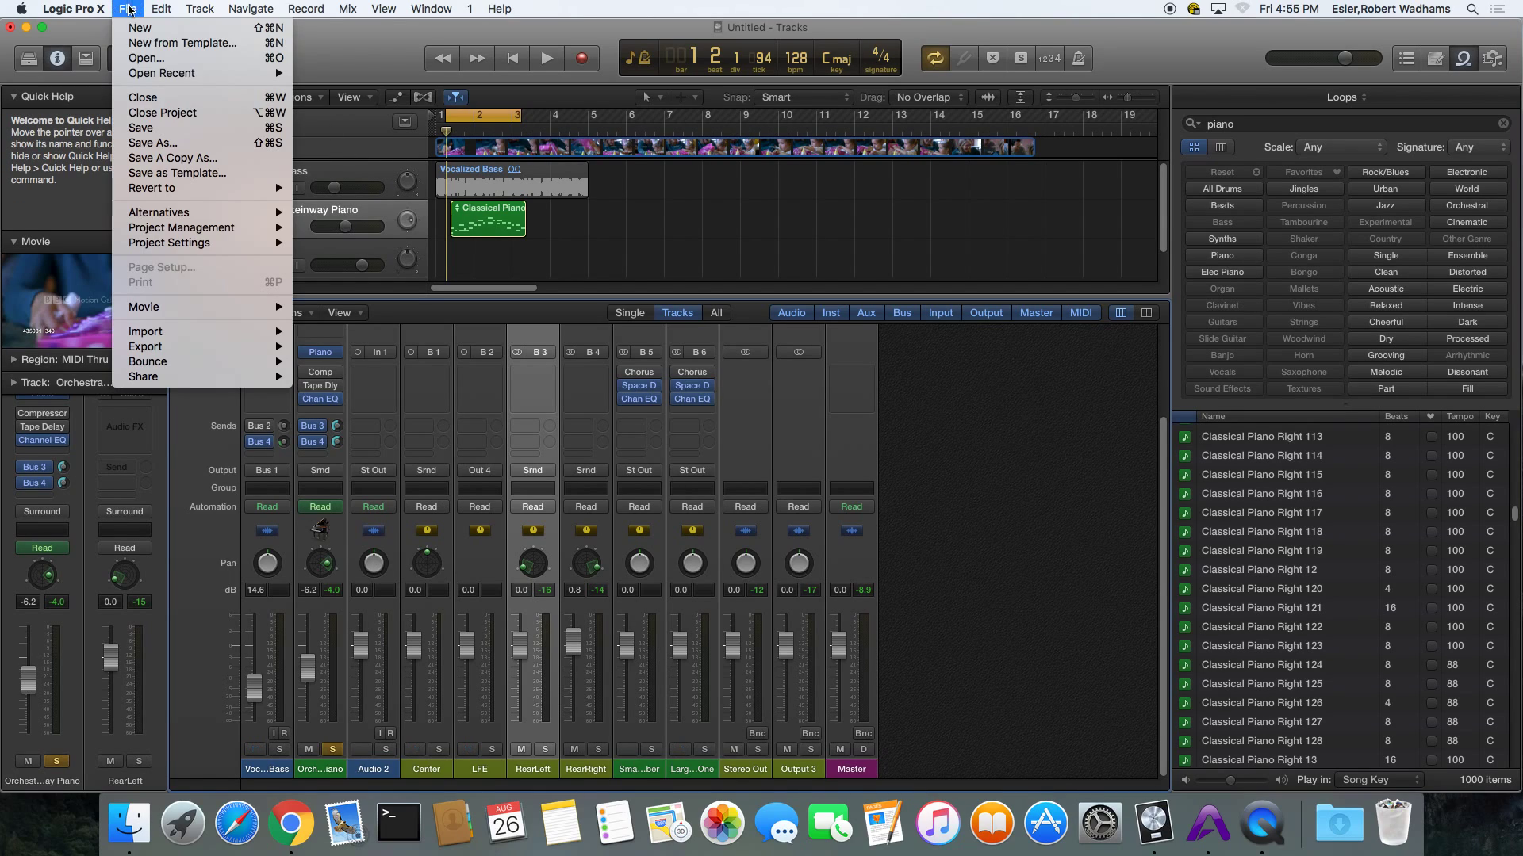
mouse_move(198, 306)
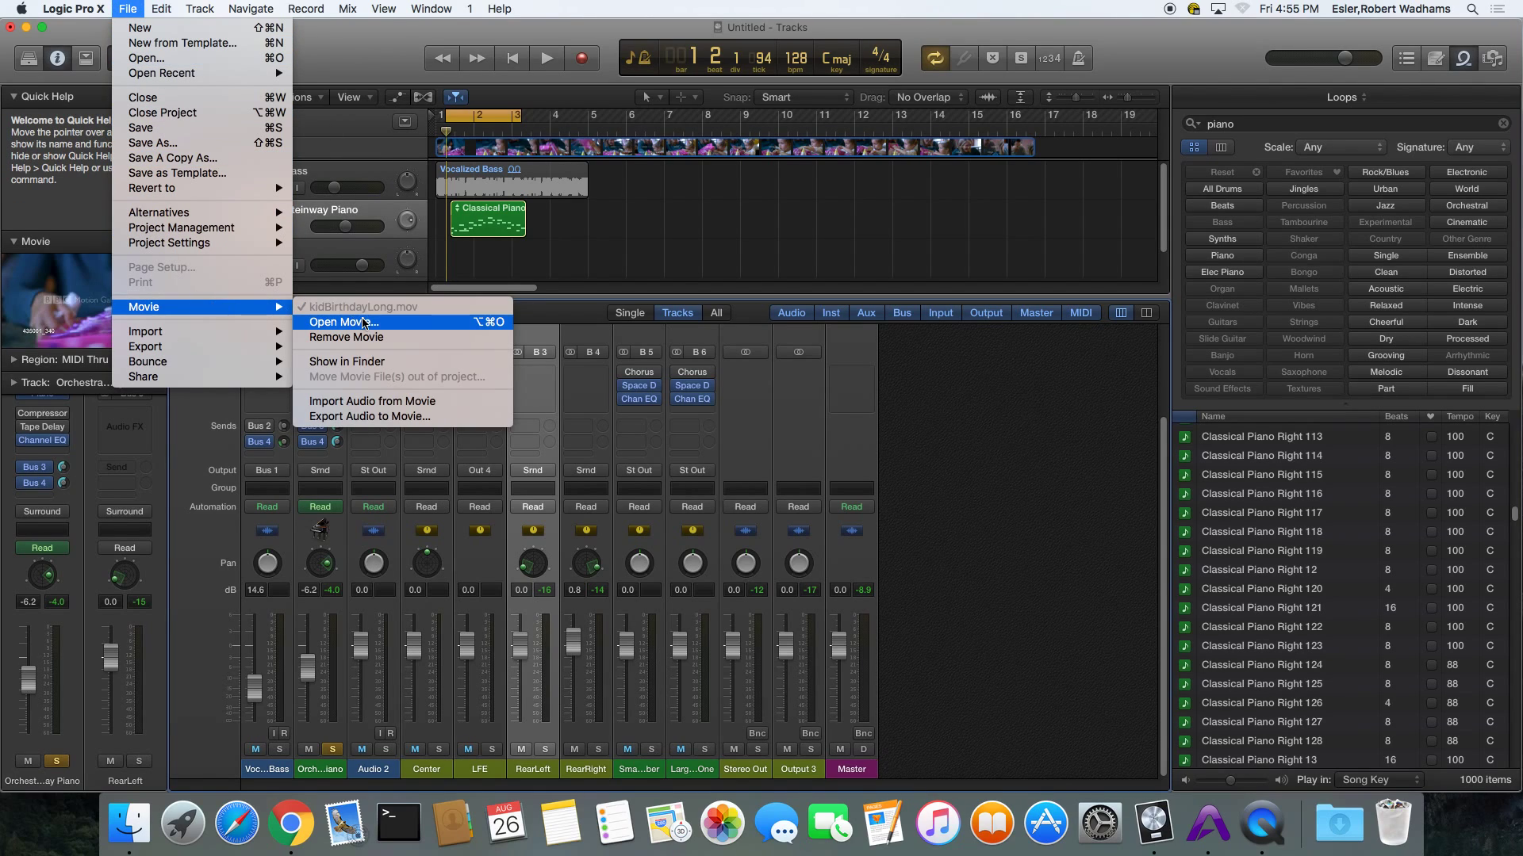
left_click(414, 416)
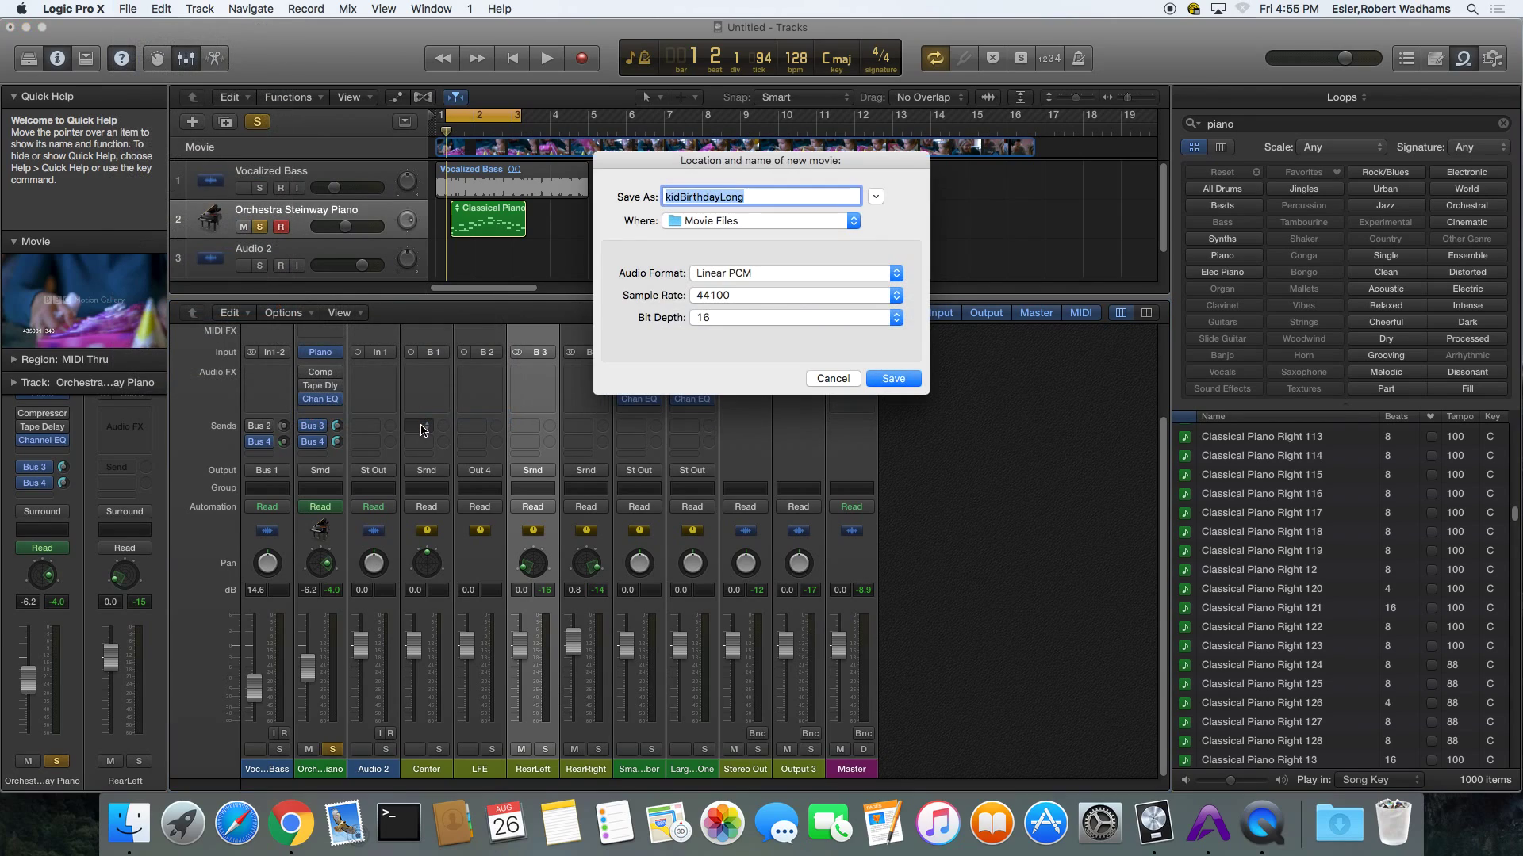
left_click(824, 273)
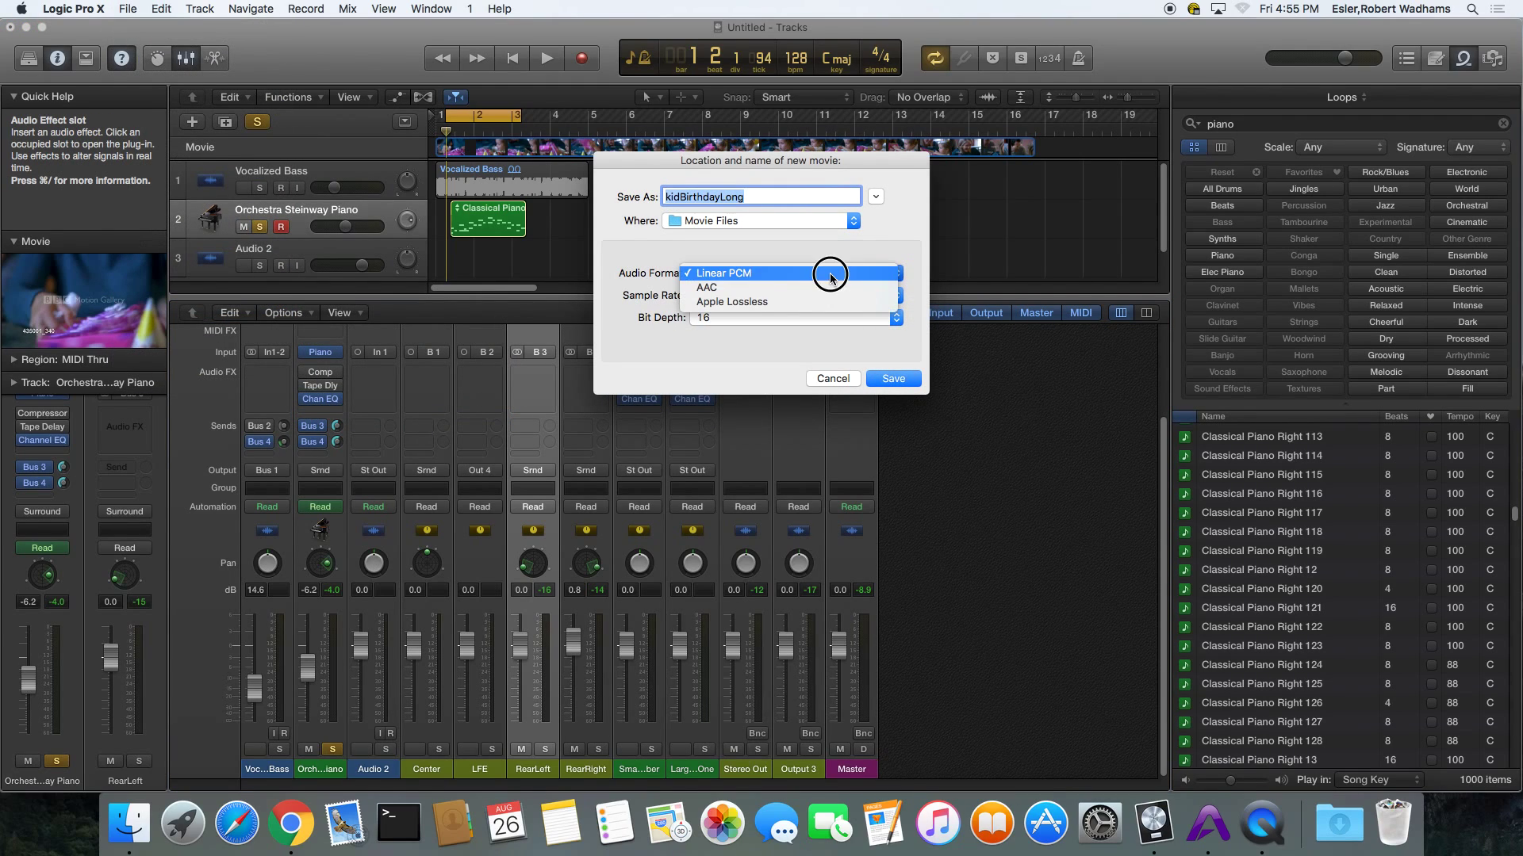
left_click(854, 343)
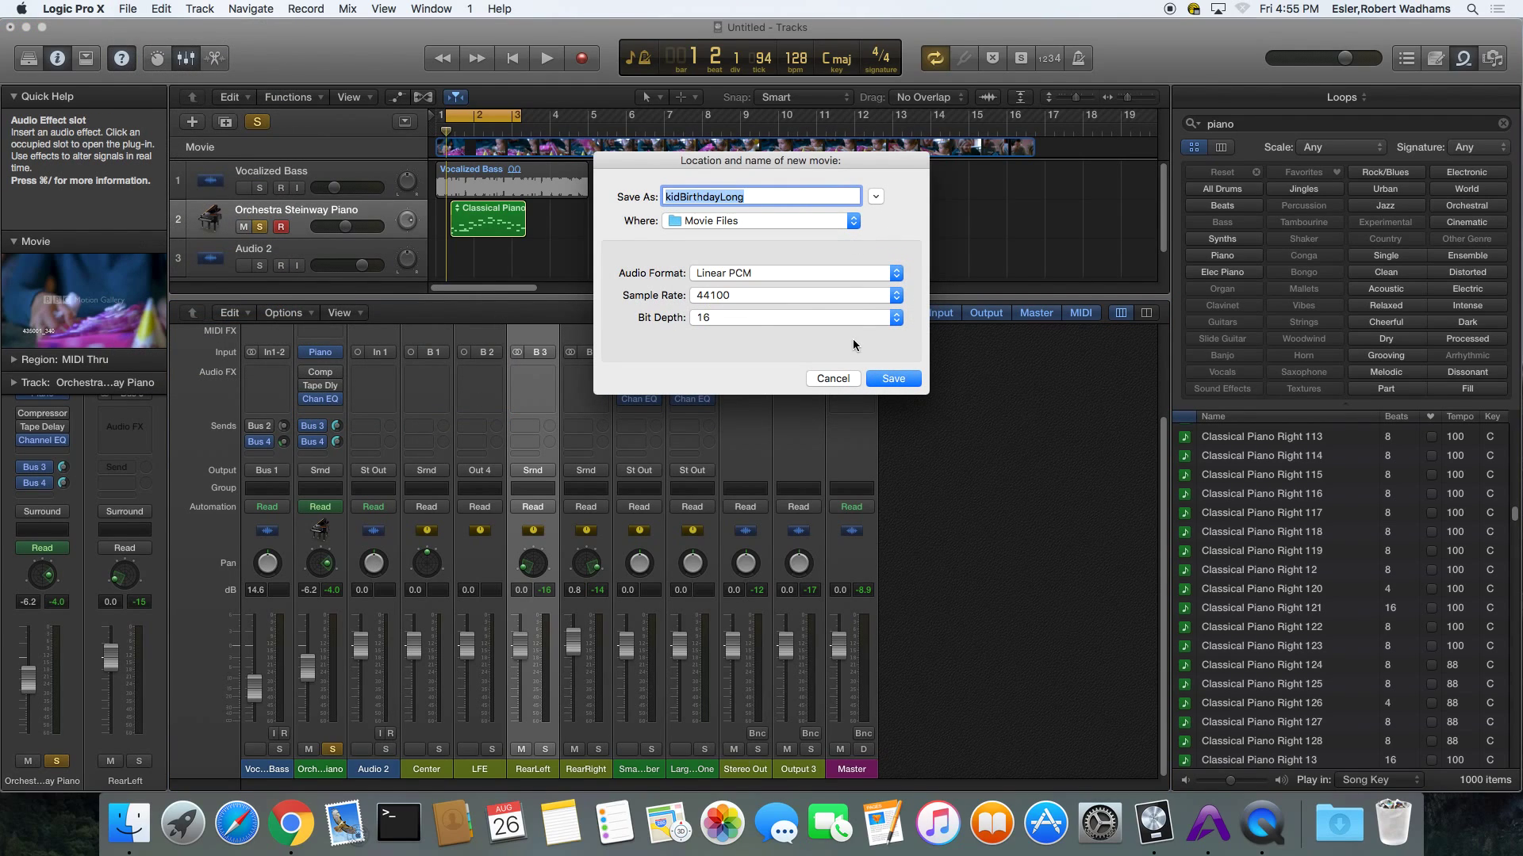
left_click(879, 296)
left_click(886, 295)
left_click(892, 318)
left_click(901, 278)
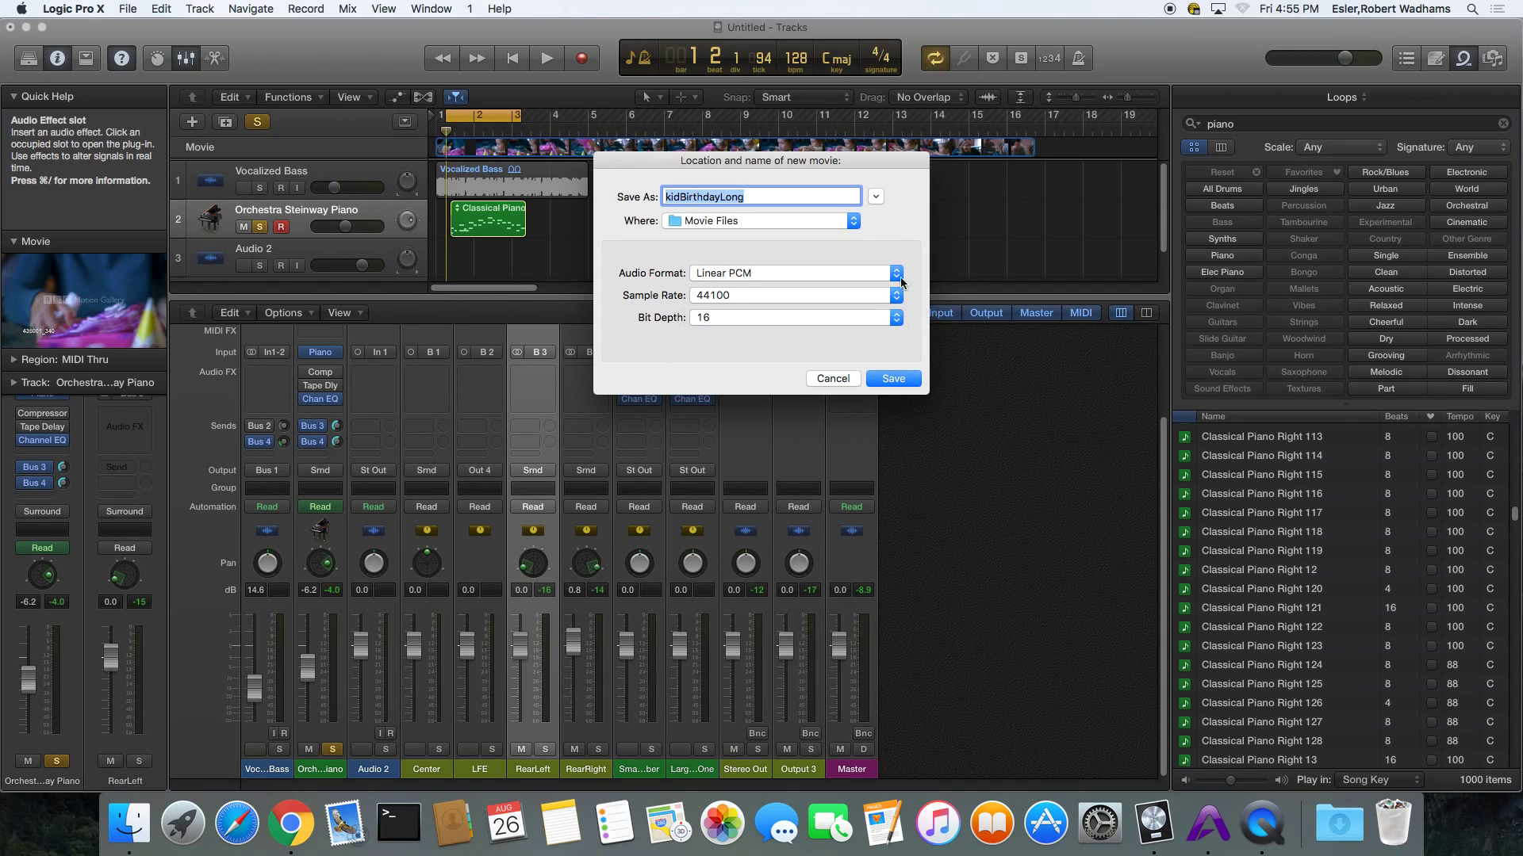
left_click(894, 379)
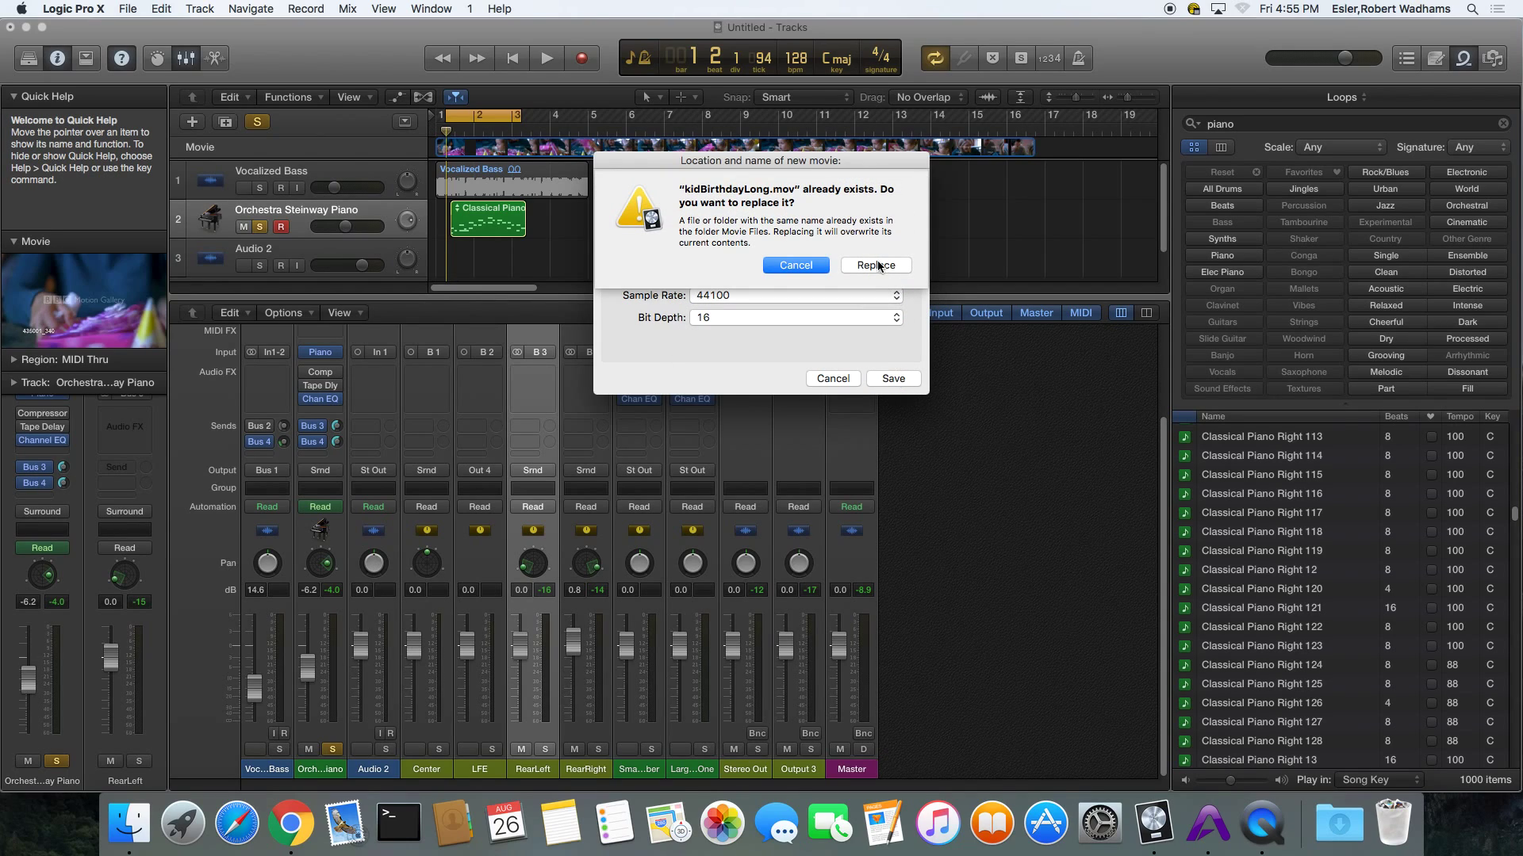
Save it under a new name instead of overwriting kidBirthdayLong.mov, then switch to Finder.
left_click(818, 268)
left_click(768, 196)
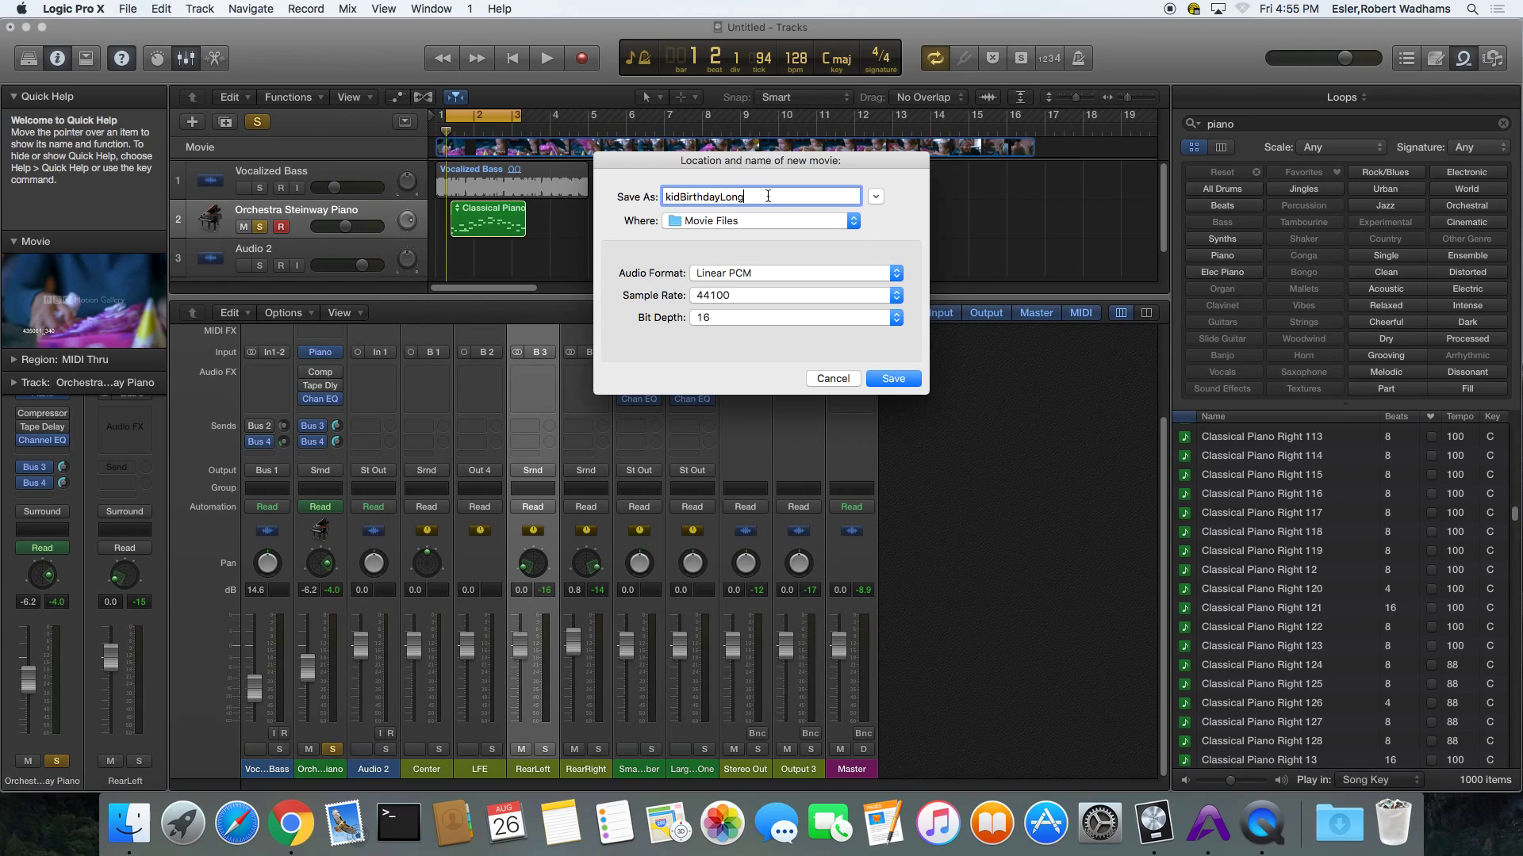
key("Return")
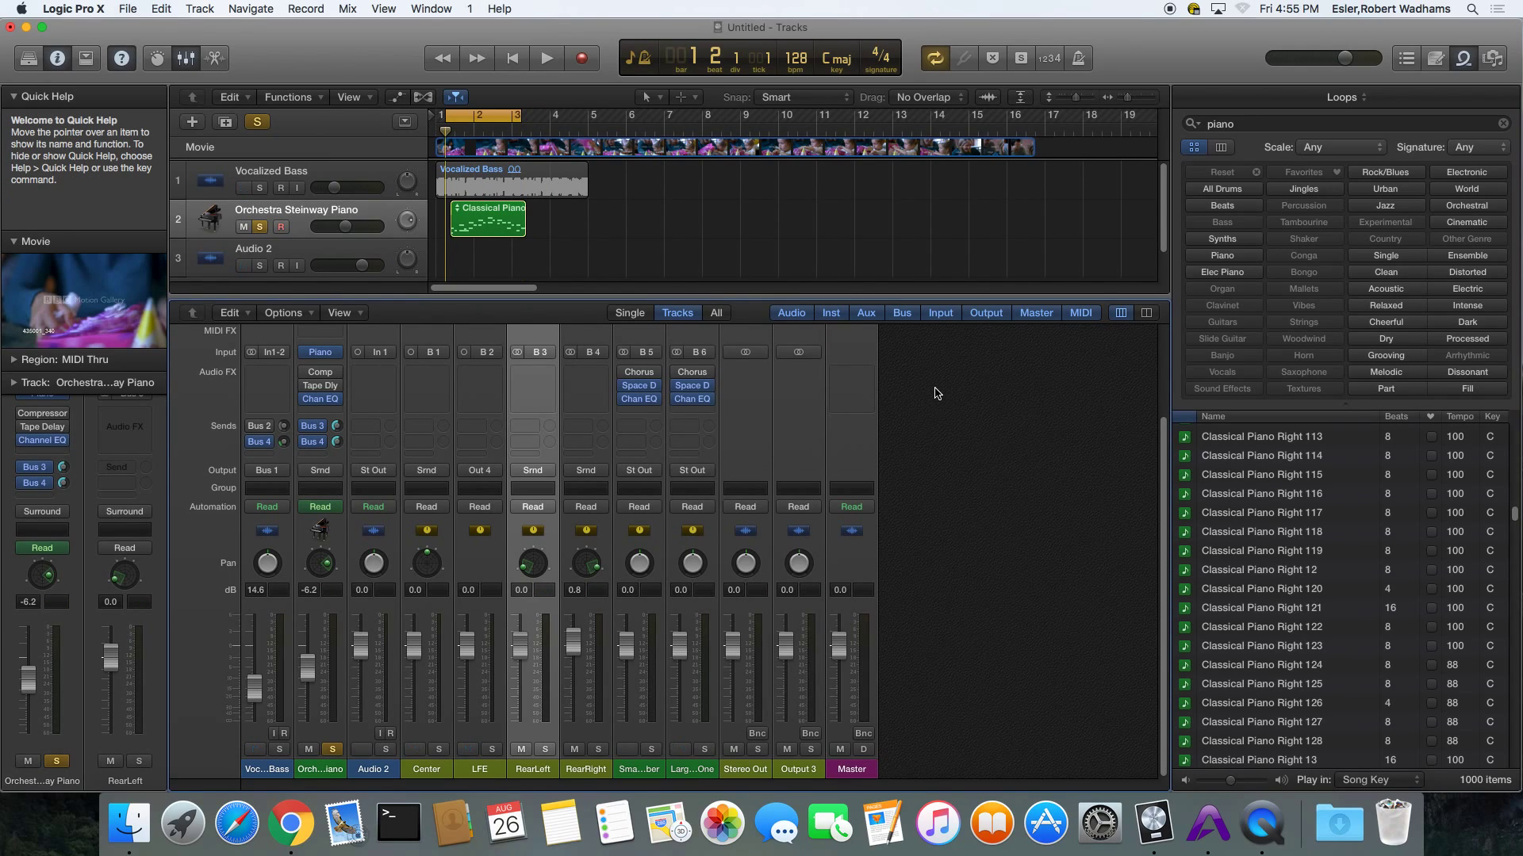
key("super+Tab")
key("super+Tab")
key("super+Tab")
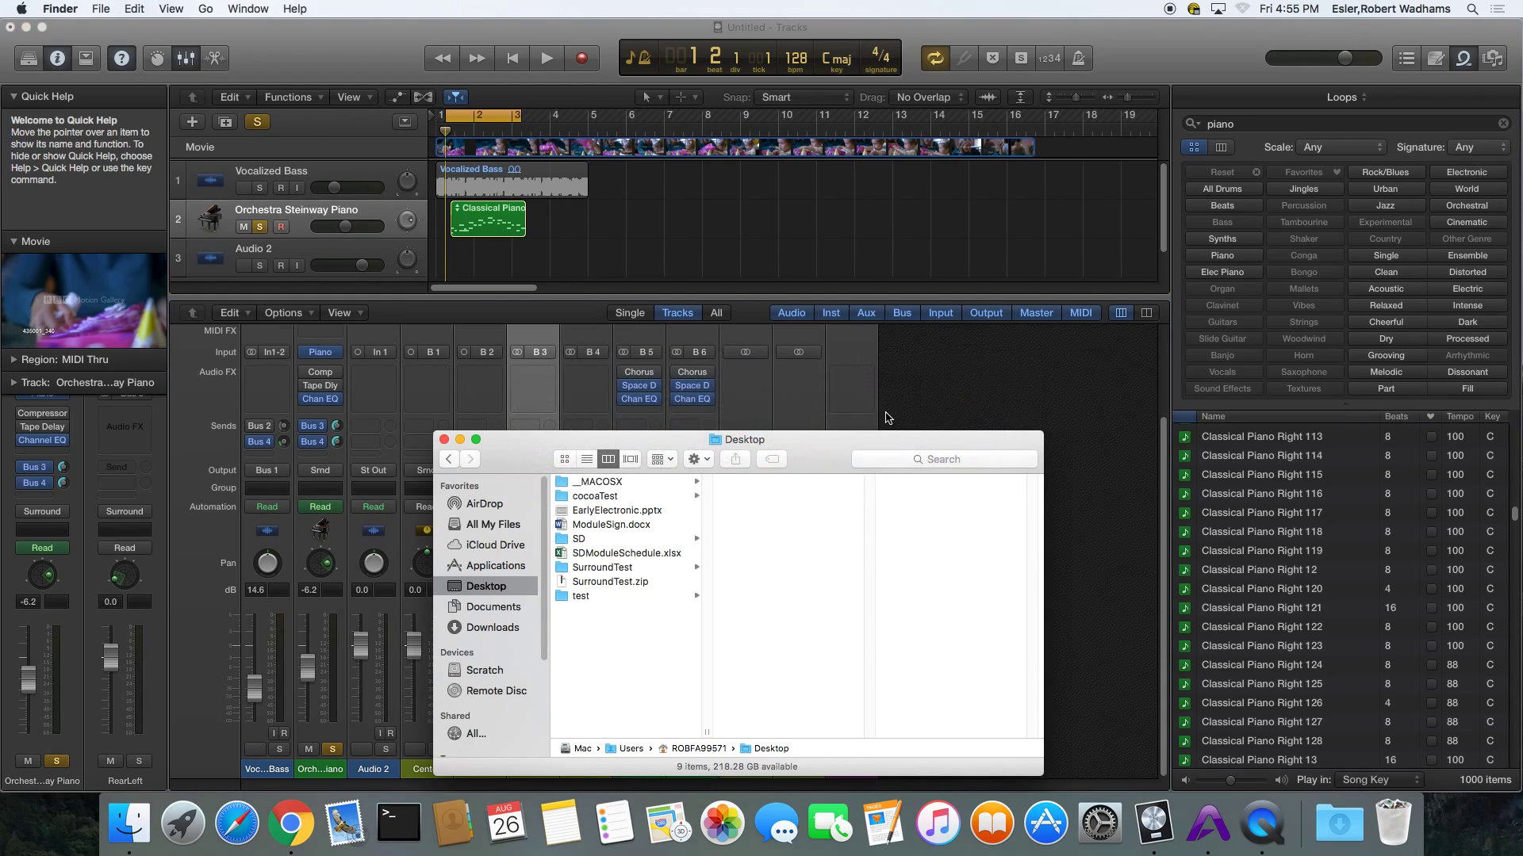
Open SurroundTest > Movie Files and play a preview of kidBirthdayLongTest.mov.
left_click_drag(802, 473, 811, 442)
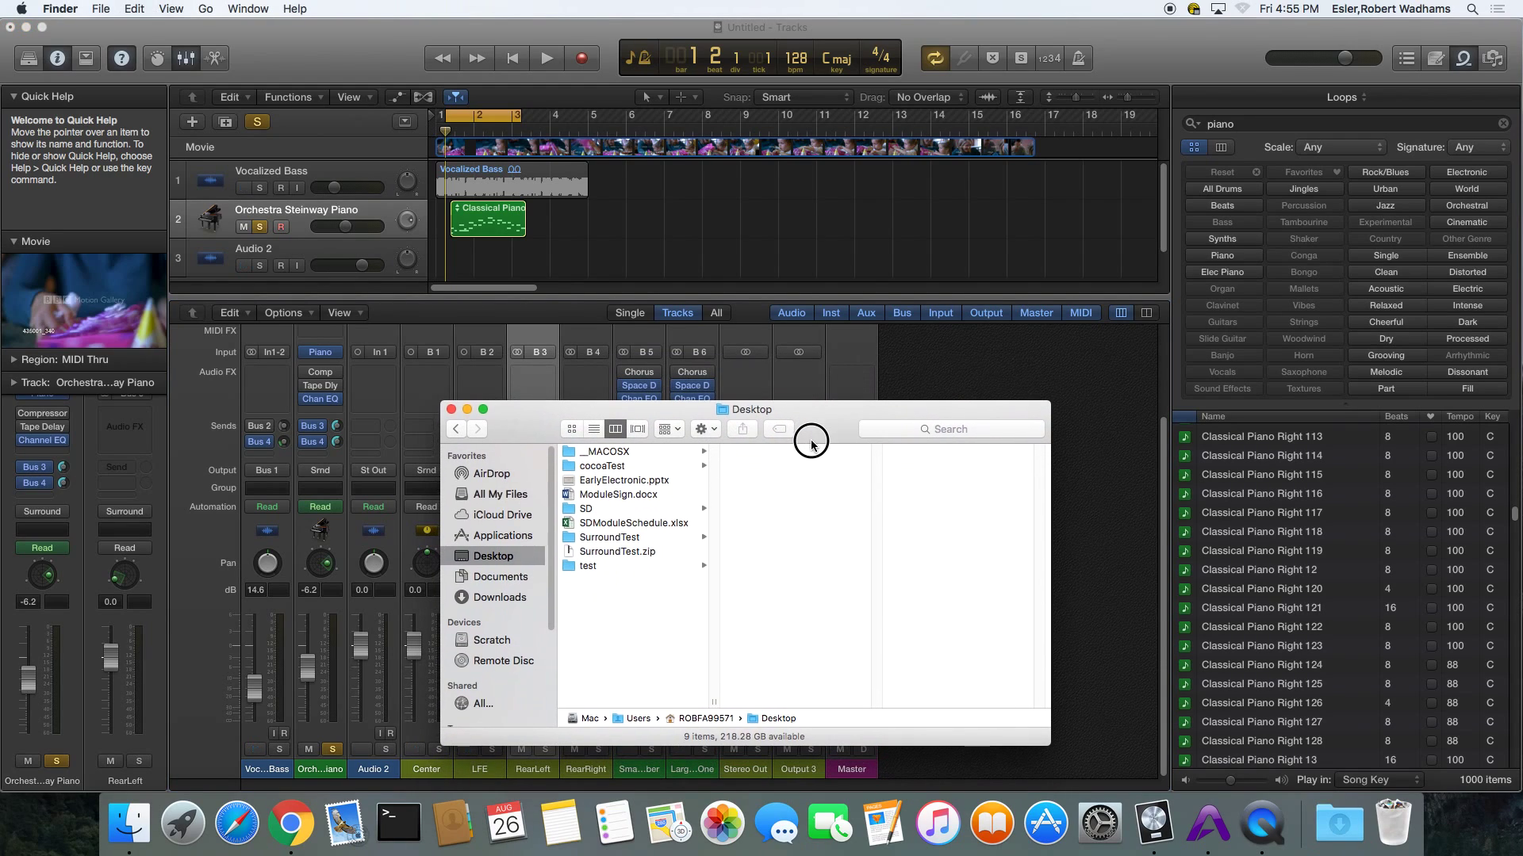
left_click(664, 538)
left_click(810, 524)
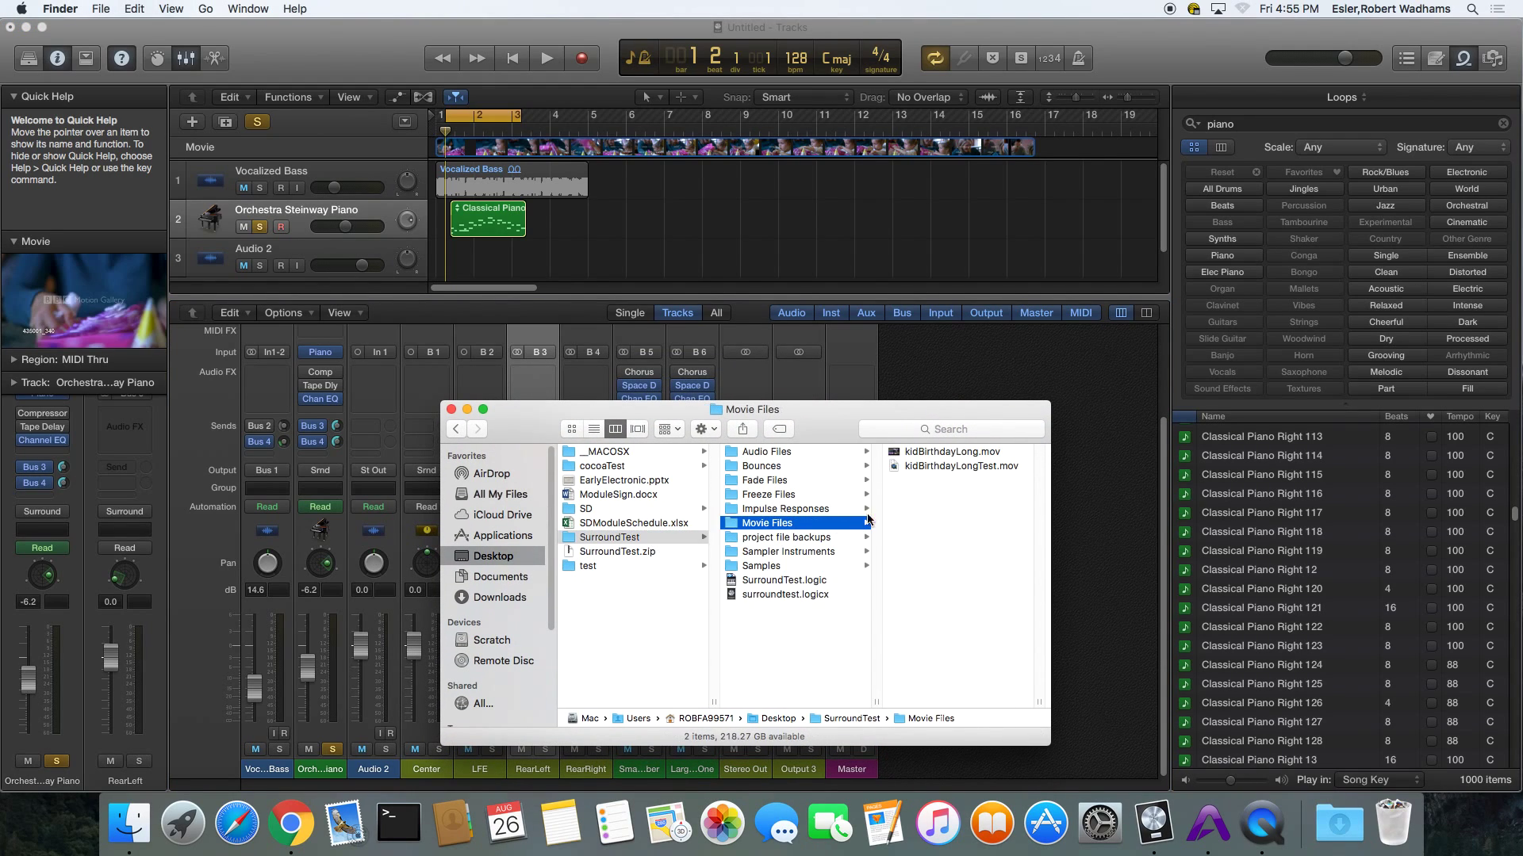
left_click(936, 466)
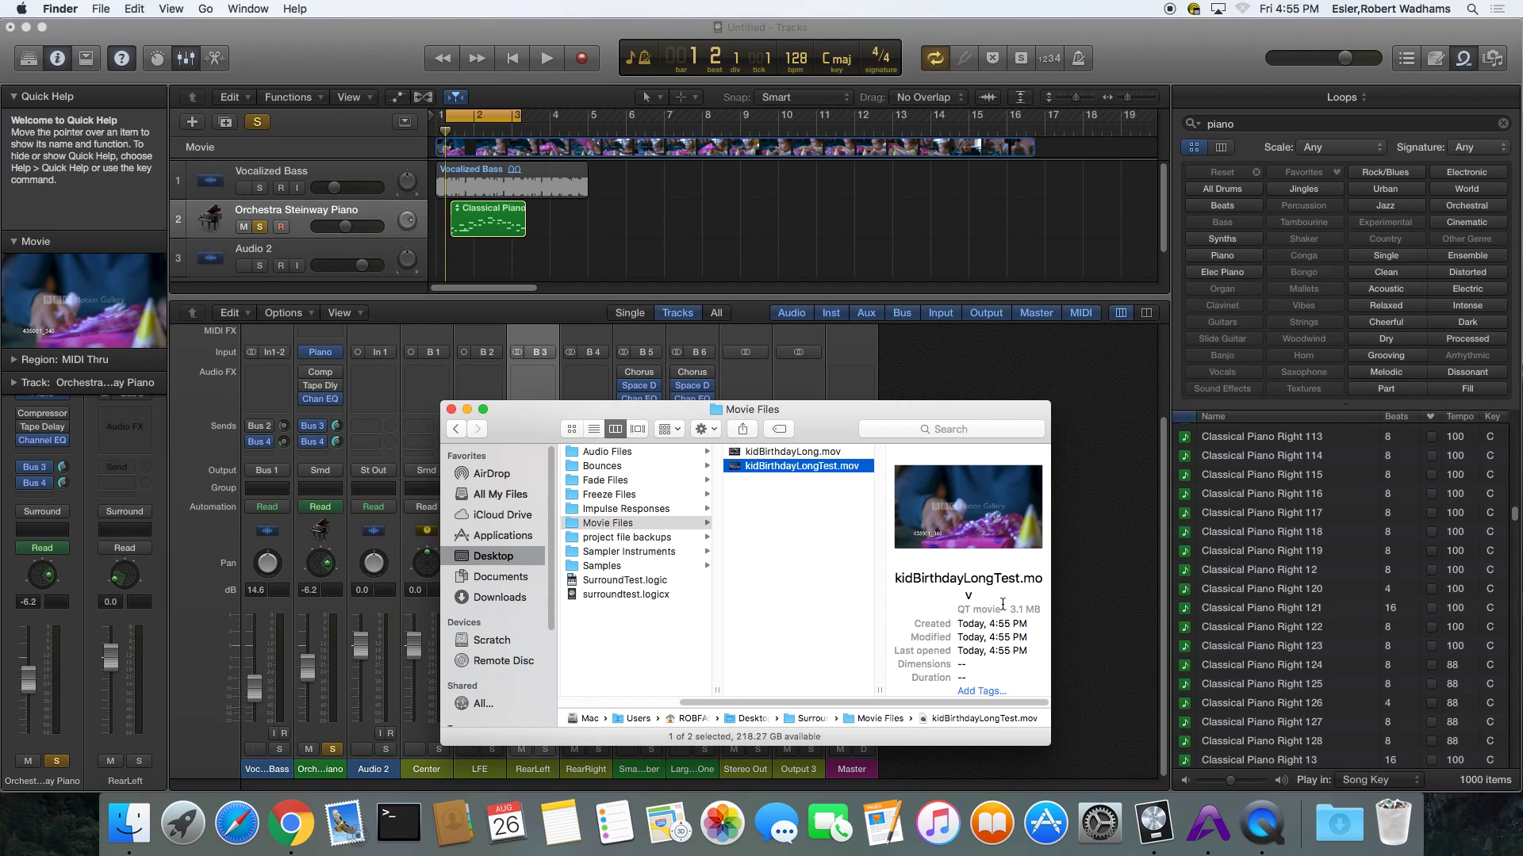
left_click(967, 507)
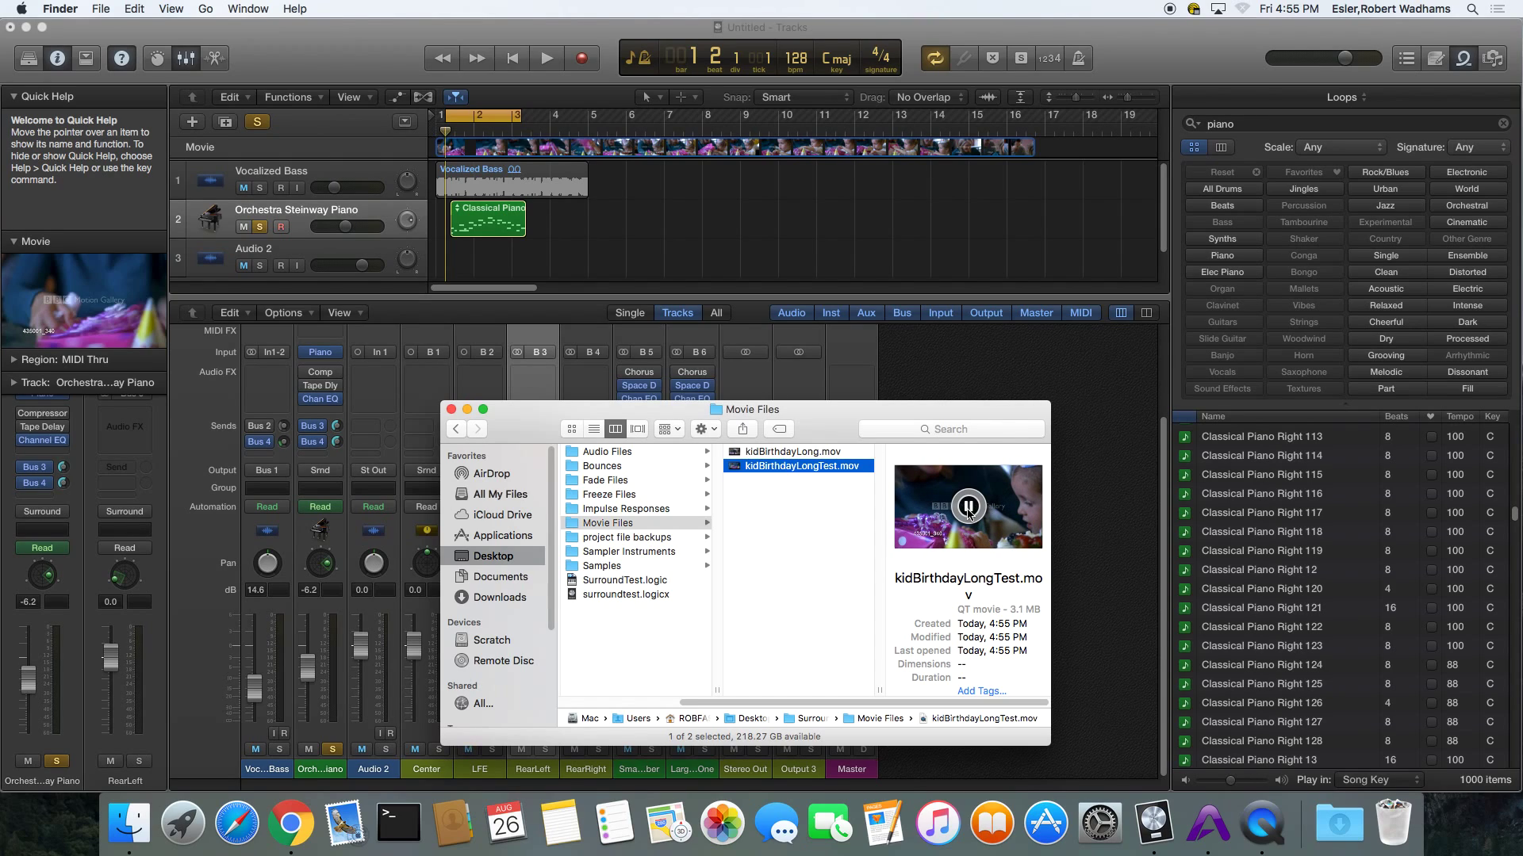
left_click(795, 535)
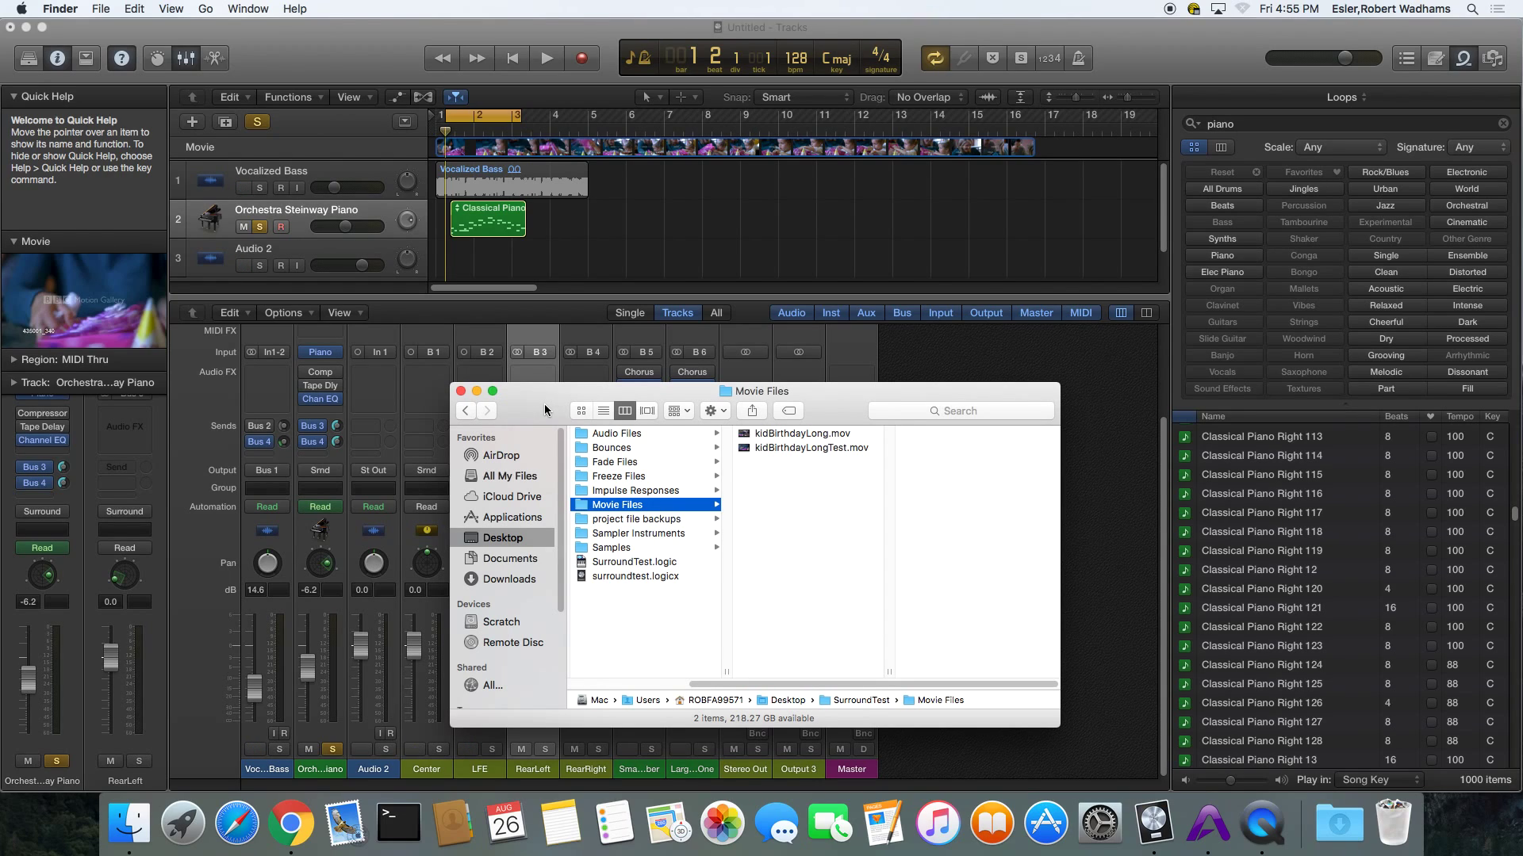
left_click_drag(545, 410, 565, 453)
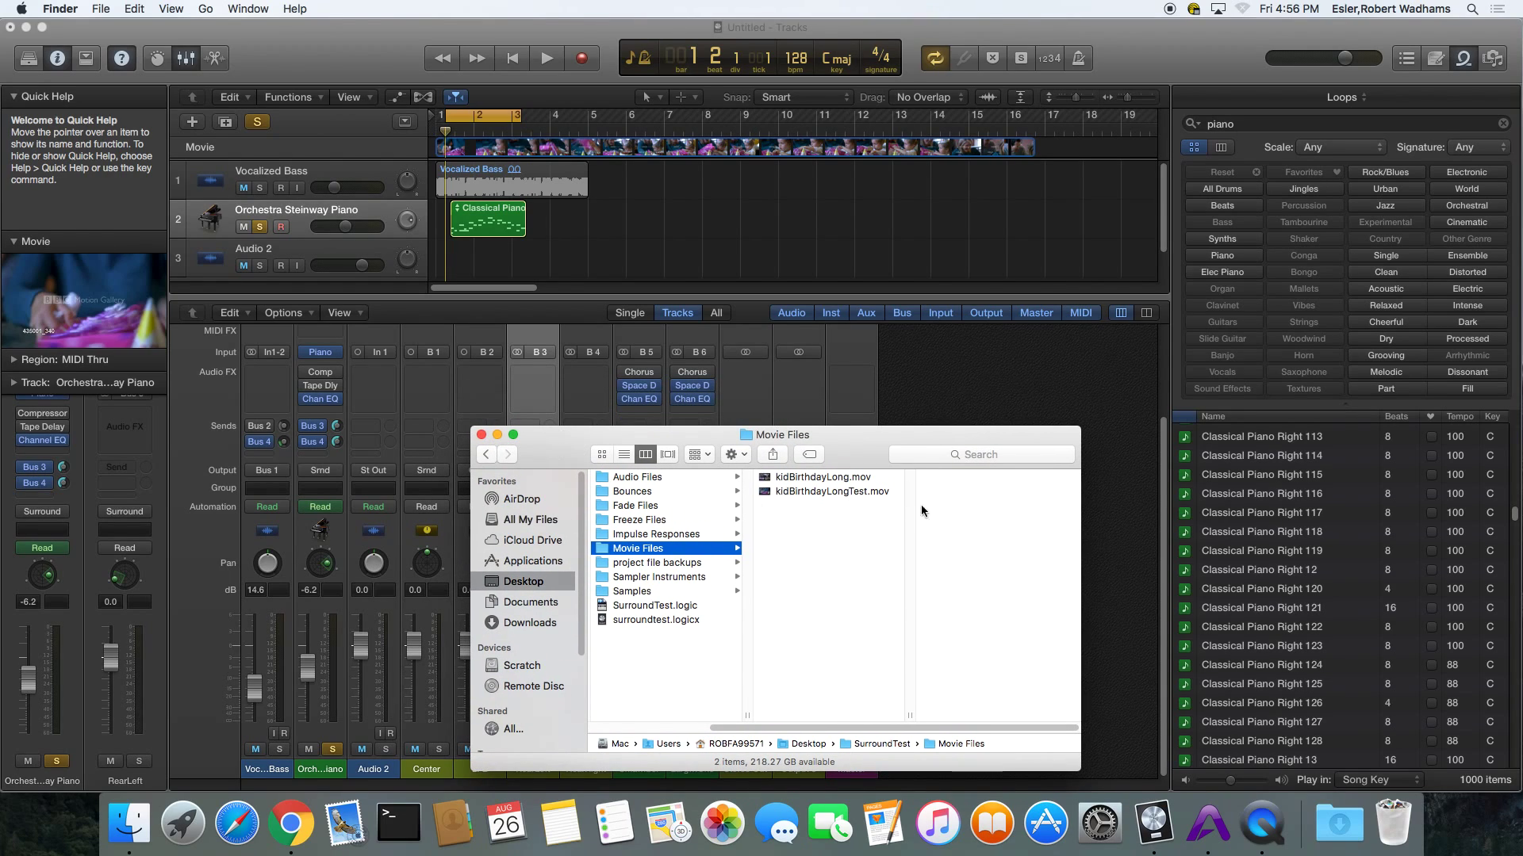
Close the Finder window, return to Logic, and make the mixer area slightly taller.
left_click(481, 435)
left_click(523, 298)
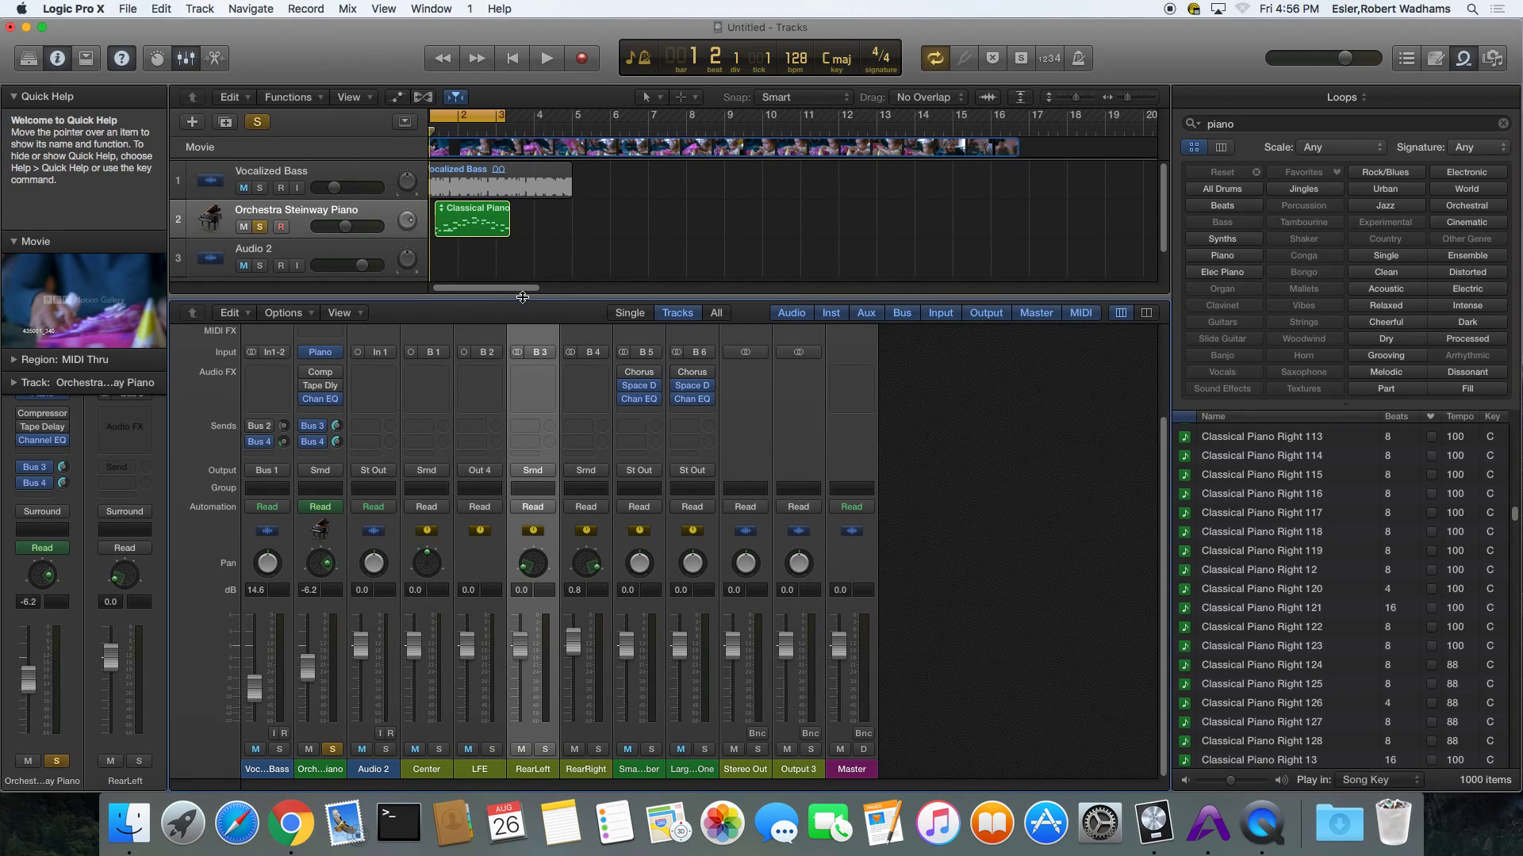
left_click_drag(523, 298, 490, 325)
scroll(440, 191, "left", 2)
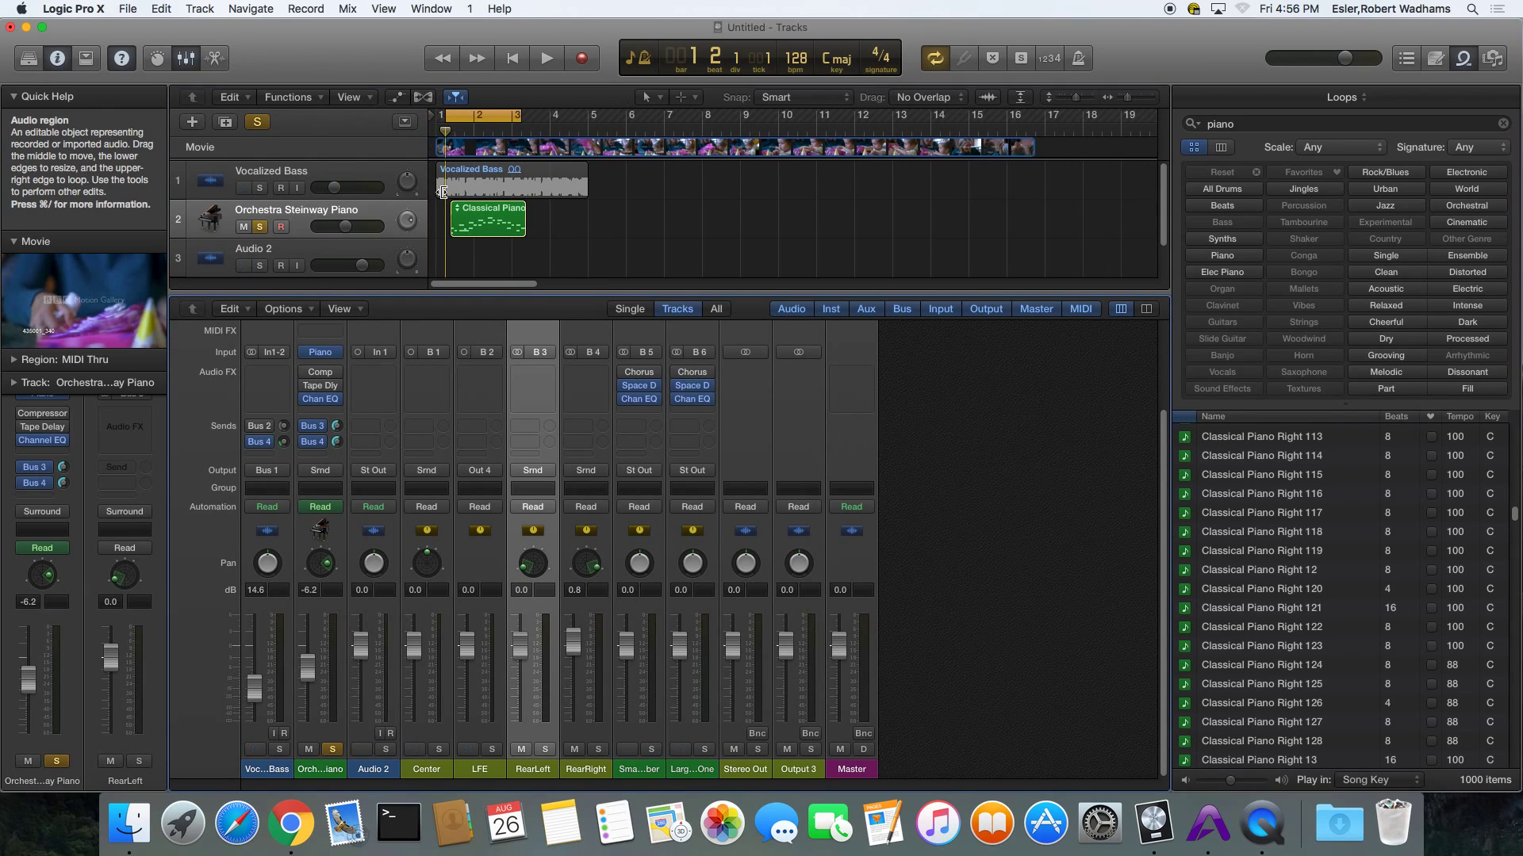